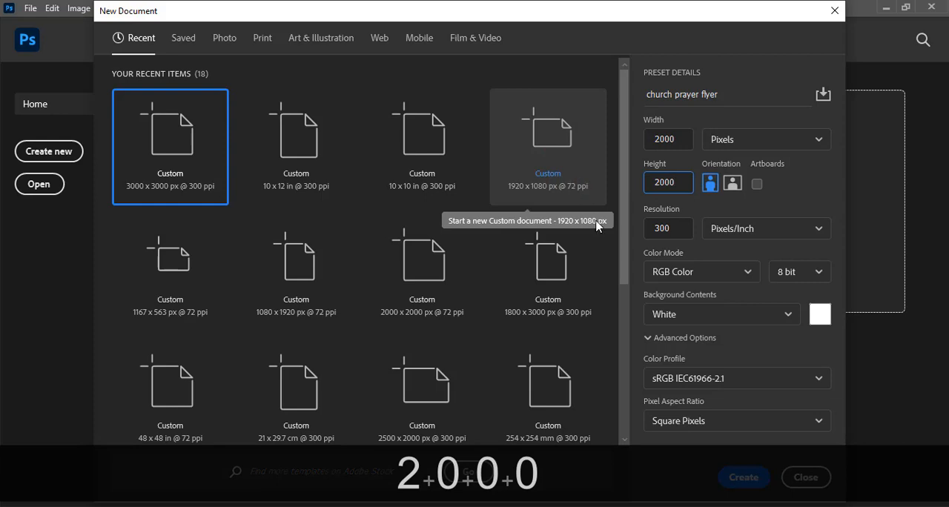
# Set the new document's resolution to 72 pixels/inch and create the document.
pyautogui.click(664, 229)
pyautogui.write('7')
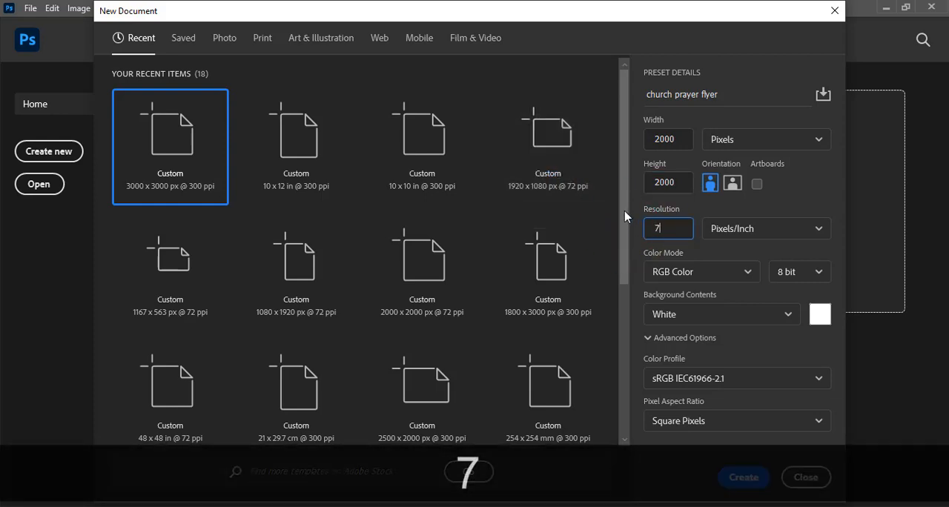
pyautogui.write('2')
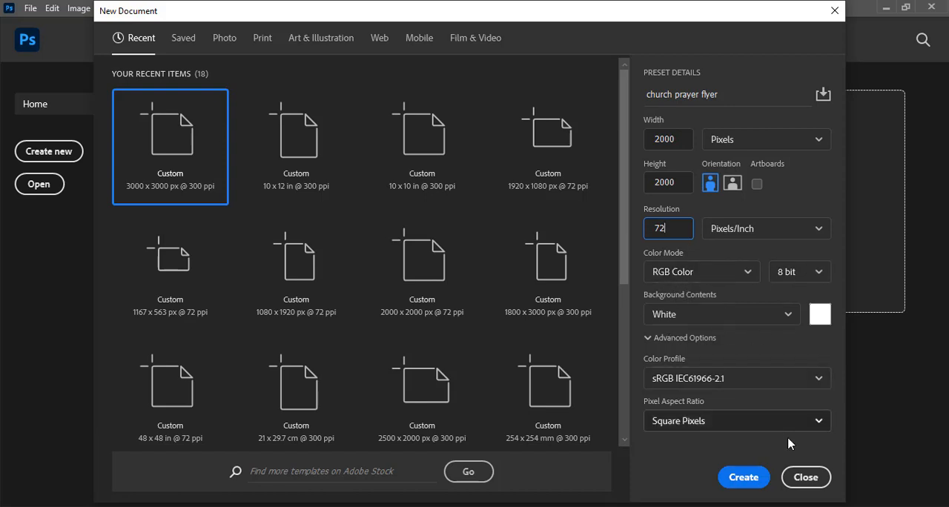
pyautogui.click(744, 477)
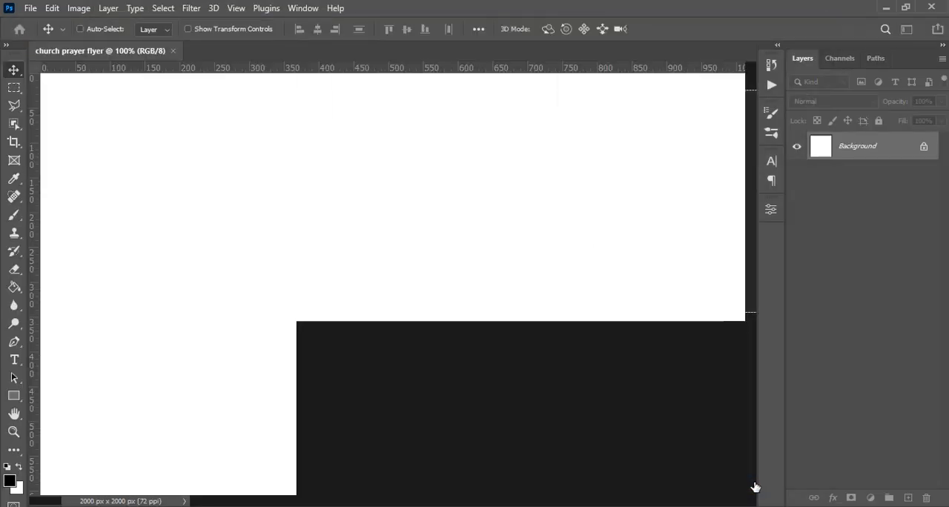
# Start a new guide layout for the canvas with 8 columns and 8 rows.
pyautogui.hotkey('ctrl', '-')
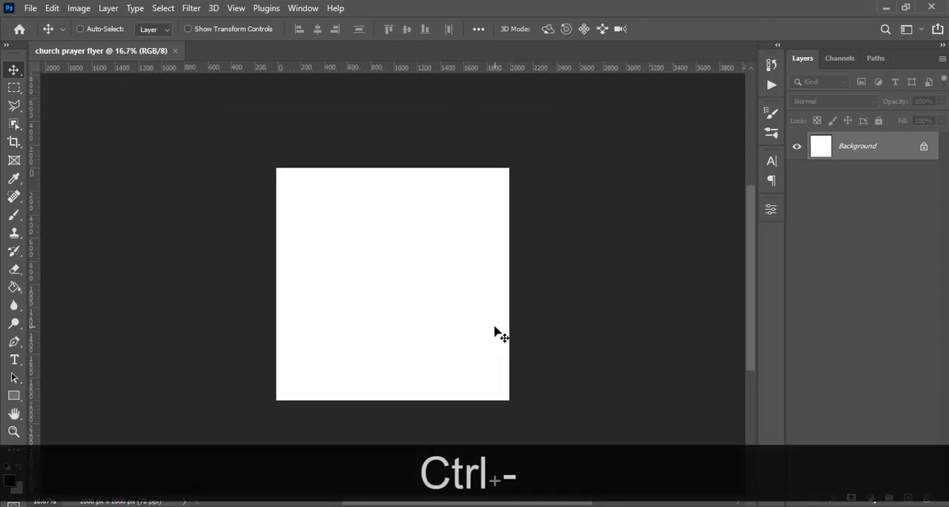
pyautogui.click(236, 8)
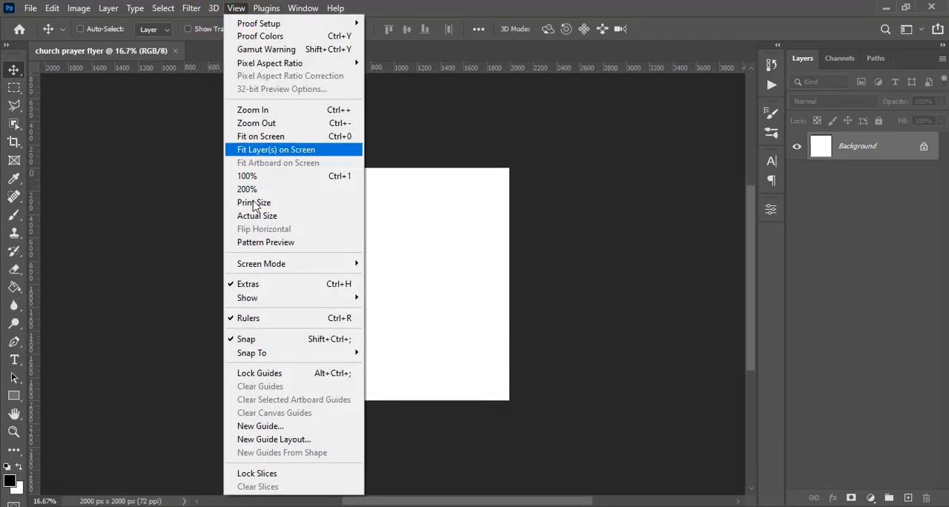
pyautogui.click(261, 441)
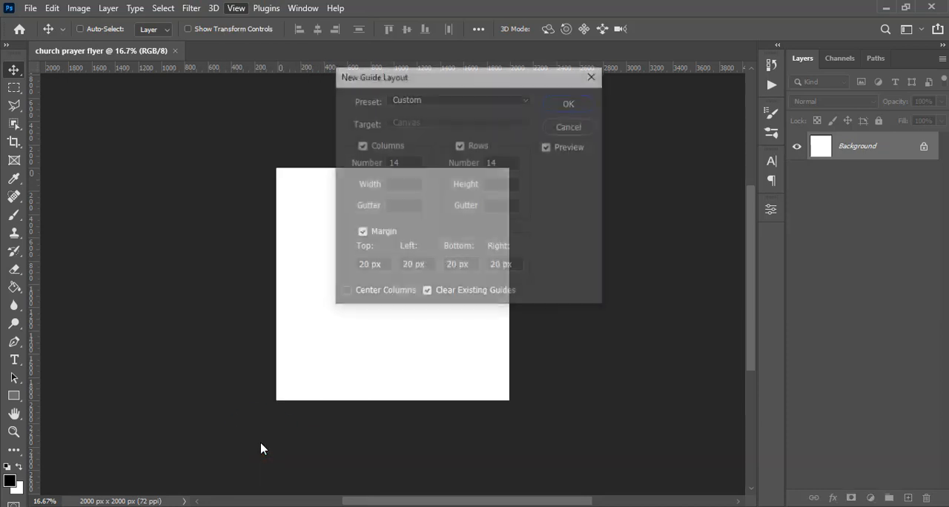
pyautogui.click(366, 168)
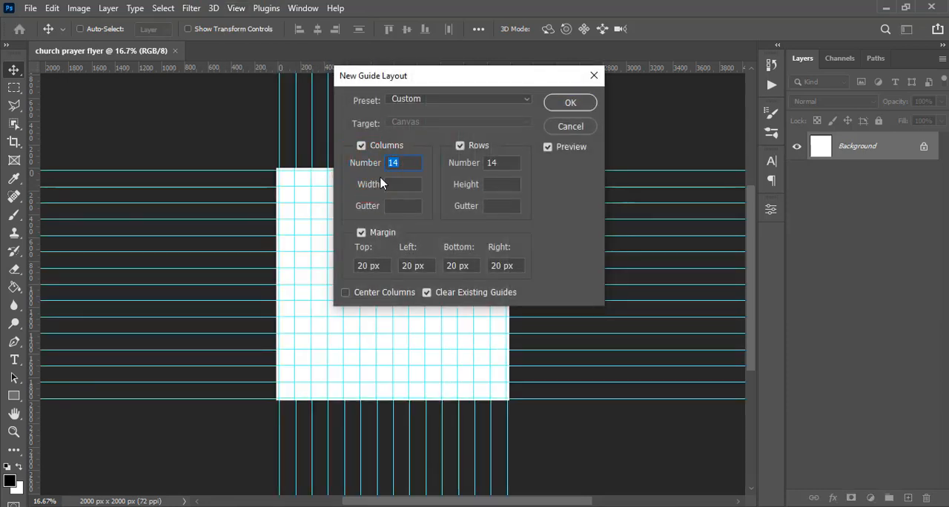
pyautogui.write('8')
pyautogui.doubleClick(494, 163)
pyautogui.write('8')
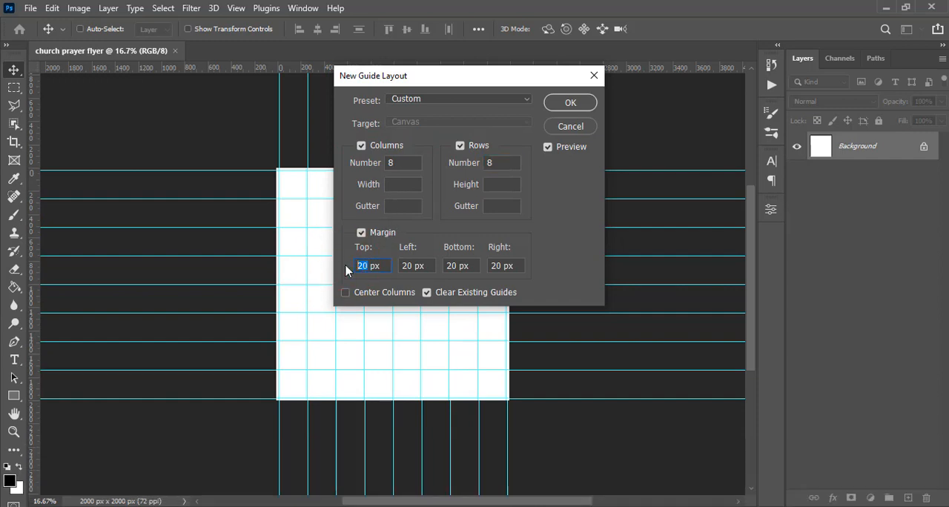
pyautogui.write('80')
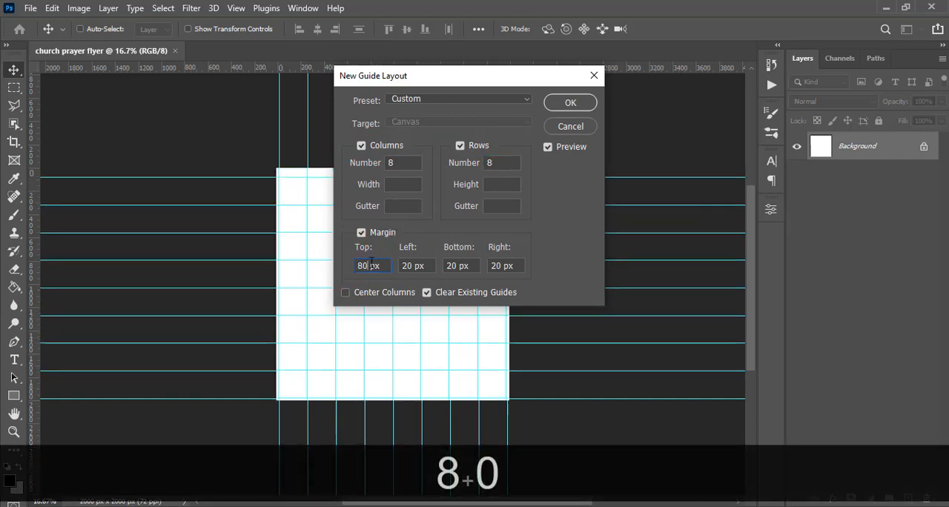
# Set the guide layout's top, left, bottom and right margins to 80 px and apply the layout.
pyautogui.doubleClick(364, 265)
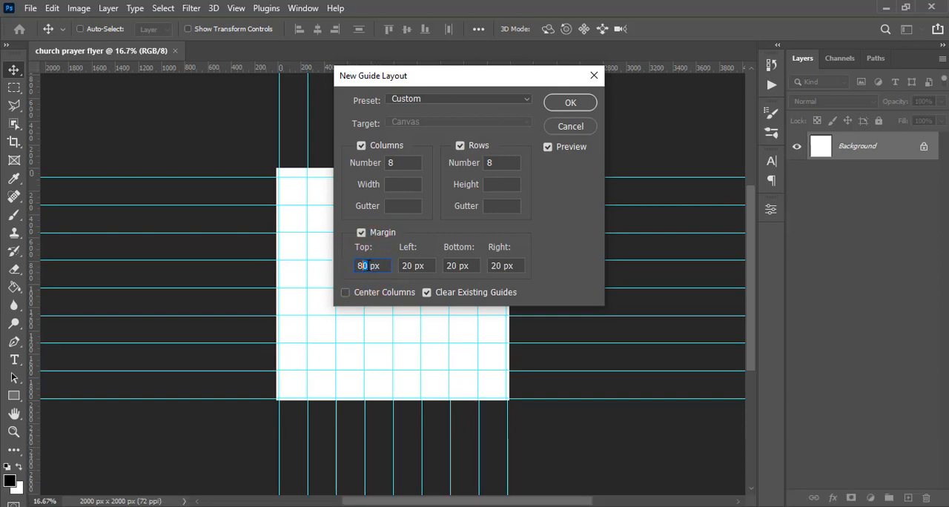
pyautogui.hotkey('ctrl', 'c')
pyautogui.moveTo(425, 268); pyautogui.dragTo(387, 264)
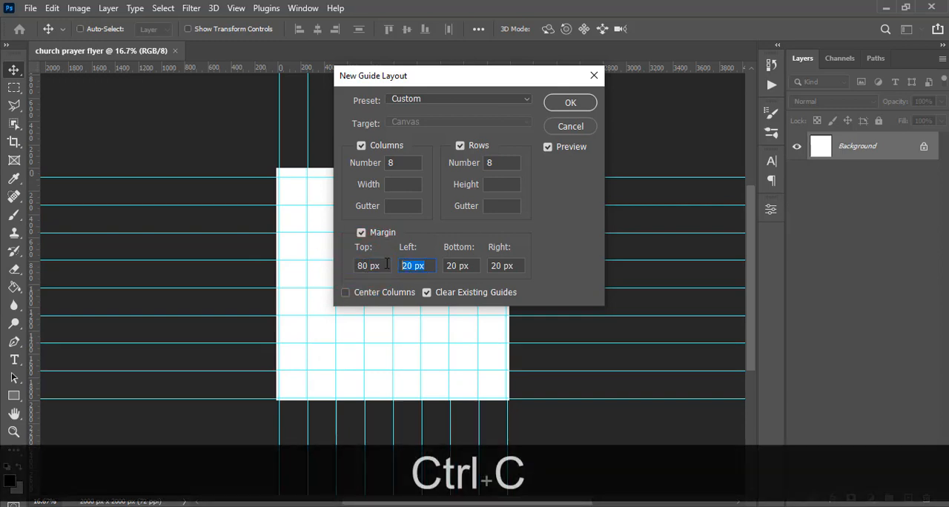
pyautogui.hotkey('ctrl', 'v')
pyautogui.doubleClick(461, 266)
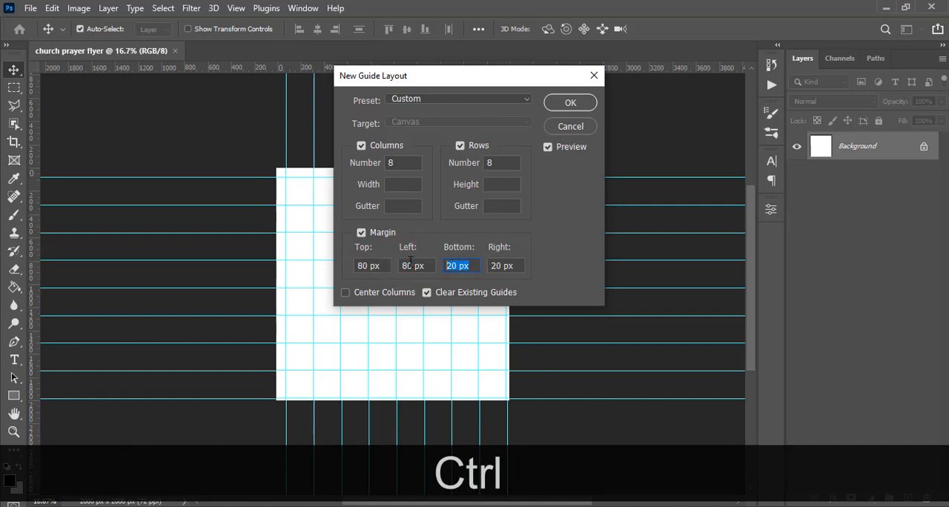
pyautogui.hotkey('ctrl', 'v')
pyautogui.press('Tab')
pyautogui.hotkey('ctrl', 'v')
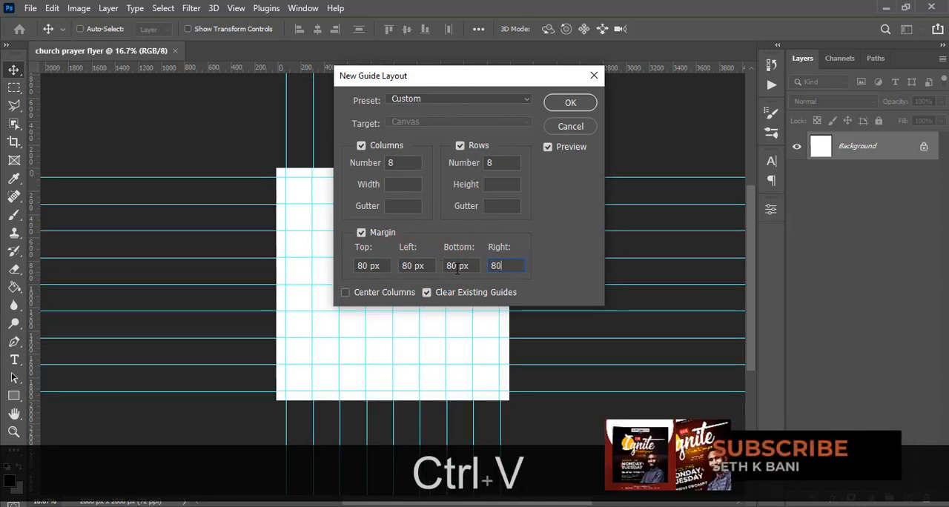
pyautogui.click(565, 105)
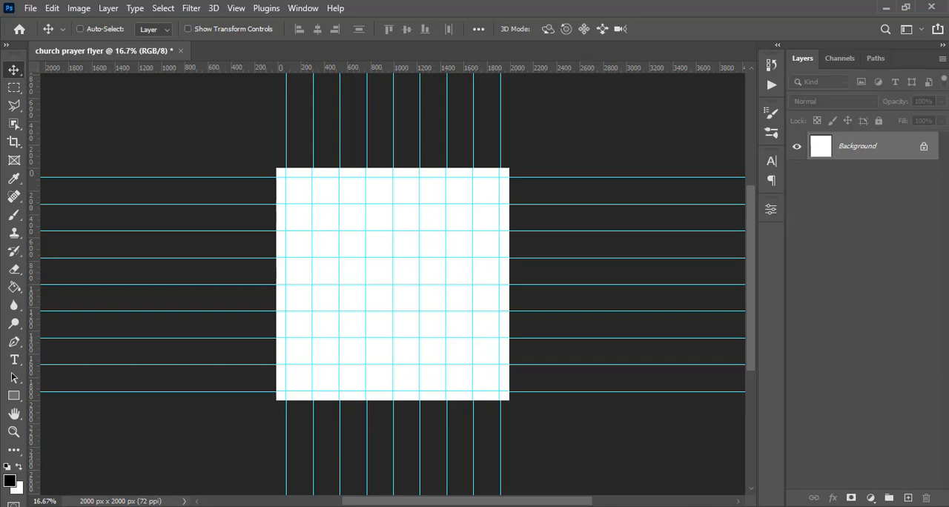
# Switch to File Explorer and place "sethkbani BG (48) copy.jpg" from the DONE folder into the flyer document.
pyautogui.click(261, 452)
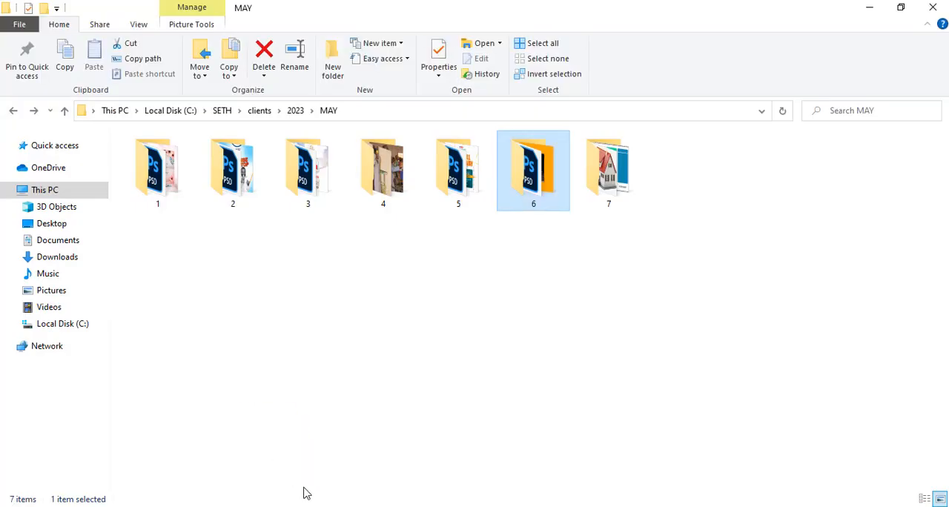
pyautogui.click(923, 9)
pyautogui.hotkey('alt', 'Tab')
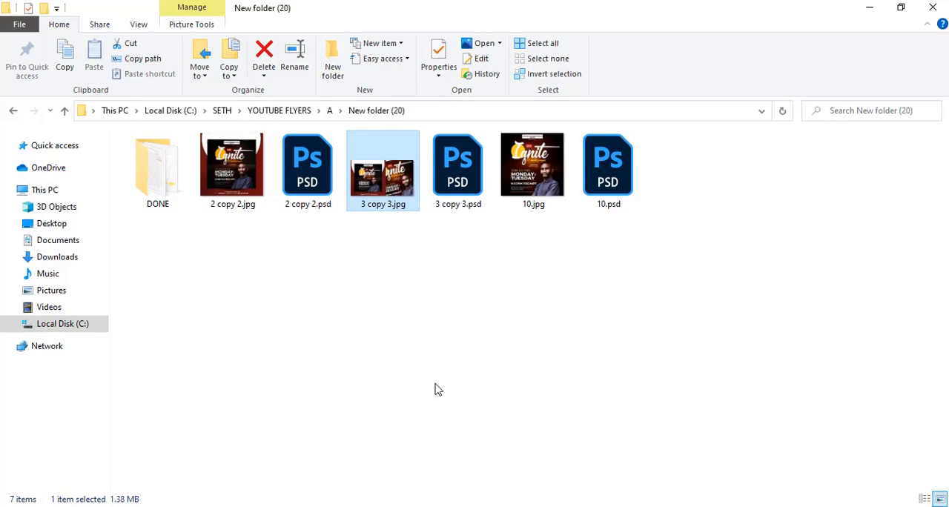
pyautogui.doubleClick(186, 189)
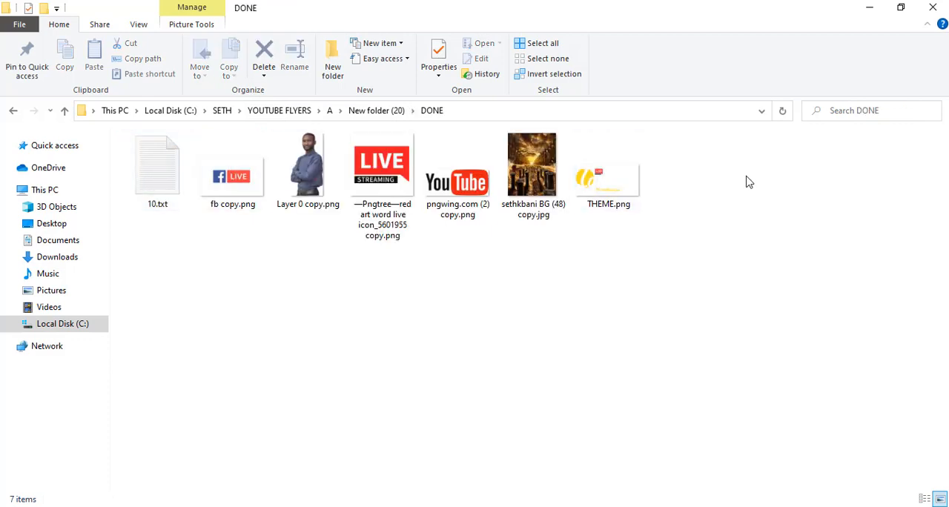
pyautogui.moveTo(666, 164); pyautogui.dragTo(236, 165)
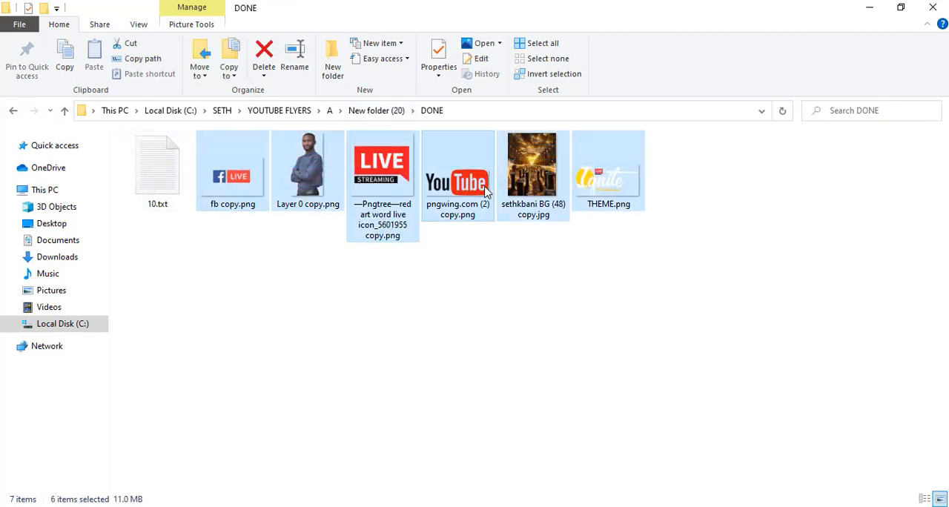
pyautogui.click(534, 175)
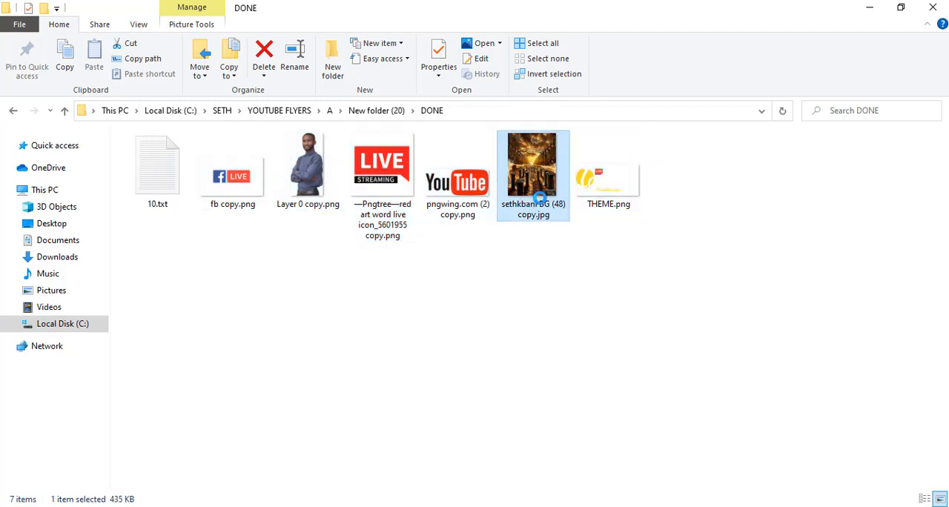
pyautogui.moveTo(534, 174); pyautogui.dragTo(434, 381)
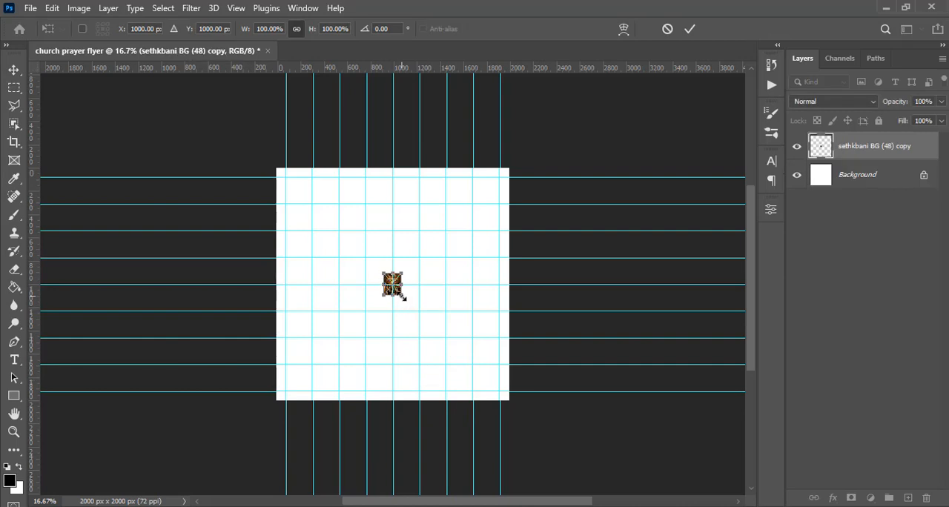
# Scale the placed background image to cover the whole canvas, about 1484% wide and 1195% high, and hide the guides.
pyautogui.moveTo(403, 297); pyautogui.dragTo(535, 434)
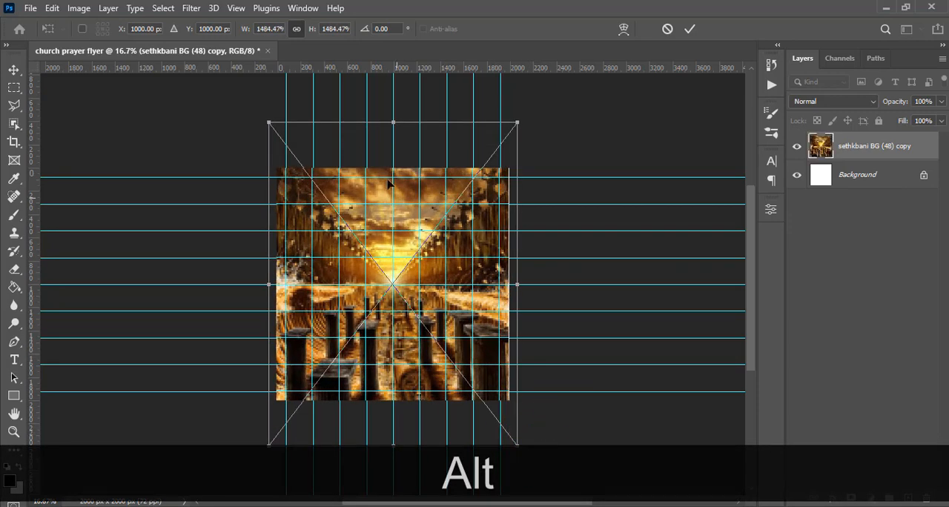
pyautogui.moveTo(394, 122); pyautogui.dragTo(394, 158)
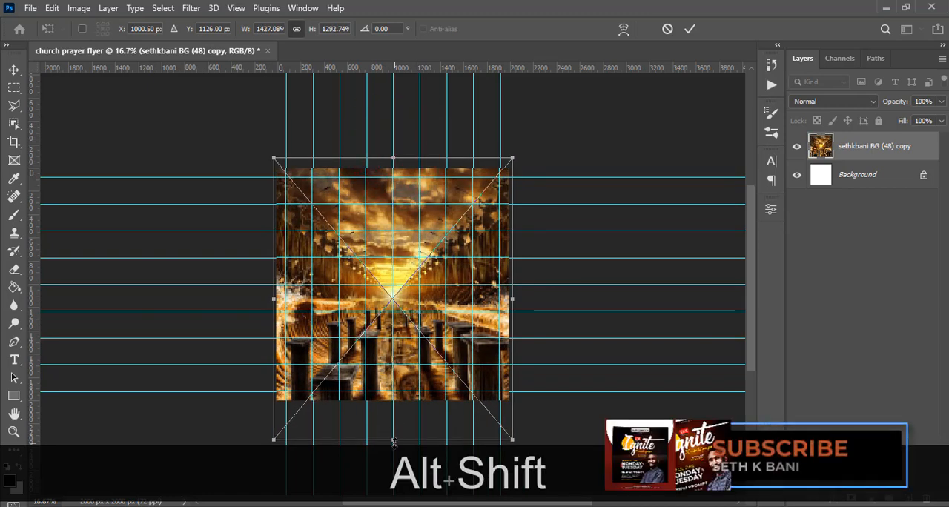
pyautogui.moveTo(394, 440); pyautogui.dragTo(393, 407)
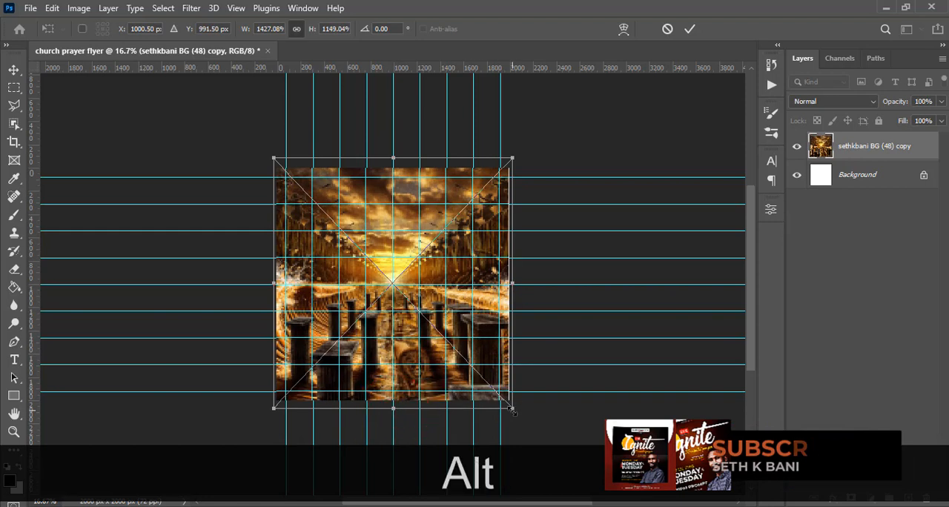
pyautogui.moveTo(513, 407); pyautogui.dragTo(518, 415)
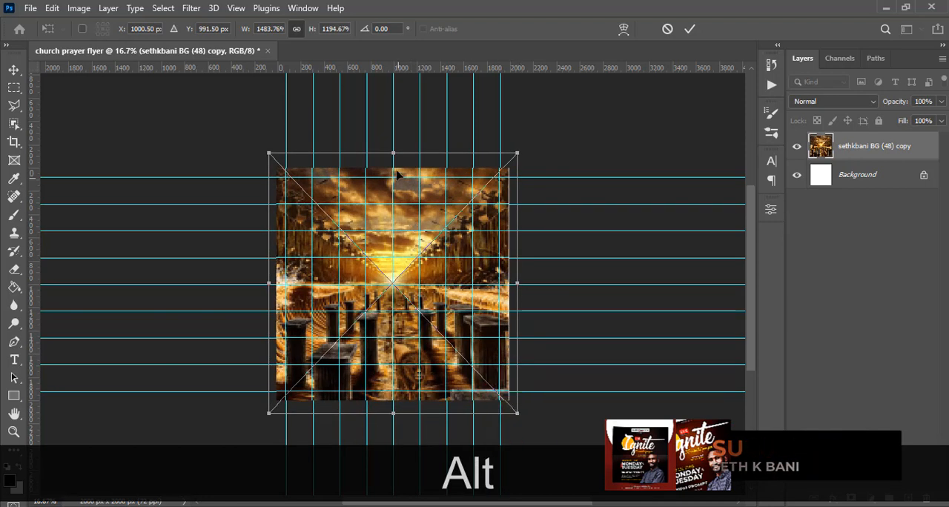
pyautogui.press('Return')
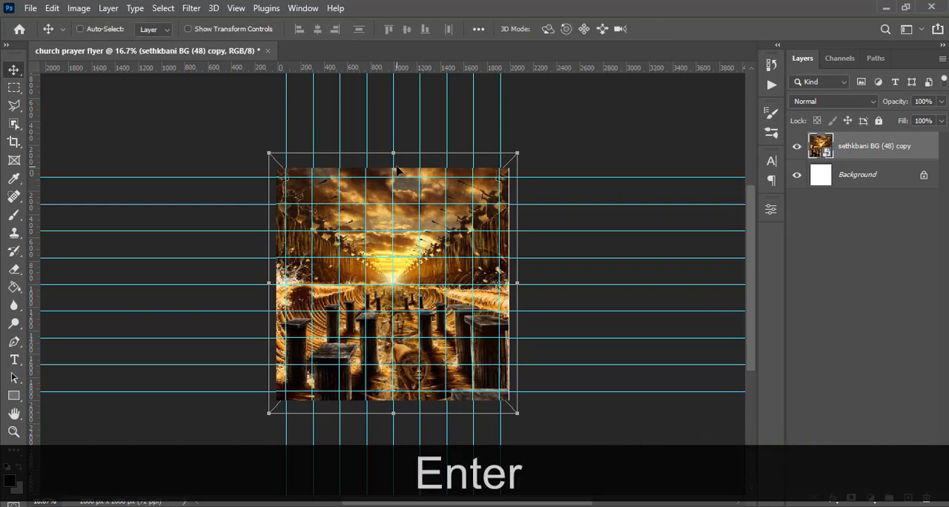
pyautogui.hotkey('ctrl', 'h')
pyautogui.hotkey('ctrl', 'h')
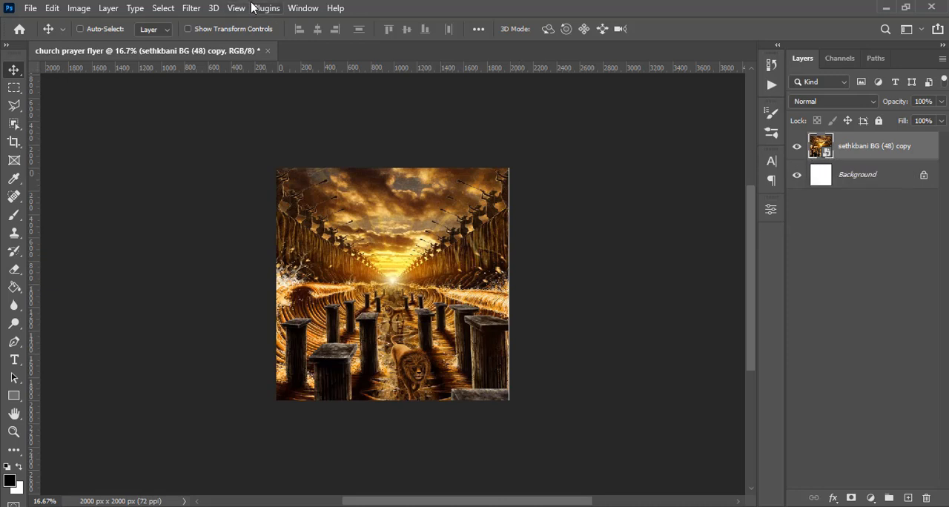
# Apply a Gaussian Blur with a 121.5 pixel radius to the background image and collapse its smart filter list.
pyautogui.click(192, 8)
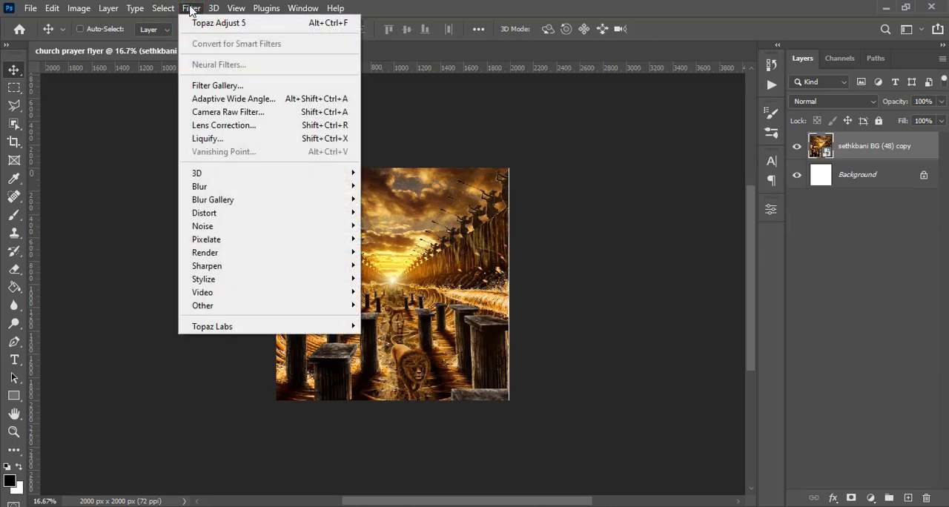
pyautogui.click(204, 186)
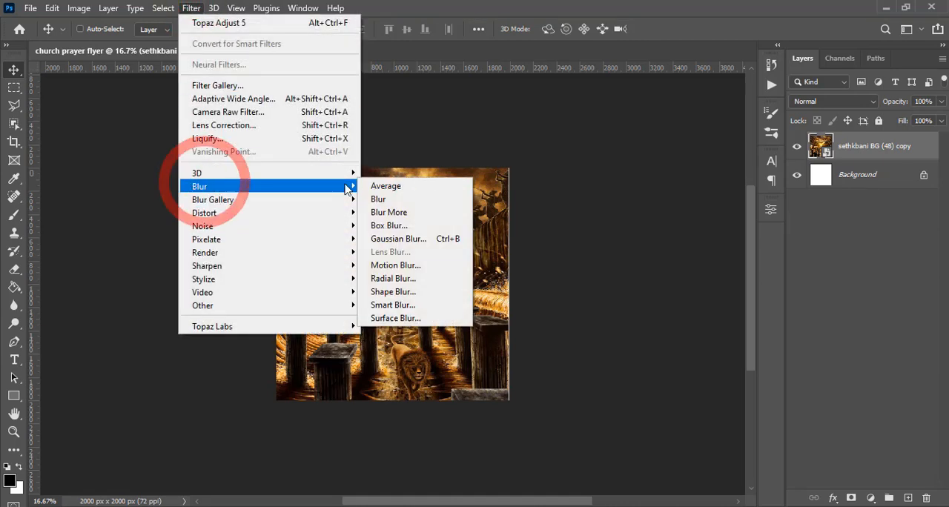
pyautogui.click(391, 244)
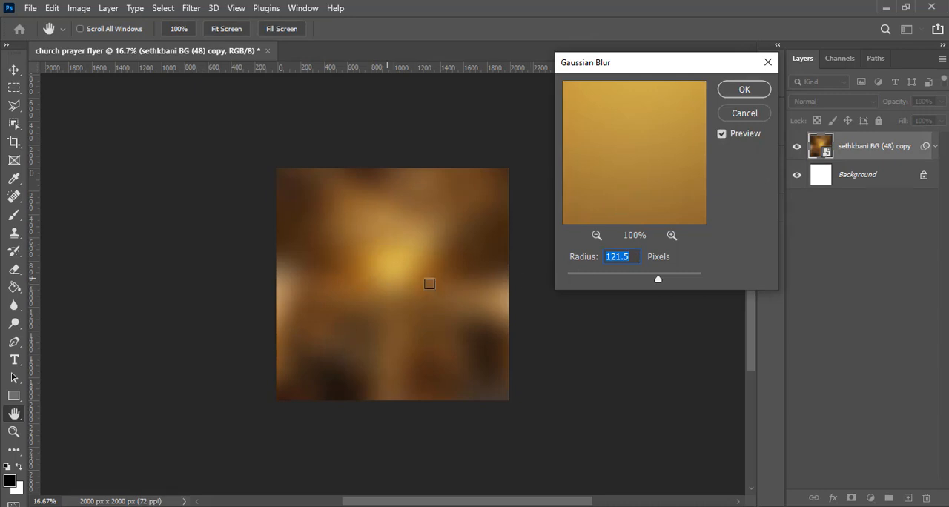
pyautogui.click(635, 257)
pyautogui.click(593, 258)
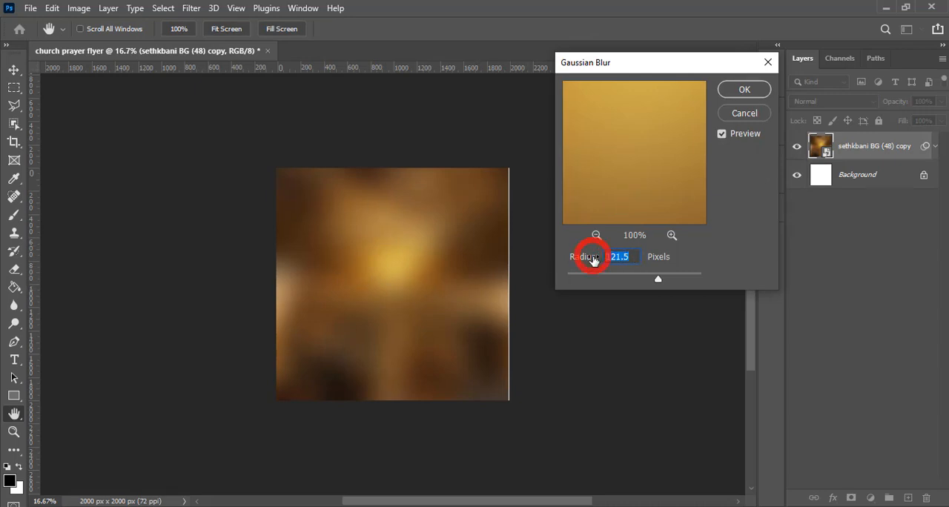
pyautogui.write('121.')
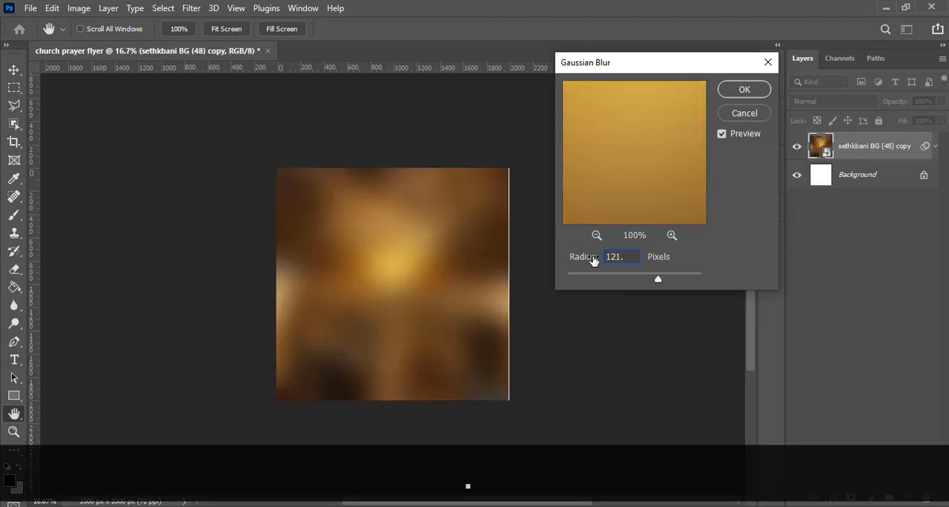
pyautogui.write('5')
pyautogui.click(733, 89)
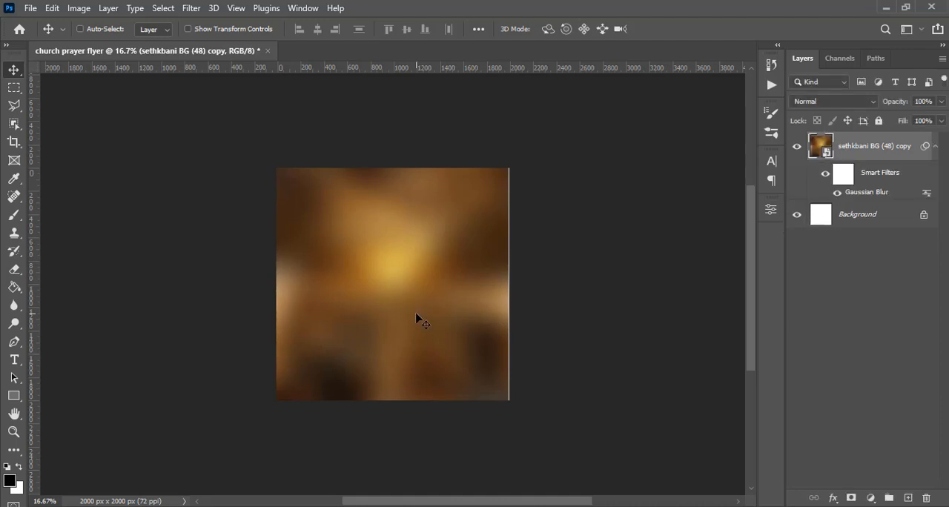
pyautogui.click(935, 146)
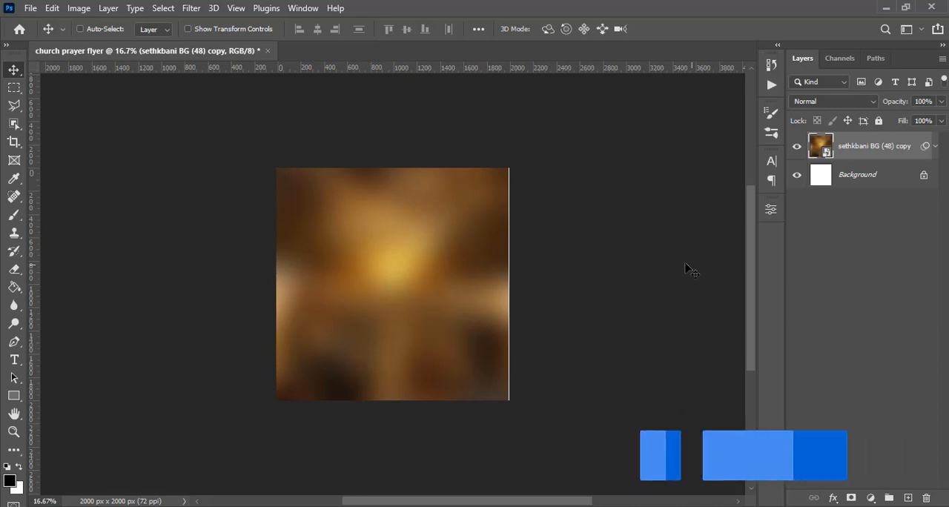
# Add a Solid Color fill layer in dark red-brown 290902 above the blurred background image.
pyautogui.click(870, 497)
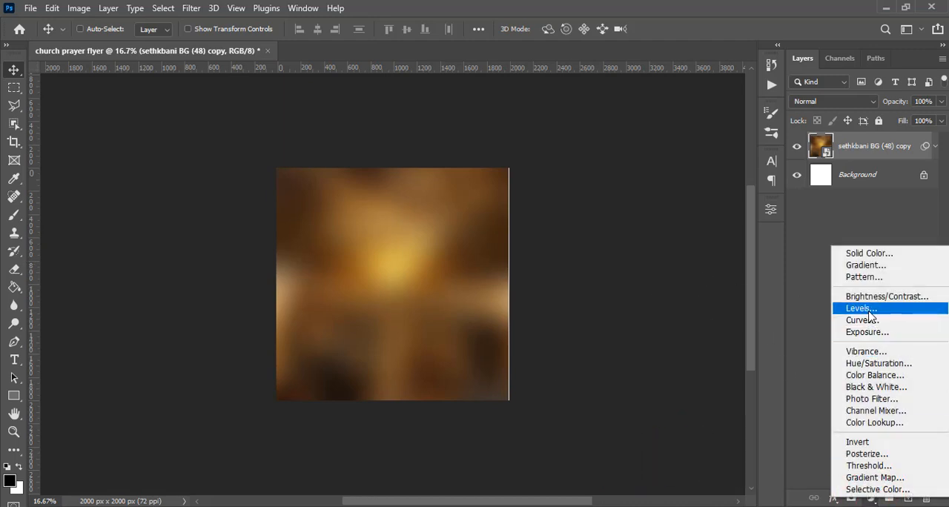
pyautogui.click(866, 255)
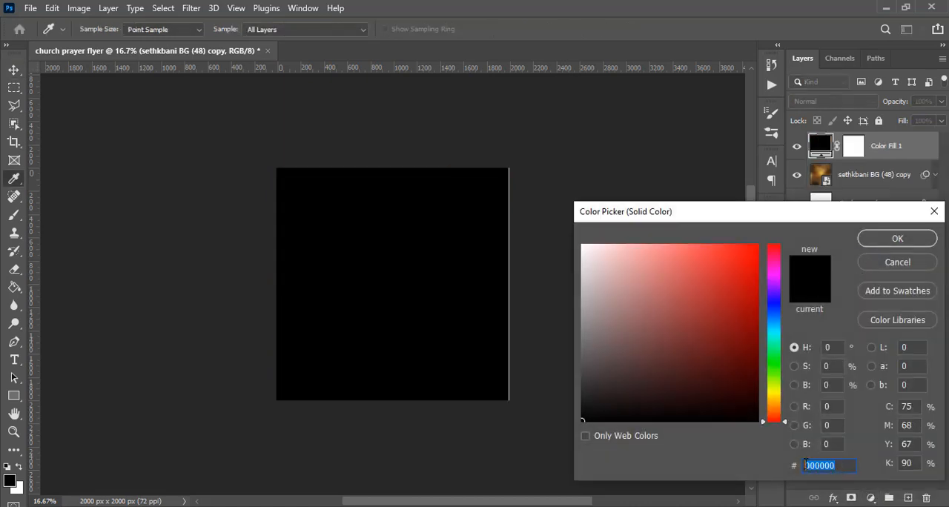
pyautogui.write('229900')
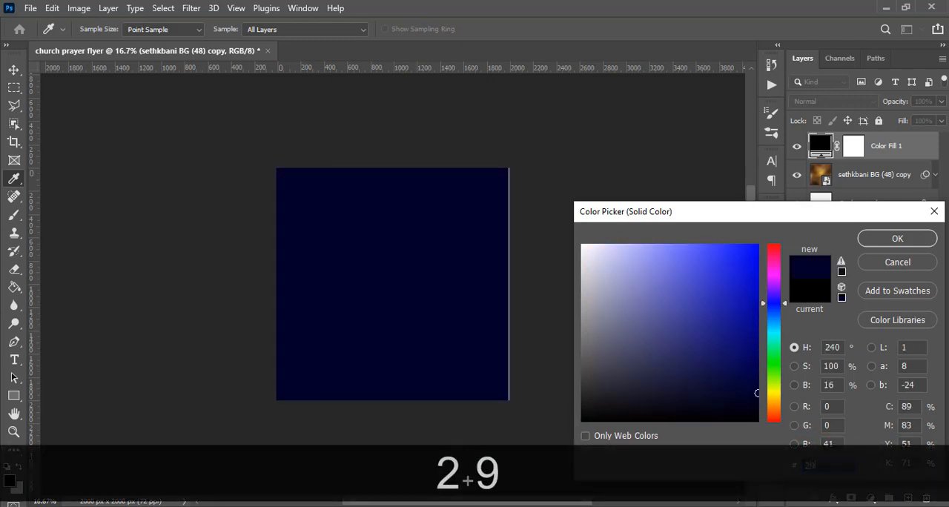
pyautogui.write('902')
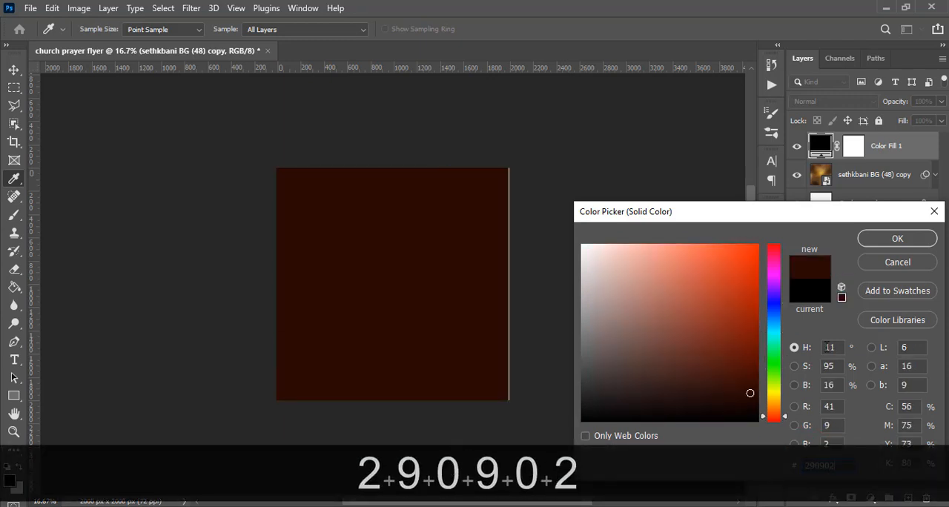
pyautogui.click(892, 240)
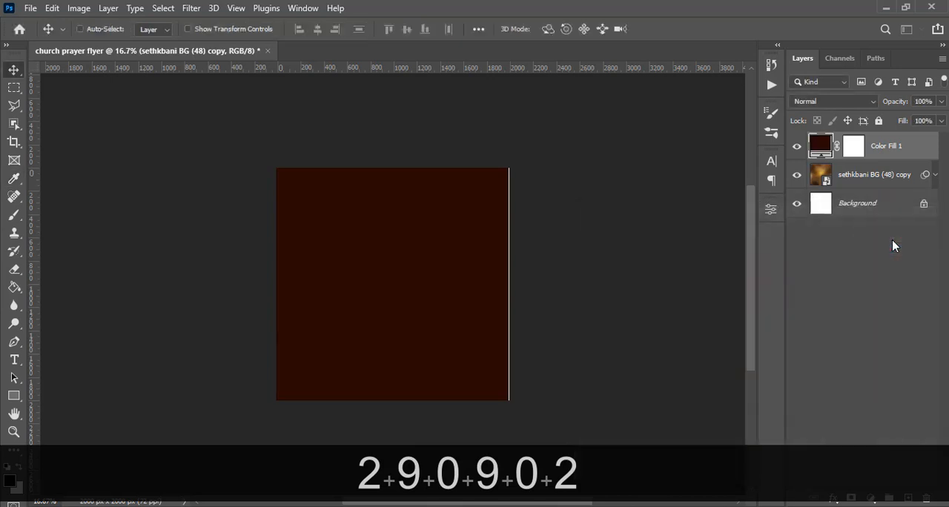
# Set the dark red-brown fill layer's blend mode to Soft Light and toggle its visibility to compare the effect.
pyautogui.click(821, 104)
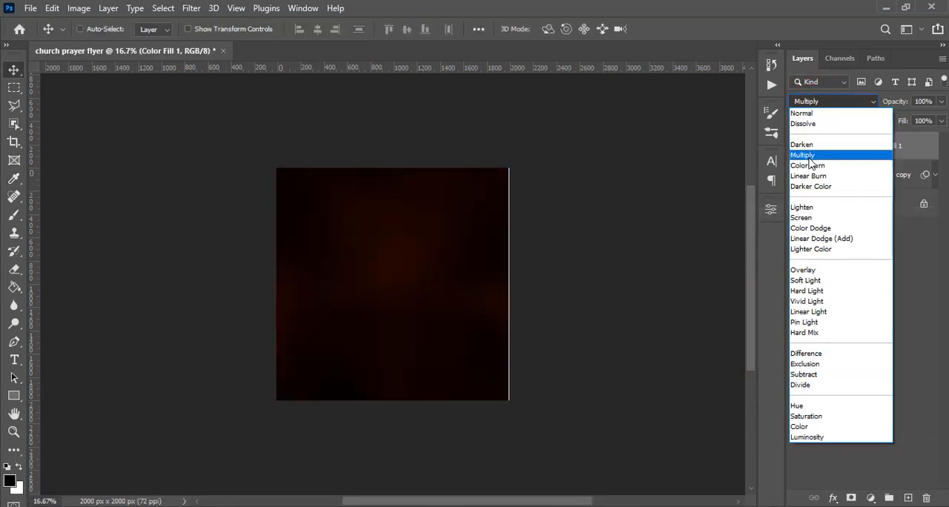
pyautogui.click(805, 283)
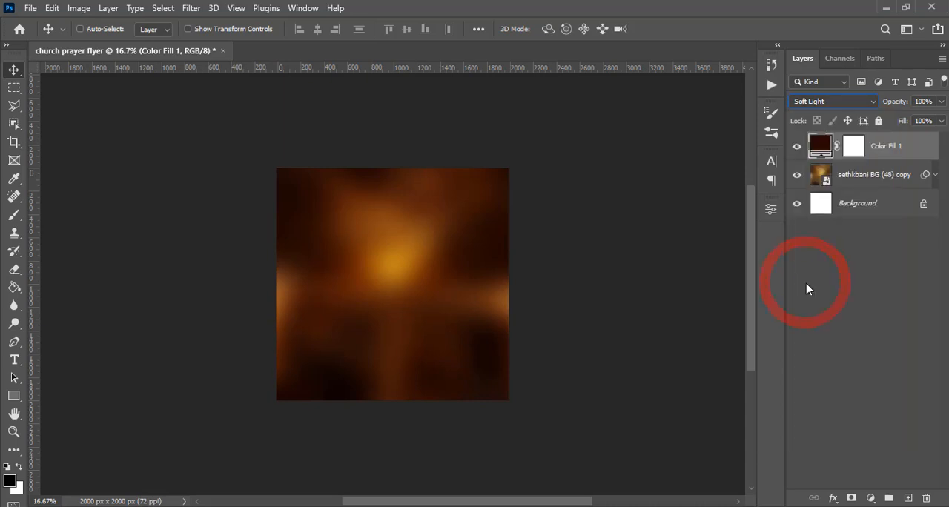
pyautogui.click(799, 148)
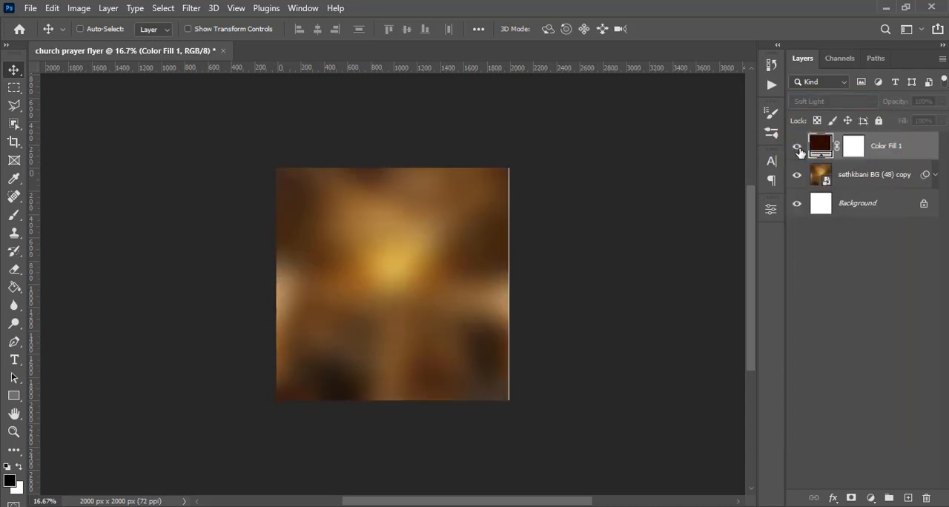
pyautogui.click(798, 148)
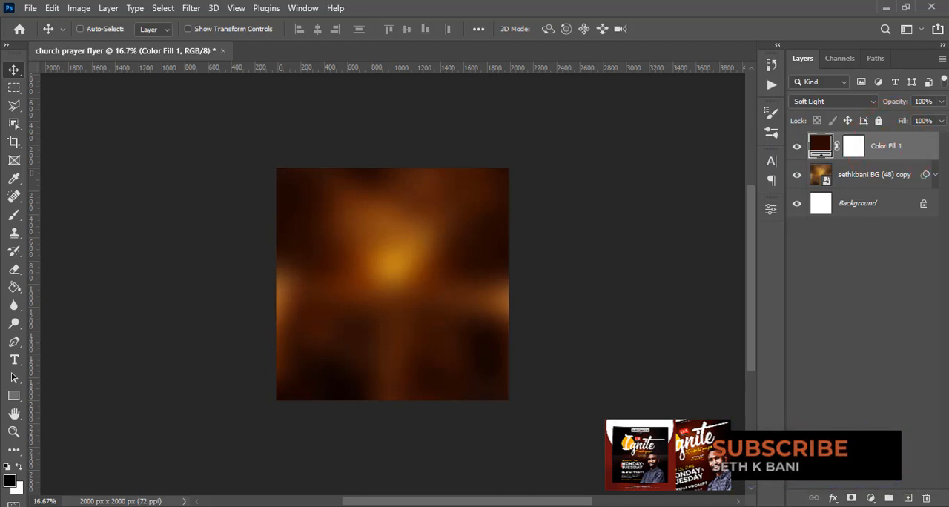
# Add a Curves adjustment layer above the color fill and move its black input point slightly inward to darken the shadows.
pyautogui.click(871, 498)
pyautogui.click(862, 320)
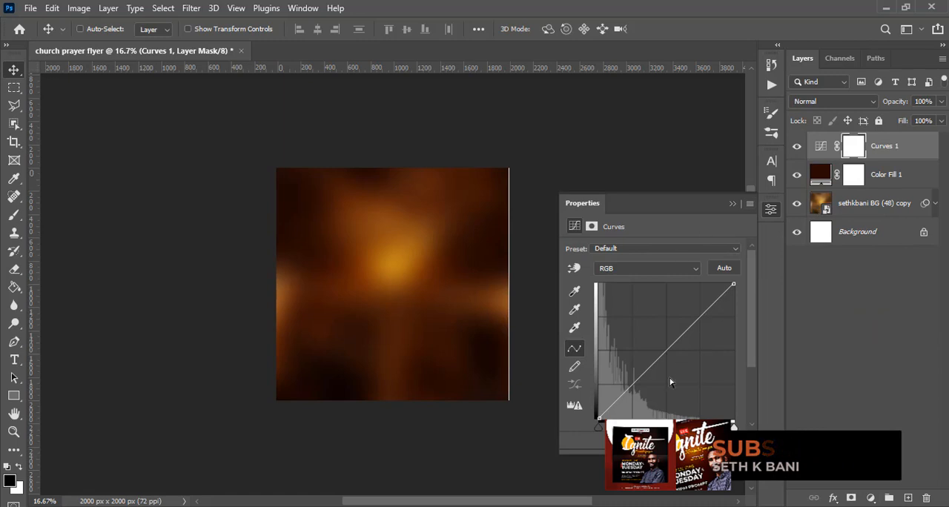
pyautogui.moveTo(600, 427); pyautogui.dragTo(611, 426)
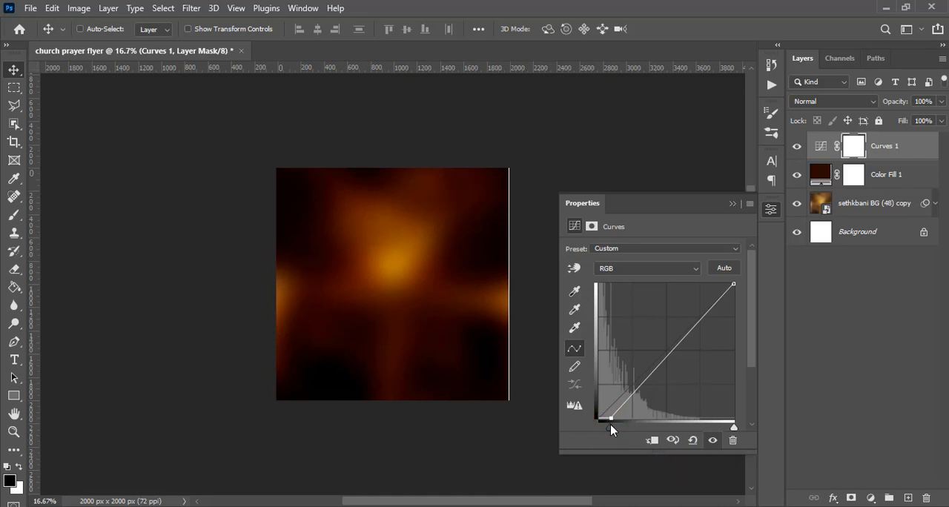
pyautogui.click(732, 203)
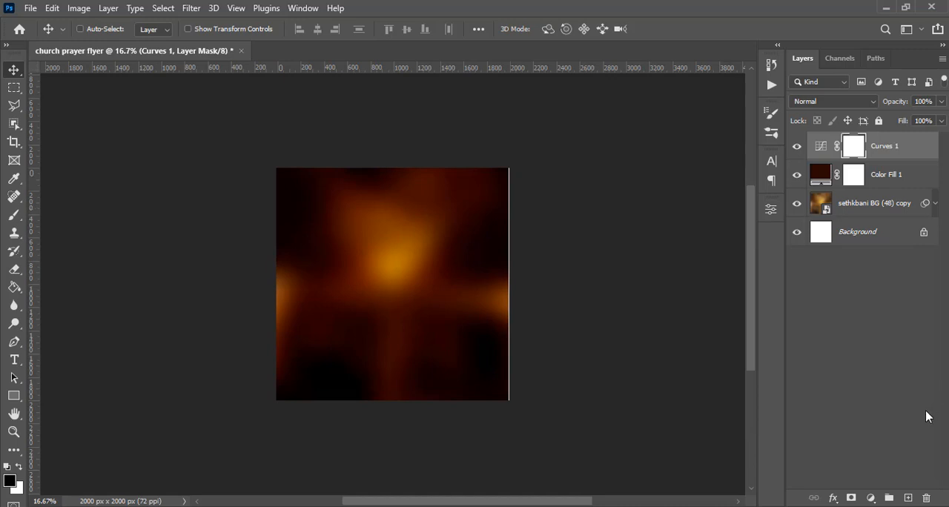
# Add a black Solid Color fill layer above the Curves adjustment.
pyautogui.click(872, 497)
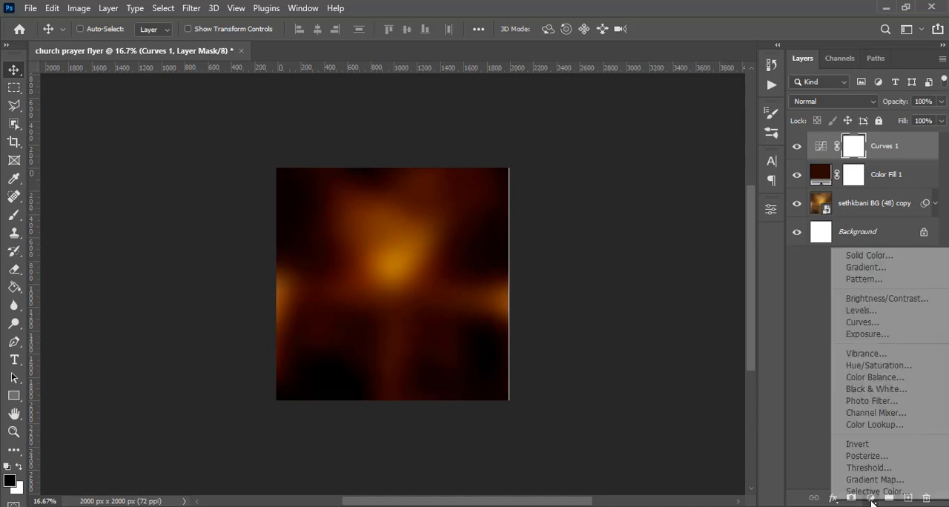
pyautogui.click(879, 256)
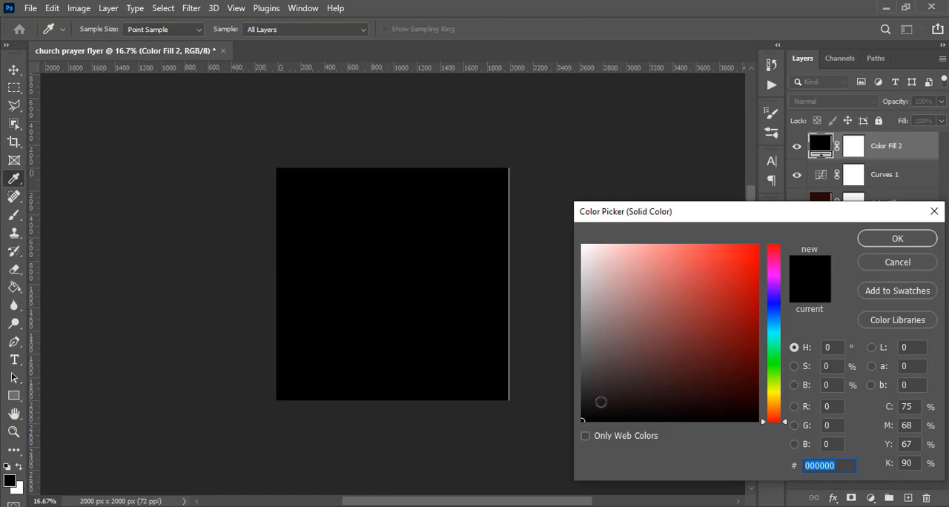
pyautogui.moveTo(595, 409); pyautogui.dragTo(574, 438)
pyautogui.click(882, 241)
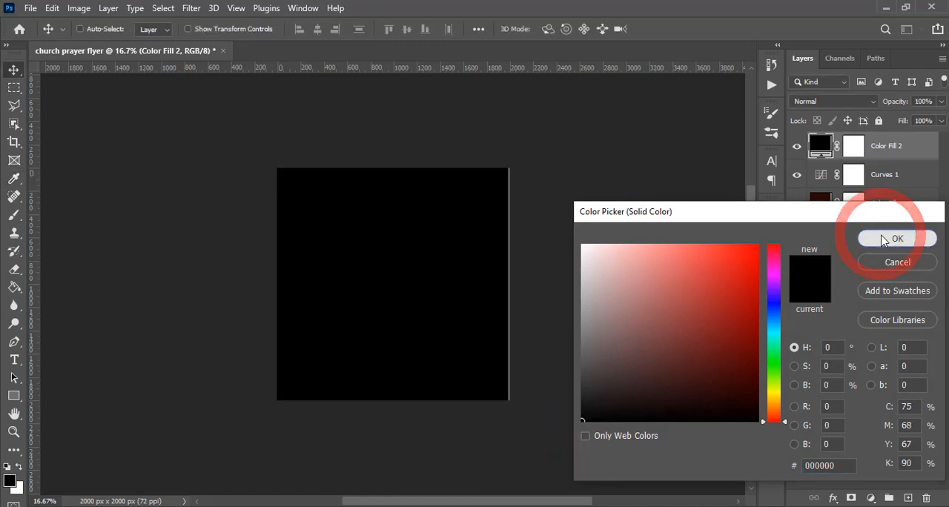
# Paint black once at the centre of the black fill layer's mask with a 2100 px Soft Round brush at 0% hardness.
pyautogui.click(853, 148)
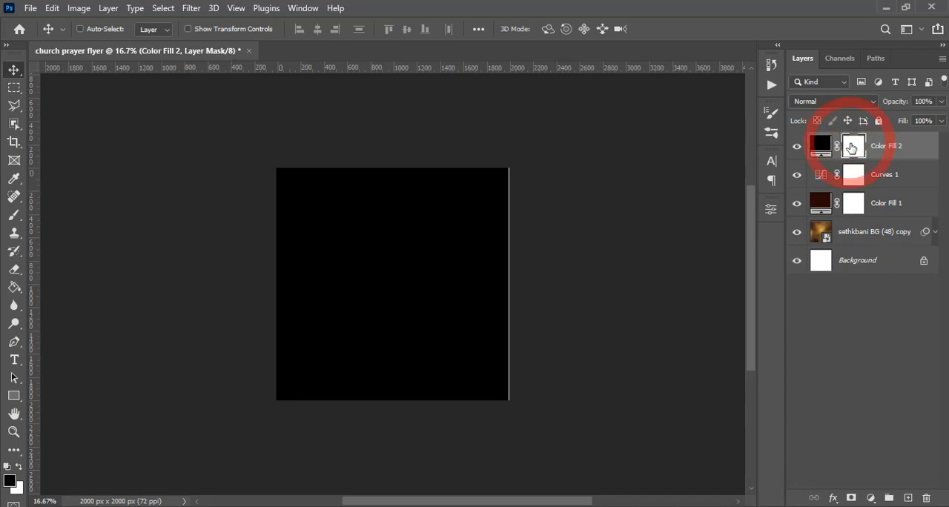
pyautogui.press('b')
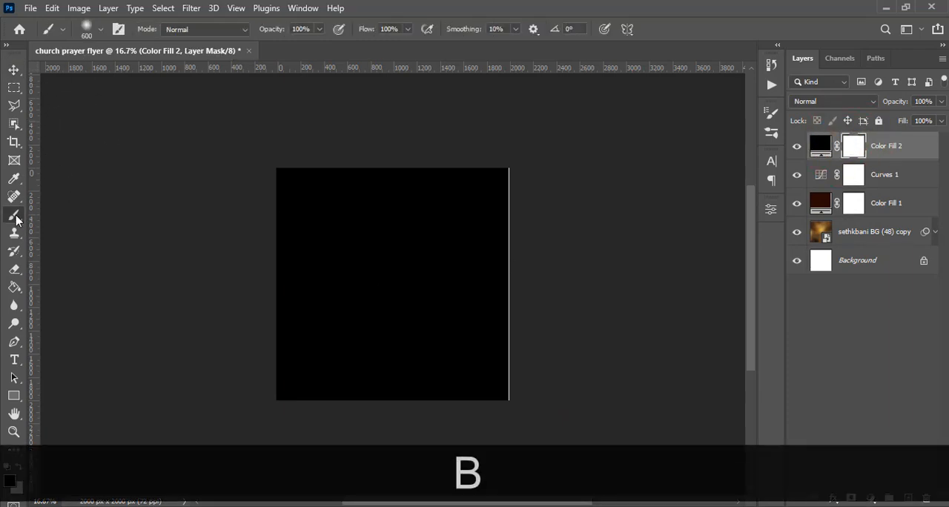
pyautogui.click(101, 29)
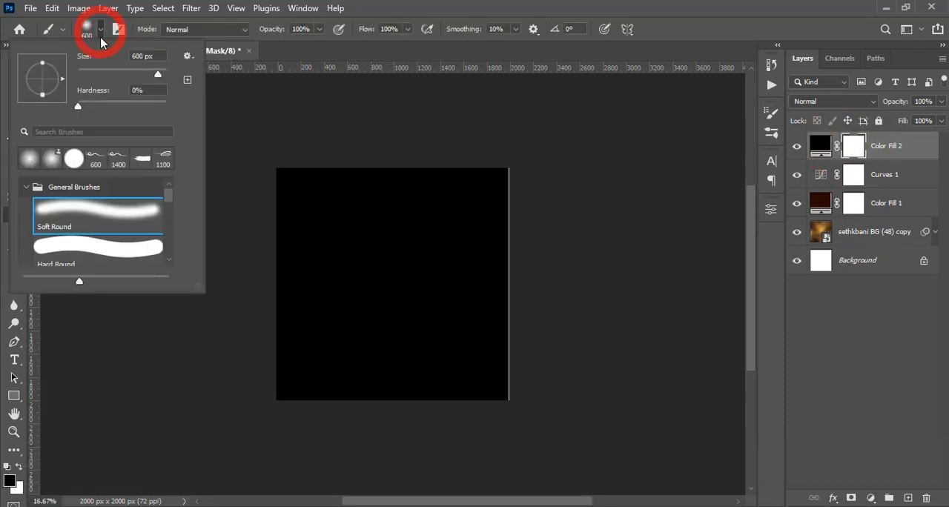
pyautogui.click(53, 210)
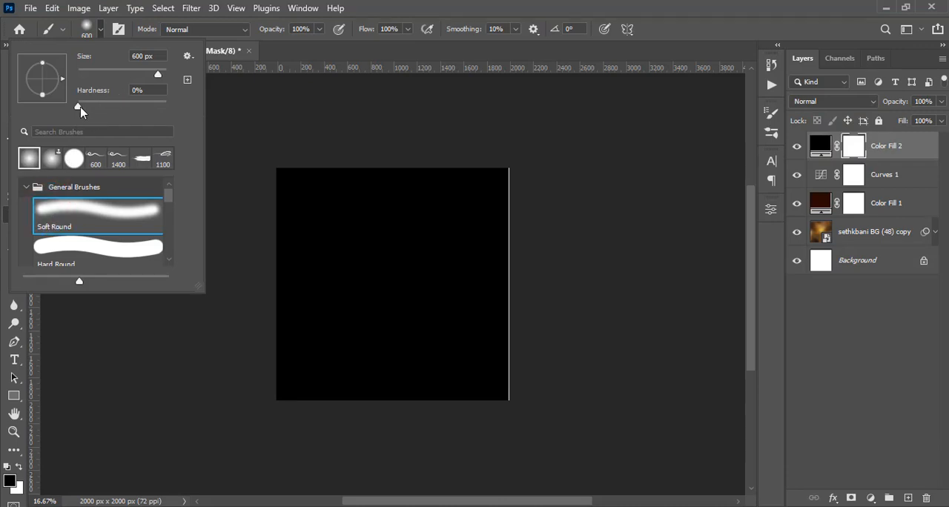
pyautogui.click(389, 7)
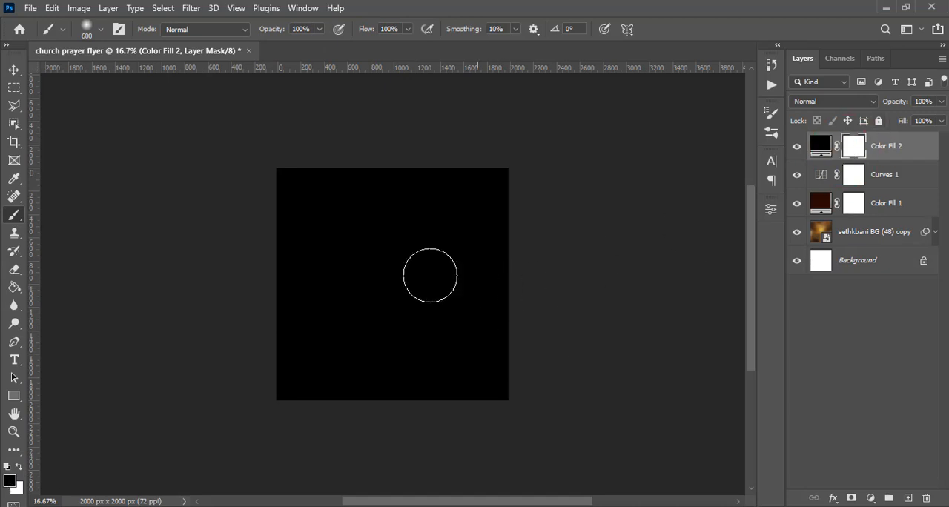
pyautogui.press(']')
pyautogui.press(']')
pyautogui.press(']')
pyautogui.press(']')
pyautogui.press(']')
pyautogui.press(']')
pyautogui.press(']')
pyautogui.press(']')
pyautogui.press(']')
pyautogui.press(']')
pyautogui.press(']')
pyautogui.press(']')
pyautogui.press(']')
pyautogui.press(']')
pyautogui.press(']')
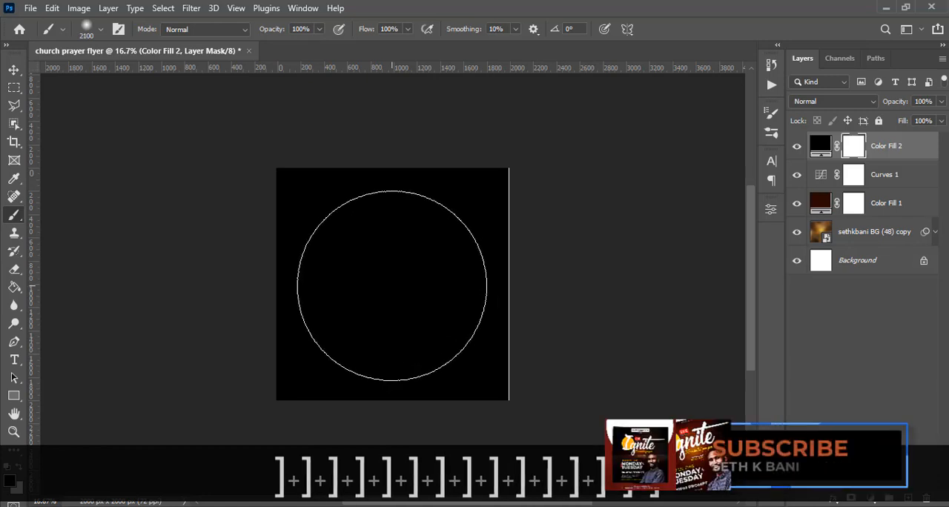
pyautogui.click(392, 286)
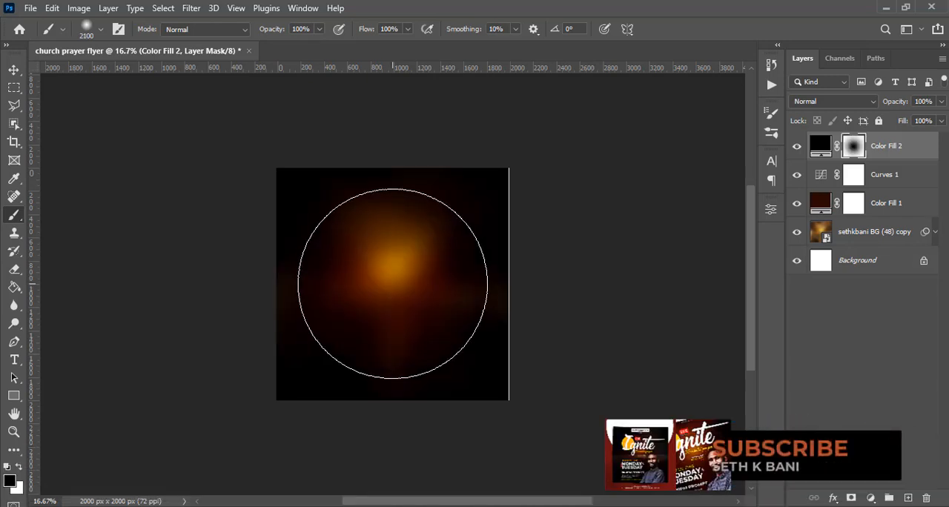
# Clear more of the mask's centre with progressively smaller brushes from 1900 to 1600 px, and toggle the black fill to compare.
pyautogui.press('[')
pyautogui.press('[')
pyautogui.press('[')
pyautogui.press('[')
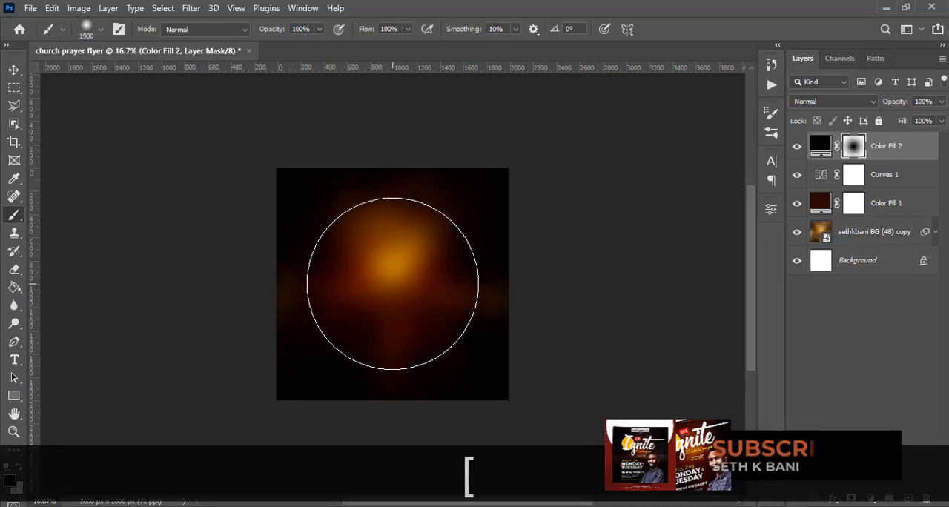
pyautogui.click(393, 283)
pyautogui.press('[')
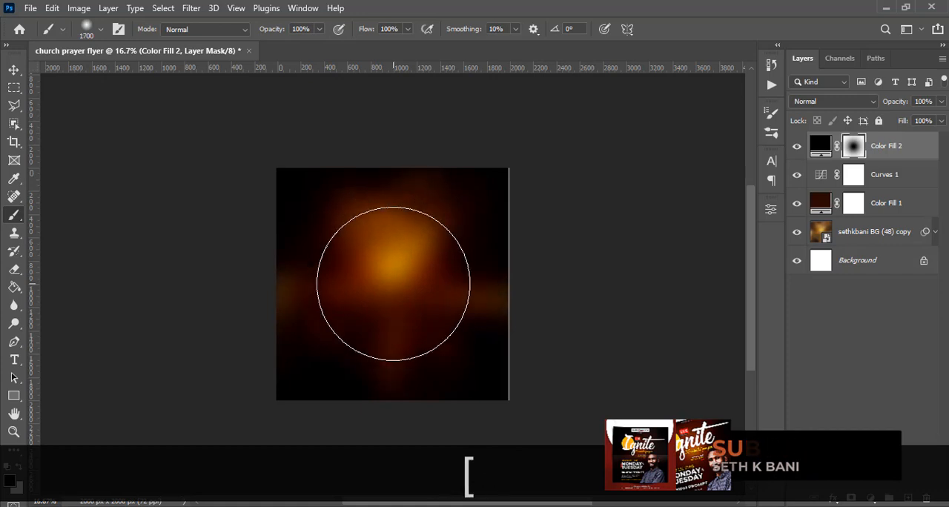
pyautogui.click(395, 284)
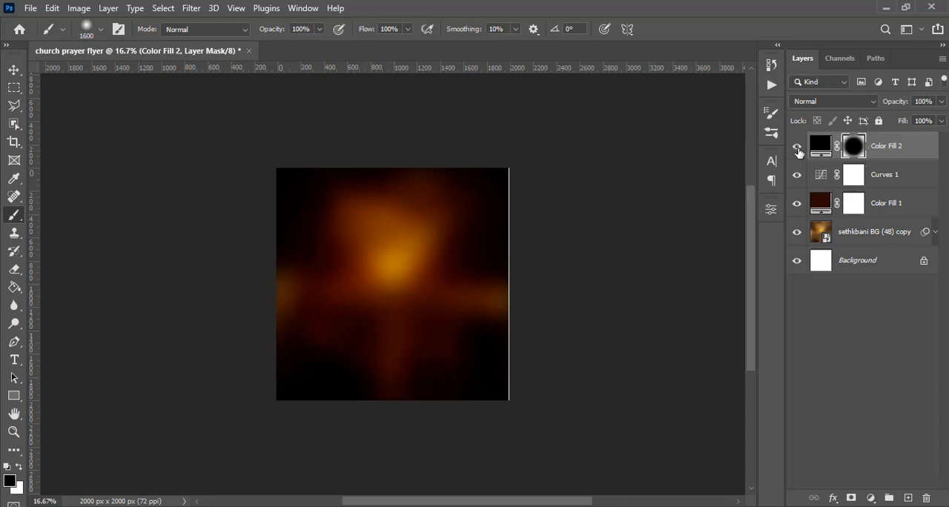
pyautogui.click(797, 148)
pyautogui.click(797, 149)
pyautogui.click(797, 148)
pyautogui.click(797, 148)
pyautogui.click(797, 148)
pyautogui.click(797, 148)
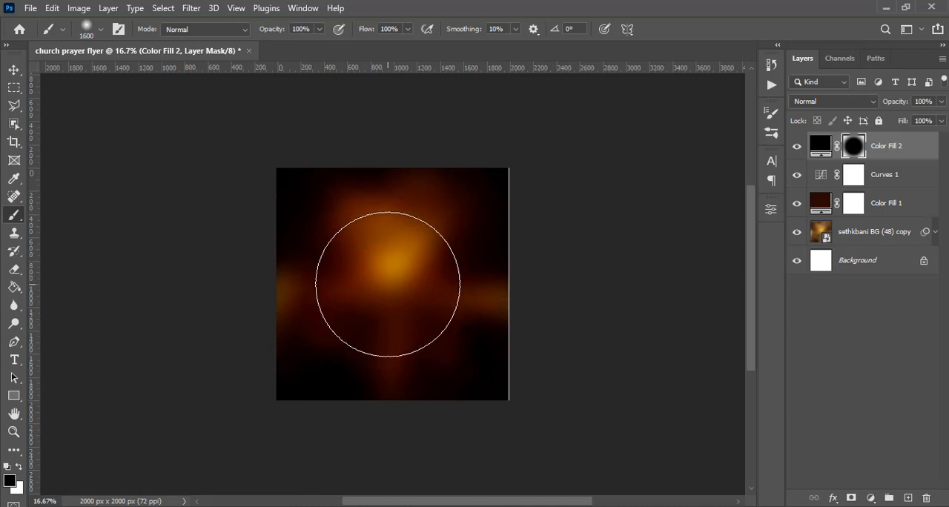
# Unlock the Background layer, group all the layers together and name the group BG.
pyautogui.keyDown('shift'); pyautogui.click(923, 261); pyautogui.keyUp('shift')
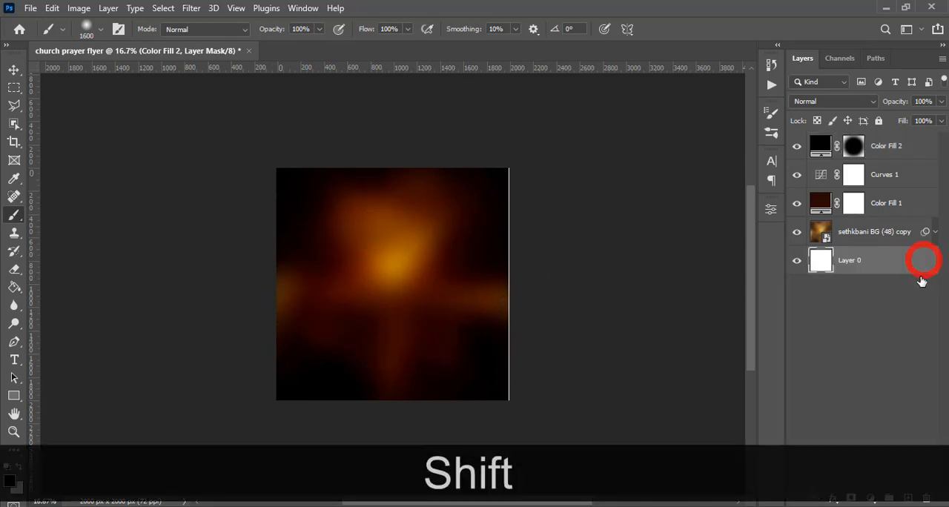
pyautogui.keyDown('shift'); pyautogui.click(888, 149); pyautogui.keyUp('shift')
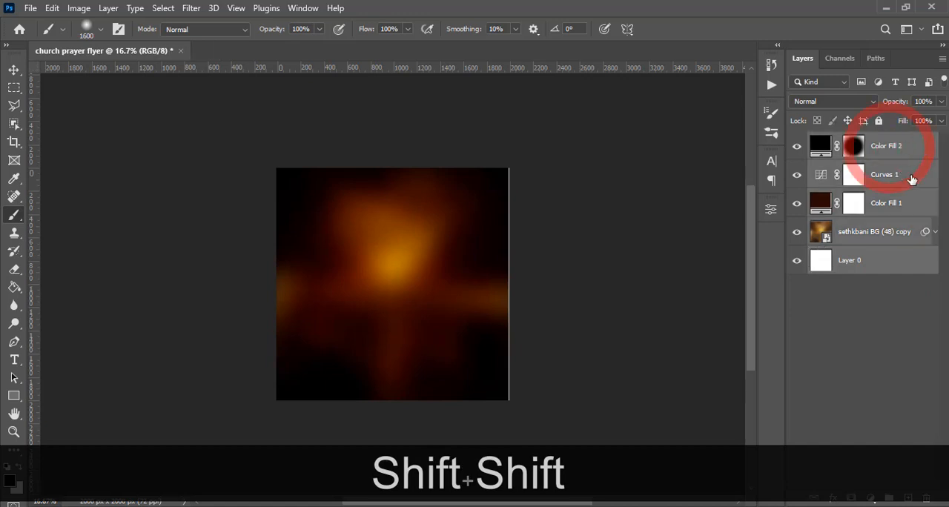
pyautogui.hotkey('ctrl', 'g')
pyautogui.doubleClick(845, 141)
pyautogui.press('capslock')
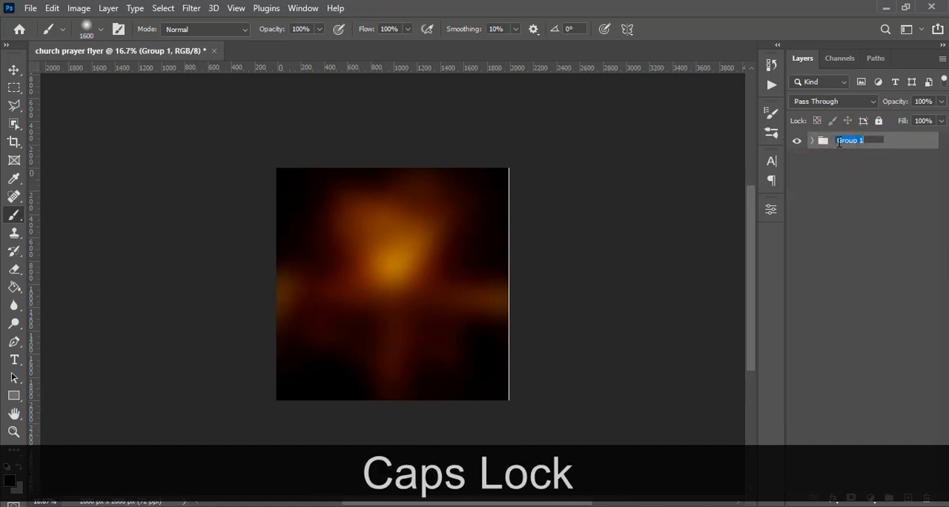
pyautogui.write('BG')
pyautogui.press('Return')
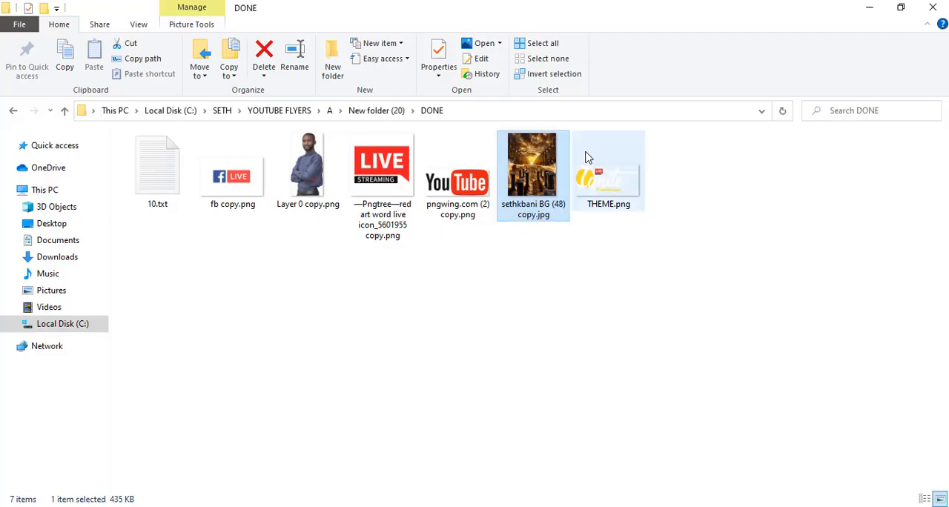
# Switch to File Explorer, place THEME.png from the DONE folder into the flyer document, and show the guides.
pyautogui.click(593, 171)
pyautogui.moveTo(595, 184); pyautogui.dragTo(405, 318)
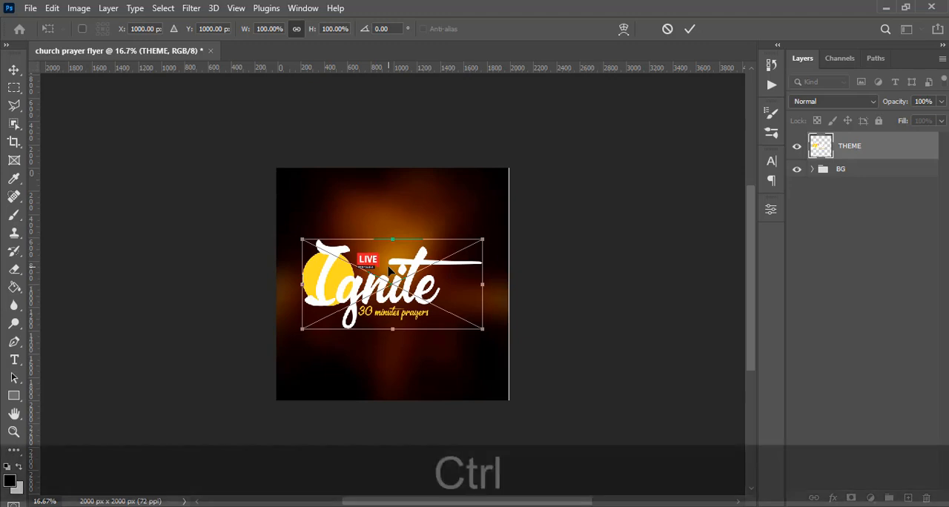
pyautogui.hotkey('ctrl', 'h')
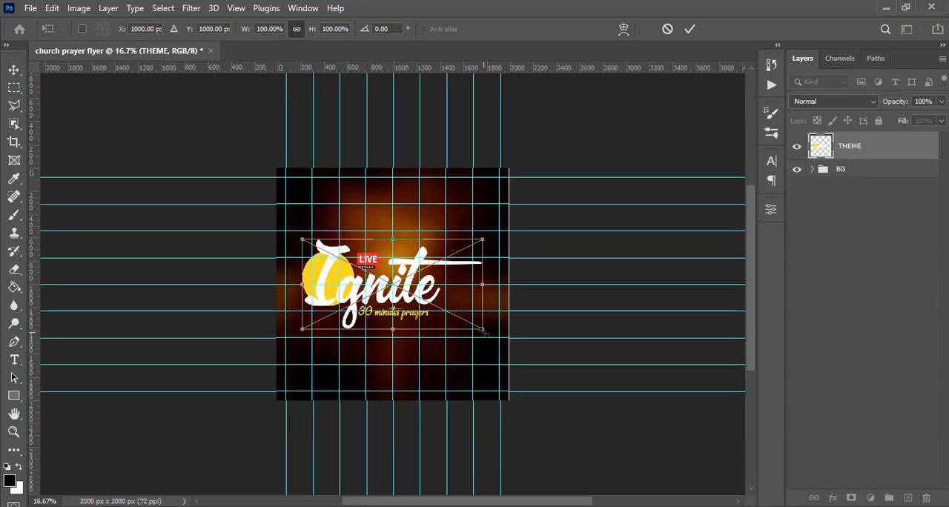
# Scale the placed Ignite artwork to about 102%, move it into the flyer's upper half between the guides, and compare with guides hidden.
pyautogui.press('alt')
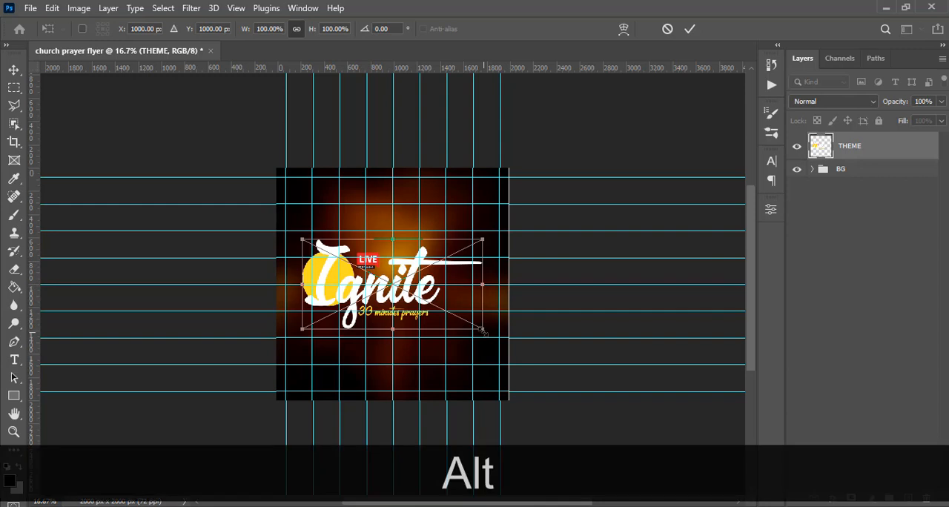
pyautogui.keyDown('alt'); pyautogui.click(483, 331); pyautogui.keyUp('alt')
pyautogui.moveTo(437, 284); pyautogui.dragTo(438, 257)
pyautogui.moveTo(303, 302); pyautogui.dragTo(315, 295)
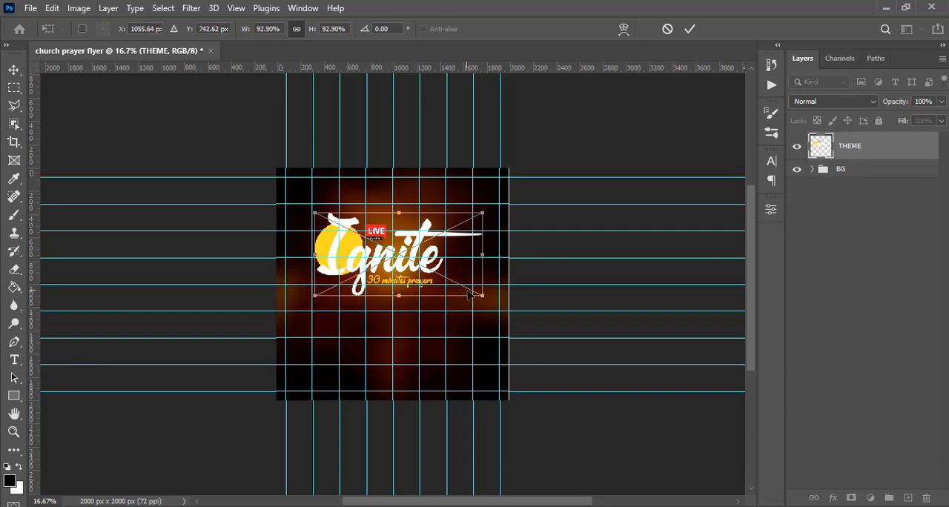
pyautogui.moveTo(484, 296); pyautogui.dragTo(504, 294)
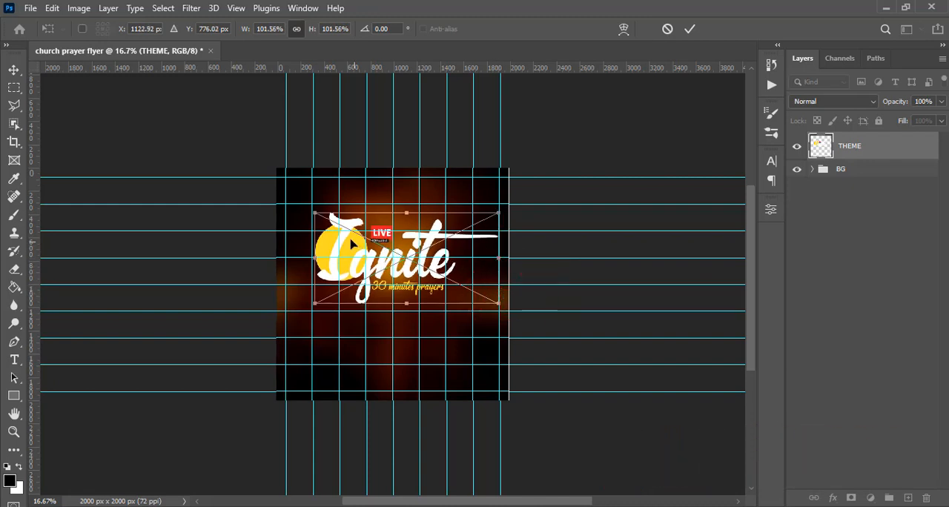
pyautogui.moveTo(314, 212); pyautogui.dragTo(313, 213)
pyautogui.press('Return')
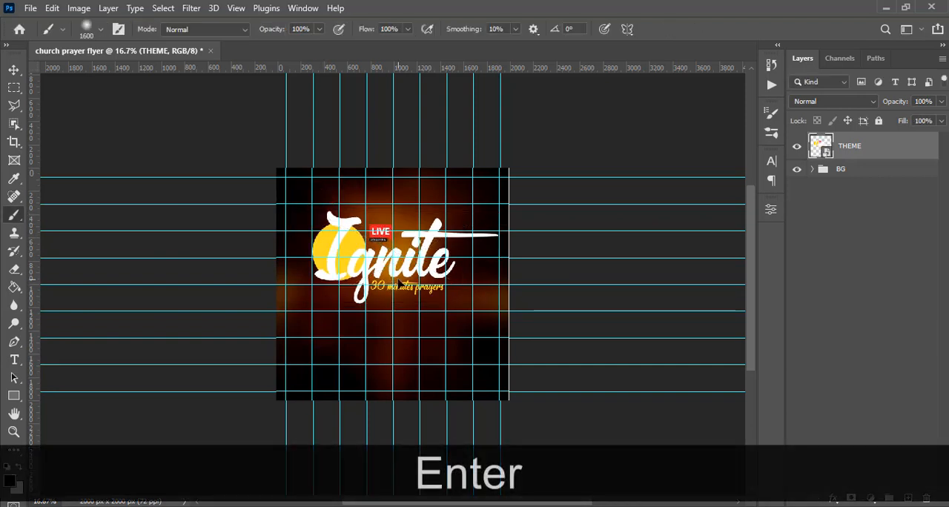
pyautogui.hotkey('ctrl', 'h')
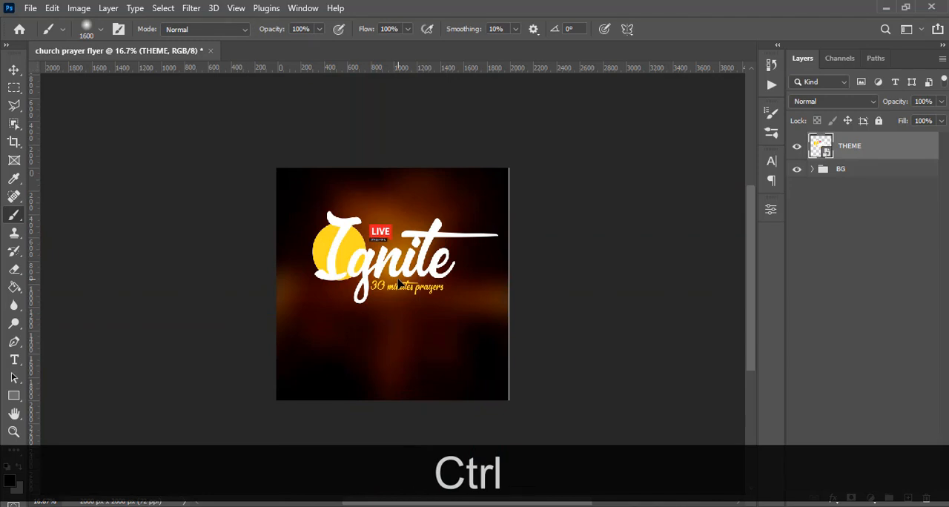
pyautogui.hotkey('ctrl', 'h')
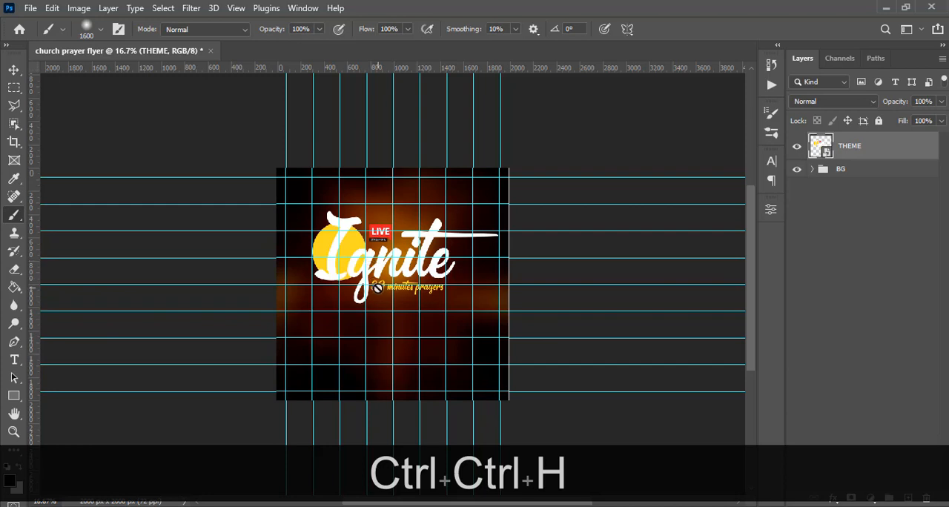
# Group the THEME layer, collapse the group and name it THEME.
pyautogui.hotkey('ctrl', 'g')
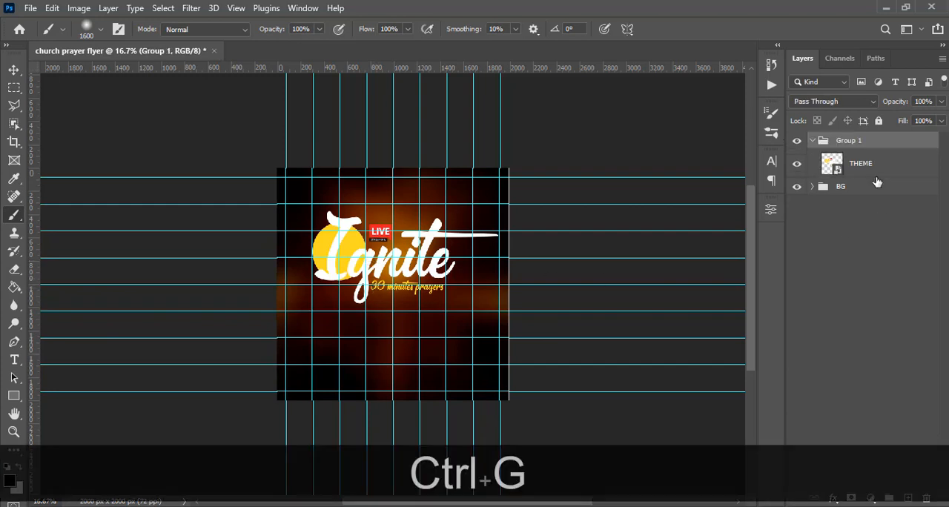
pyautogui.click(813, 141)
pyautogui.doubleClick(846, 140)
pyautogui.write('TH')
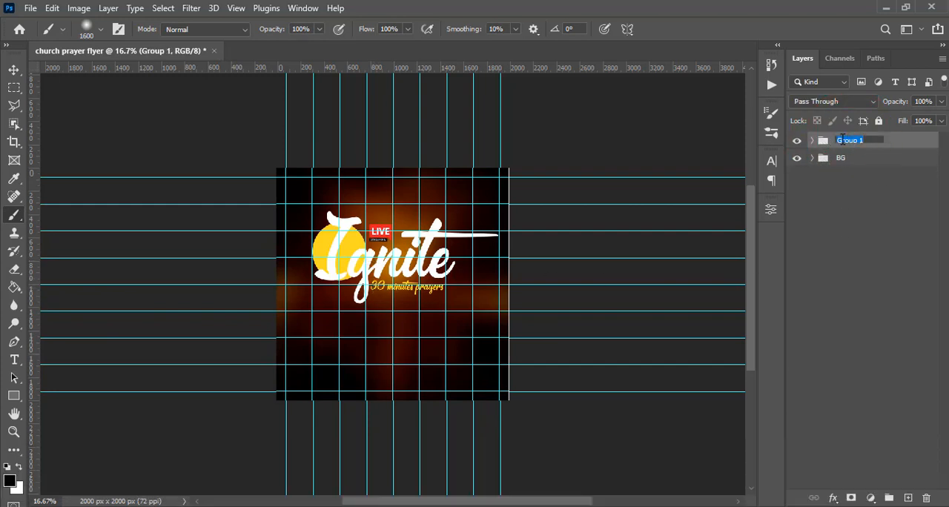
pyautogui.write('EME')
pyautogui.press('Return')
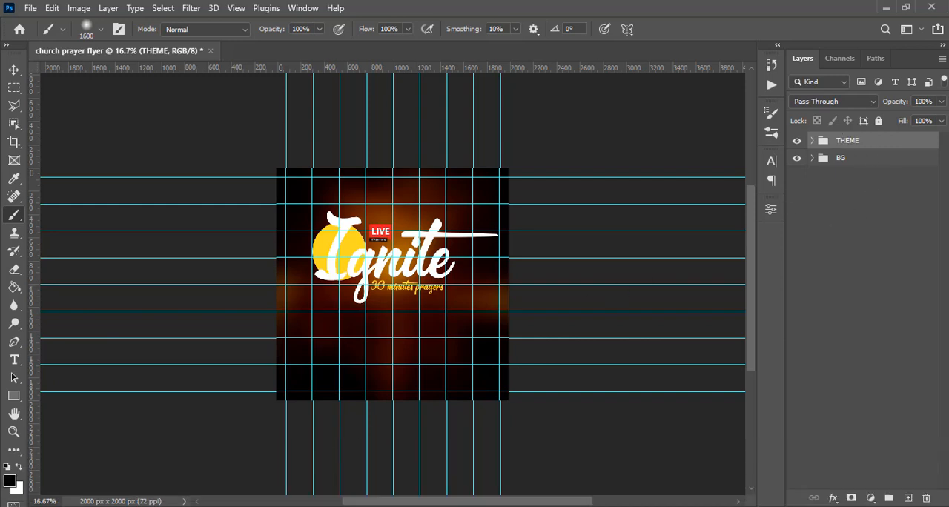
# Place the portrait of the man in the blue shirt, move it to the flyer's lower-right area and scale it to 52.59%.
pyautogui.click(327, 506)
pyautogui.moveTo(307, 167); pyautogui.dragTo(442, 396)
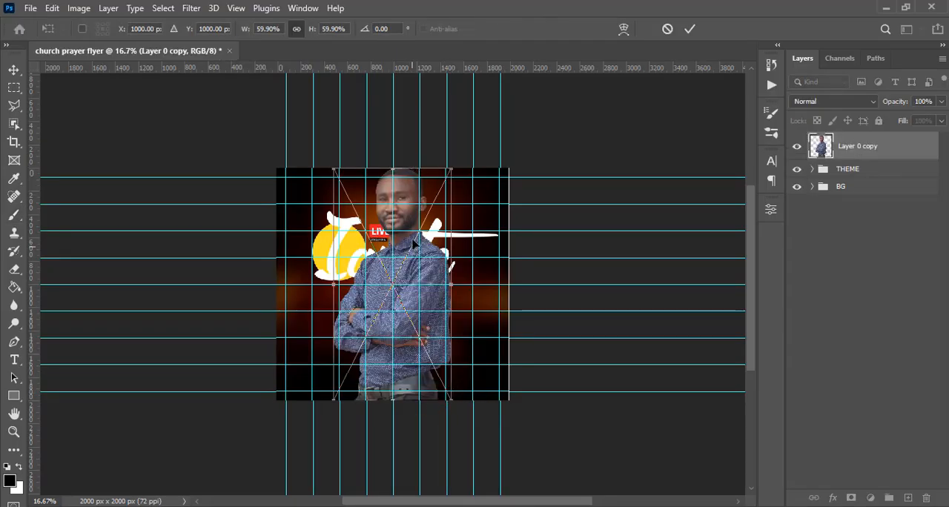
pyautogui.moveTo(406, 241); pyautogui.dragTo(448, 353)
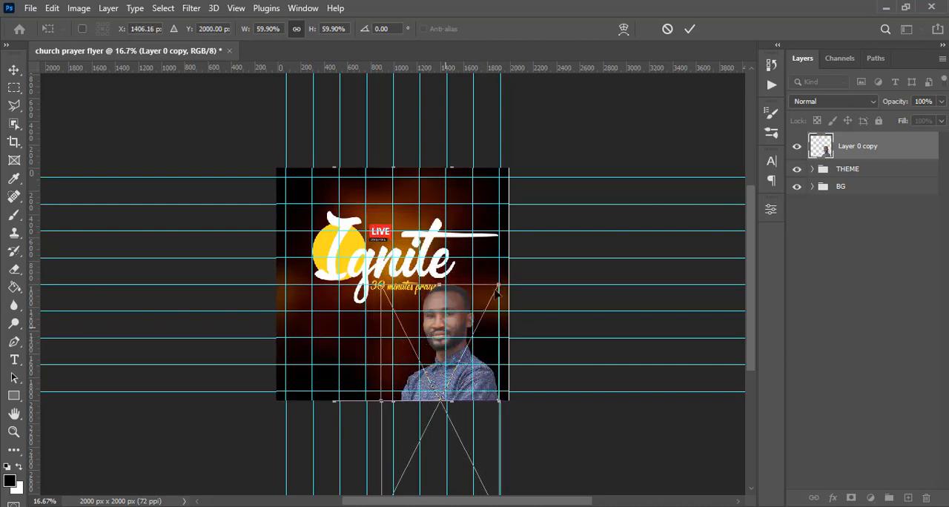
pyautogui.moveTo(498, 282)
pyautogui.mouseDown()
pyautogui.moveTo(497, 263)
pyautogui.moveTo(487, 295)
pyautogui.mouseUp()
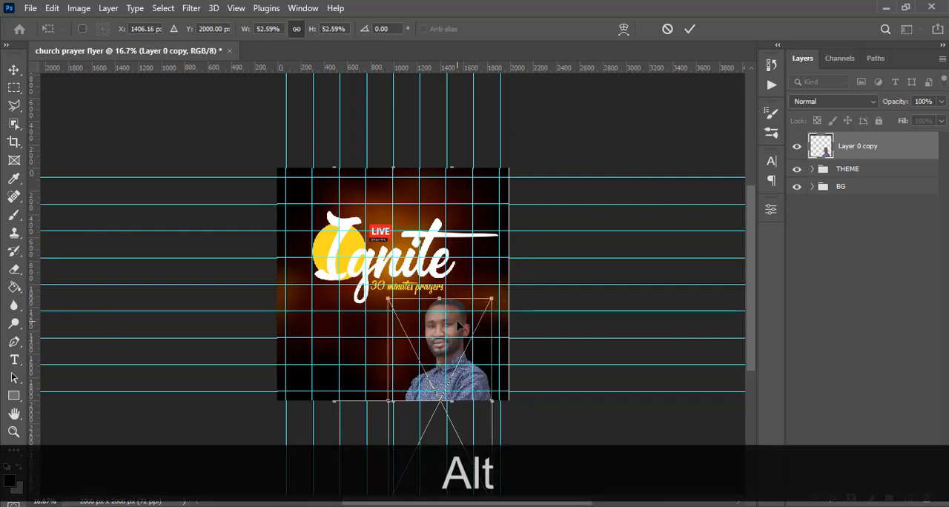
# Fine-tune the portrait's position at the flyer's lower edge, enlarge it slightly, commit the placement, hide the guides and nudge it up.
pyautogui.moveTo(449, 332)
pyautogui.mouseDown()
pyautogui.moveTo(441, 332)
pyautogui.moveTo(444, 321)
pyautogui.mouseUp()
pyautogui.hotkey('shift', 'Down')
pyautogui.press('Right')
pyautogui.press('Down')
pyautogui.press('Down')
pyautogui.press('Right')
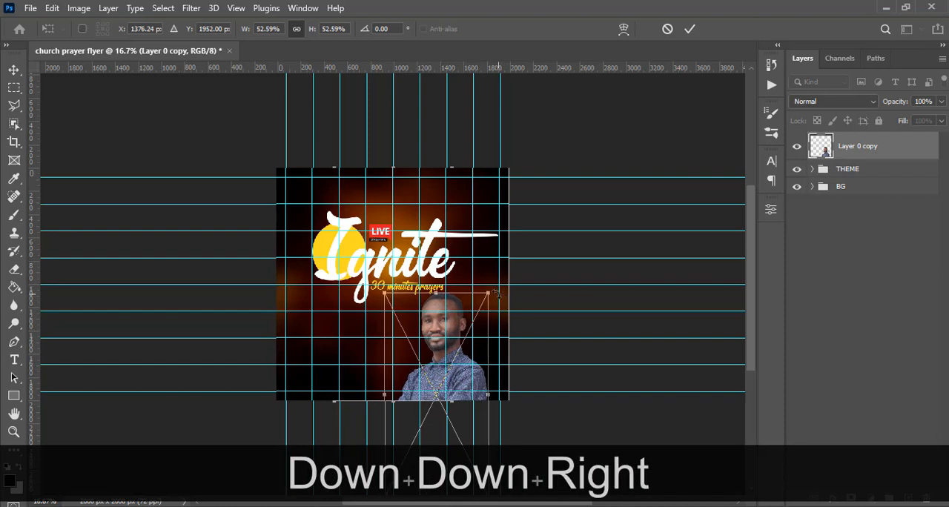
pyautogui.hotkey('alt', 'shift', 'Up')
pyautogui.press('Return')
pyautogui.hotkey('ctrl', 'h')
pyautogui.press('Up')
pyautogui.press('Up')
pyautogui.press('Up')
pyautogui.press('Up')
pyautogui.press('Up')
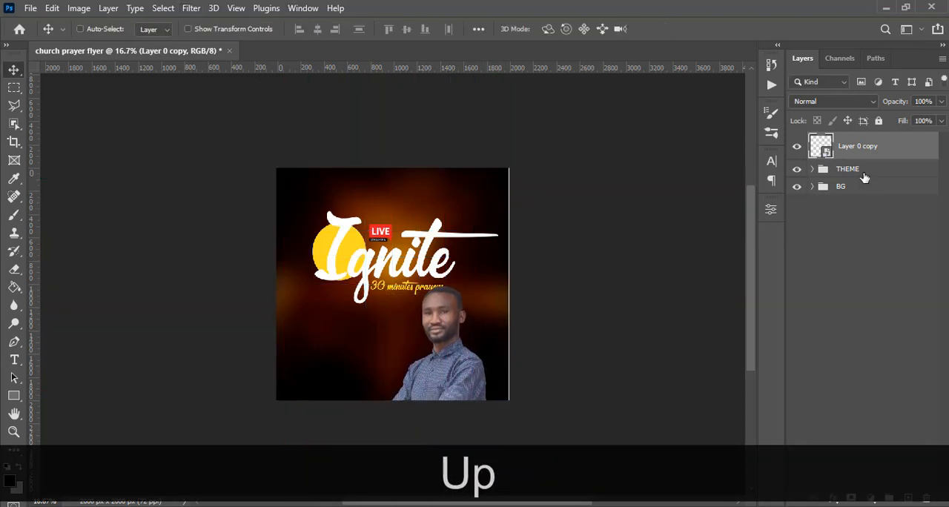
# Select the THEME group, try moving the title up clear of the man's head, and undo the move.
pyautogui.click(849, 169)
pyautogui.press('v')
pyautogui.hotkey('shift', 'Up')
pyautogui.hotkey('shift', 'Up')
pyautogui.hotkey('shift', 'Up')
pyautogui.hotkey('shift', 'Up')
pyautogui.hotkey('shift', 'Up')
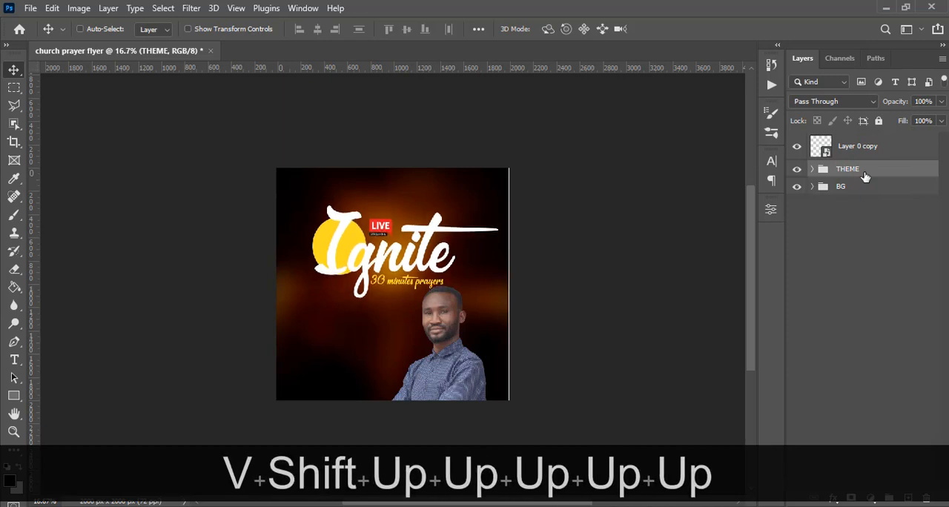
pyautogui.hotkey('shift', 'Up')
pyautogui.hotkey('shift', 'Up')
pyautogui.hotkey('shift', 'Up')
pyautogui.hotkey('shift', 'Down')
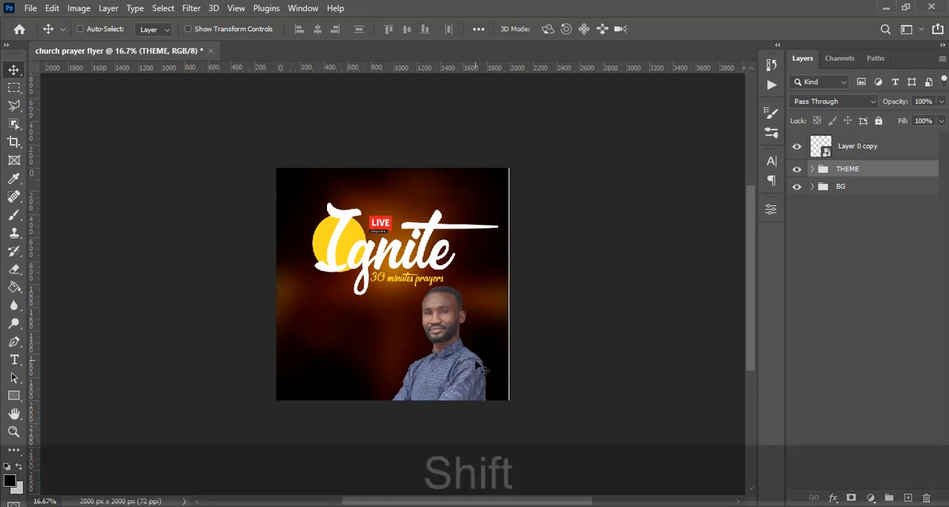
pyautogui.hotkey('shift', 'Right')
pyautogui.hotkey('ctrl', 'z')
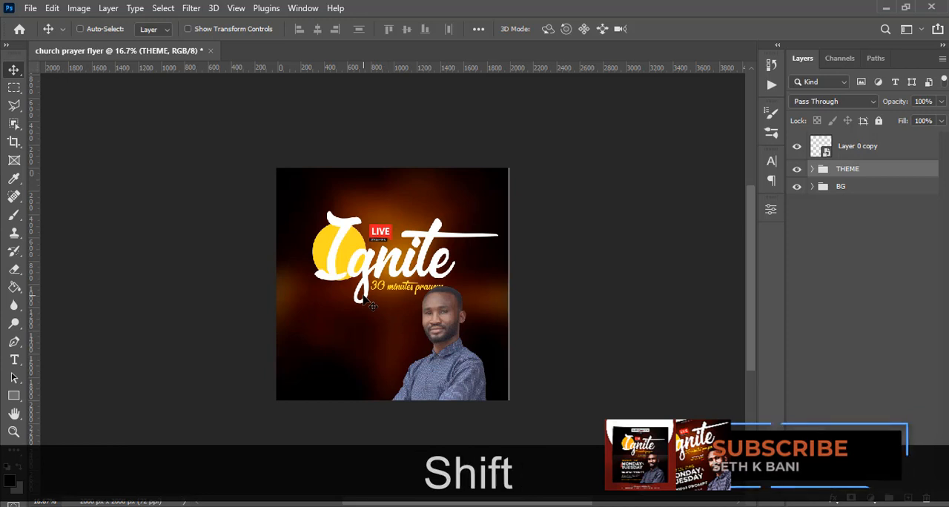
# Nudge the THEME group up in large increments until the 30 minutes prayers line clears the man's head.
pyautogui.hotkey('shift', 'Up')
pyautogui.hotkey('shift', 'Up')
pyautogui.hotkey('shift', 'Up')
pyautogui.hotkey('shift', 'Up')
pyautogui.hotkey('shift', 'Up')
pyautogui.hotkey('shift', 'Up')
pyautogui.hotkey('shift', 'Up')
pyautogui.hotkey('shift', 'Up')
pyautogui.hotkey('shift', 'Up')
pyautogui.hotkey('shift', 'Up')
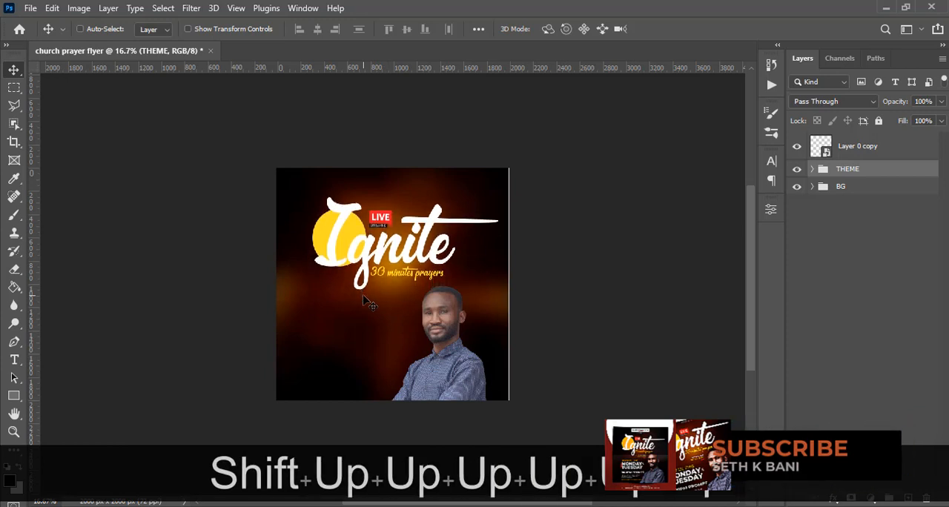
# Group the portrait's Layer 0 copy, name the group IMAGE and collapse it.
pyautogui.click(840, 146)
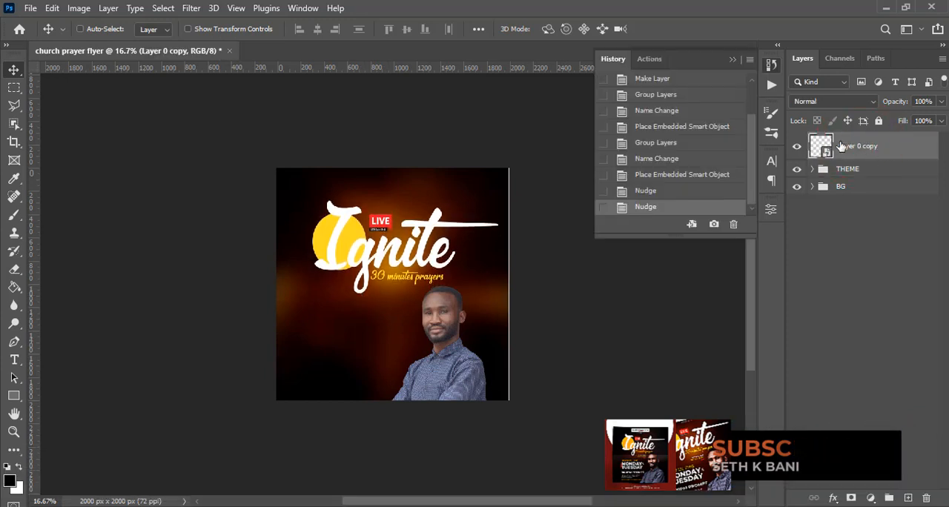
pyautogui.hotkey('ctrl', 'g')
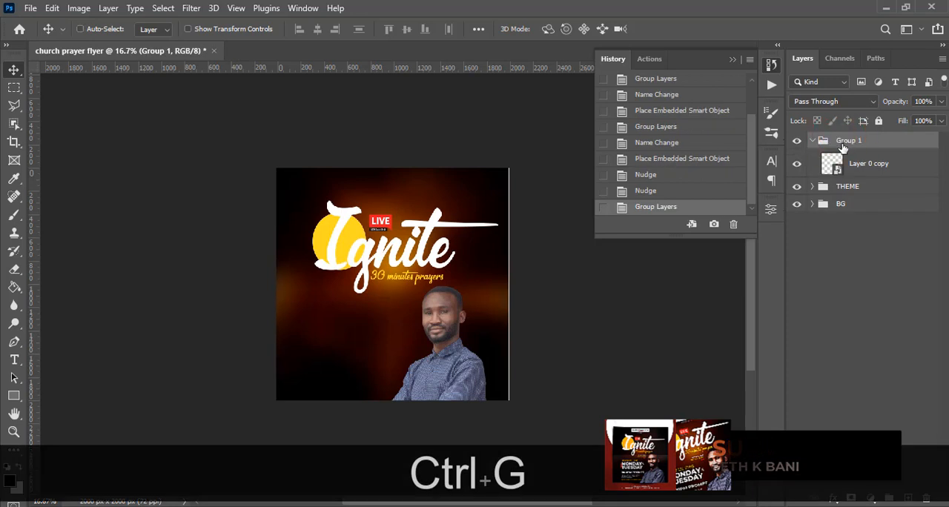
pyautogui.doubleClick(845, 141)
pyautogui.write('IMAGE')
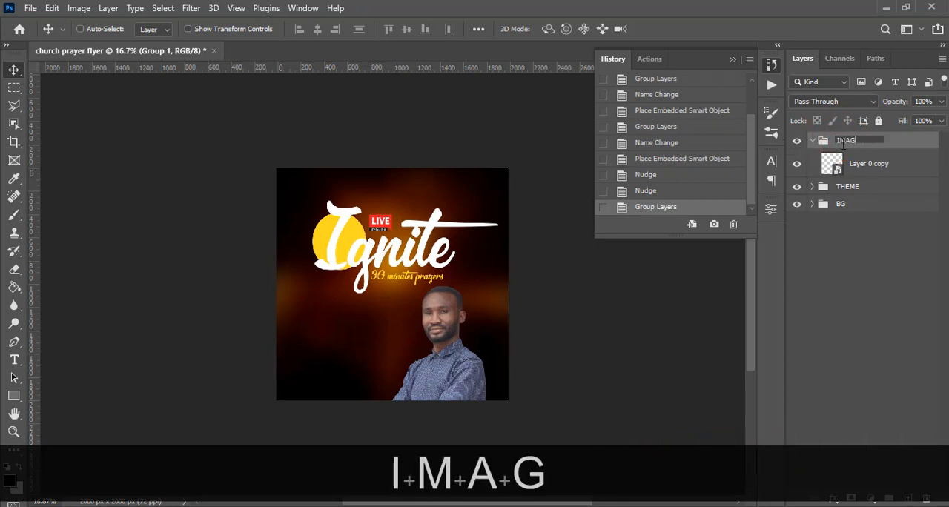
pyautogui.press('Return')
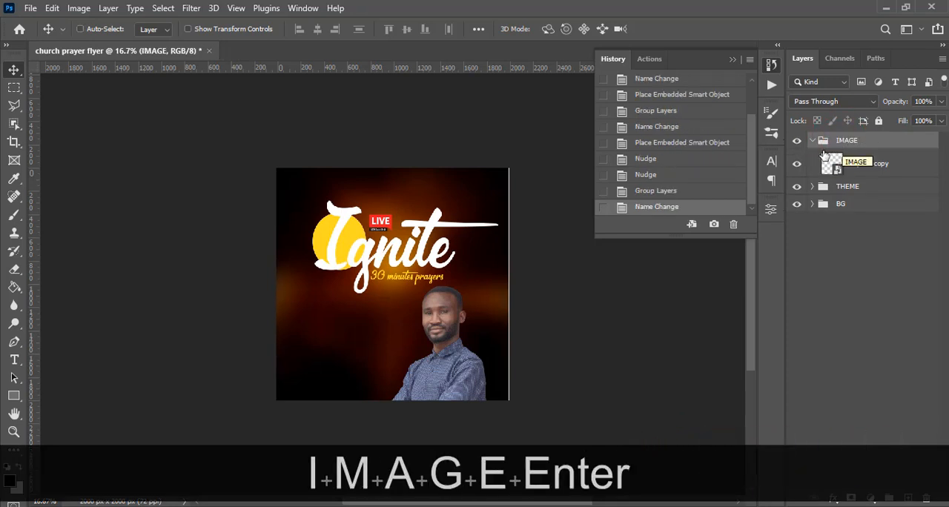
pyautogui.click(813, 142)
# Nudge the IMAGE group slightly to the right.
pyautogui.press('v')
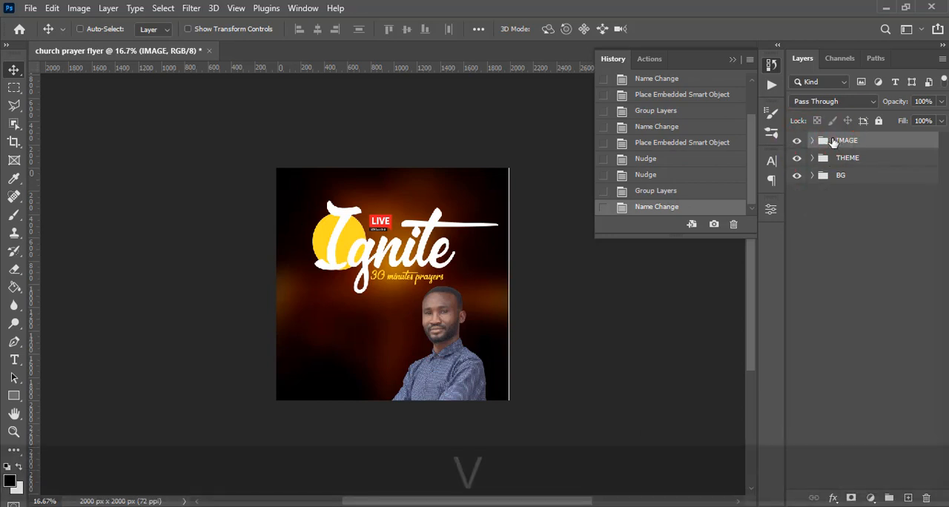
pyautogui.press('Right')
pyautogui.press('Right')
pyautogui.press('Right')
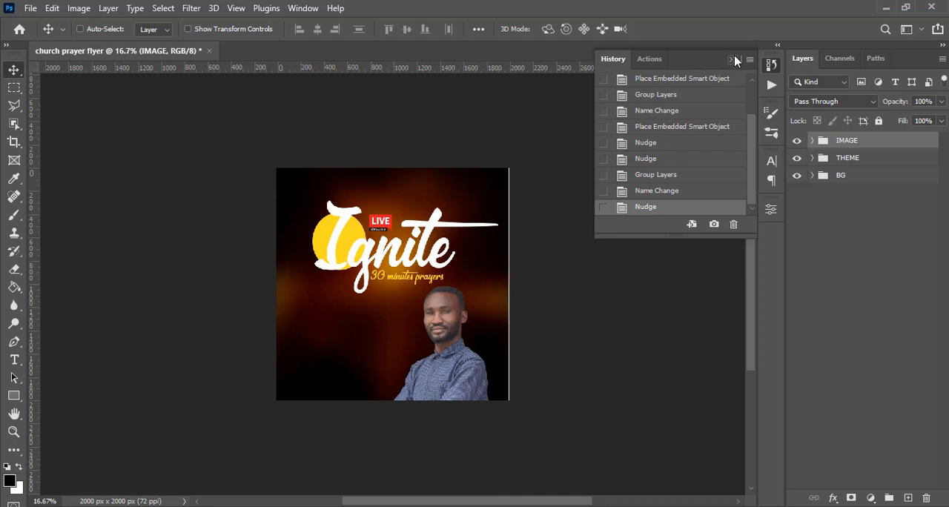
# Add a Curves adjustment above Layer 0 copy in the IMAGE group, anchor the curve's midpoint and pull the shadows down into an S-curve.
pyautogui.click(838, 145)
pyautogui.hotkey('ctrl', '=')
pyautogui.hotkey('ctrl', '0')
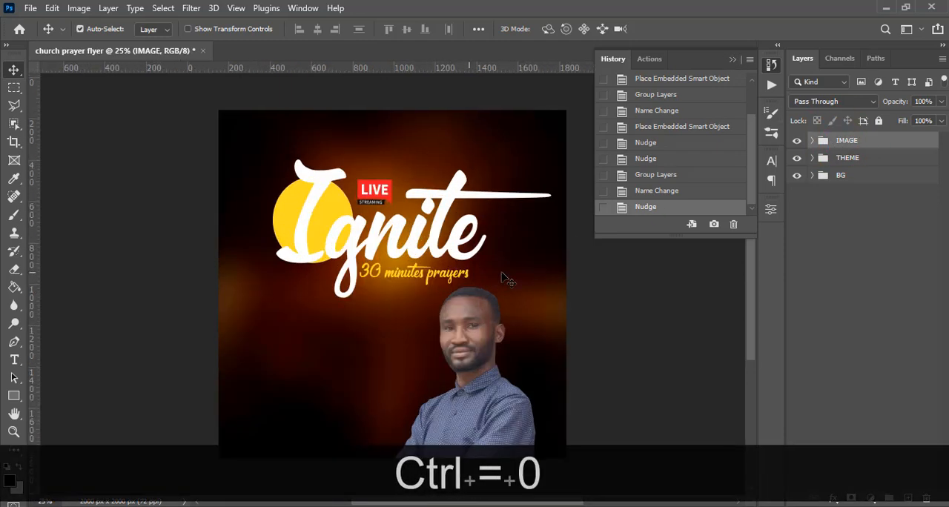
pyautogui.hotkey('ctrl', '-')
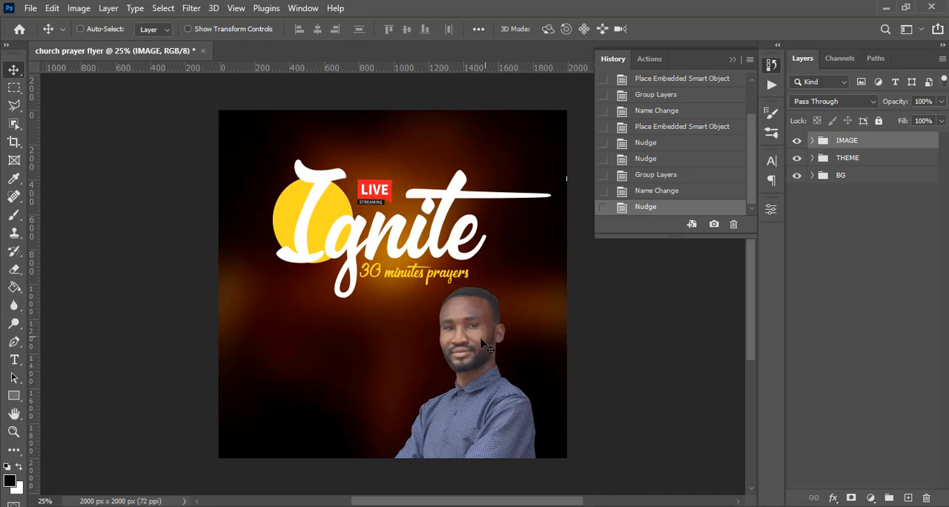
pyautogui.click(813, 141)
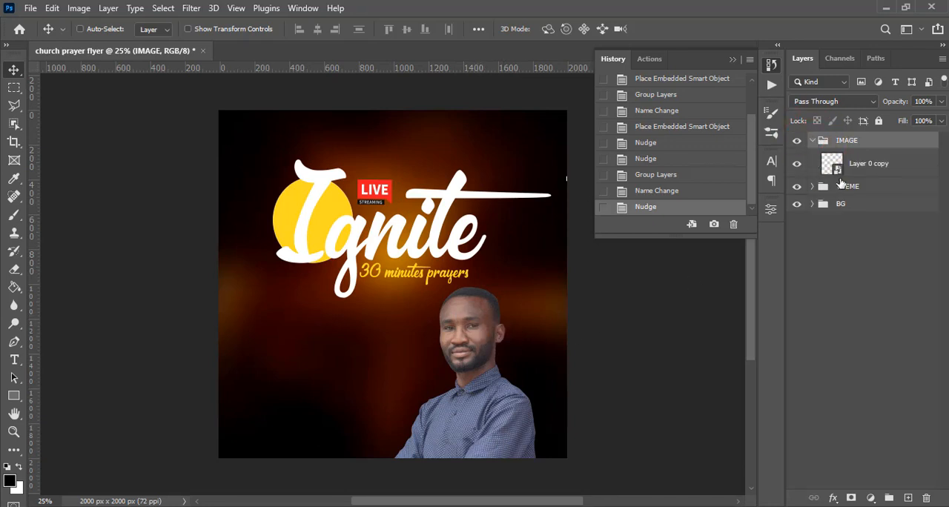
pyautogui.click(885, 178)
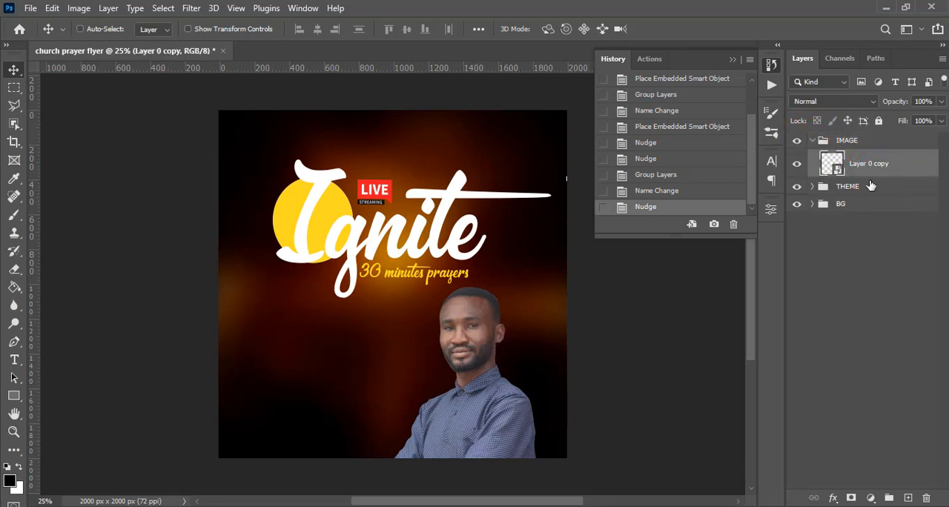
pyautogui.click(870, 497)
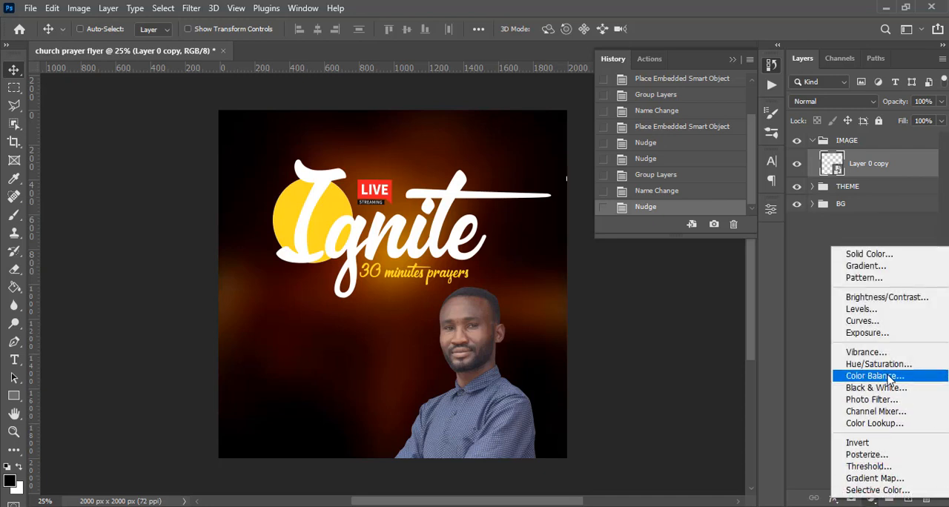
pyautogui.click(861, 321)
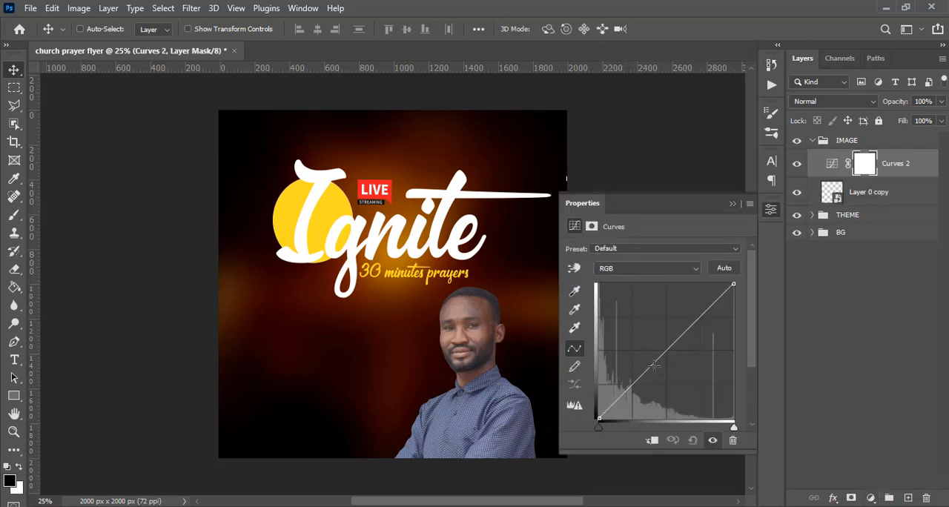
pyautogui.click(665, 350)
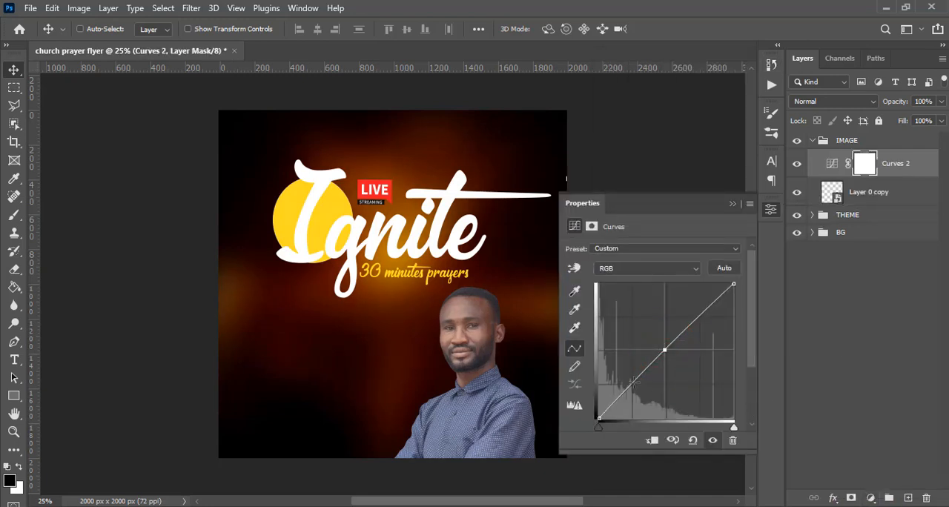
pyautogui.moveTo(633, 383); pyautogui.dragTo(642, 387)
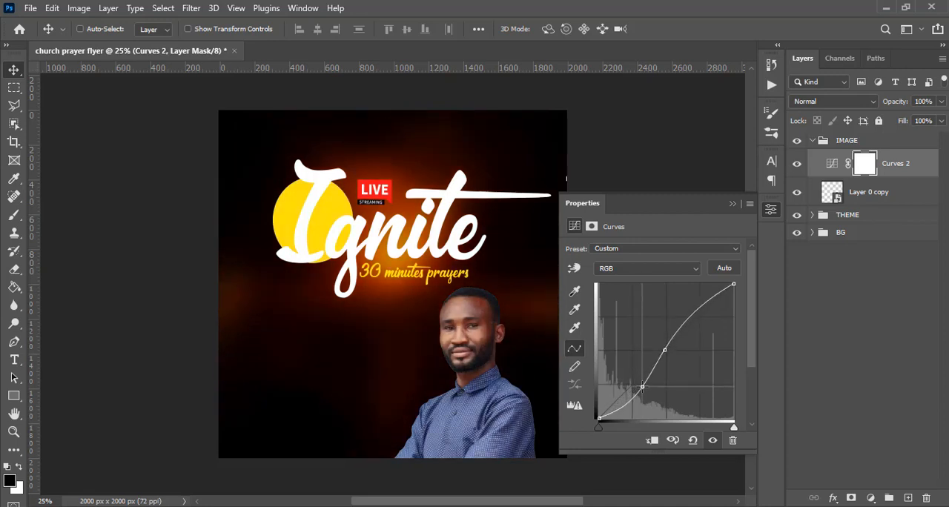
# Clip the Curves adjustment to the portrait layer and toggle its visibility to compare the result, leaving it on.
pyautogui.click(653, 442)
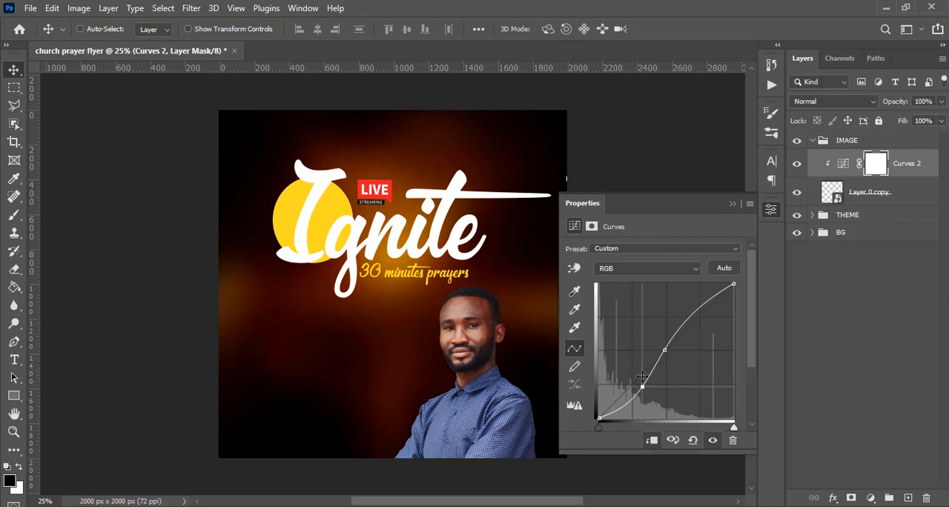
pyautogui.click(712, 442)
pyautogui.click(712, 441)
pyautogui.click(711, 441)
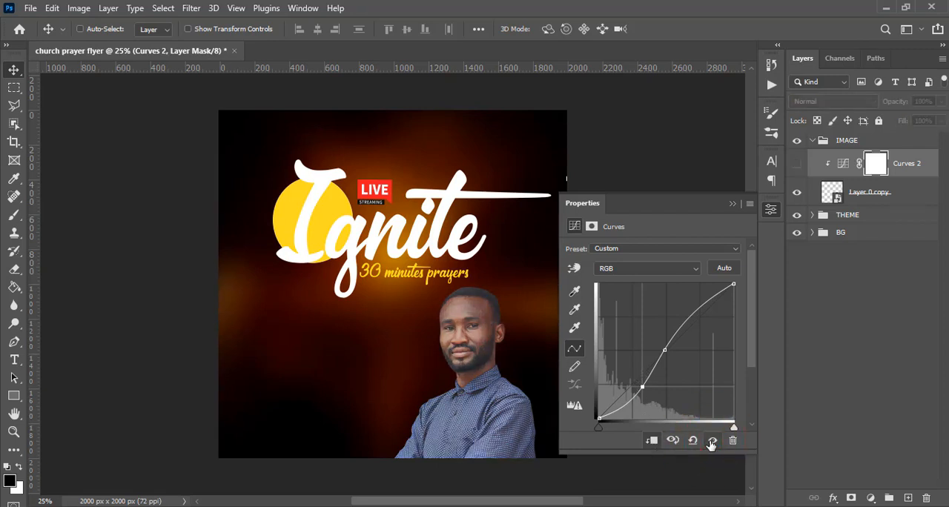
pyautogui.click(712, 441)
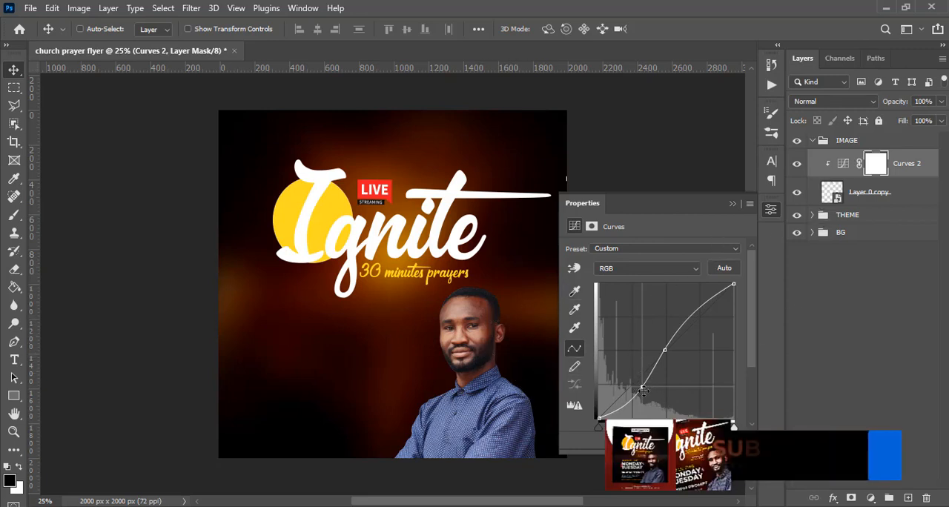
# Open the Topaz Adjust 5 filter on the Layer 0 copy portrait and enlarge its window to full screen.
pyautogui.click(732, 204)
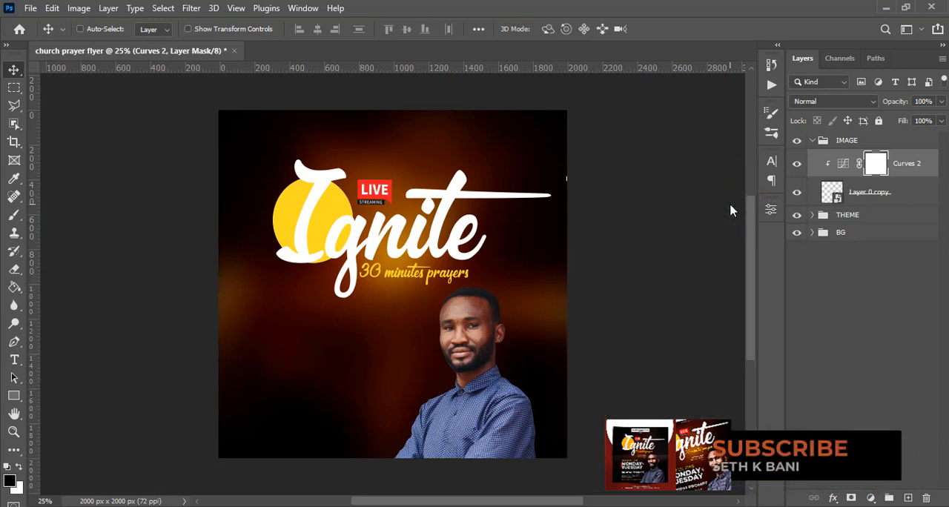
pyautogui.click(849, 196)
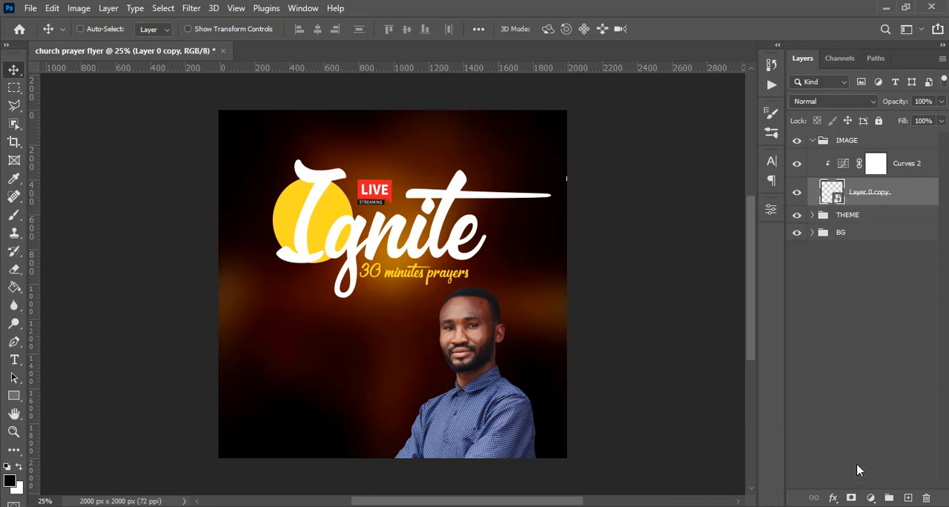
pyautogui.click(189, 9)
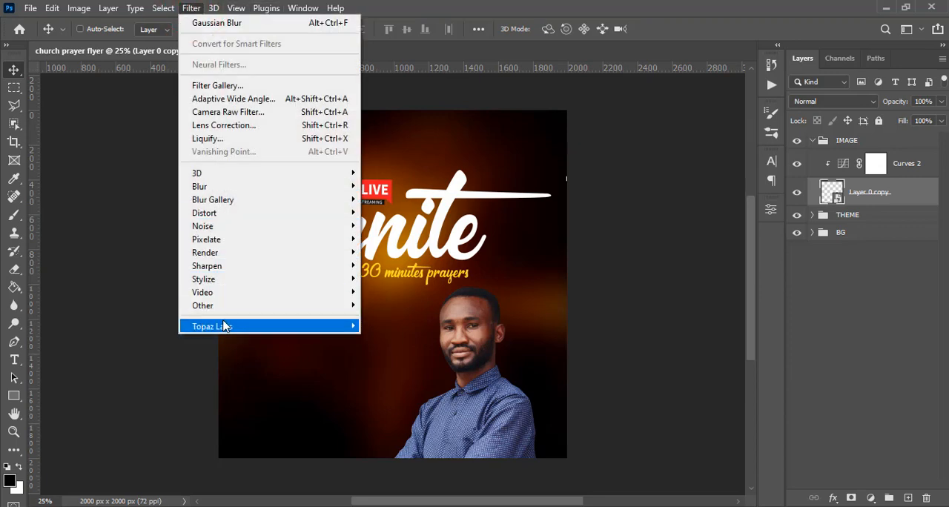
pyautogui.moveTo(224, 328)
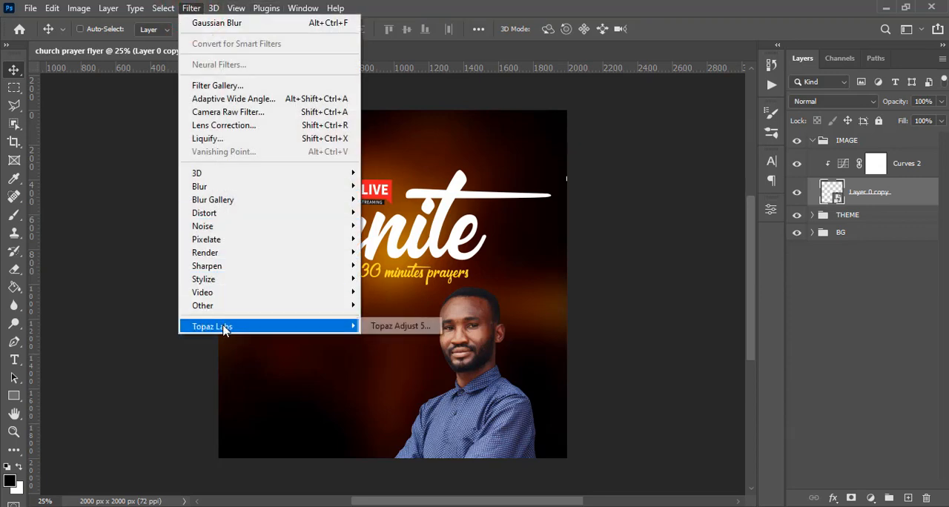
pyautogui.click(393, 327)
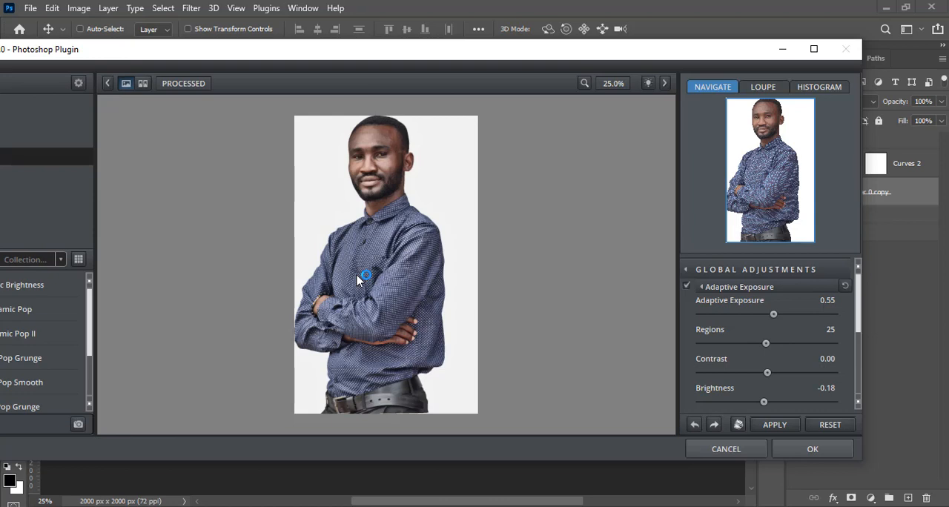
pyautogui.moveTo(343, 56); pyautogui.dragTo(467, 46)
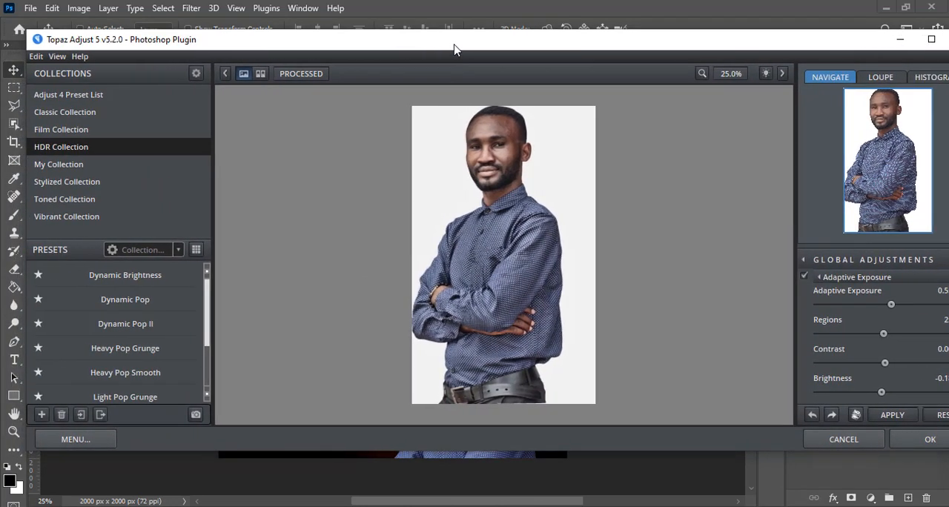
pyautogui.click(932, 39)
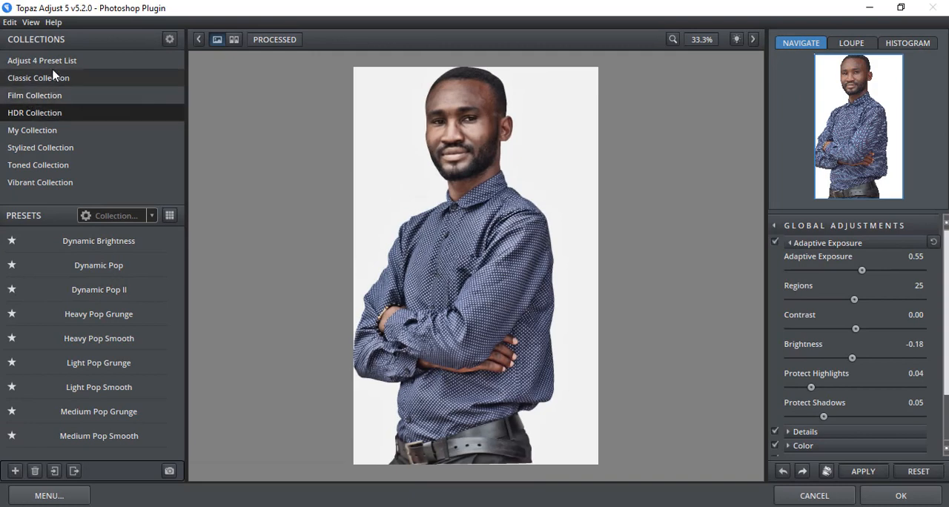
# Apply the Dynamic Pop II preset from the HDR Collection to the portrait.
pyautogui.click(32, 118)
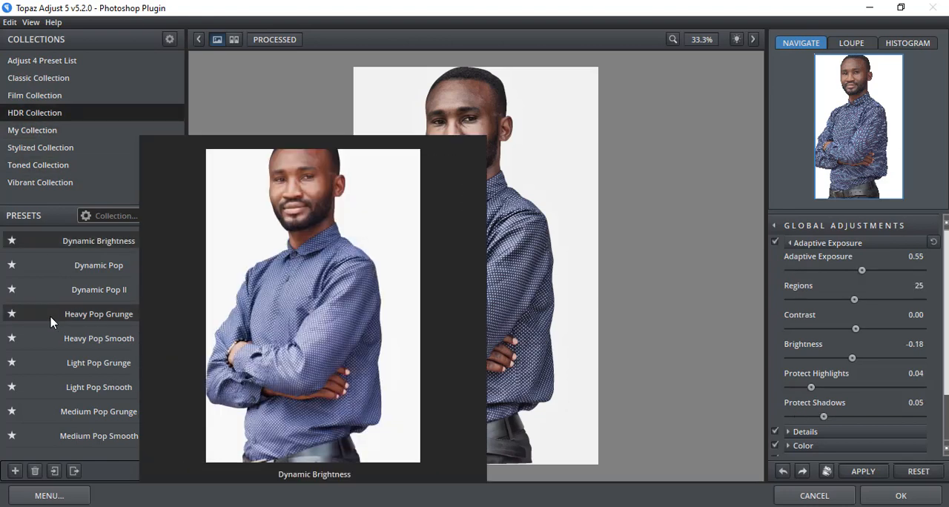
pyautogui.moveTo(89, 345)
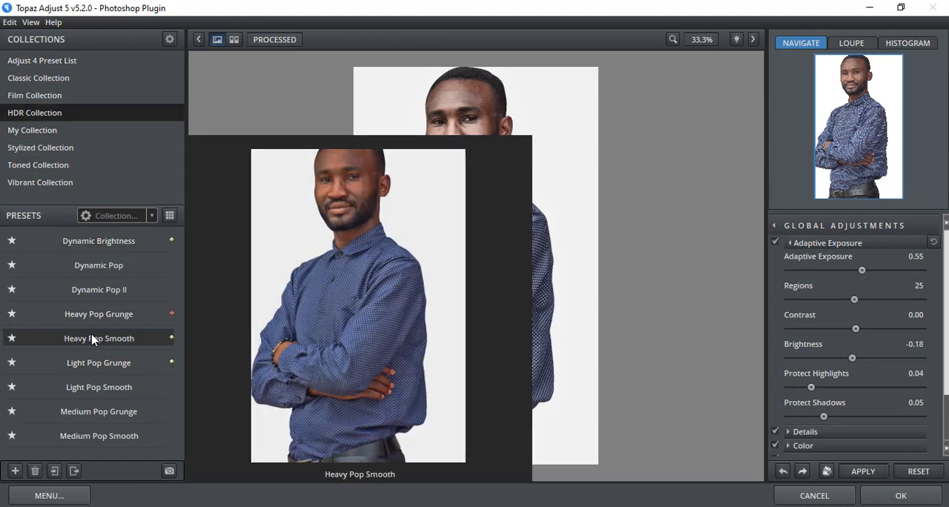
pyautogui.click(100, 292)
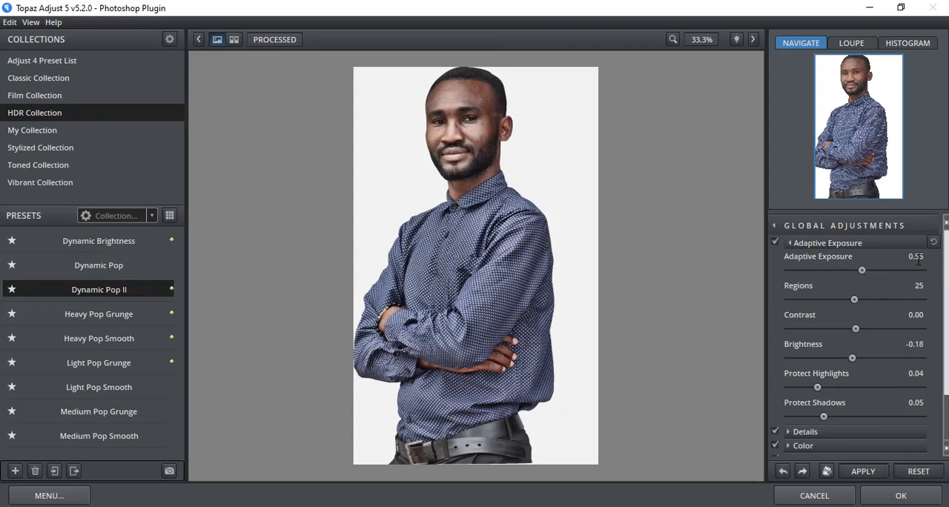
# Review the Adaptive Exposure, Regions and Brightness settings and turn off the Details and Color adjustments.
pyautogui.click(912, 258)
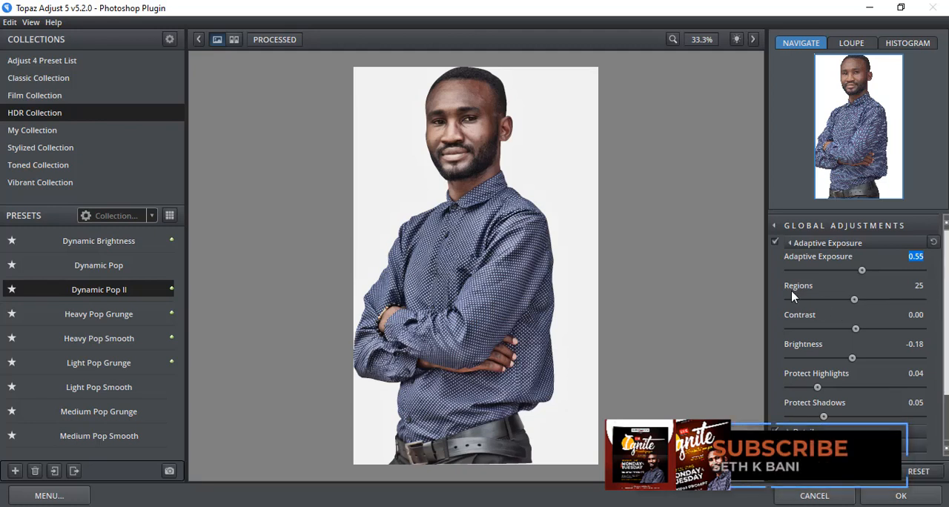
pyautogui.click(917, 287)
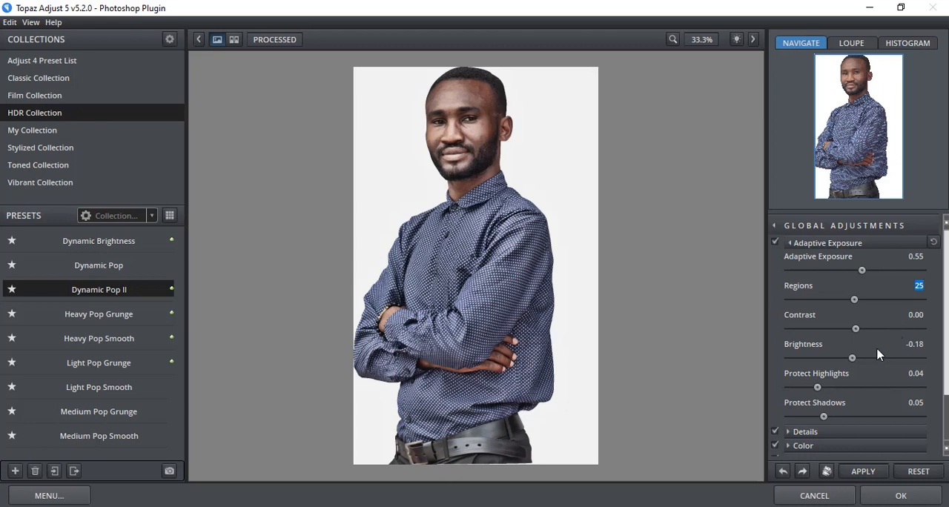
pyautogui.click(910, 343)
pyautogui.moveTo(946, 388); pyautogui.dragTo(946, 424)
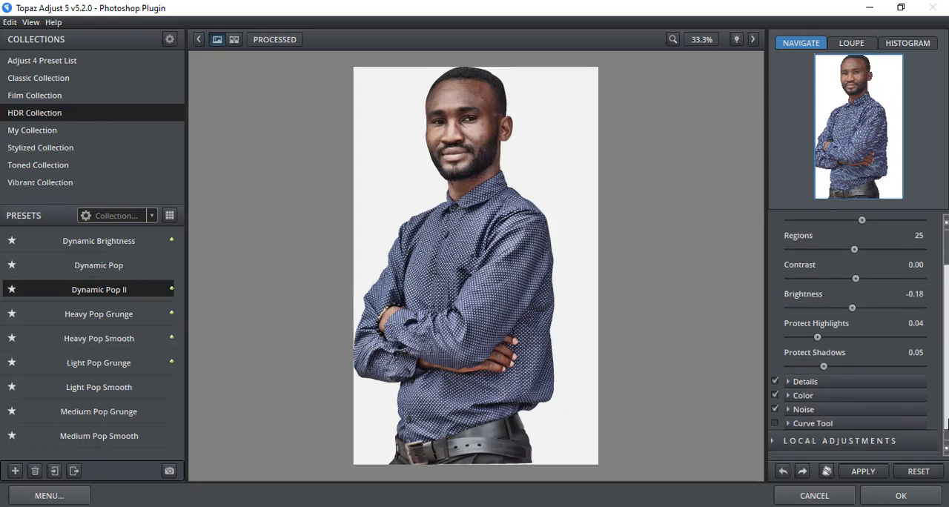
pyautogui.click(776, 395)
# Compare the original and processed portrait side by side, return to the single view and accept the Topaz Adjust filter.
pyautogui.click(234, 41)
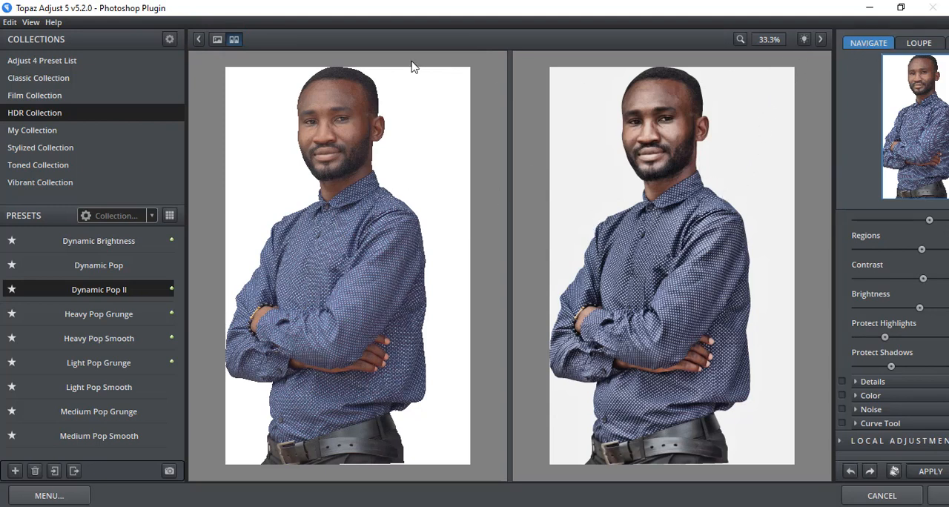
pyautogui.click(217, 39)
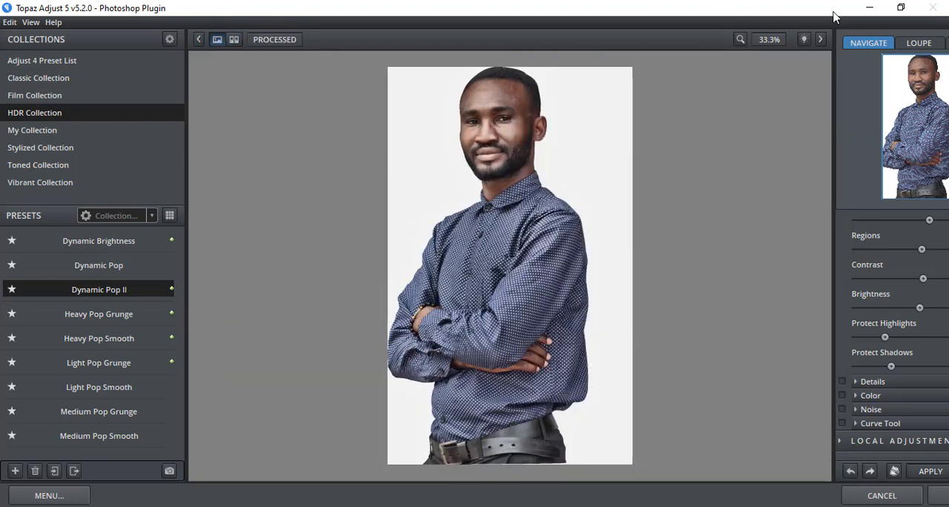
pyautogui.click(901, 7)
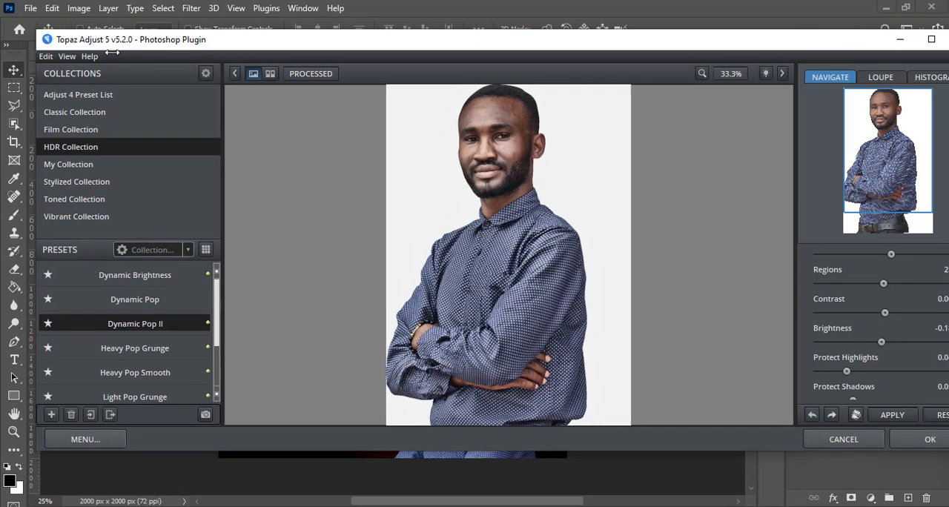
pyautogui.moveTo(22, 55); pyautogui.dragTo(250, 56)
pyautogui.moveTo(576, 42); pyautogui.dragTo(411, 51)
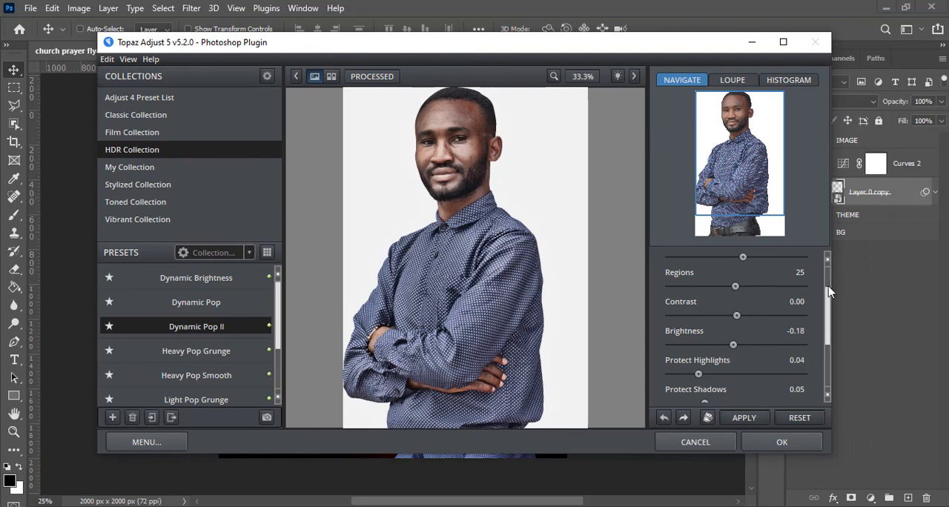
pyautogui.click(781, 443)
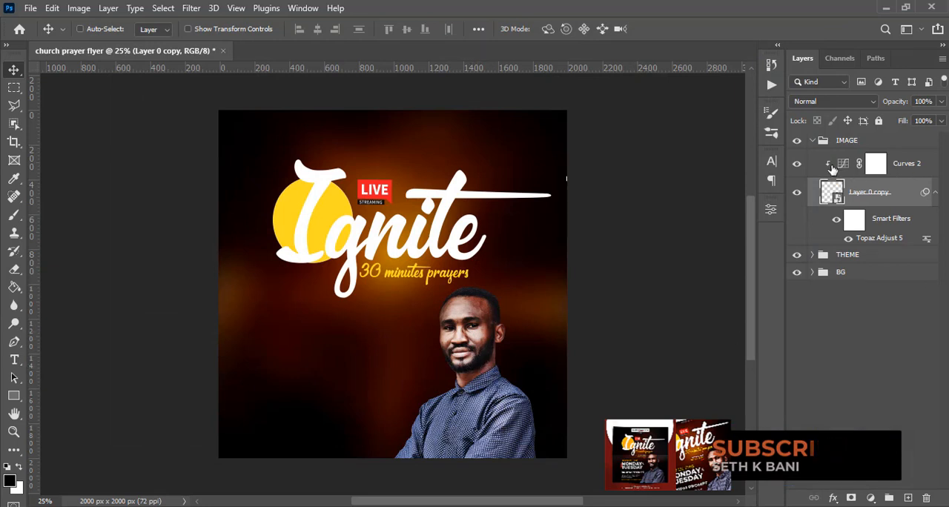
# Collapse the IMAGE group and start a new text layer above it, beside the man's face.
pyautogui.click(812, 141)
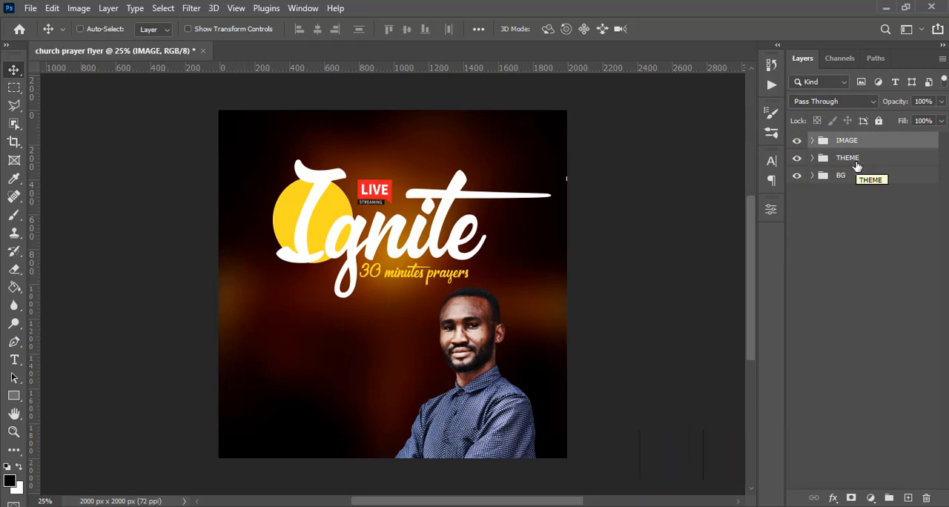
pyautogui.click(847, 143)
pyautogui.press('r')
pyautogui.press('t')
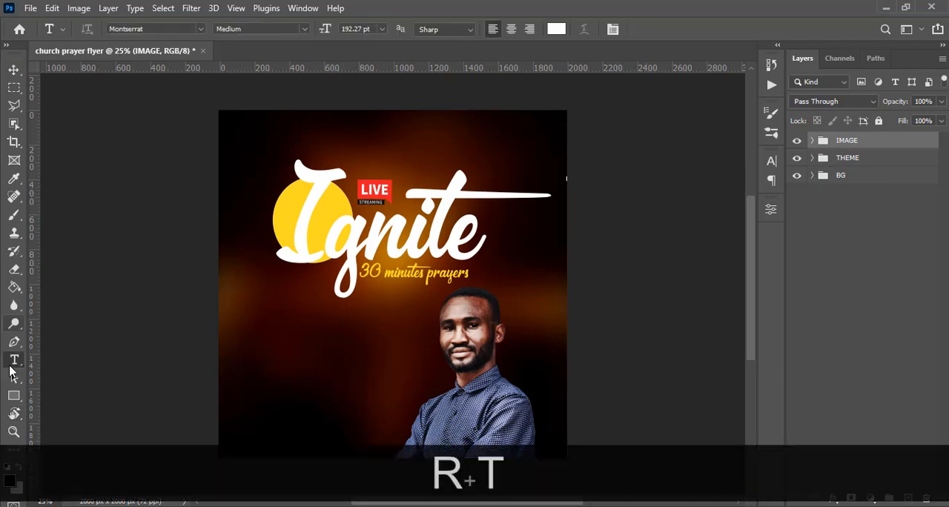
pyautogui.click(347, 319)
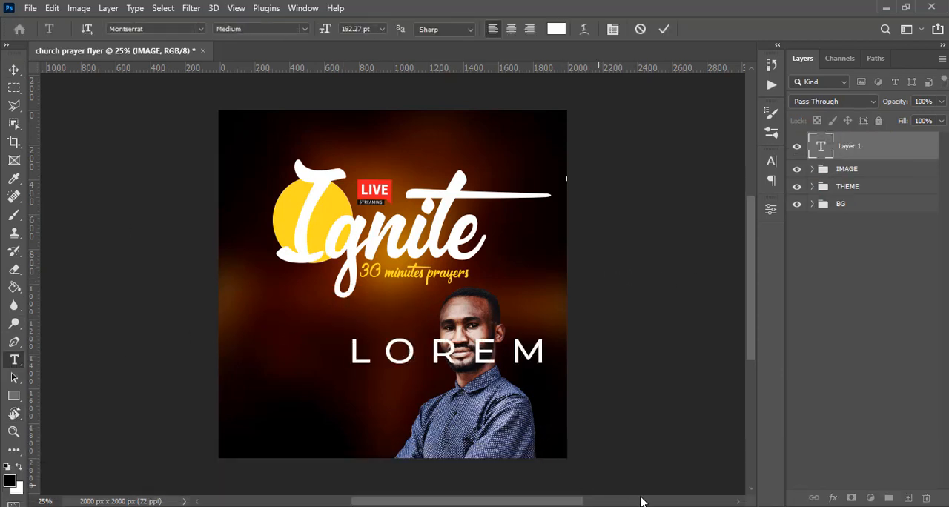
# Copy CONVENER from the 10.txt file in Notepad and paste it into the new text layer in Photoshop.
pyautogui.hotkey('alt', 'Tab')
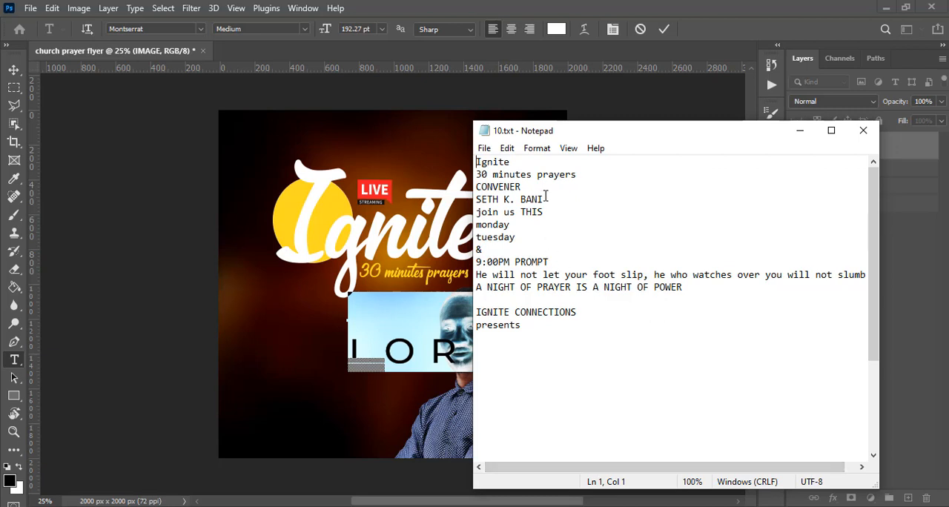
pyautogui.moveTo(526, 188); pyautogui.dragTo(473, 189)
pyautogui.hotkey('ctrl', 'c')
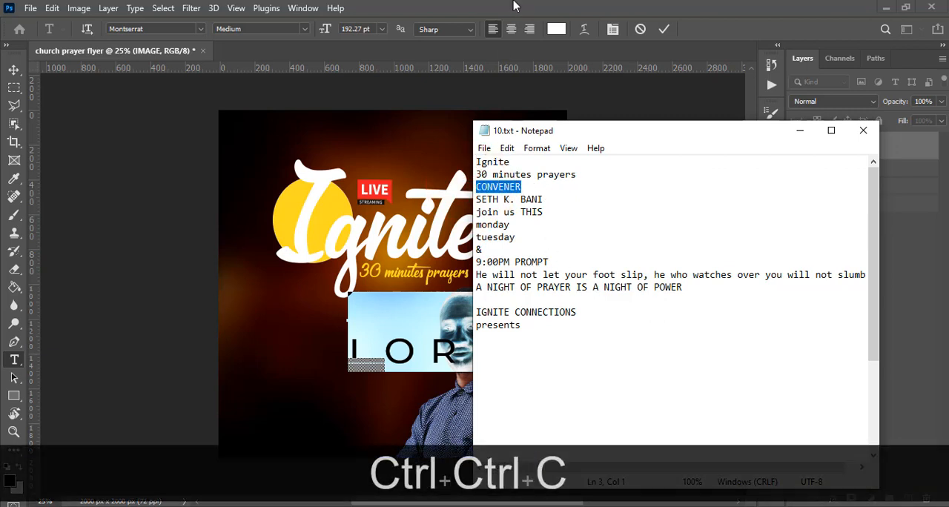
pyautogui.click(517, 6)
pyautogui.hotkey('ctrl', 'v')
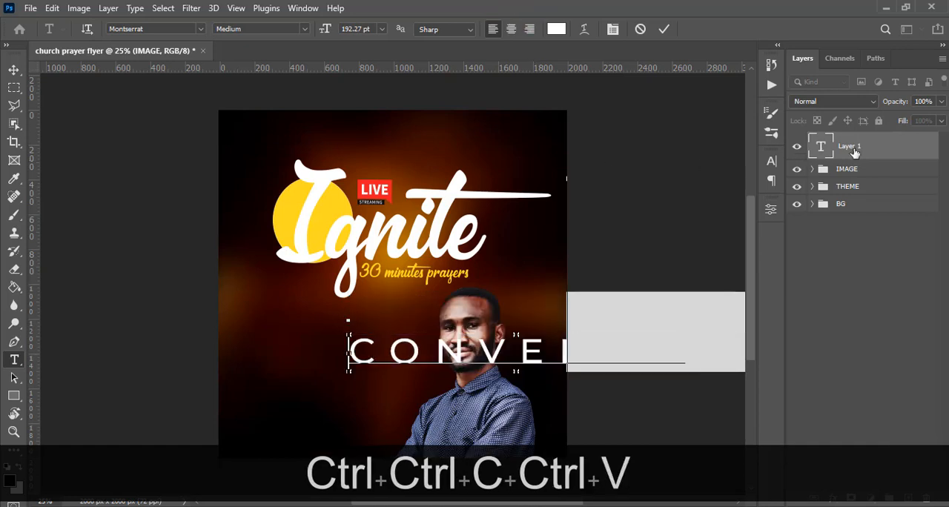
# Commit the CONVENER text and change its Montserrat font style to Regular in the character settings.
pyautogui.click(772, 163)
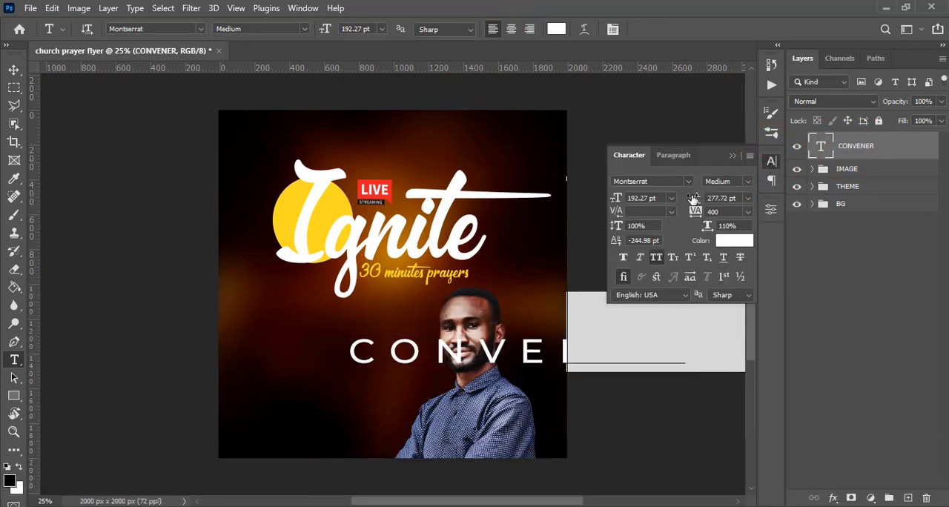
pyautogui.click(303, 8)
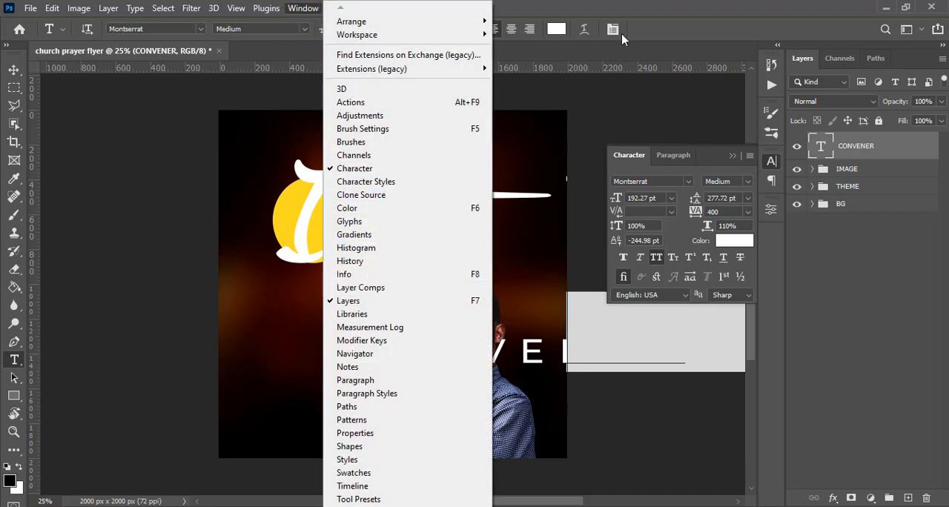
pyautogui.click(641, 6)
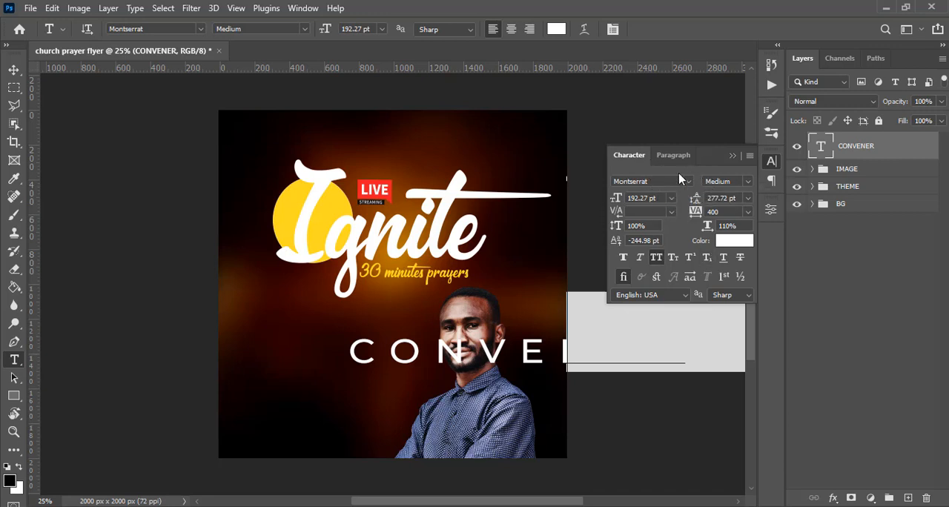
pyautogui.click(658, 181)
pyautogui.click(746, 181)
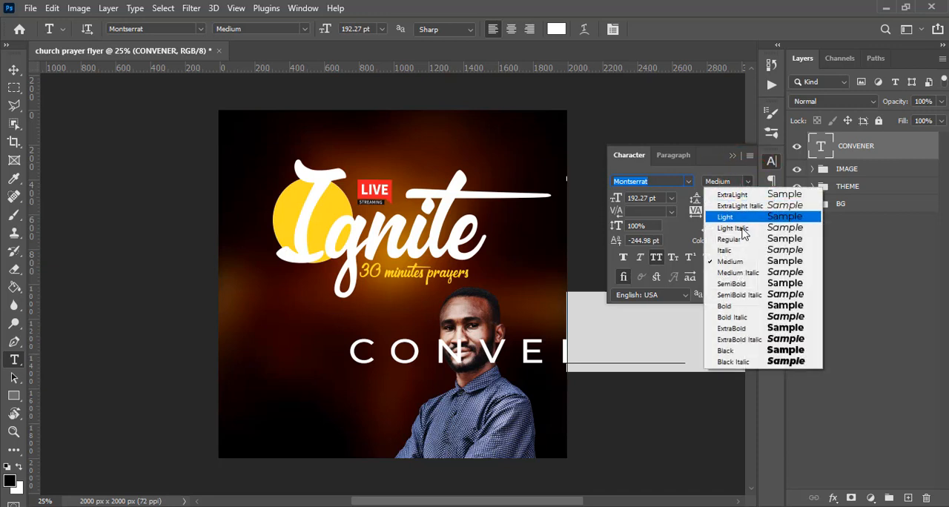
pyautogui.click(730, 238)
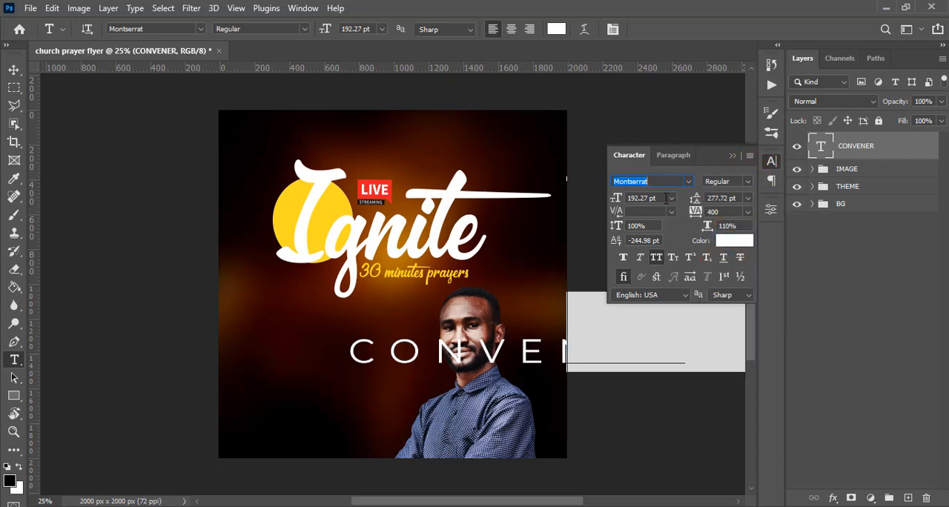
# Set the CONVENER text's font size to 40 pt and its tracking to 0.
pyautogui.moveTo(661, 201); pyautogui.dragTo(617, 200)
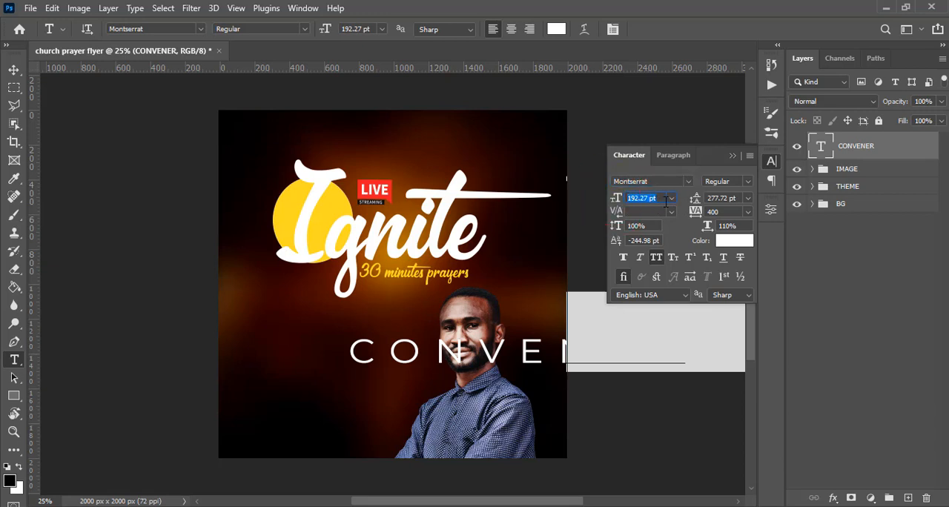
pyautogui.write('40')
pyautogui.press('Return')
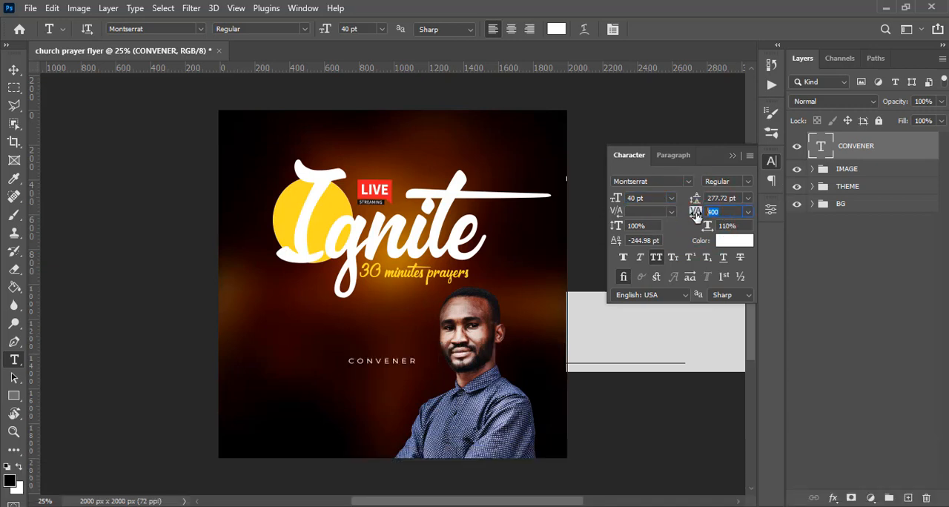
pyautogui.write('0')
pyautogui.press('Return')
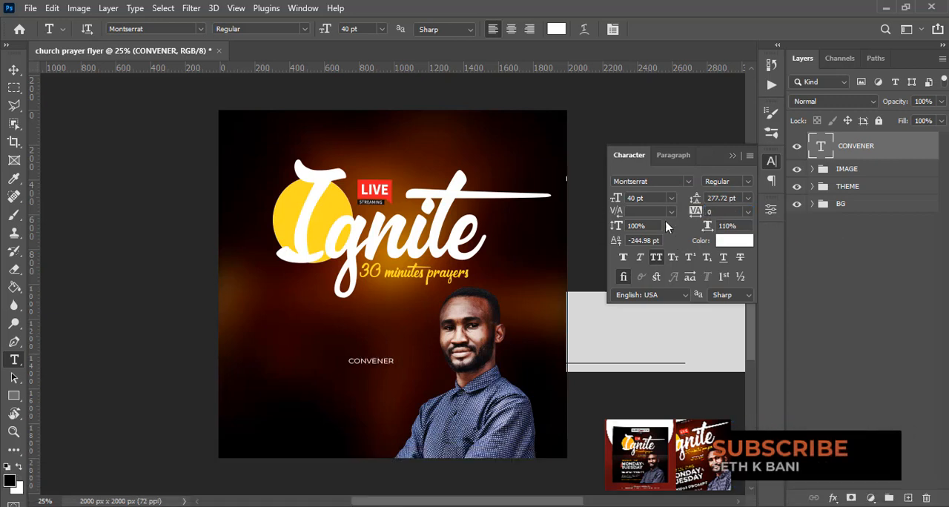
# Check the CONVENER text's horizontal scale, vertical scale and All Caps settings.
pyautogui.click(725, 226)
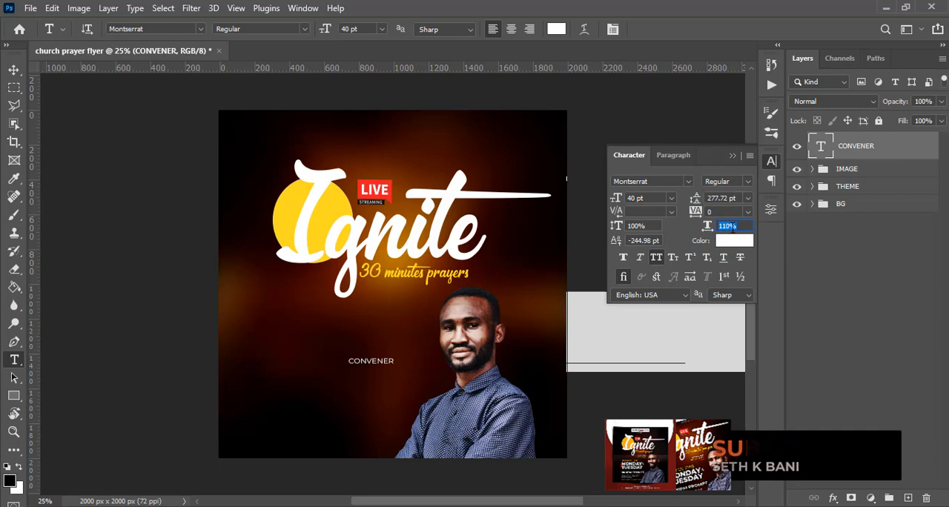
pyautogui.click(626, 226)
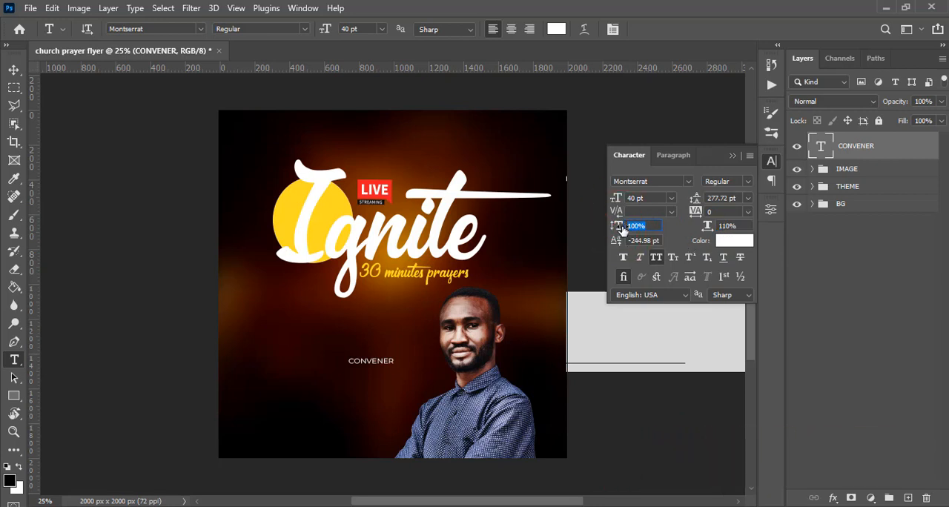
pyautogui.click(657, 259)
# Right-align the CONVENER text and move it just below the 30 minutes prayers subtitle, beside the portrait's head.
pyautogui.click(14, 69)
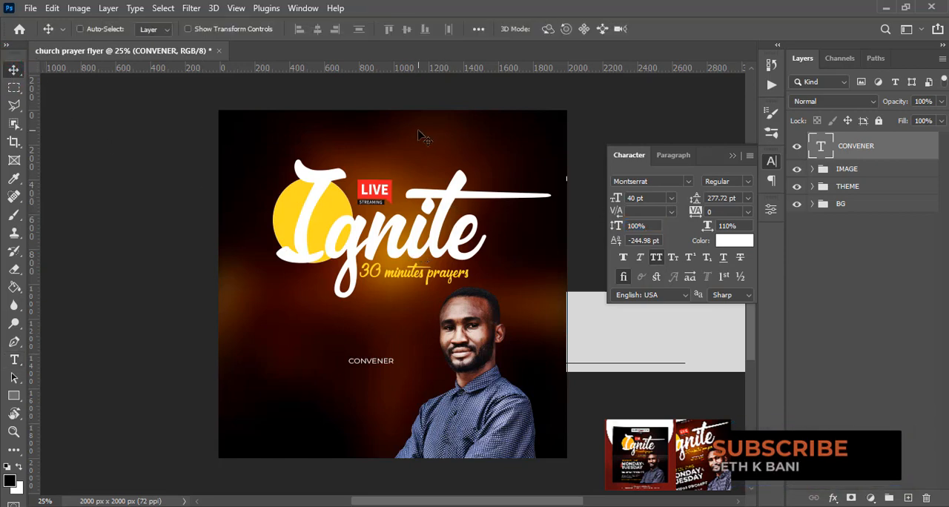
pyautogui.click(672, 158)
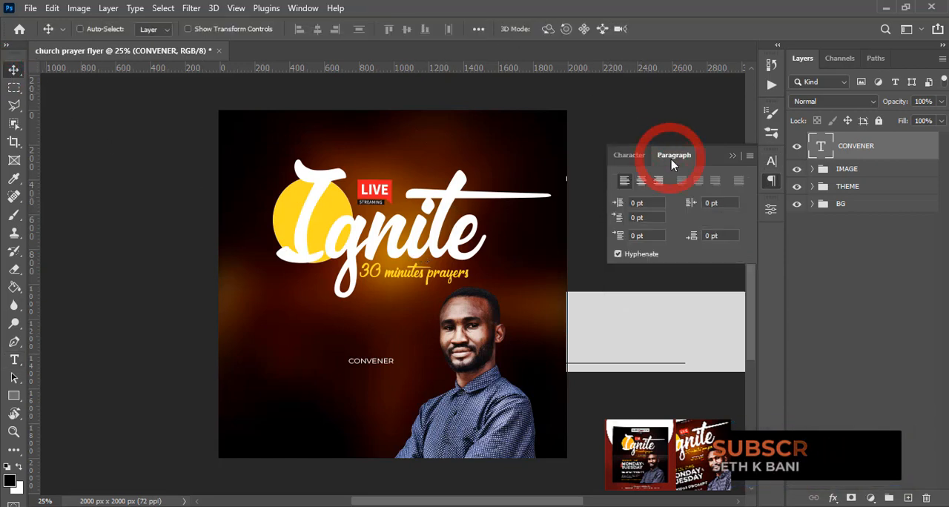
pyautogui.click(656, 182)
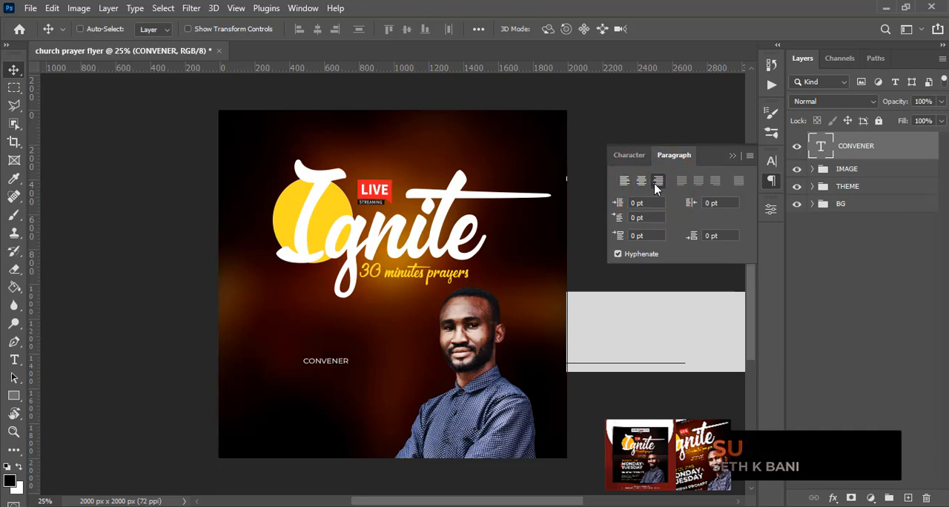
pyautogui.click(732, 155)
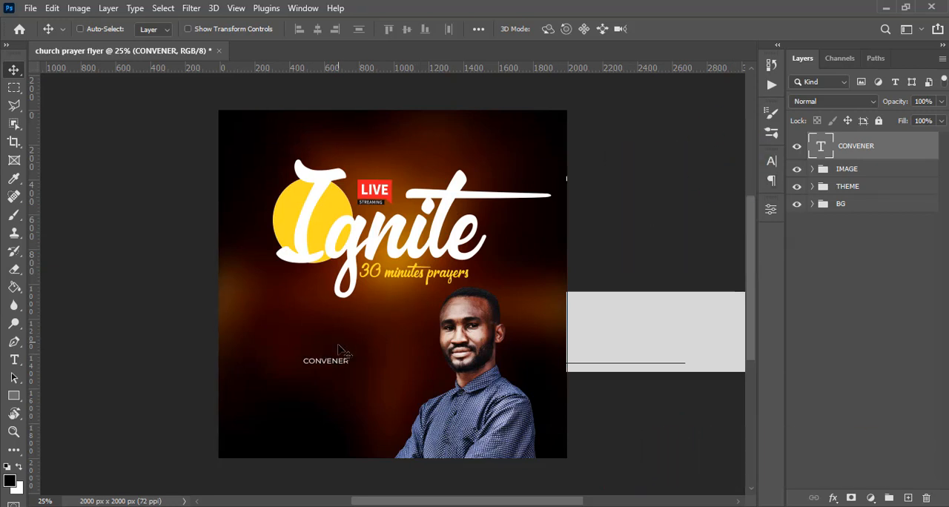
pyautogui.moveTo(338, 348); pyautogui.dragTo(413, 299)
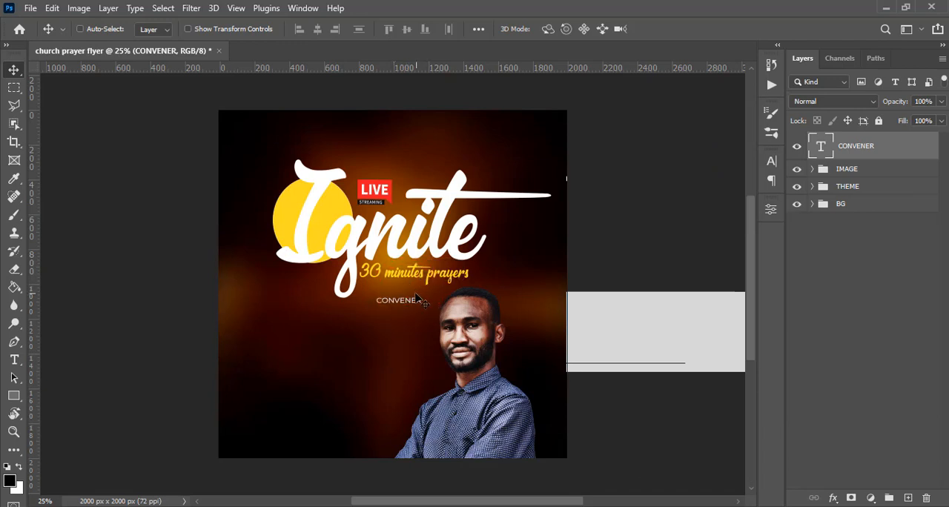
# Duplicate the CONVENER text layer and place the copy directly beneath the original line with a tight gap.
pyautogui.hotkey('ctrl', 'j')
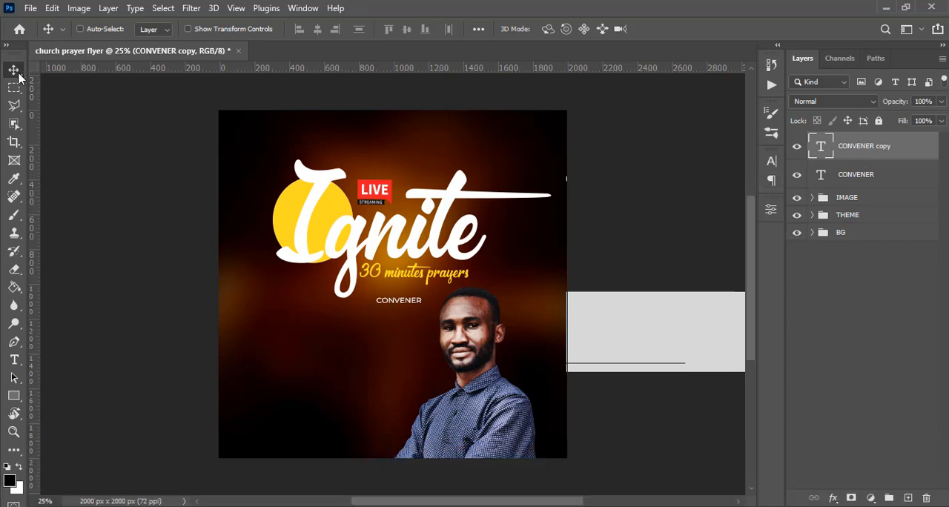
pyautogui.press('shift')
pyautogui.hotkey('shift', 'Down')
pyautogui.hotkey('shift', 'Down')
pyautogui.hotkey('shift', 'Down')
pyautogui.hotkey('shift', 'Down')
pyautogui.hotkey('shift', 'Down')
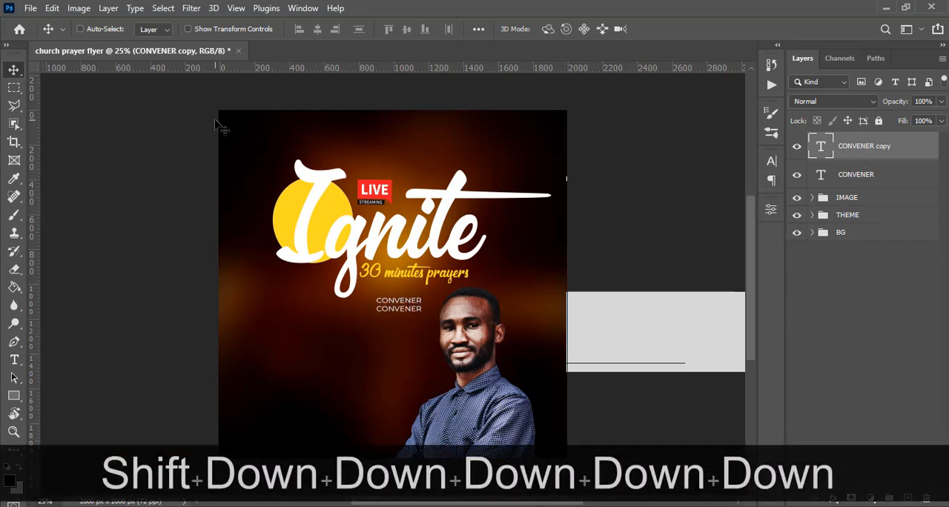
pyautogui.hotkey('shift', 'Down')
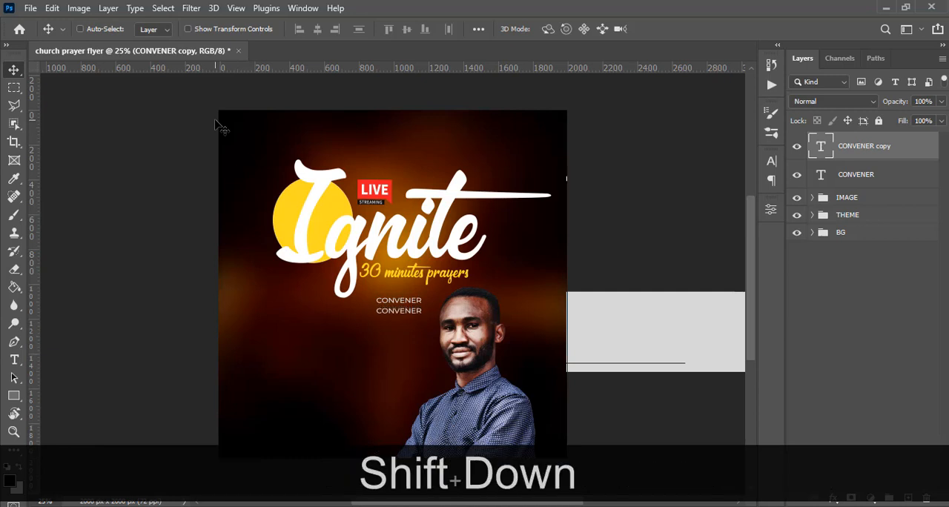
pyautogui.press('Up')
pyautogui.press('Up')
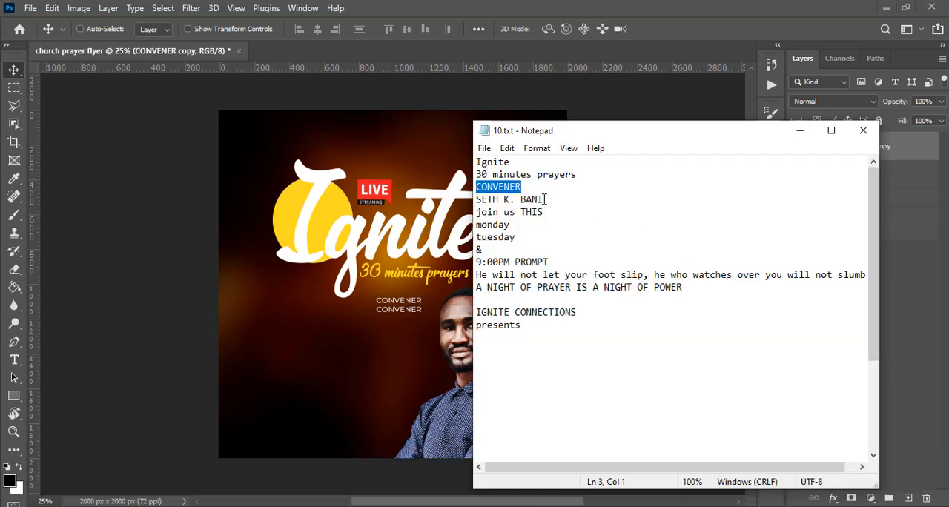
# Copy the convener's name from the text notes and replace the duplicated CONVENER text with it.
pyautogui.moveTo(545, 199); pyautogui.dragTo(476, 200)
pyautogui.hotkey('ctrl', 'c')
pyautogui.click(522, 6)
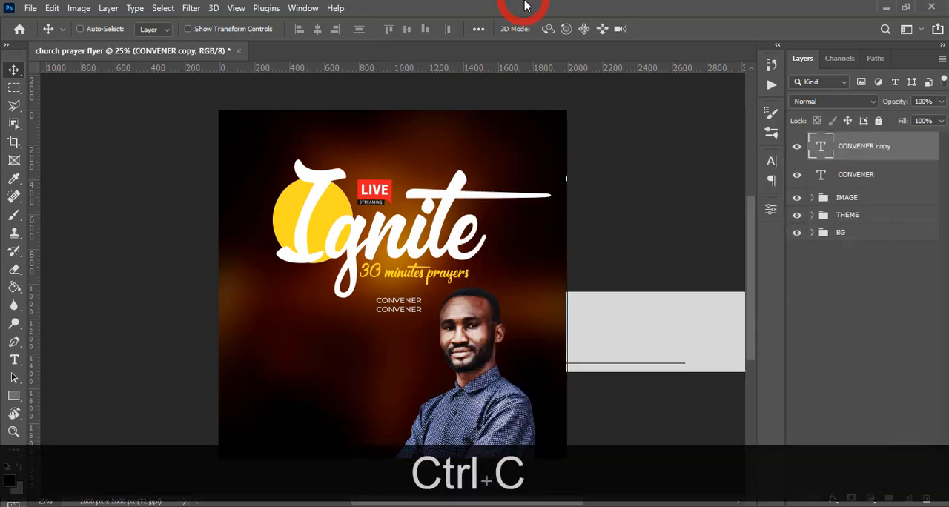
pyautogui.doubleClick(815, 148)
pyautogui.press('ctrl')
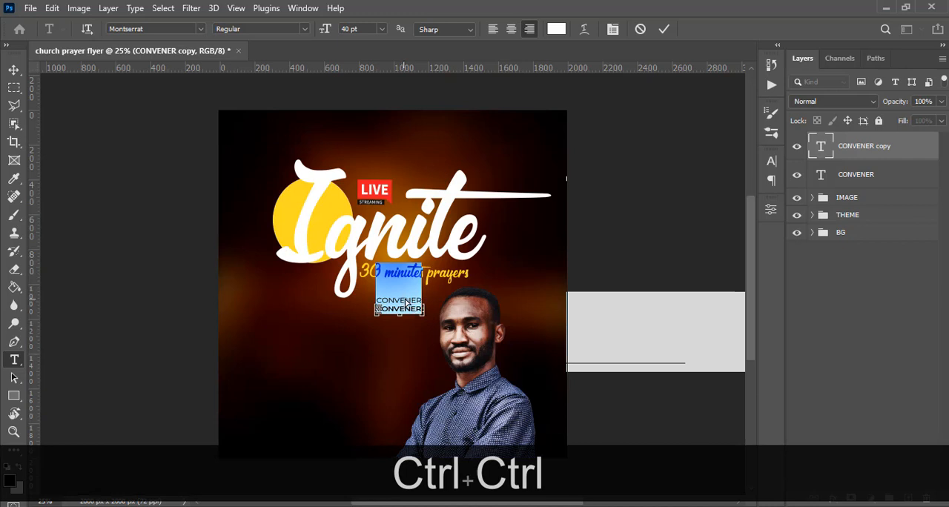
pyautogui.hotkey('ctrl', 'v')
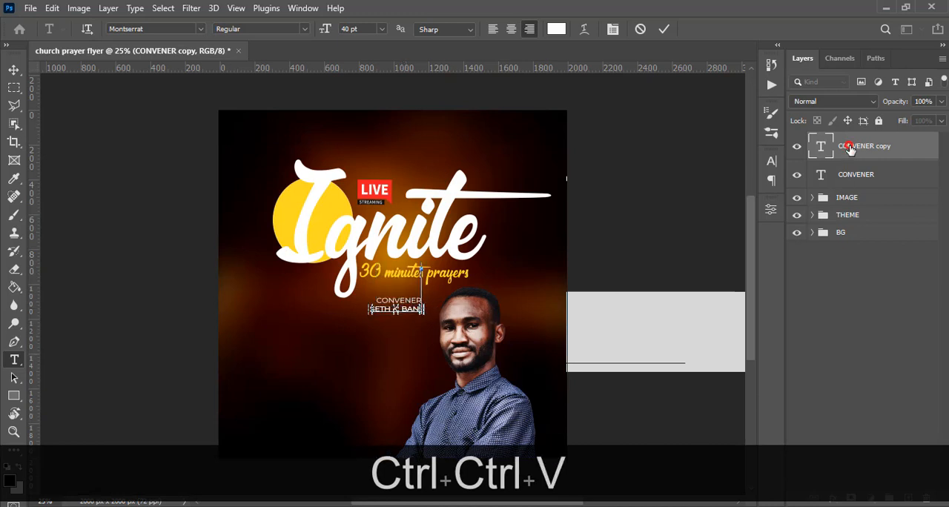
pyautogui.click(843, 156)
# Set the convener name's font style to SemiBold and check its font size, tracking and All Caps settings.
pyautogui.click(772, 161)
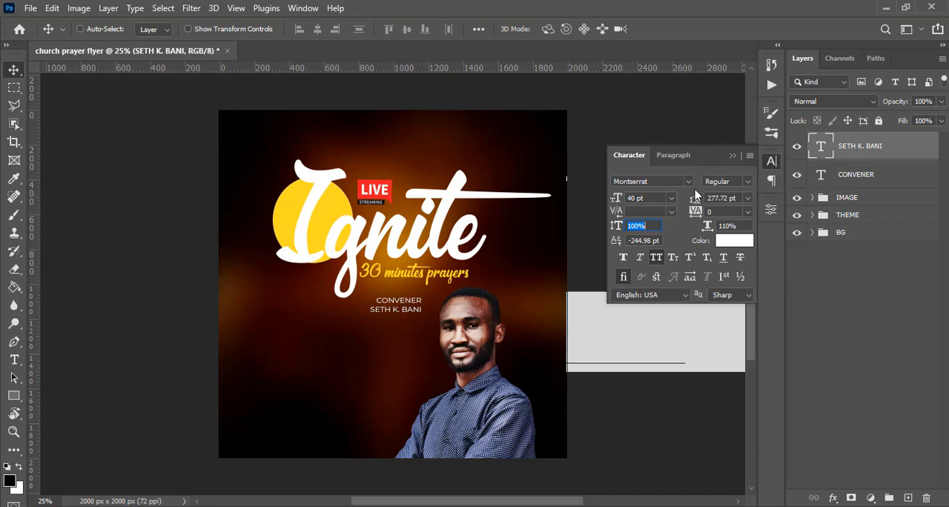
pyautogui.click(747, 182)
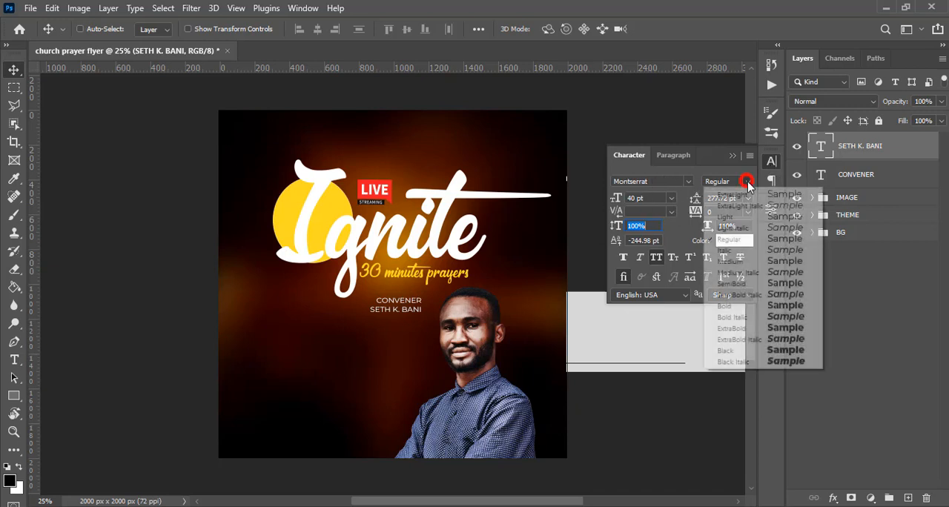
pyautogui.click(730, 284)
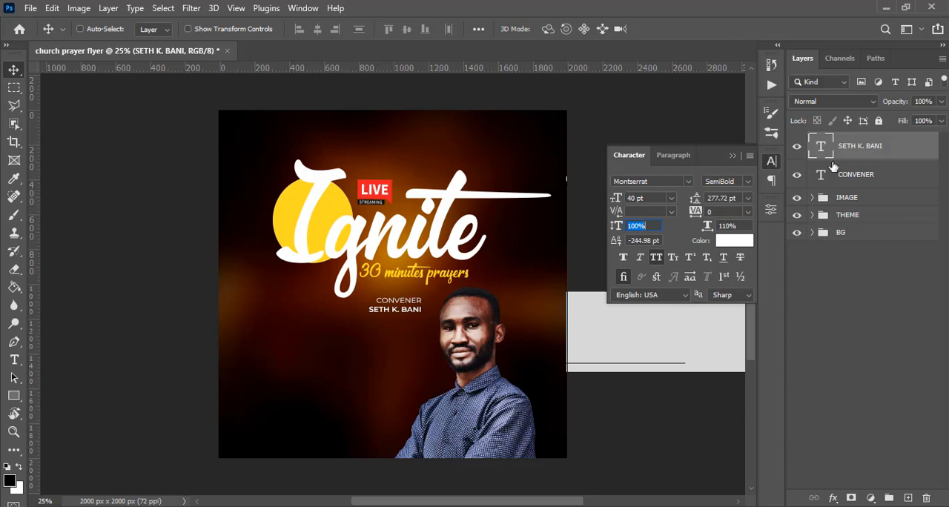
pyautogui.click(850, 151)
pyautogui.click(629, 199)
pyautogui.click(712, 212)
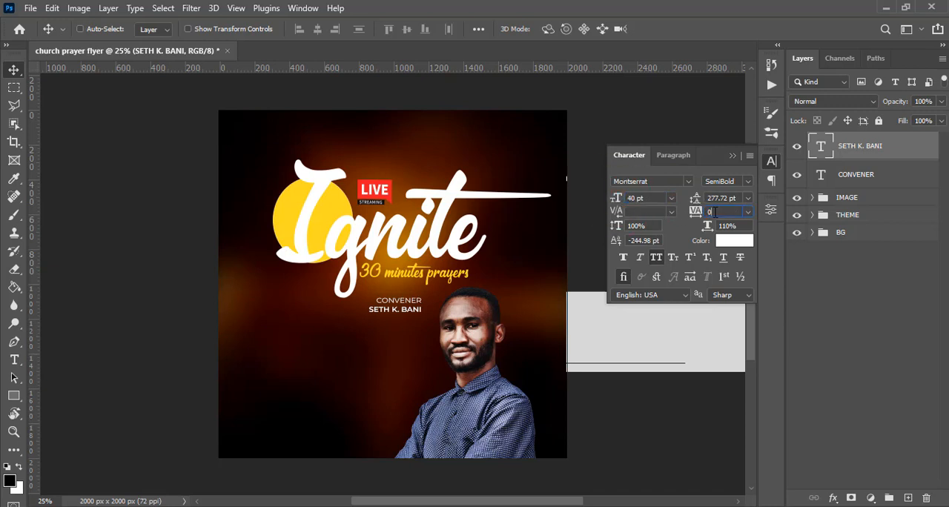
pyautogui.click(656, 265)
# Color the convener's name yellow ffd822, sampled from the flyer's yellow artwork, and nudge it slightly up toward CONVENER.
pyautogui.click(723, 241)
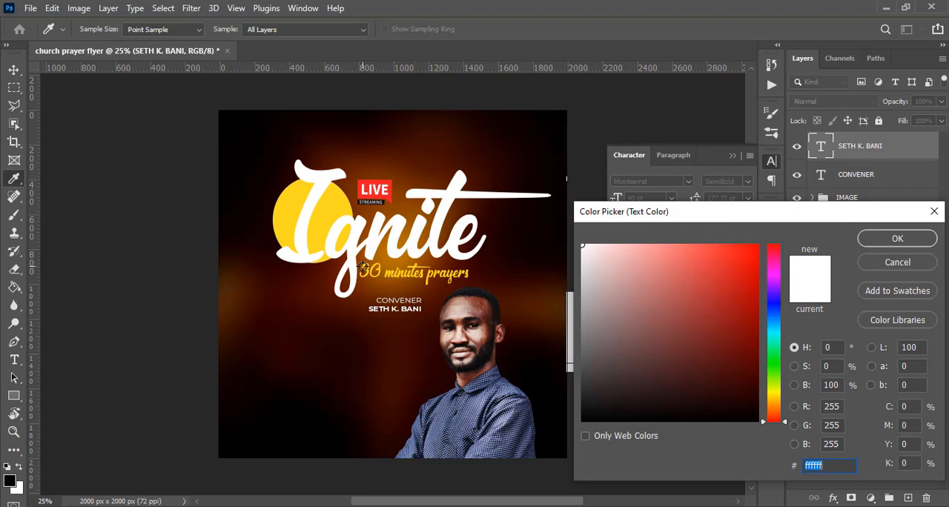
pyautogui.click(362, 269)
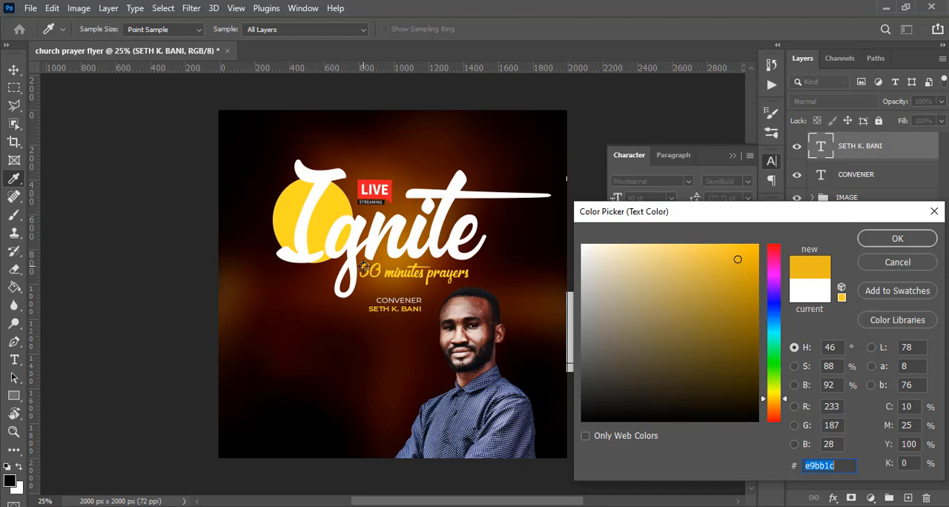
pyautogui.click(362, 267)
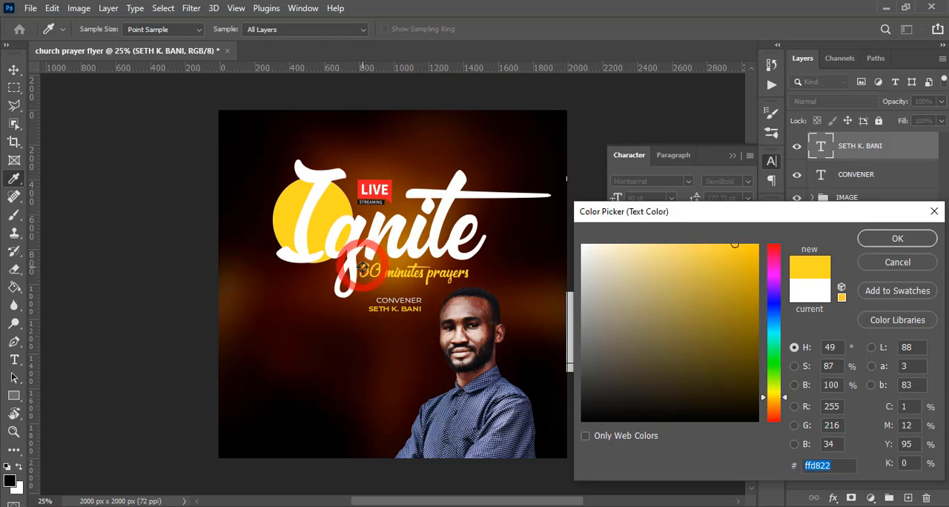
pyautogui.click(897, 239)
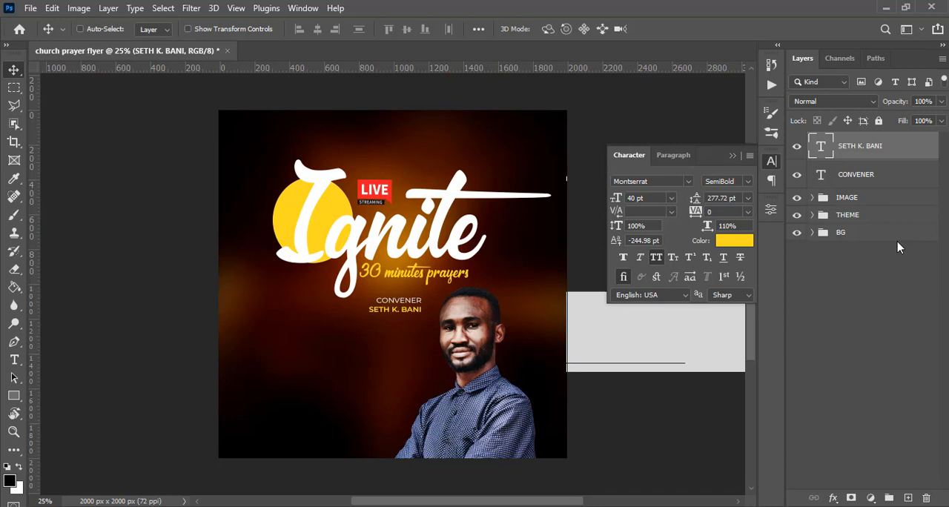
pyautogui.click(844, 150)
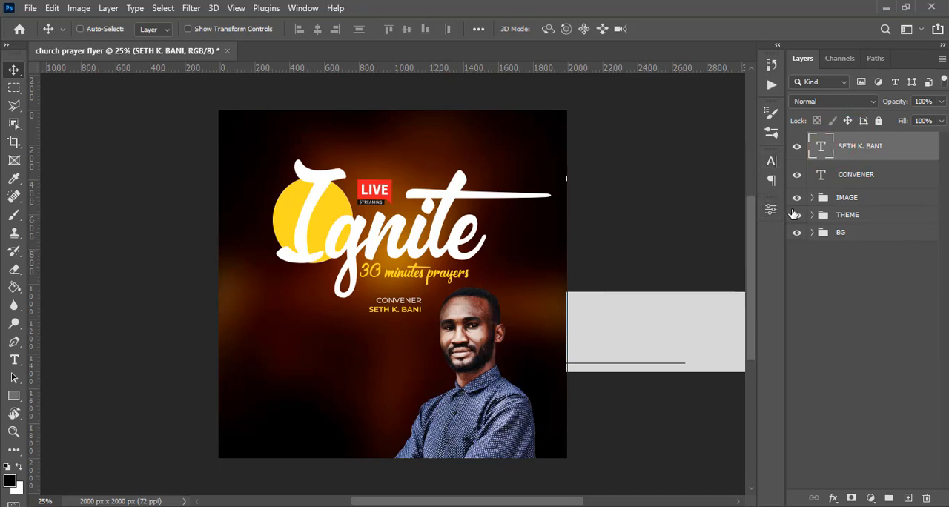
pyautogui.press('Up')
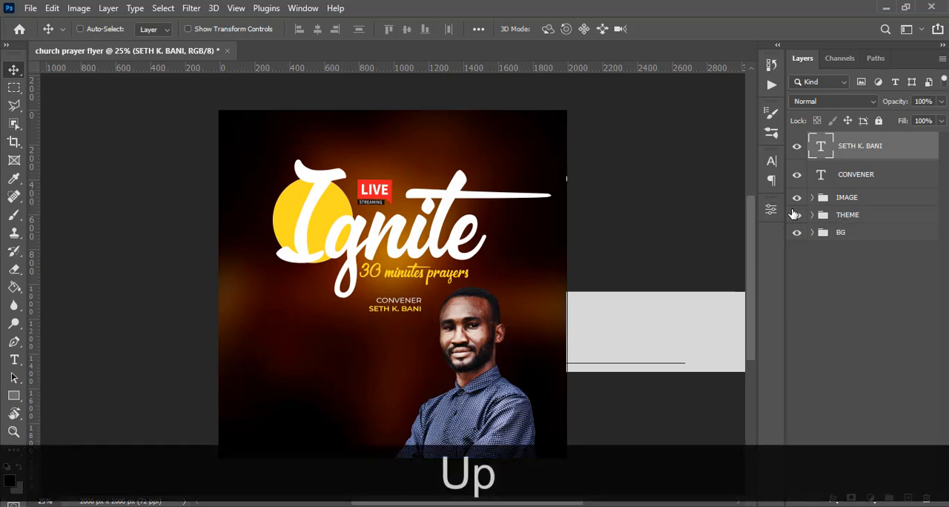
# Draw a small rectangle shape about 70 x 28 px below the convener's name.
pyautogui.click(14, 399)
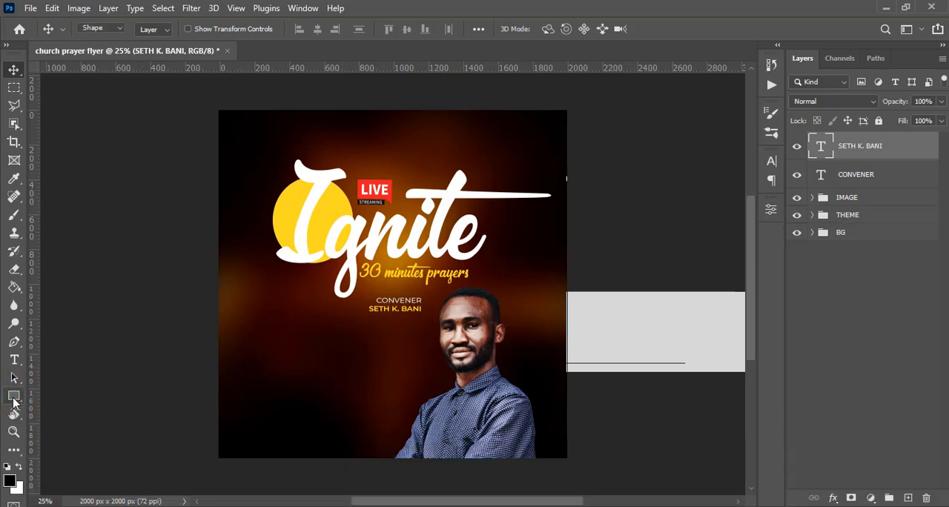
pyautogui.click(51, 397)
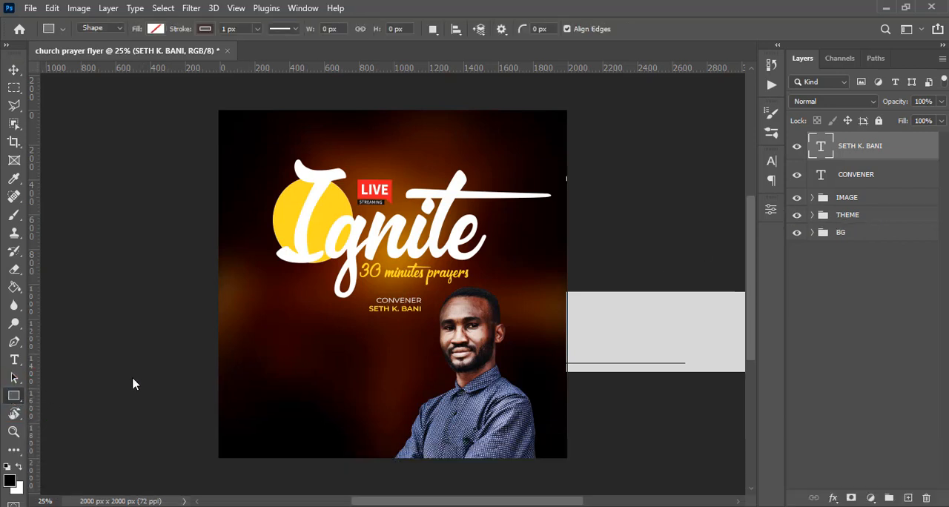
pyautogui.moveTo(395, 324); pyautogui.dragTo(396, 324)
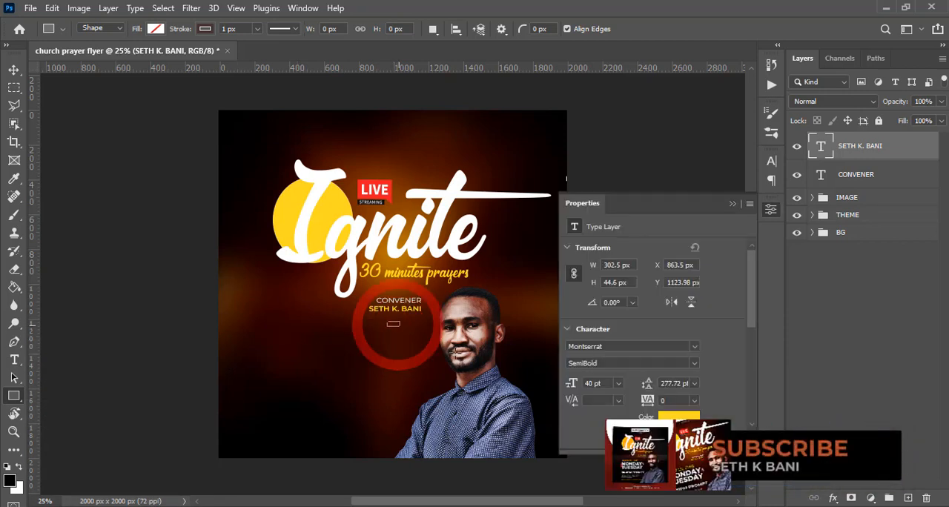
# Remove the rectangle's stroke and fill it with the red sampled from the LIVE badge, ed1b24.
pyautogui.click(202, 29)
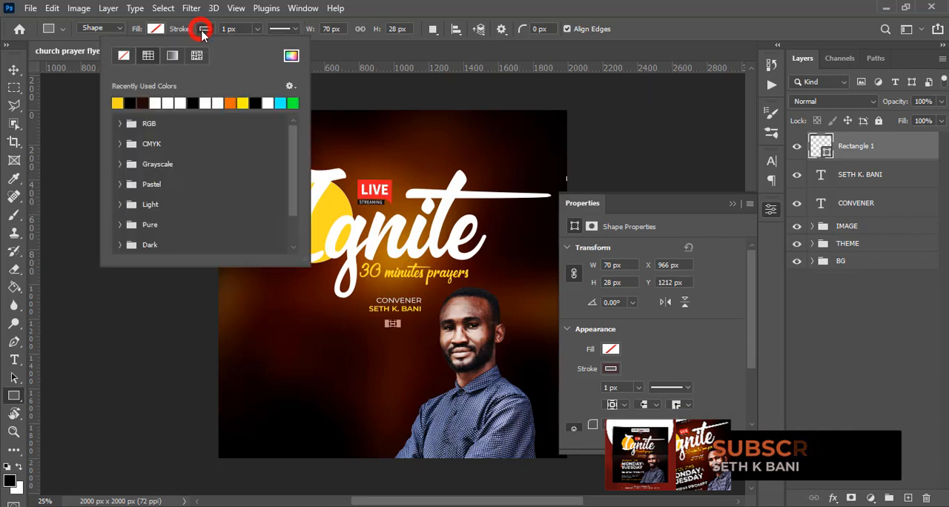
pyautogui.click(123, 56)
pyautogui.click(155, 29)
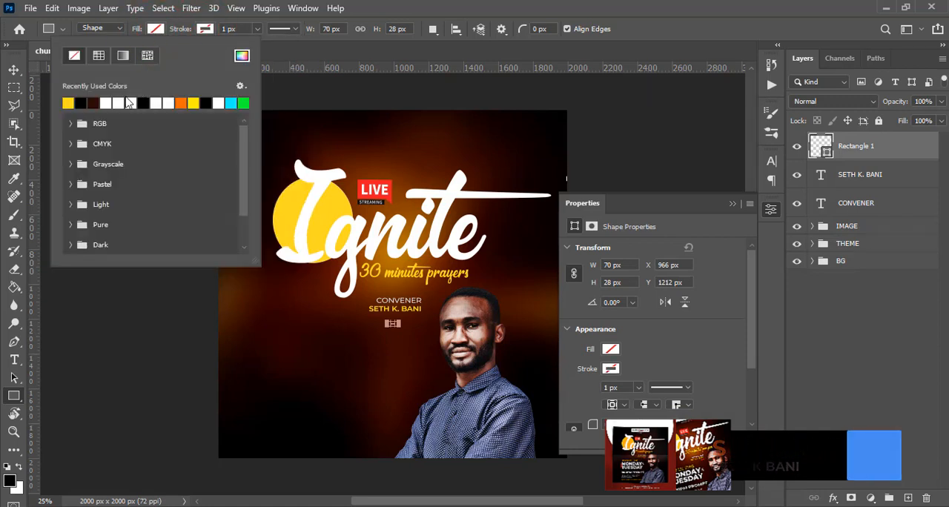
pyautogui.click(242, 56)
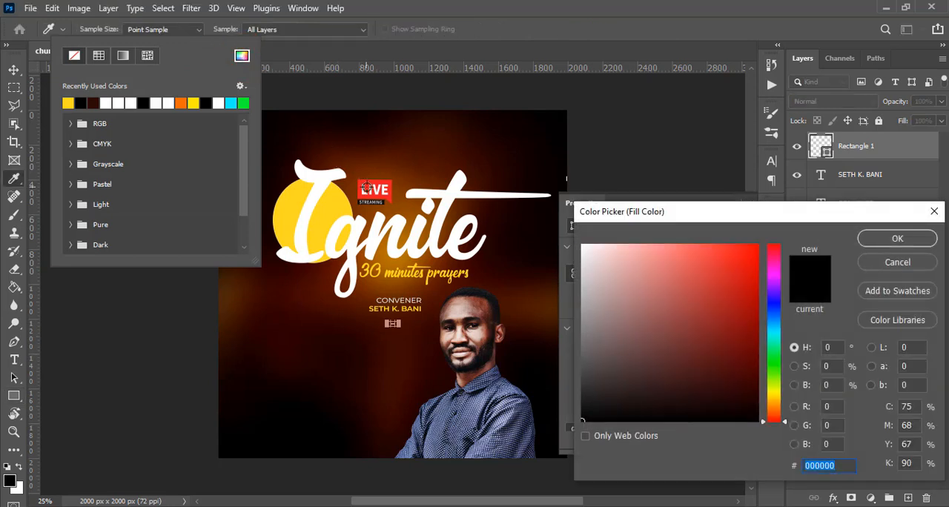
pyautogui.click(360, 183)
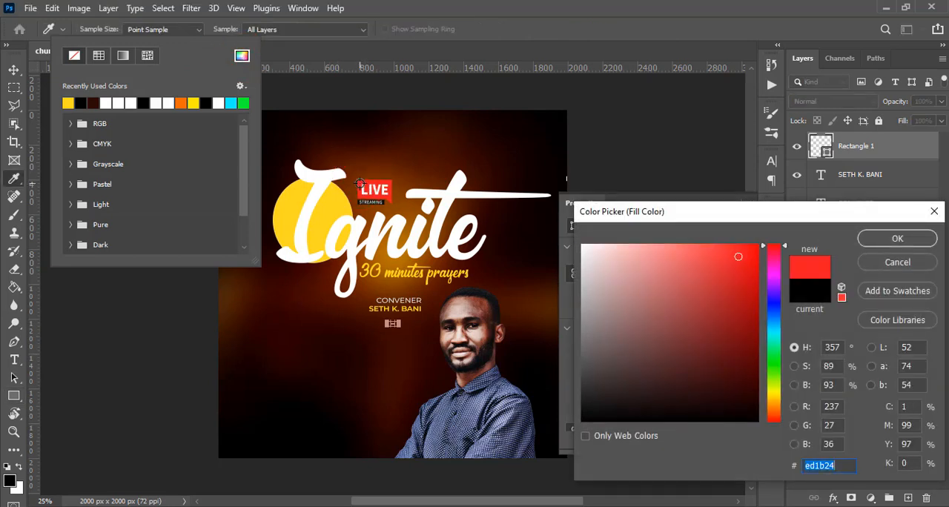
pyautogui.click(884, 239)
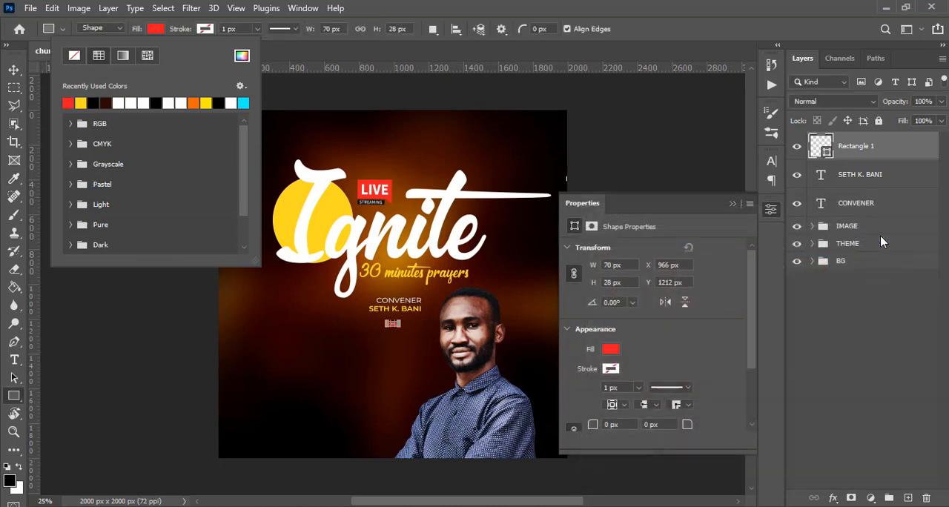
# Move the red rectangle up and right under the end of the convener's name, nudging it down to about Y 1177 px.
pyautogui.press('v')
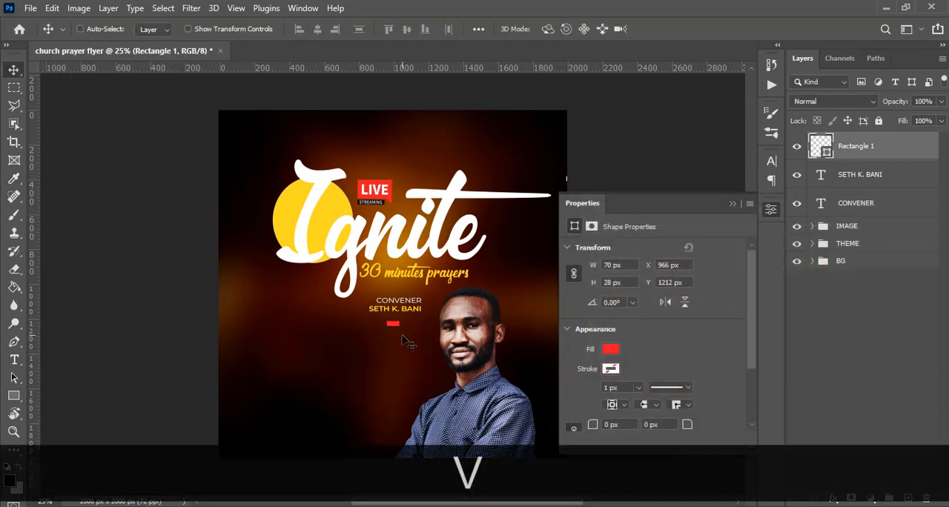
pyautogui.moveTo(403, 338); pyautogui.dragTo(421, 328)
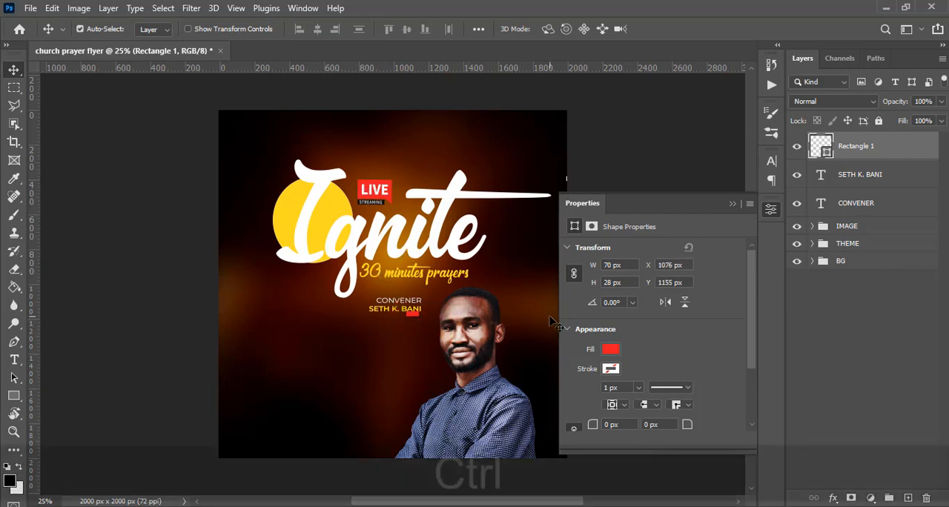
pyautogui.hotkey('ctrl', '=')
pyautogui.hotkey('ctrl', '=')
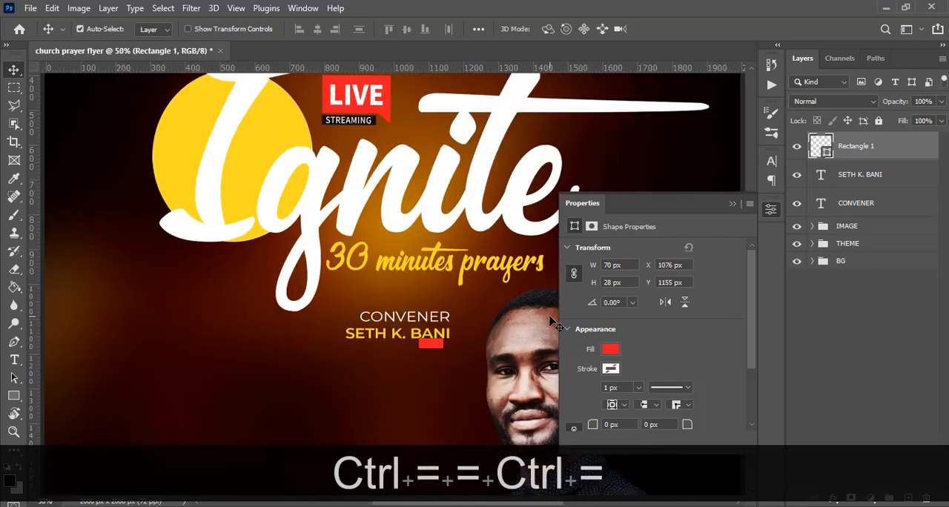
pyautogui.press('b')
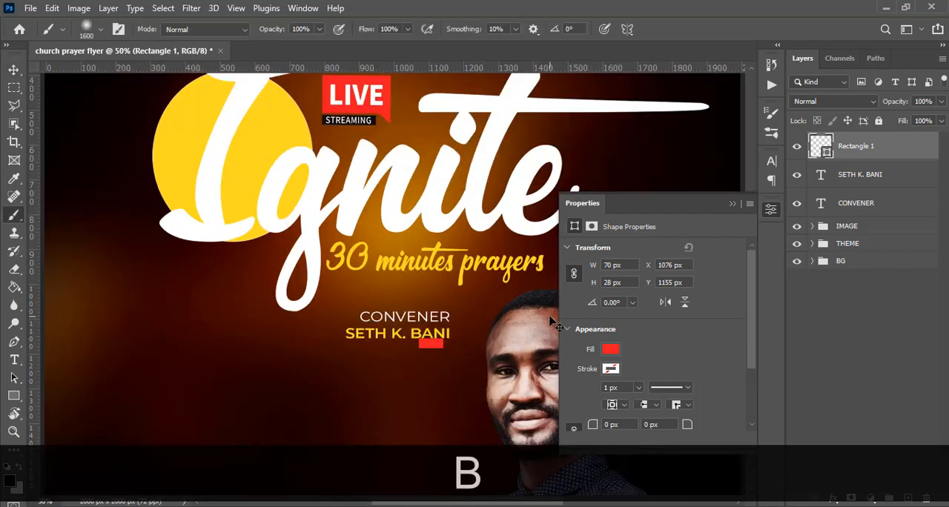
pyautogui.press('Down')
pyautogui.press('Down')
pyautogui.press('Down')
pyautogui.press('Down')
pyautogui.press('v')
pyautogui.press('Down')
pyautogui.press('Down')
pyautogui.press('Down')
pyautogui.press('Down')
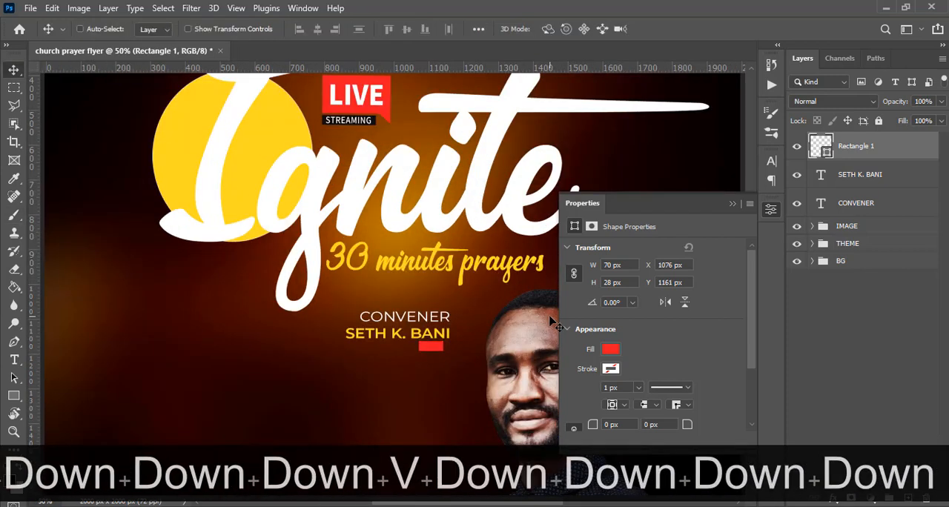
pyautogui.press('Down')
pyautogui.press('Down')
pyautogui.press('Down')
pyautogui.press('Down')
pyautogui.press('Down')
pyautogui.press('Down')
pyautogui.press('Down')
pyautogui.press('Down')
pyautogui.press('Down')
pyautogui.press('Down')
pyautogui.press('Down')
pyautogui.press('Down')
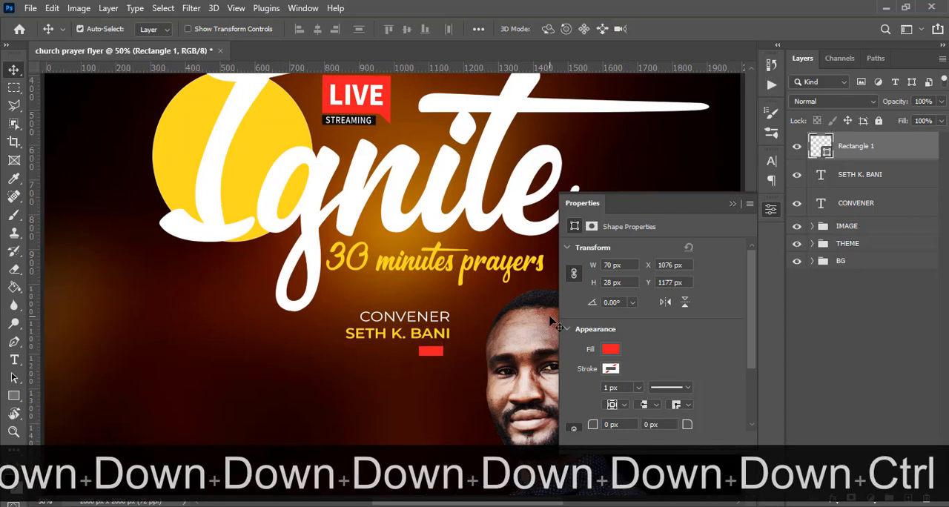
# Widen the red rectangle to about 90 px on its left side and nudge it right to about X 1072 px.
pyautogui.hotkey('ctrl', 't')
pyautogui.click(429, 354)
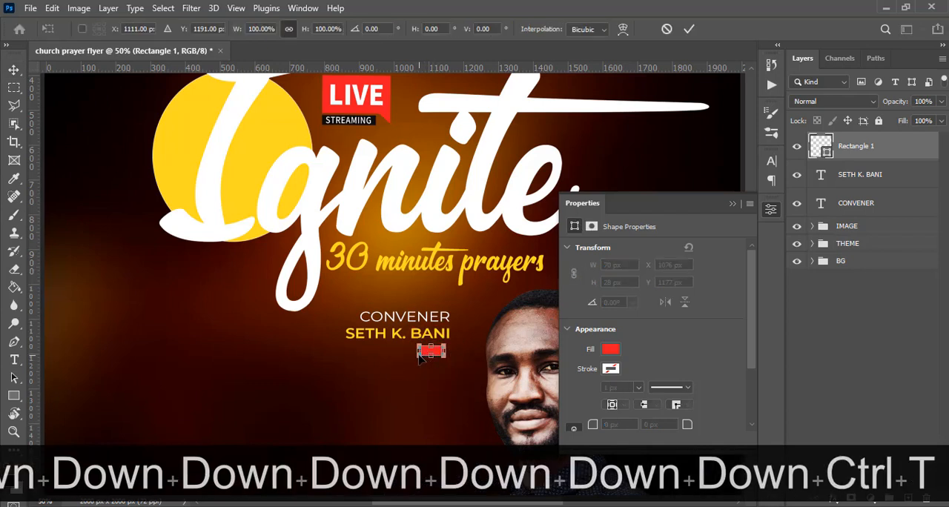
pyautogui.moveTo(417, 352); pyautogui.dragTo(410, 352)
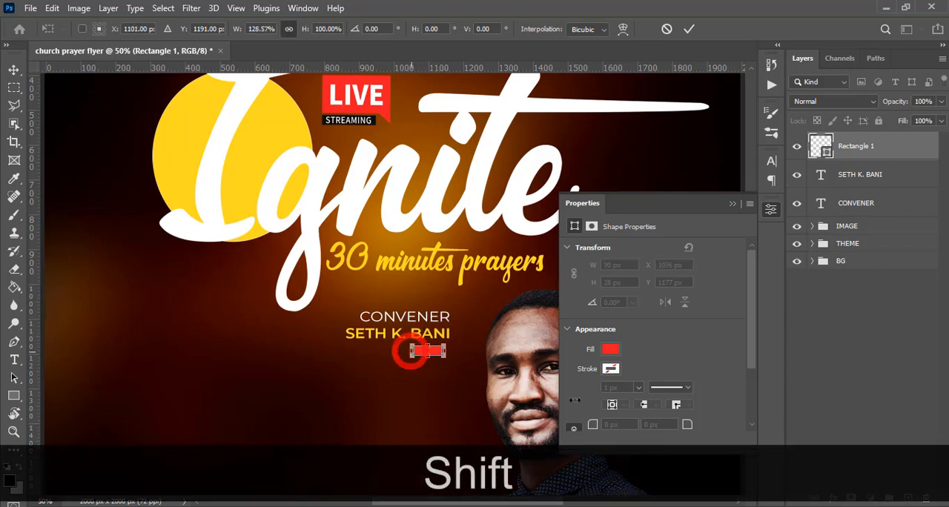
pyautogui.hotkey('shift', 'Return')
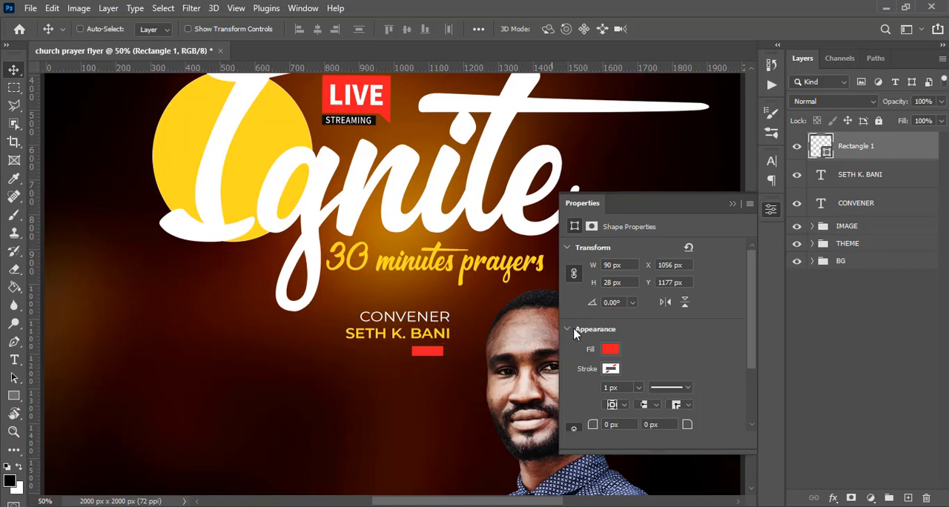
pyautogui.press('v')
pyautogui.press('Right')
pyautogui.hotkey('shift', 'Right')
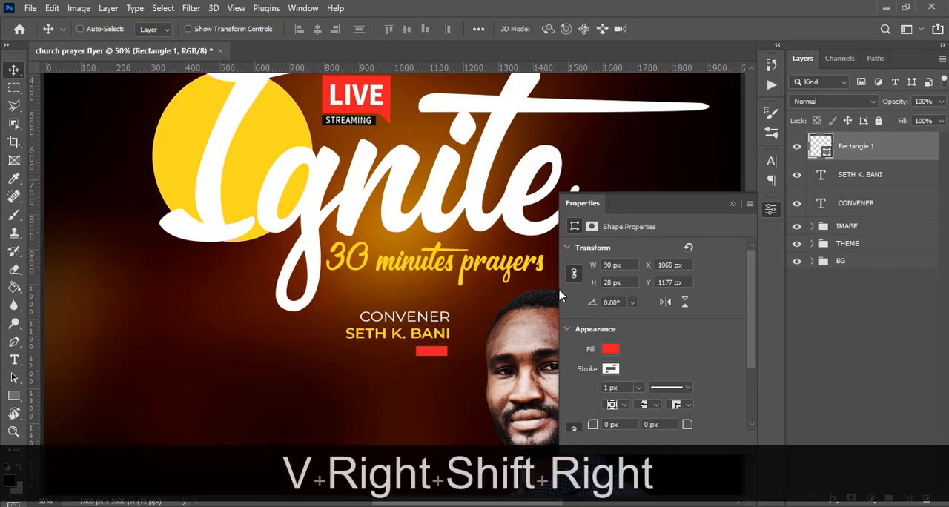
pyautogui.hotkey('shift', 'Right')
pyautogui.hotkey('shift', 'Right')
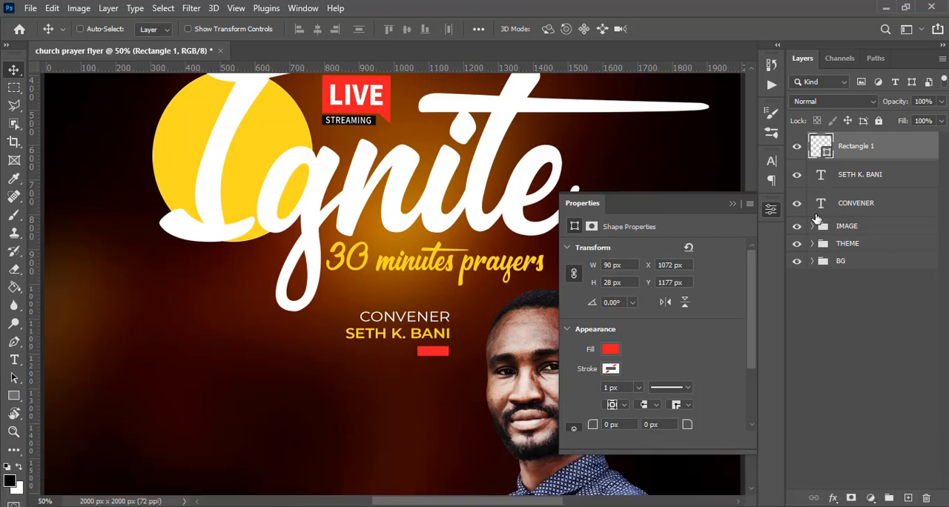
# Group the rectangle, convener name and CONVENER layers and rename the group NAME.
pyautogui.keyDown('shift'); pyautogui.click(849, 204); pyautogui.keyUp('shift')
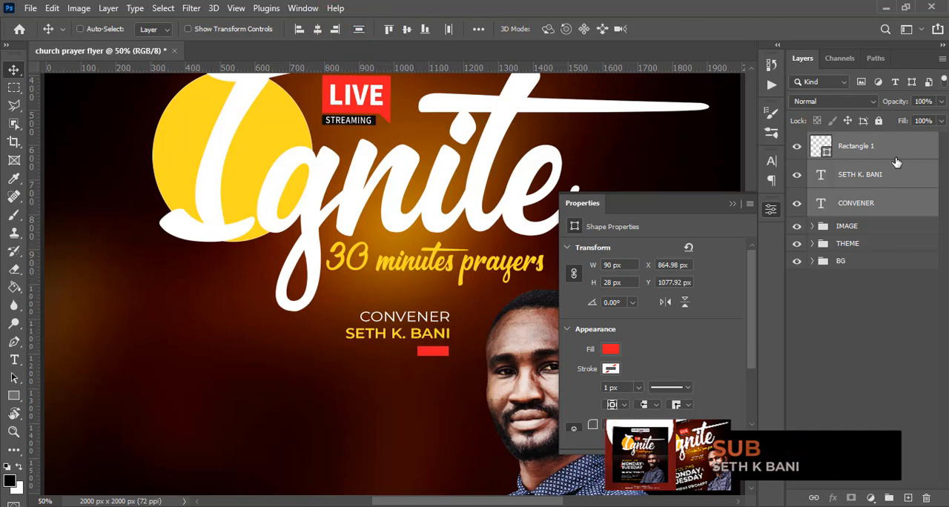
pyautogui.hotkey('ctrl', 'g')
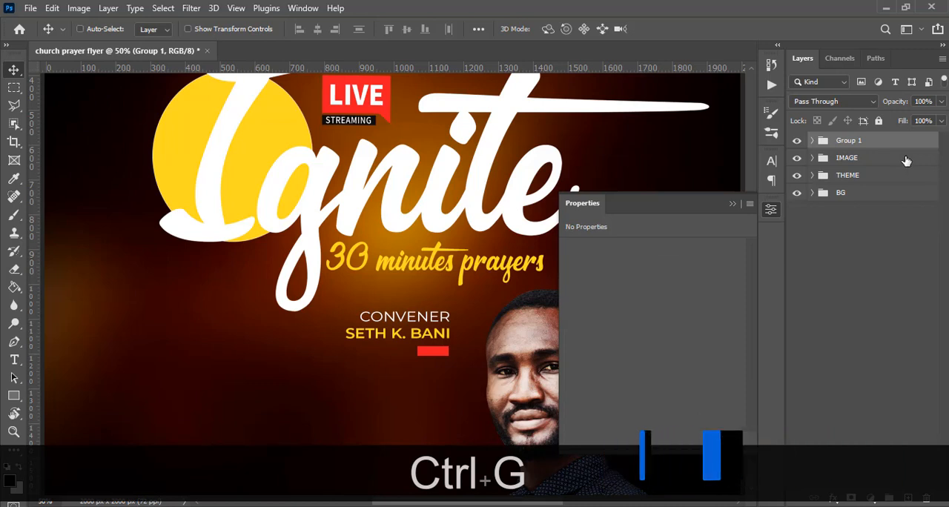
pyautogui.doubleClick(847, 142)
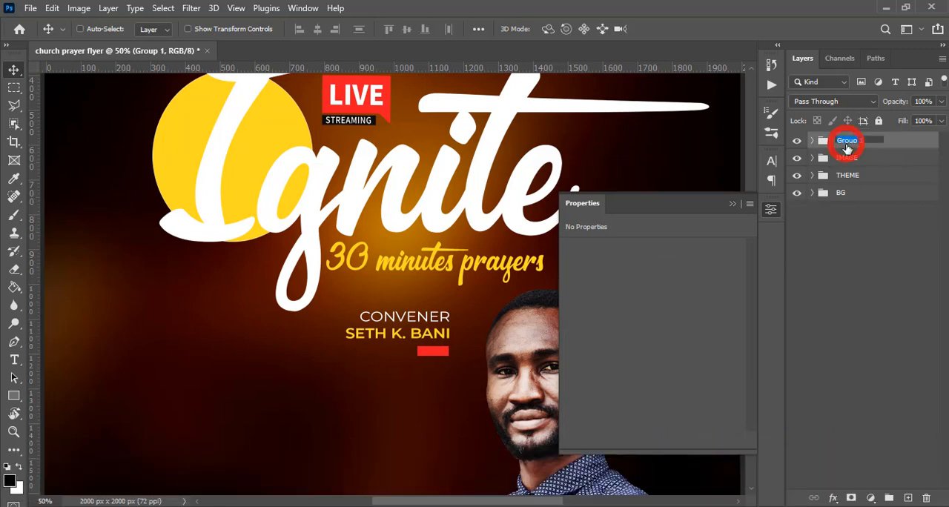
pyautogui.write('NAME')
pyautogui.press('Return')
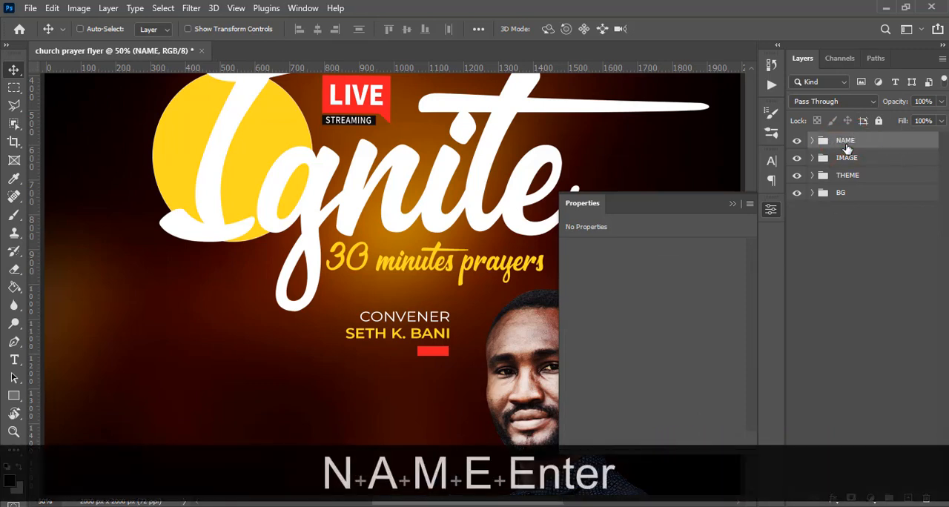
# Add a text line in the flyer's lower left area with "join us THIS" copied from 10.txt in Notepad.
pyautogui.scroll(-2, 502, 314)
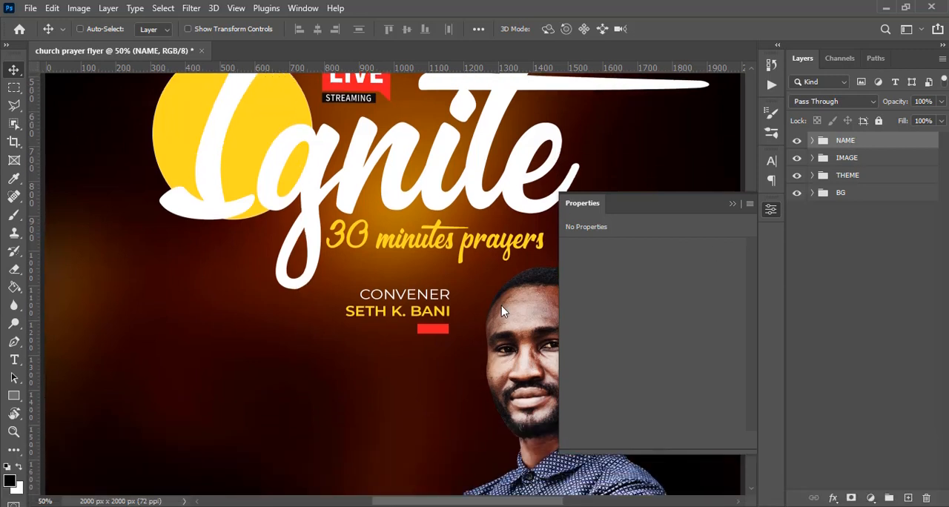
pyautogui.press('t')
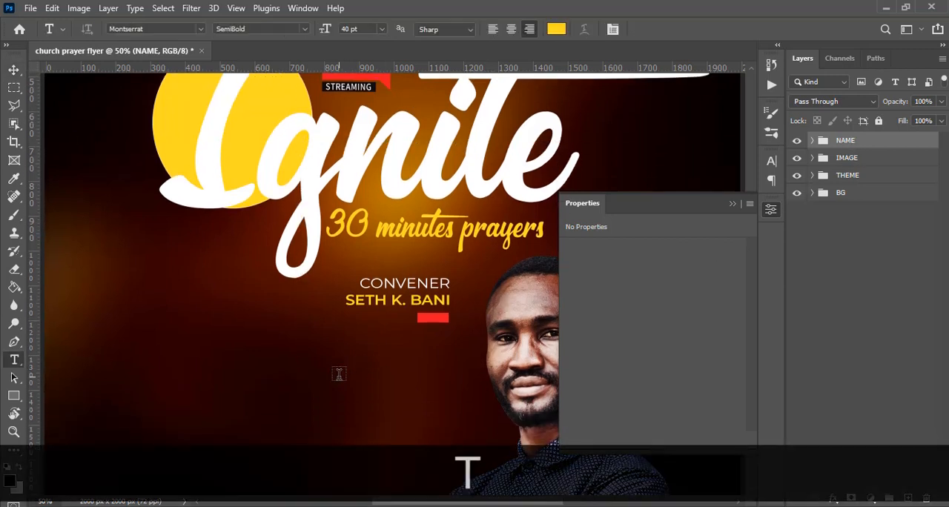
pyautogui.click(339, 459)
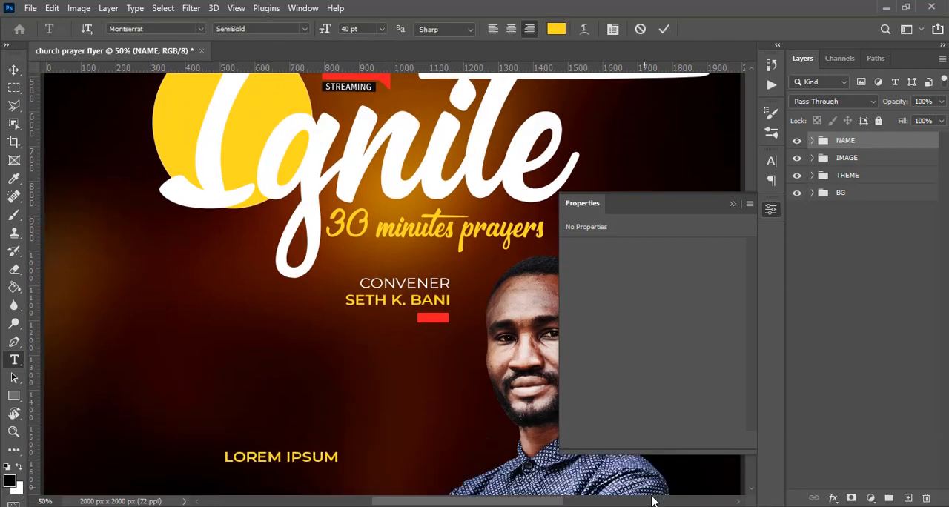
pyautogui.hotkey('alt', 'Tab')
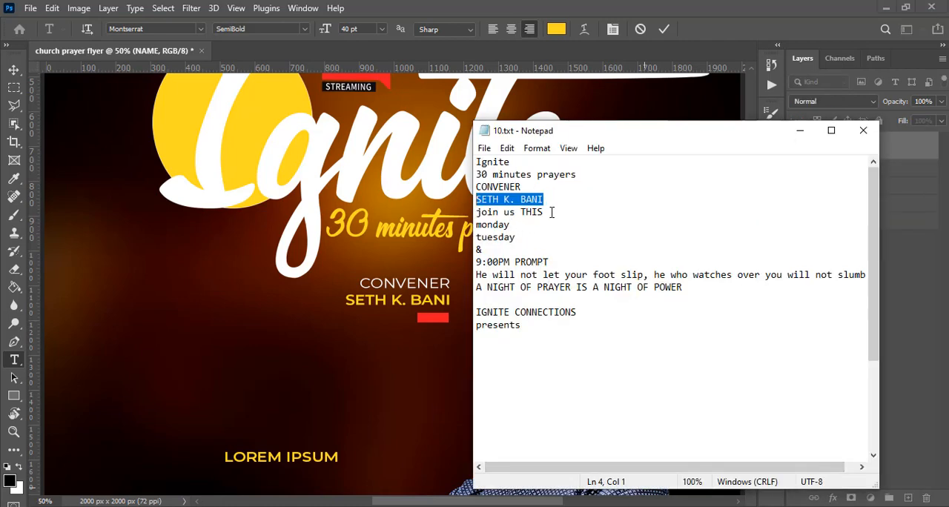
pyautogui.moveTo(551, 212); pyautogui.dragTo(478, 213)
pyautogui.hotkey('ctrl', 'c')
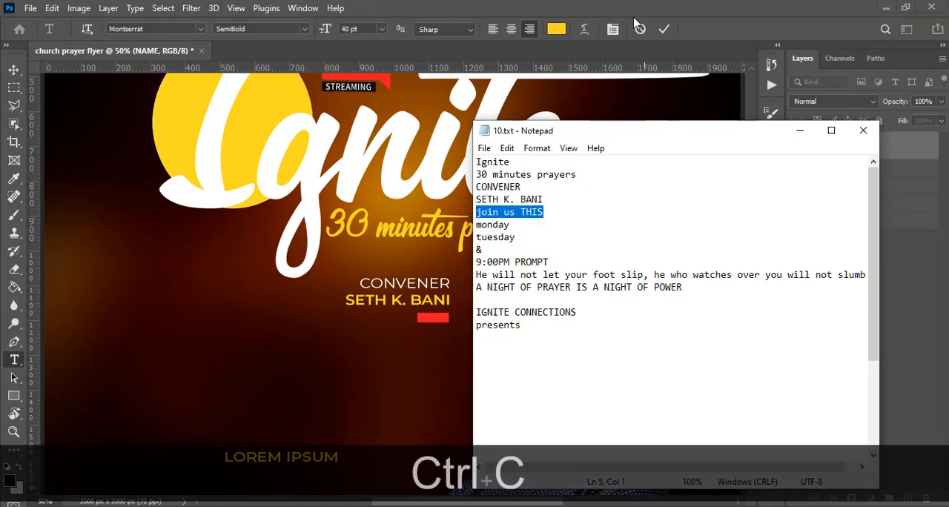
pyautogui.hotkey('alt', 'Tab')
pyautogui.hotkey('ctrl', 'v')
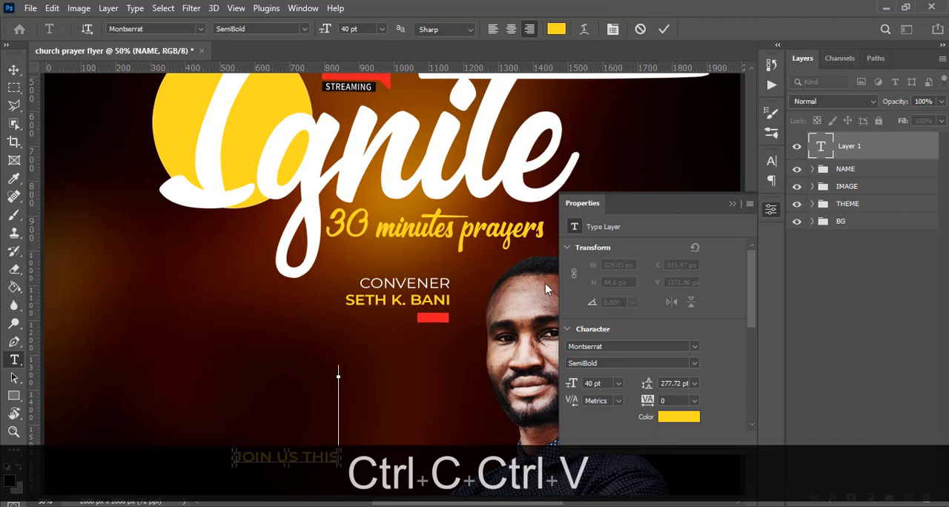
# Commit the JOIN US THIS text and move it about 42 px left and 194 px up.
pyautogui.click(14, 69)
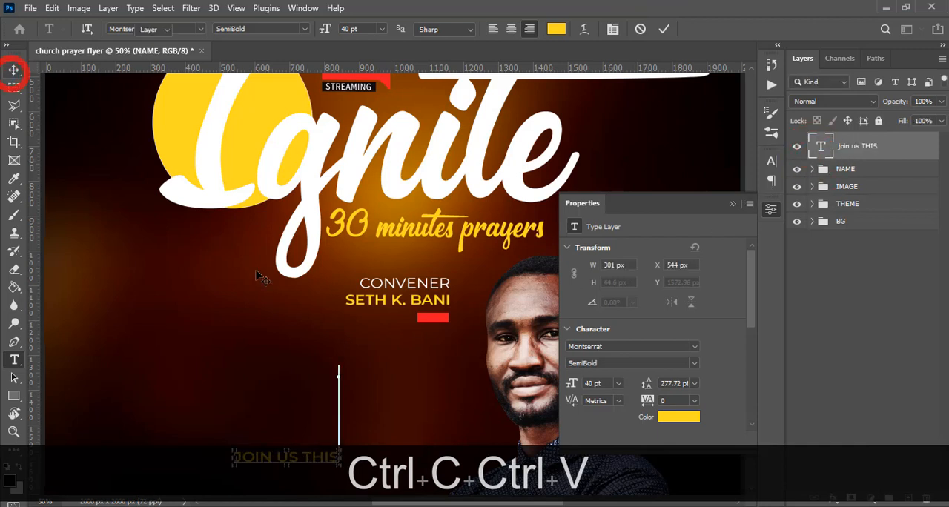
pyautogui.moveTo(311, 451); pyautogui.dragTo(295, 378)
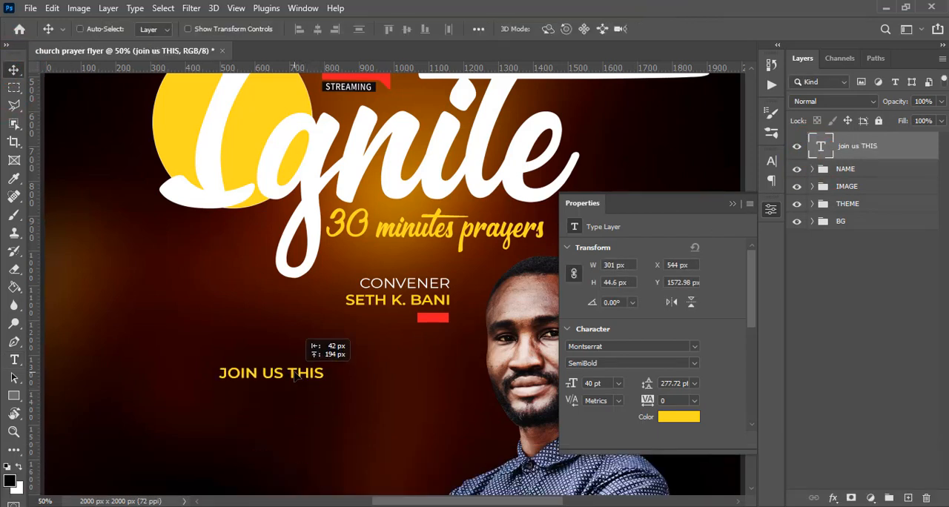
pyautogui.hotkey('ctrl', '-')
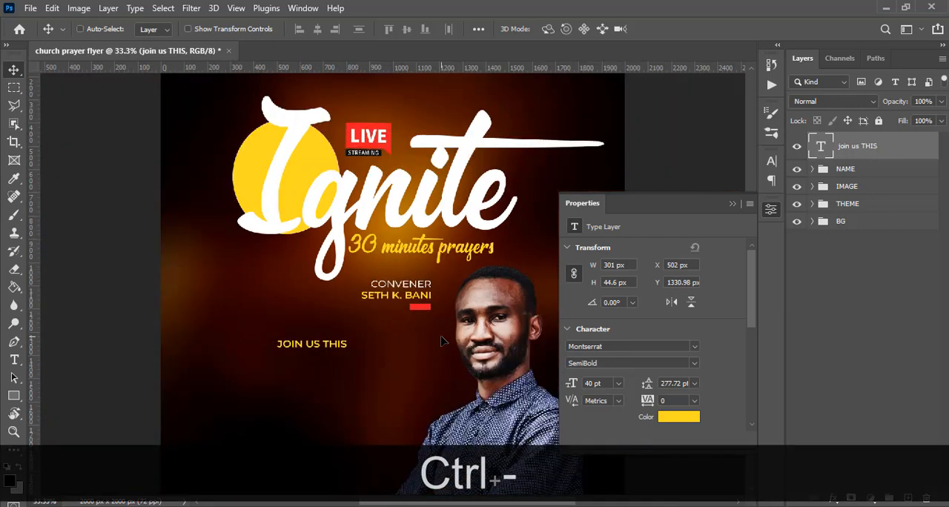
# Set the JOIN US THIS text to Montserrat Regular at 90 pt and check its text color.
pyautogui.click(770, 162)
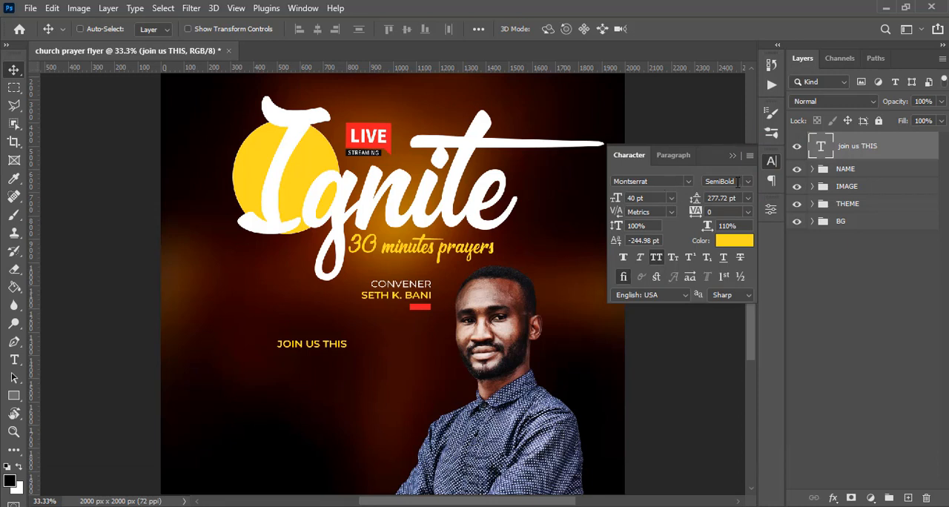
pyautogui.click(746, 181)
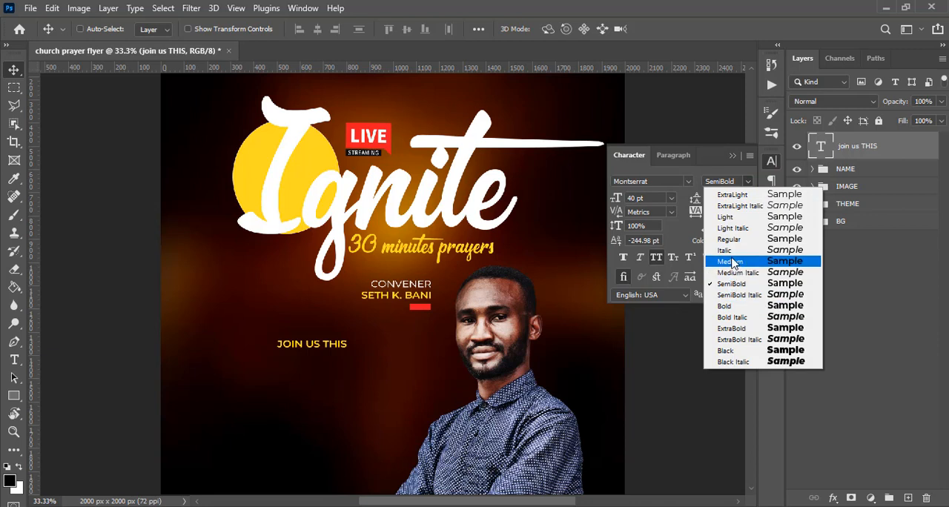
pyautogui.click(732, 239)
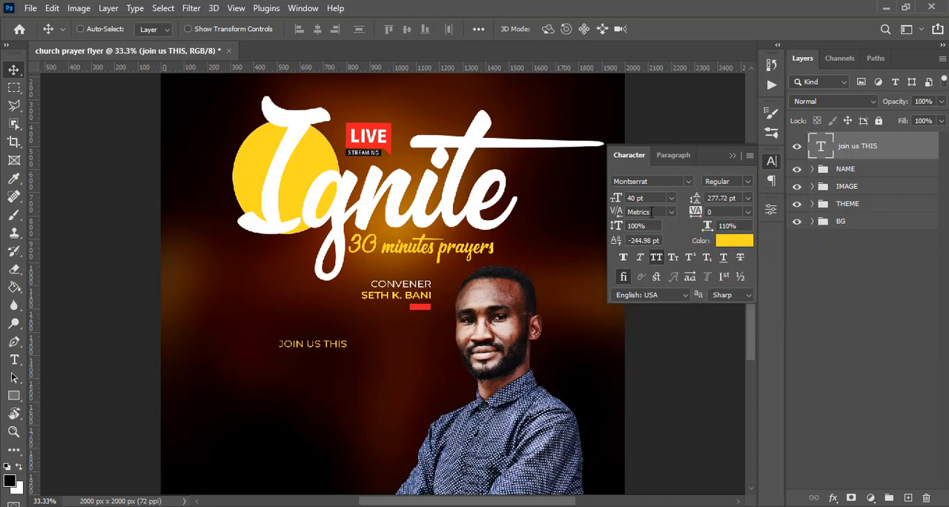
pyautogui.write('90')
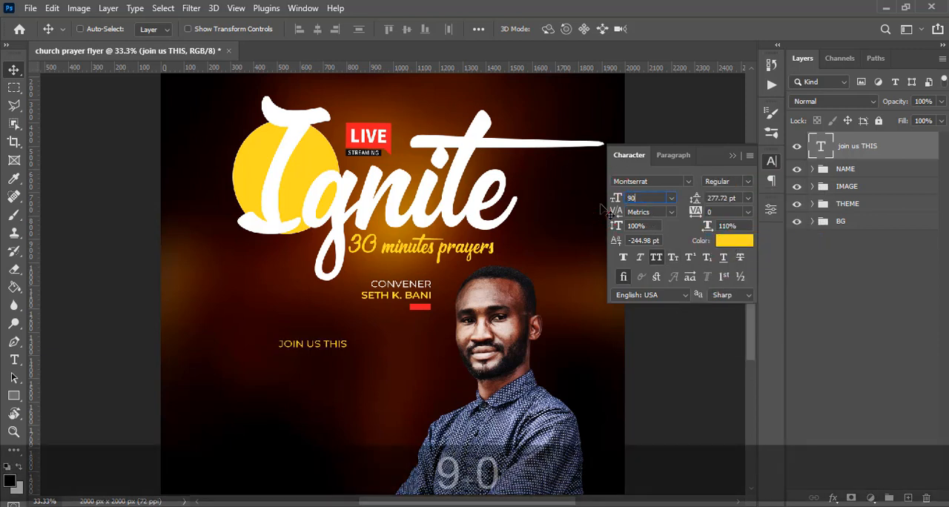
pyautogui.press('Return')
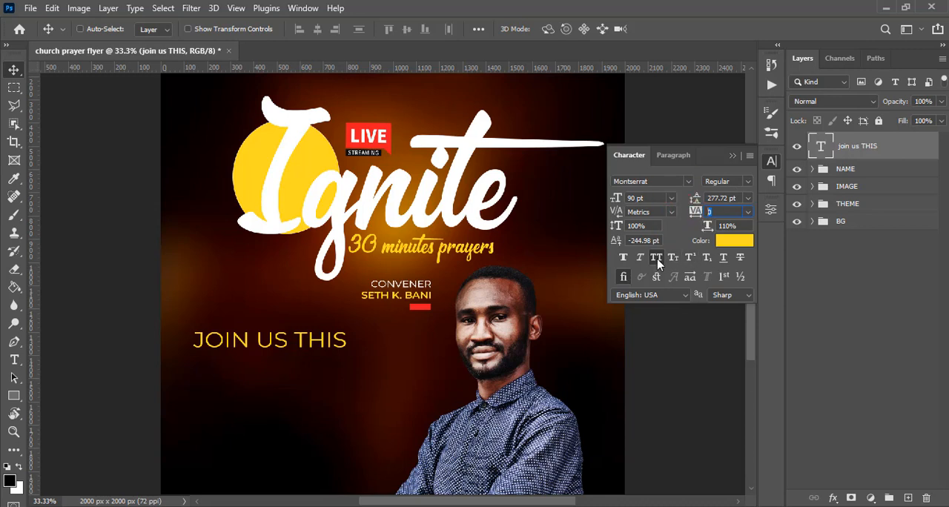
pyautogui.click(730, 242)
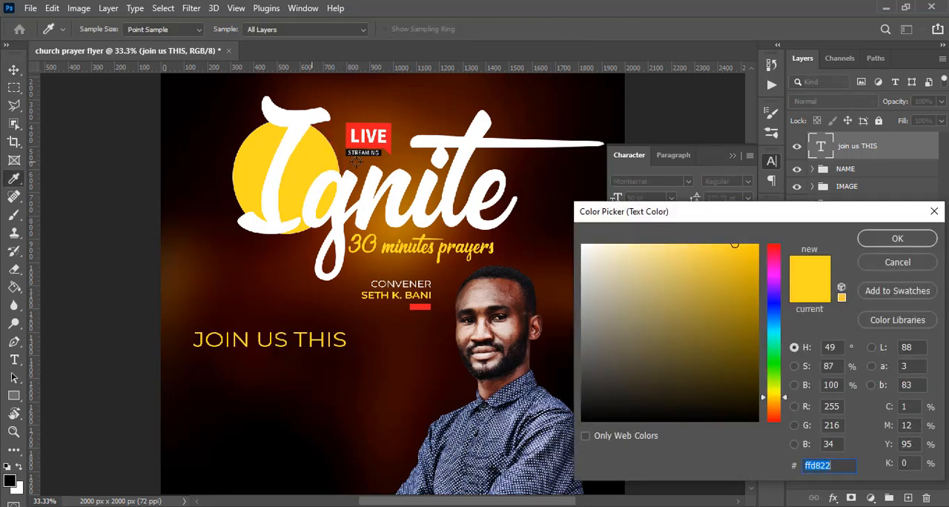
pyautogui.click(875, 241)
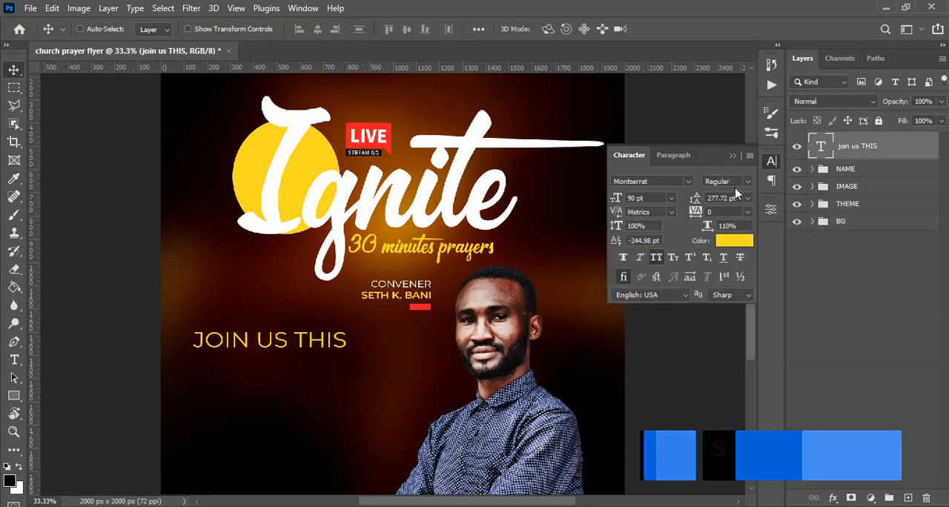
# With the guides shown, left-align JOIN US THIS and move it to start at the guide along the yellow circle's left edge.
pyautogui.hotkey('ctrl', 'h')
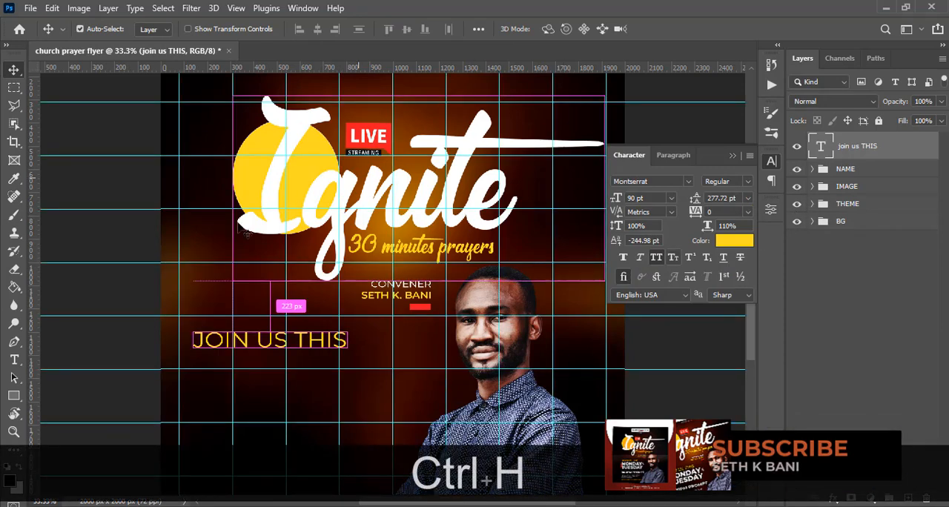
pyautogui.click(670, 160)
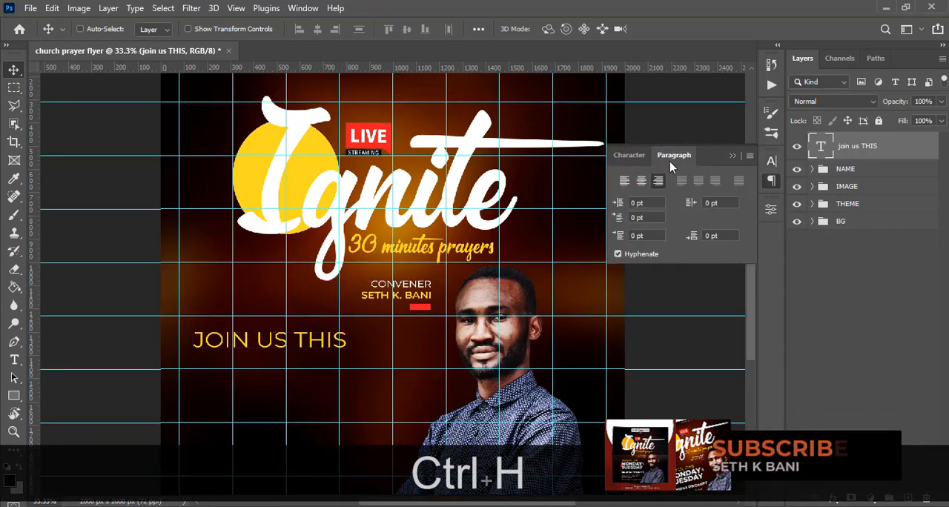
pyautogui.click(626, 184)
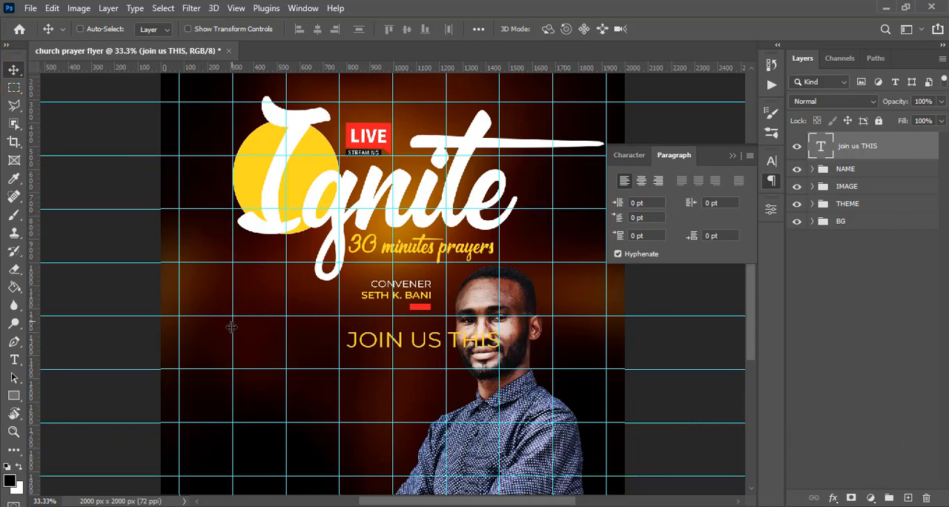
pyautogui.moveTo(367, 352); pyautogui.dragTo(245, 338)
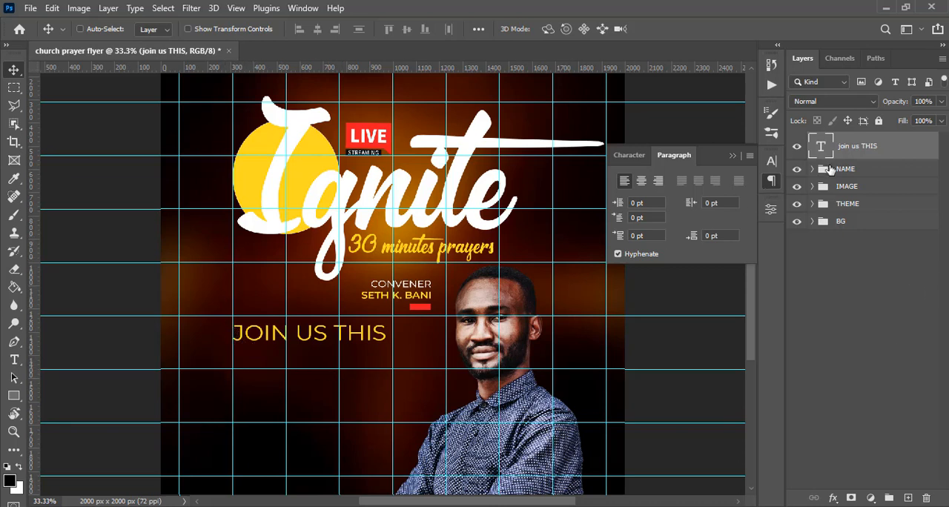
# Duplicate the JOIN US THIS text layer and place the copy directly below the original line.
pyautogui.hotkey('ctrl', 'j')
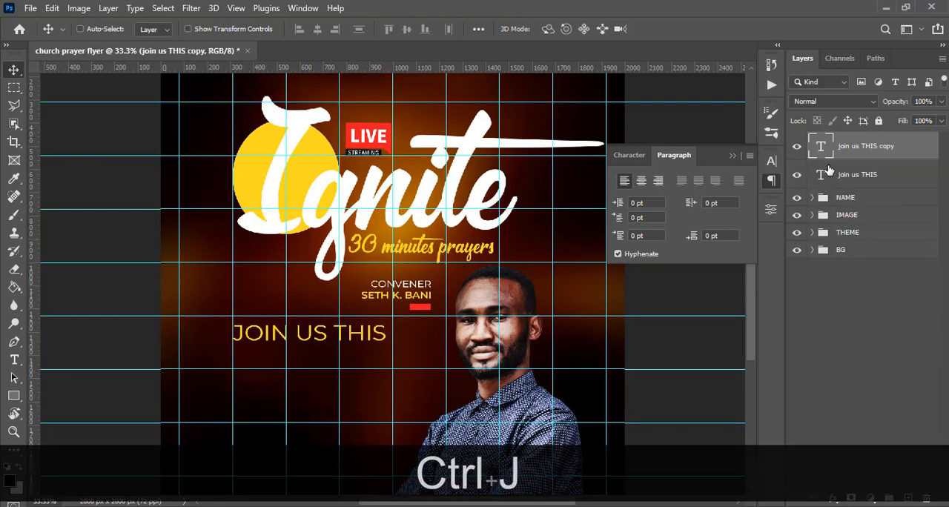
pyautogui.press('shift')
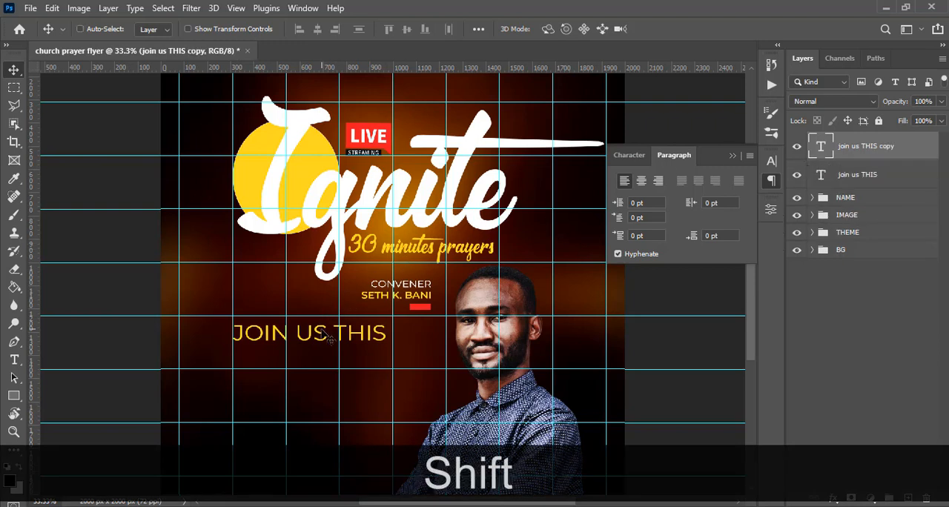
pyautogui.moveTo(326, 335); pyautogui.dragTo(324, 361)
# Replace the lower text line with "monday" and "tuesday" on two lines, copied from 10.txt in Notepad.
pyautogui.hotkey('alt', 'Tab')
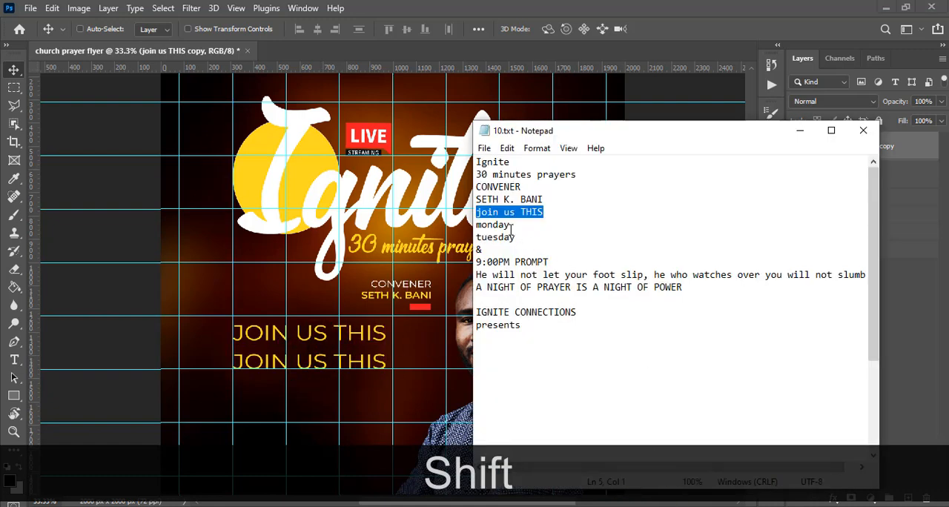
pyautogui.moveTo(512, 225); pyautogui.dragTo(473, 222)
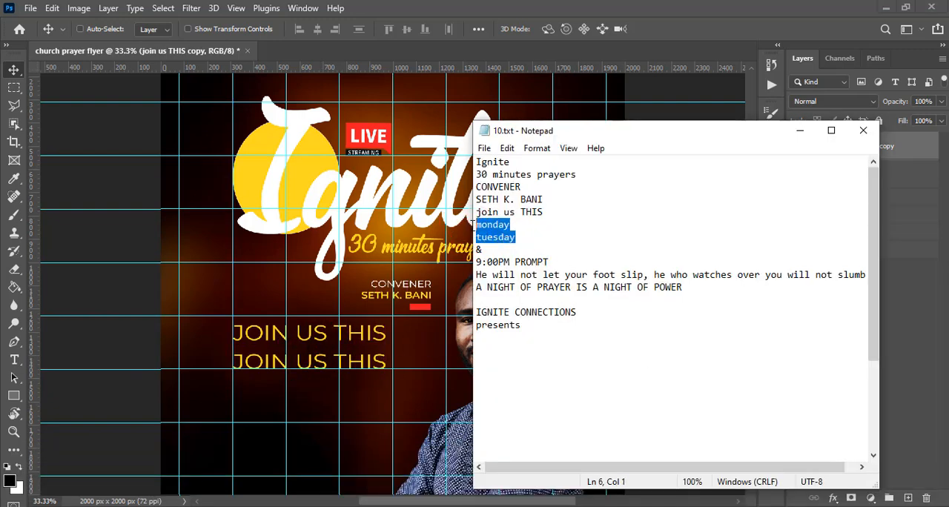
pyautogui.hotkey('ctrl', 'c')
pyautogui.hotkey('alt', 'Tab')
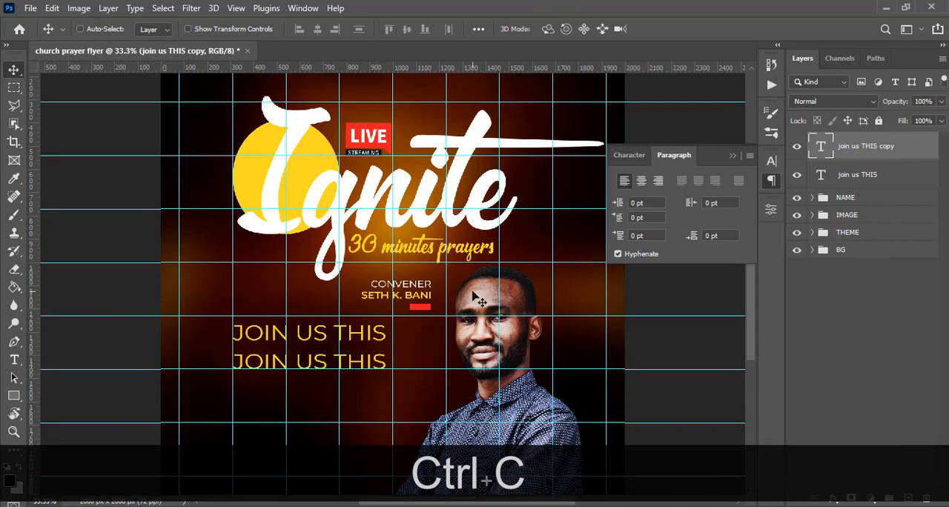
pyautogui.doubleClick(817, 152)
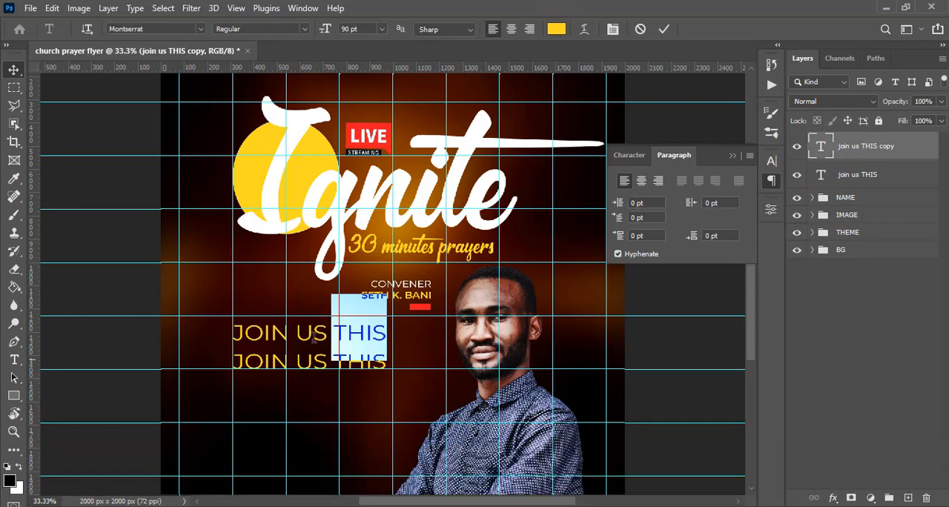
pyautogui.hotkey('ctrl', 'v')
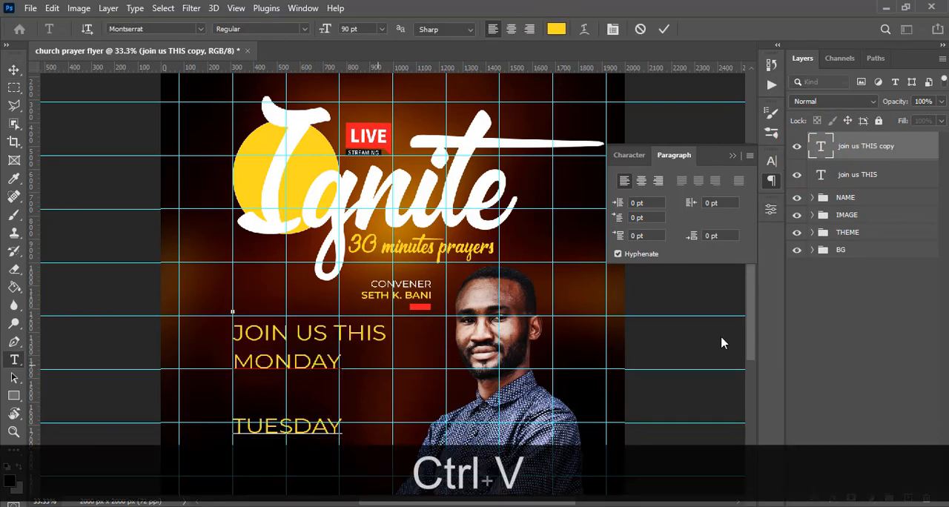
pyautogui.click(843, 157)
# Set the MONDAY TUESDAY text's baseline shift to 0 pt and move it down under JOIN US THIS.
pyautogui.click(629, 158)
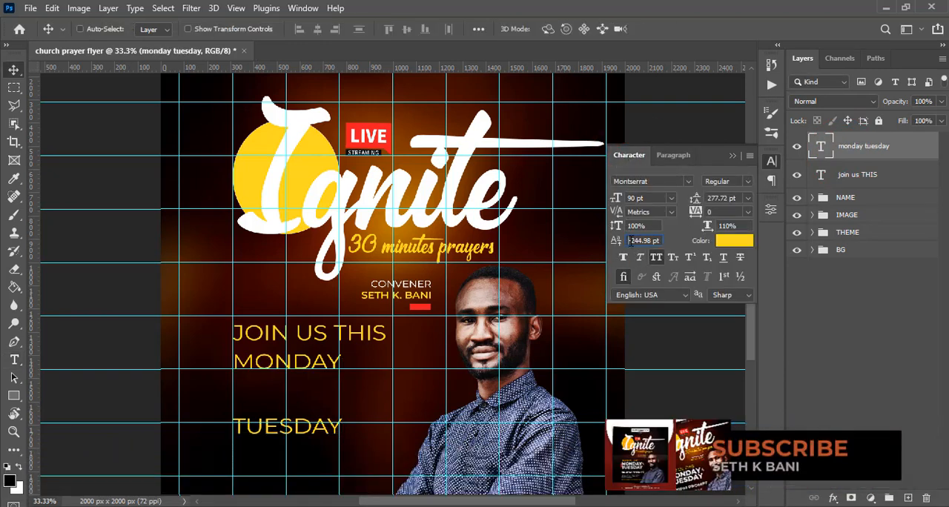
pyautogui.moveTo(629, 241); pyautogui.dragTo(664, 240)
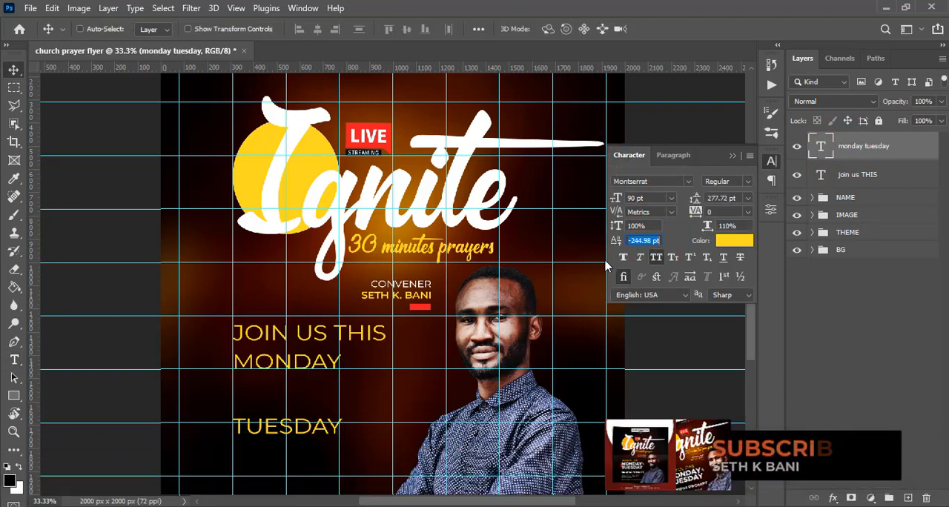
pyautogui.write('0')
pyautogui.press('Return')
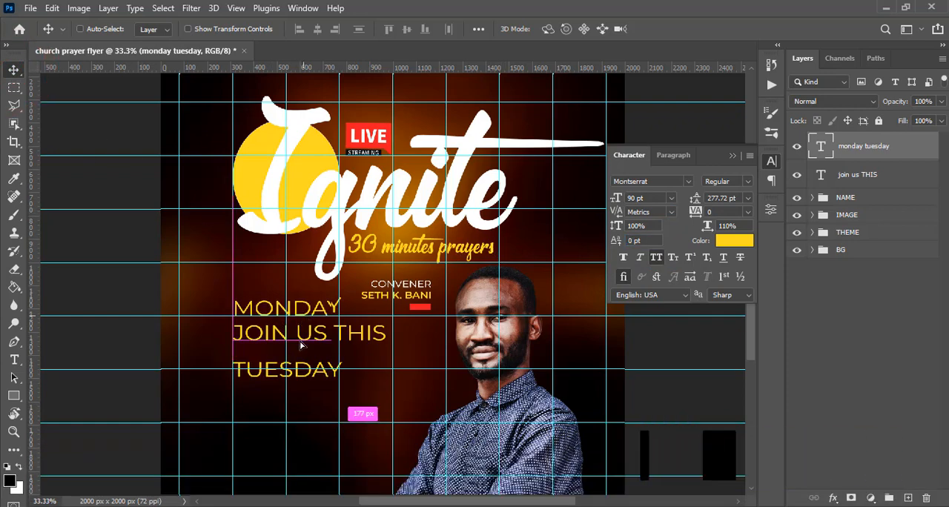
pyautogui.moveTo(300, 319); pyautogui.dragTo(298, 367)
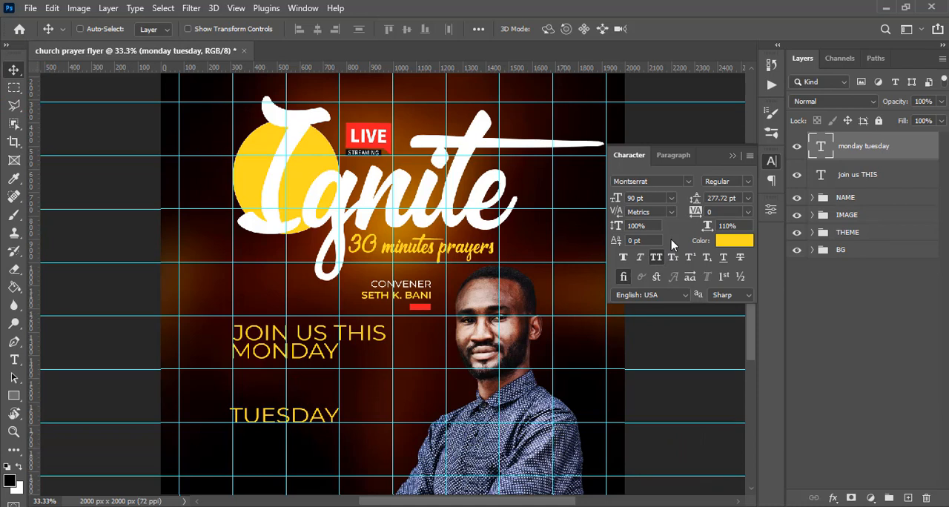
# Set the MONDAY TUESDAY text to 149 pt with 127 pt leading.
pyautogui.click(646, 197)
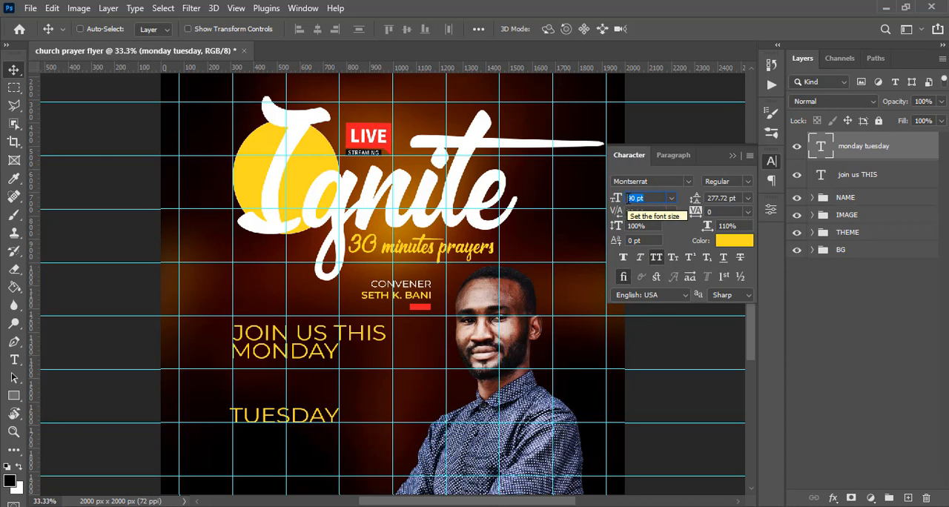
pyautogui.write('1')
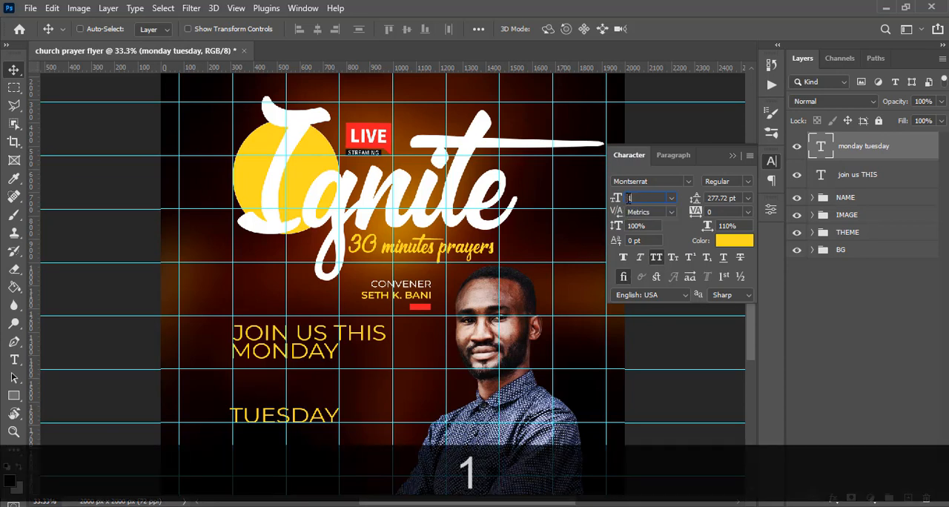
pyautogui.write('49')
pyautogui.press('Return')
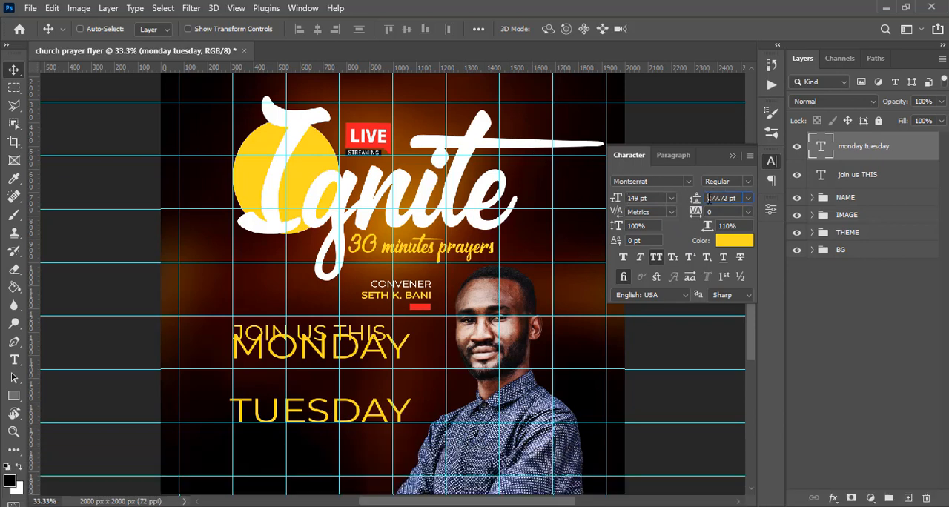
pyautogui.moveTo(708, 198); pyautogui.dragTo(738, 198)
pyautogui.write('127')
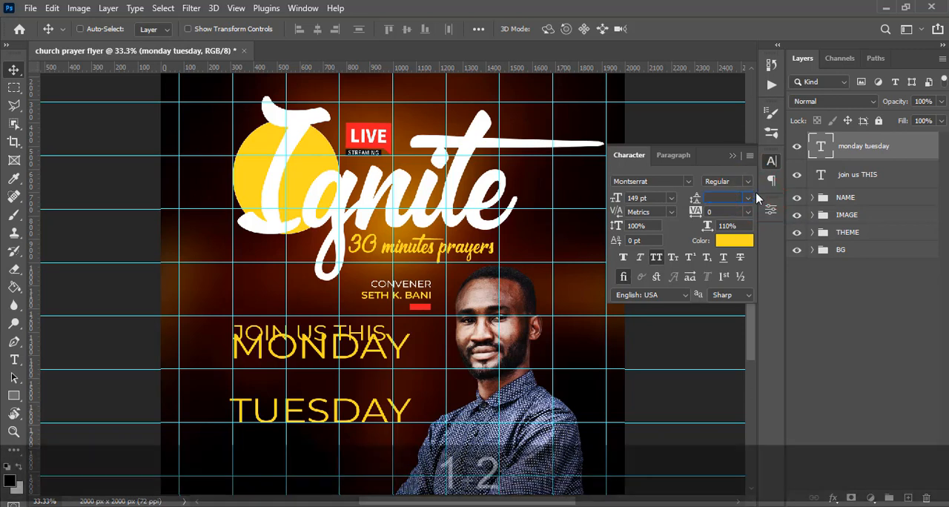
pyautogui.press('Return')
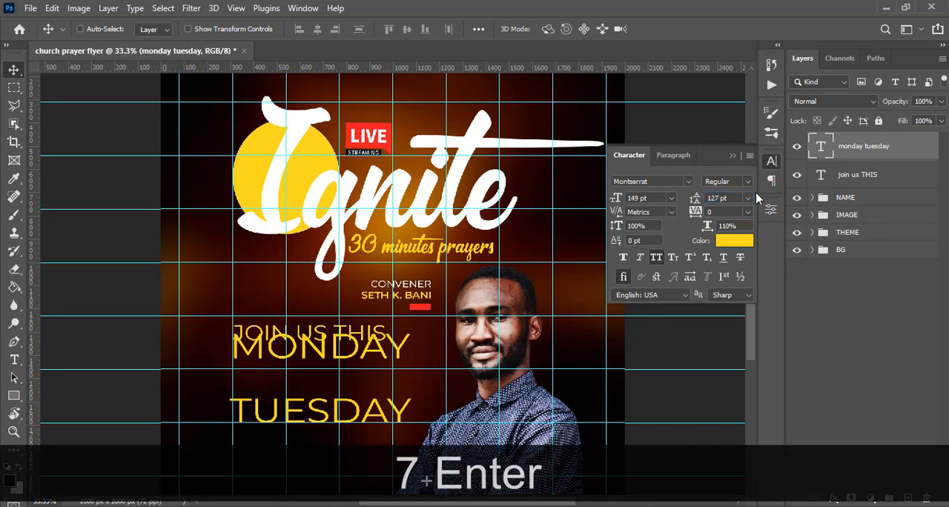
# Color the MONDAY TUESDAY text white (ffffff) and set its font style to ExtraBold.
pyautogui.click(727, 240)
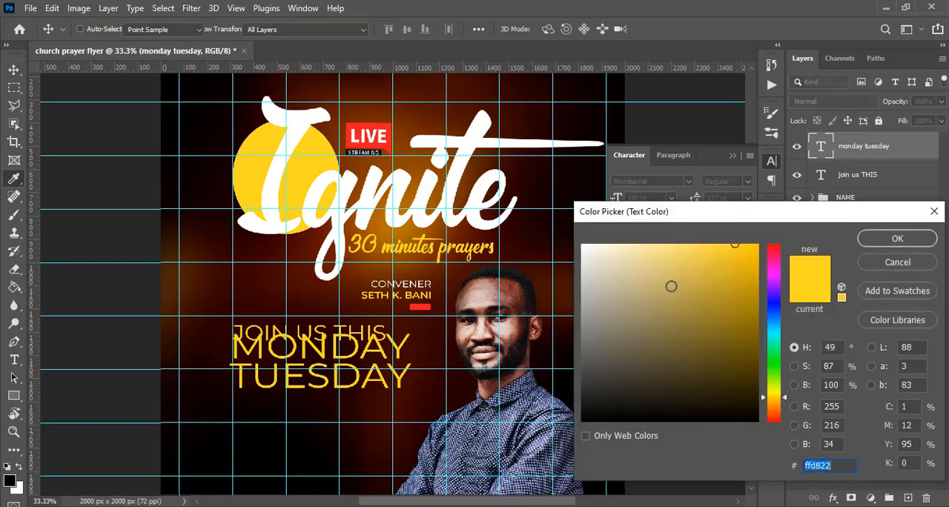
pyautogui.write('ffffff')
pyautogui.click(882, 239)
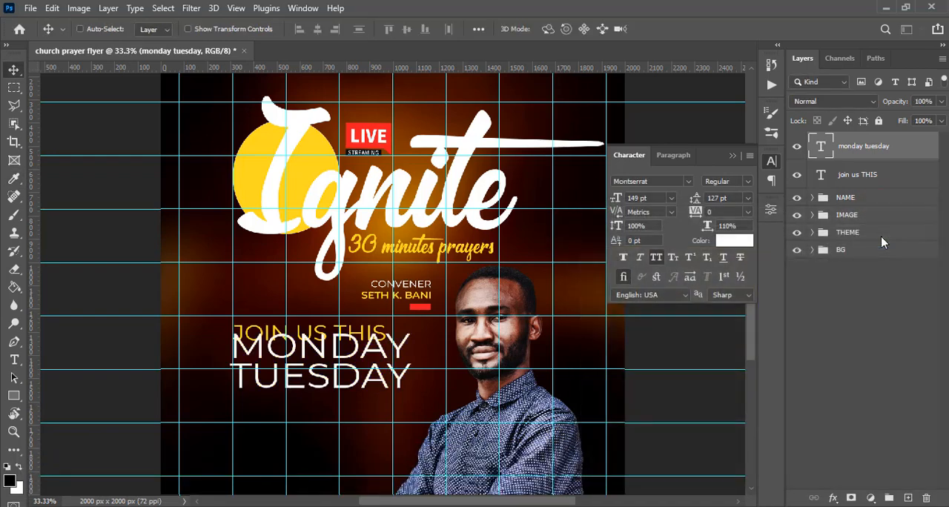
pyautogui.click(749, 181)
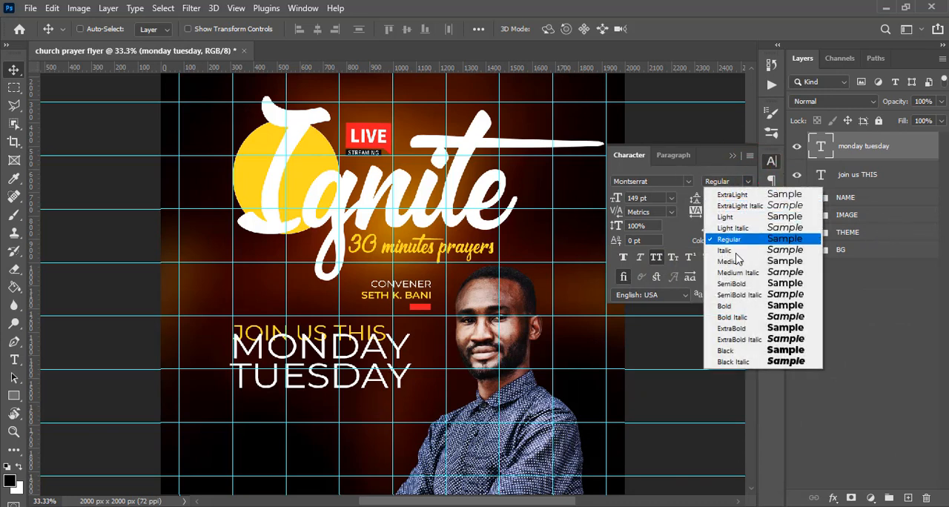
pyautogui.click(738, 329)
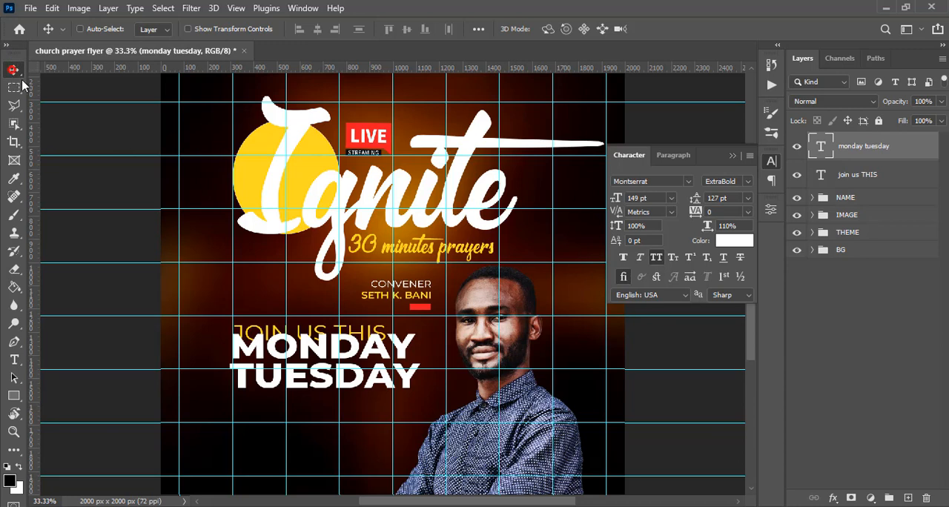
# Move the MONDAY TUESDAY text down clear of JOIN US THIS, and nudge it up to tighten the gap.
pyautogui.moveTo(283, 356); pyautogui.dragTo(283, 375)
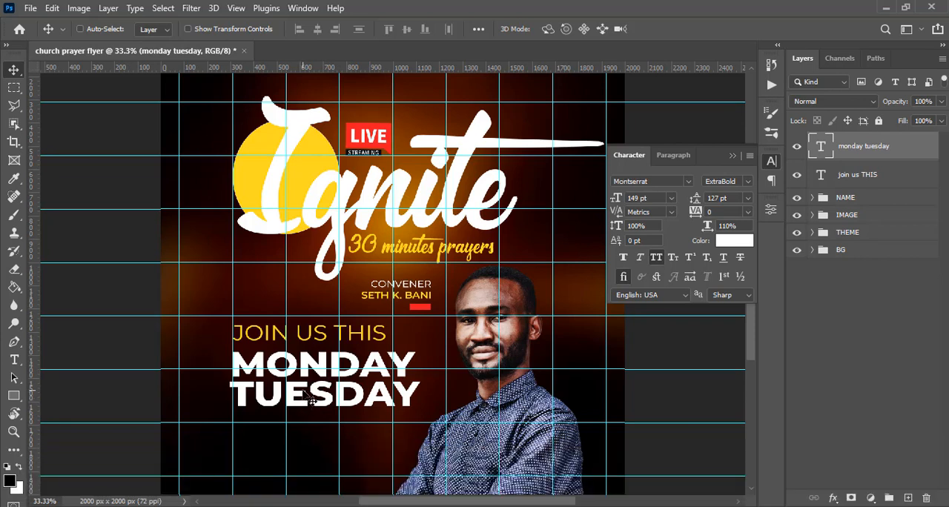
pyautogui.press('v')
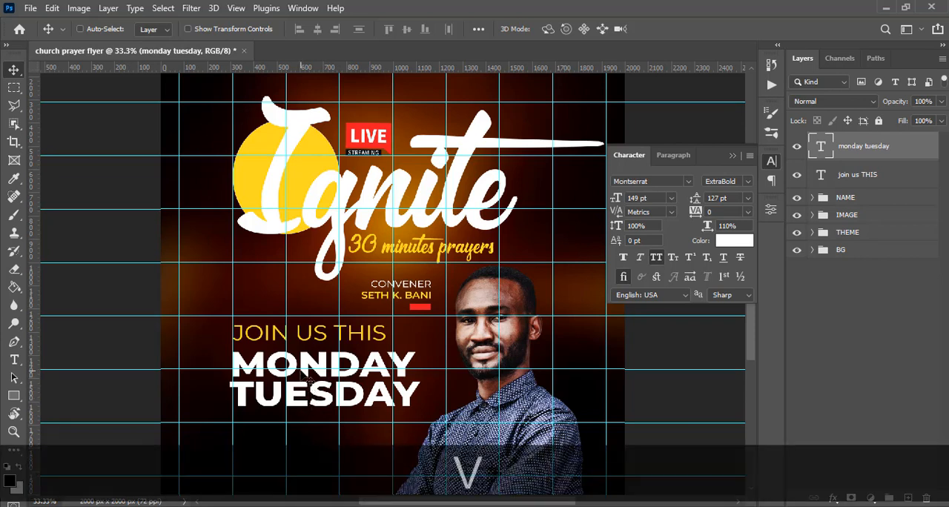
pyautogui.hotkey('shift', 'Up')
pyautogui.hotkey('shift', 'Up')
pyautogui.hotkey('shift', 'Up')
pyautogui.hotkey('shift', 'Up')
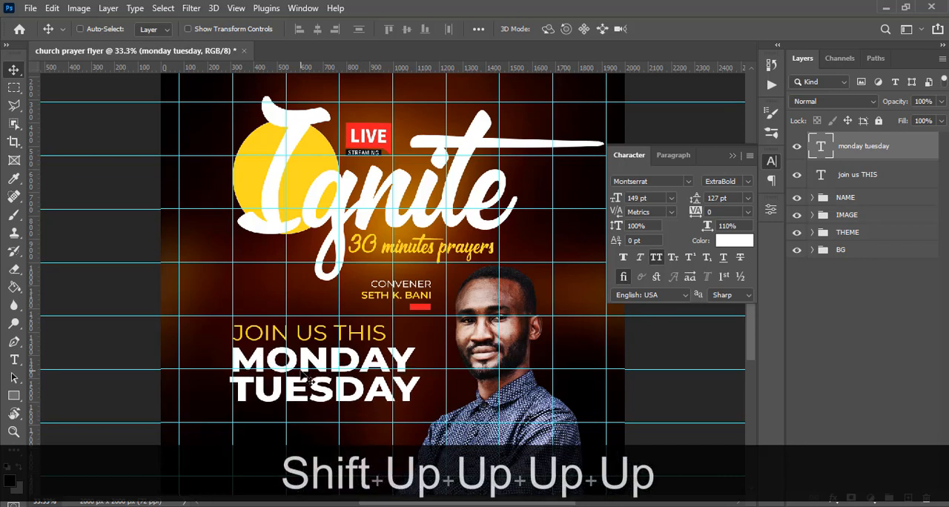
pyautogui.press('Up')
pyautogui.press('Up')
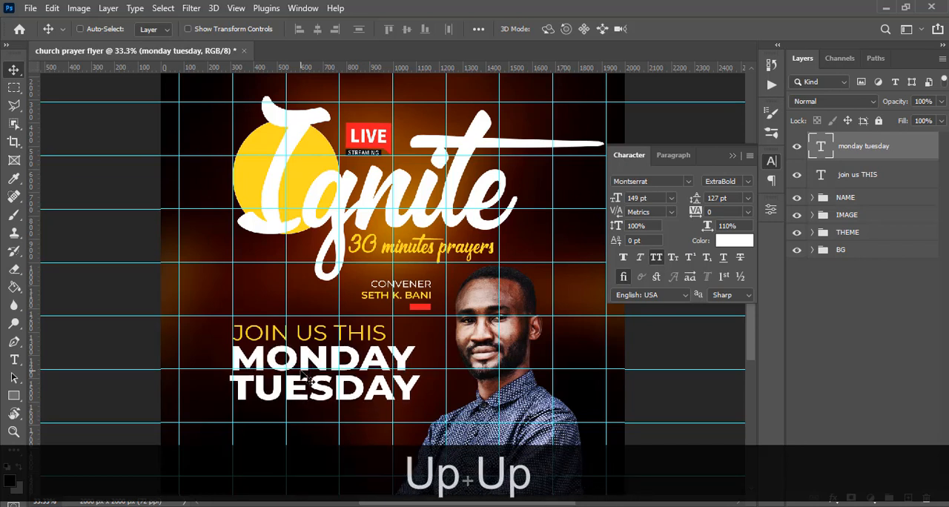
# Check the layout without guides, and with them shown nudge MONDAY TUESDAY right to the guide where JOIN US THIS starts.
pyautogui.hotkey('ctrl', 'h')
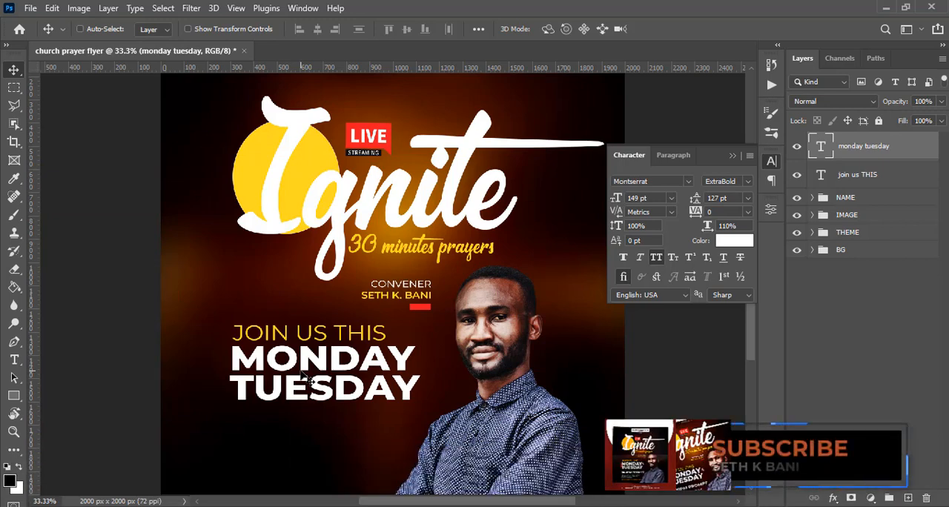
pyautogui.hotkey('ctrl', 'h')
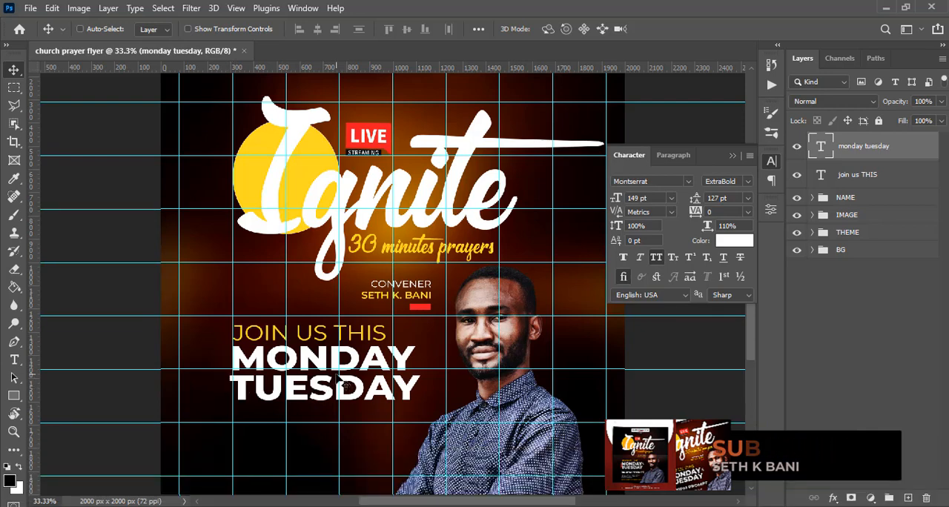
pyautogui.press('Right')
pyautogui.press('Right')
pyautogui.press('Right')
pyautogui.press('Right')
pyautogui.press('Right')
pyautogui.press('Right')
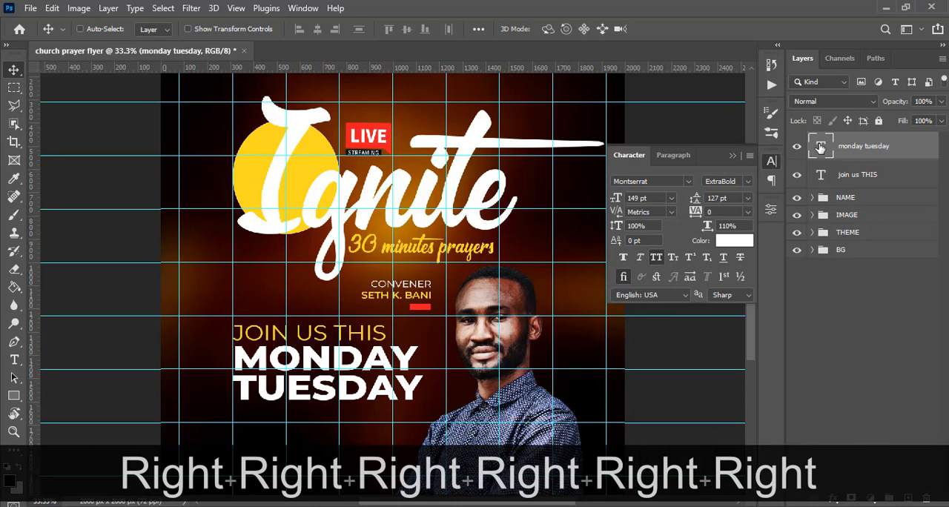
# Set the kerning before the M of MONDAY to -100, commit the text and hide the guides.
pyautogui.doubleClick(820, 146)
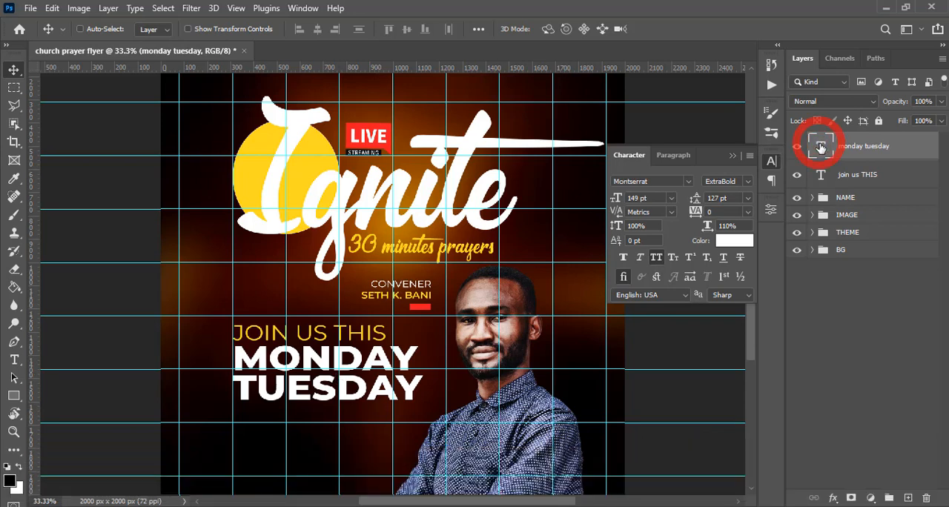
pyautogui.click(234, 355)
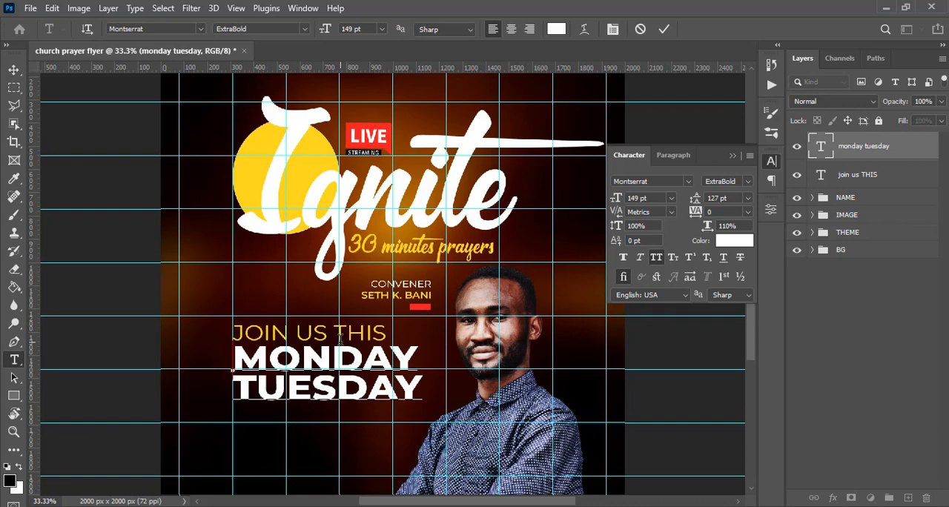
pyautogui.press('Up')
pyautogui.press('Up')
pyautogui.press('Up')
pyautogui.press('Left')
pyautogui.moveTo(619, 214); pyautogui.dragTo(611, 214)
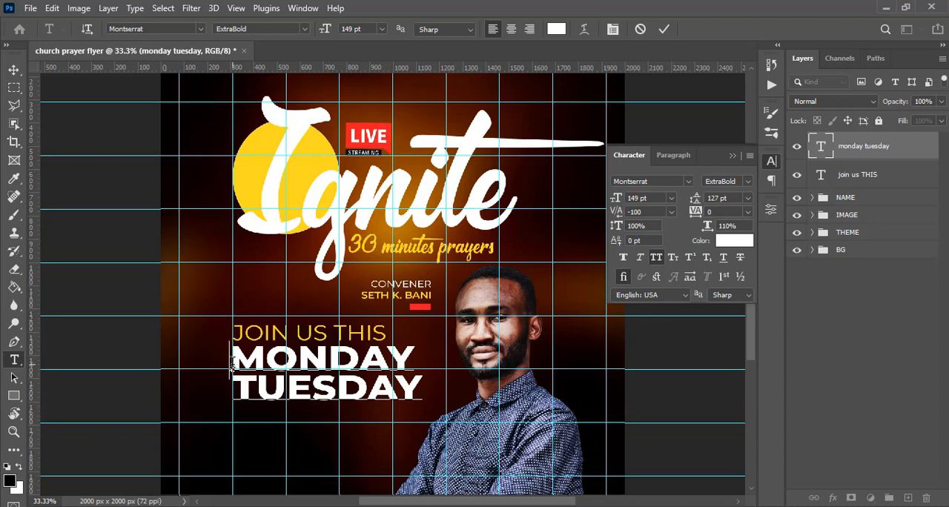
pyautogui.doubleClick(823, 149)
pyautogui.hotkey('ctrl', 'h')
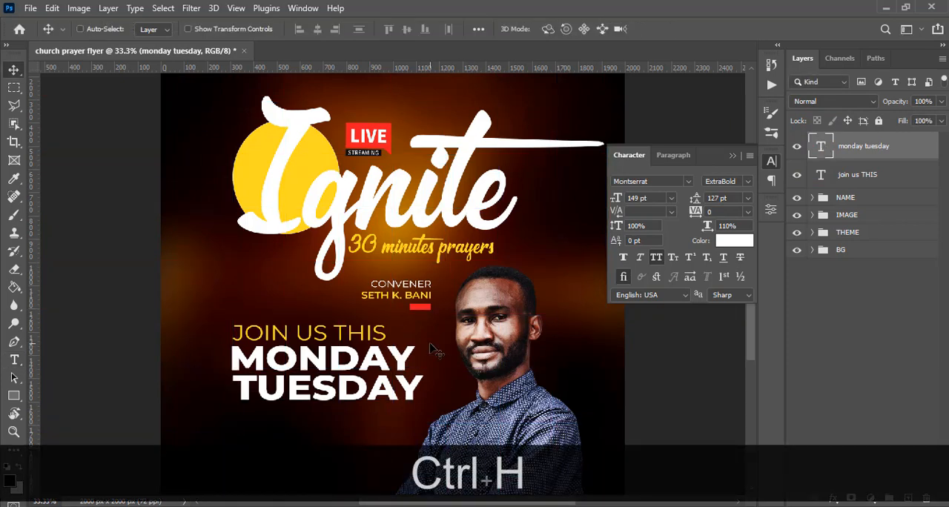
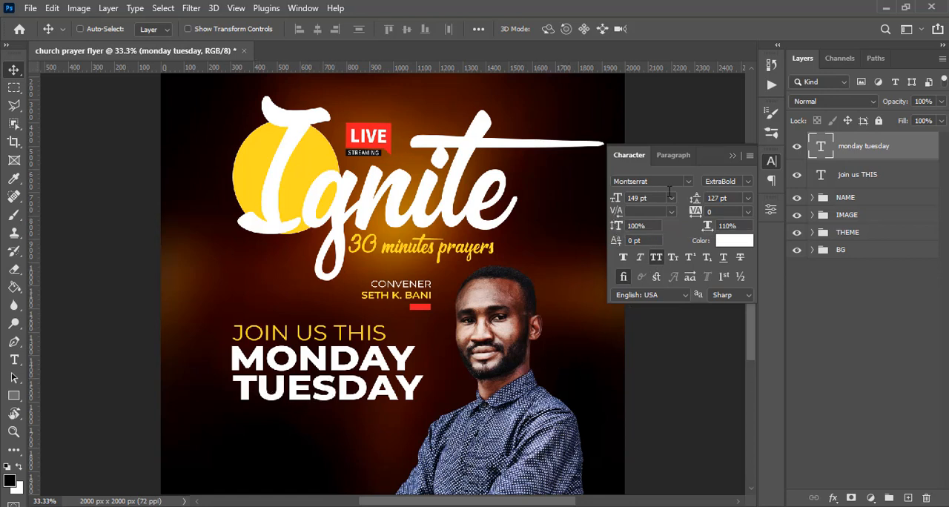
pyautogui.click(732, 156)
pyautogui.click(657, 258)
pyautogui.moveTo(728, 227); pyautogui.dragTo(747, 224)
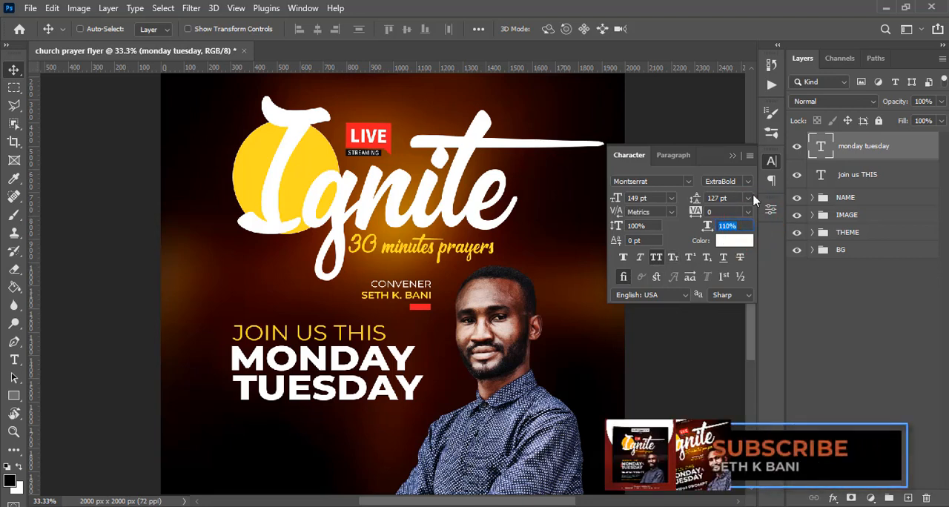
pyautogui.click(731, 155)
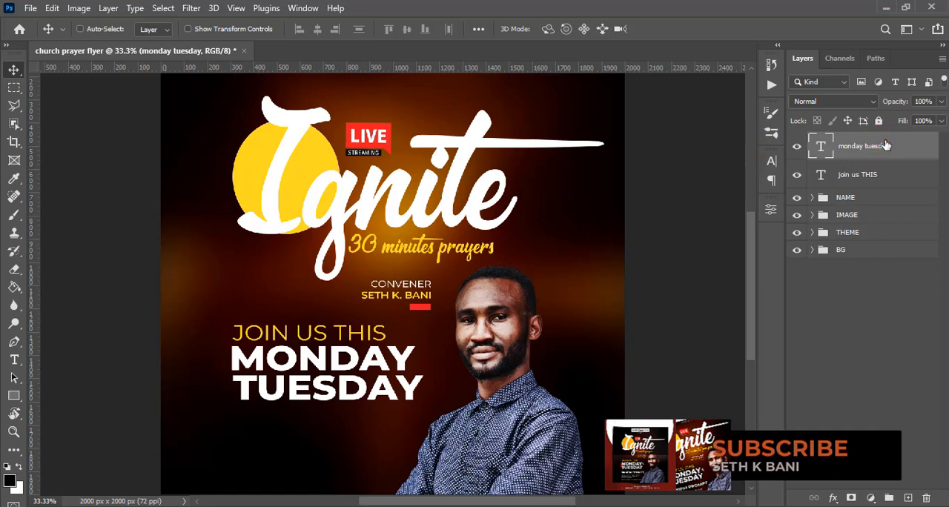
# Duplicate the MONDAY TUESDAY text layer, replace the copy's text with &, and place it just after MONDAY.
pyautogui.hotkey('ctrl', 'j')
pyautogui.press('v')
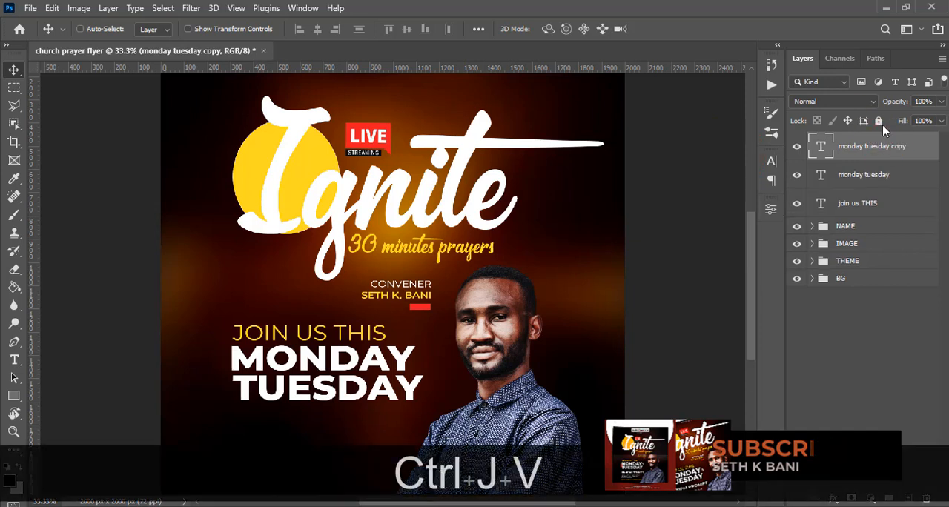
pyautogui.doubleClick(822, 147)
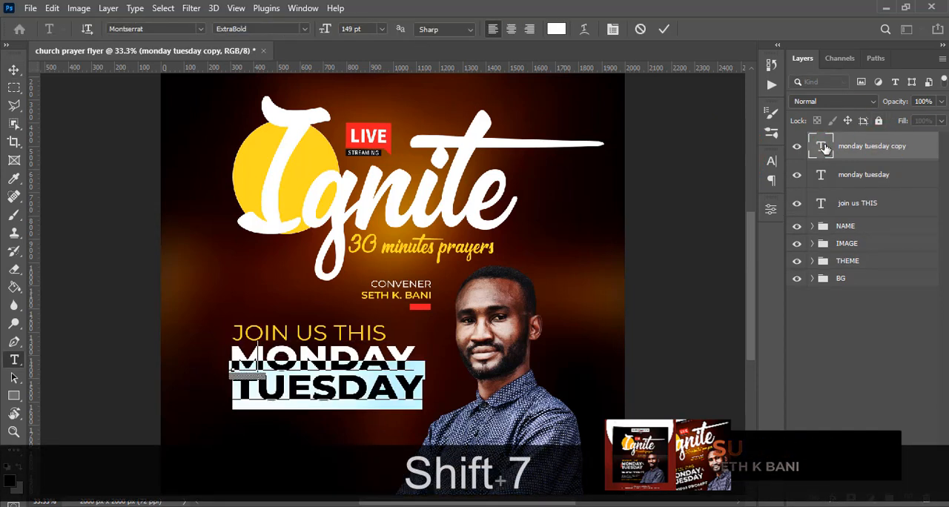
pyautogui.write('&v')
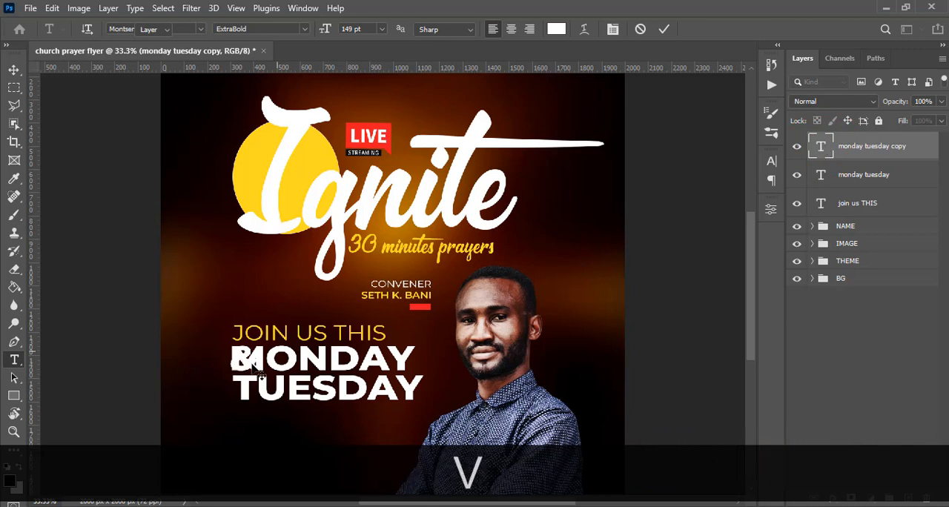
pyautogui.moveTo(256, 375); pyautogui.dragTo(430, 369)
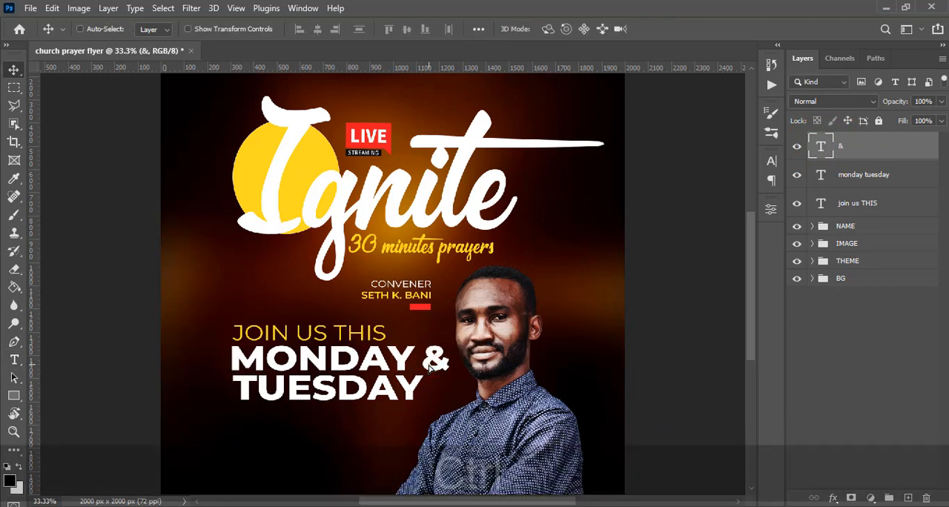
# Set the & text to 90 pt with the Montserrat Regular font style.
pyautogui.click(771, 162)
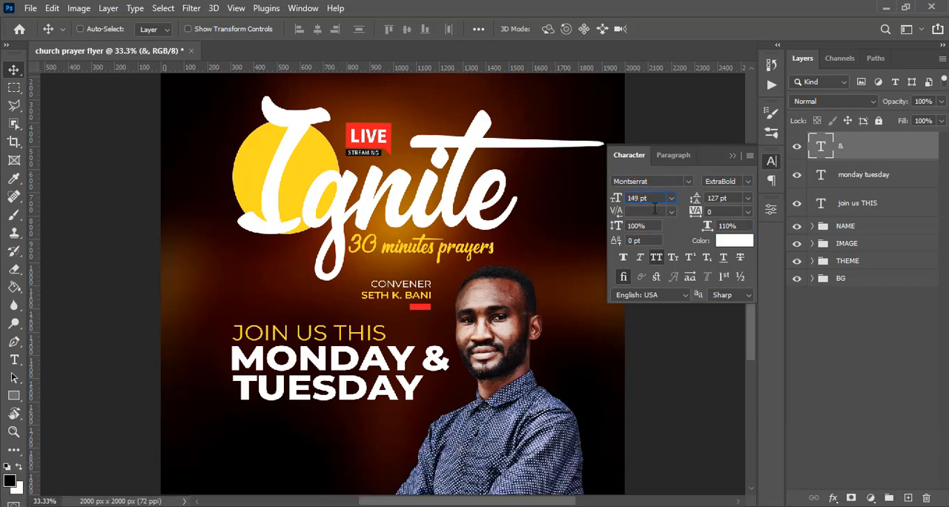
pyautogui.click(655, 197)
pyautogui.write('90')
pyautogui.press('Return')
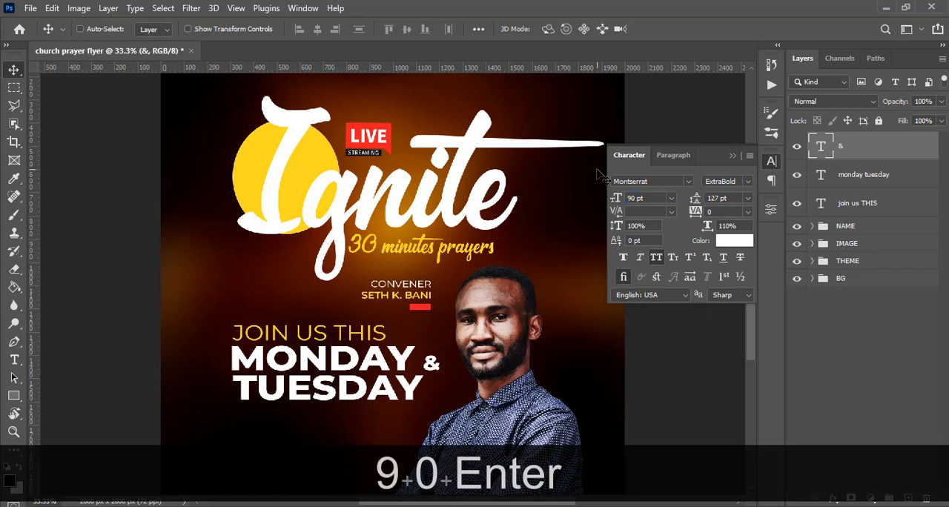
pyautogui.click(749, 183)
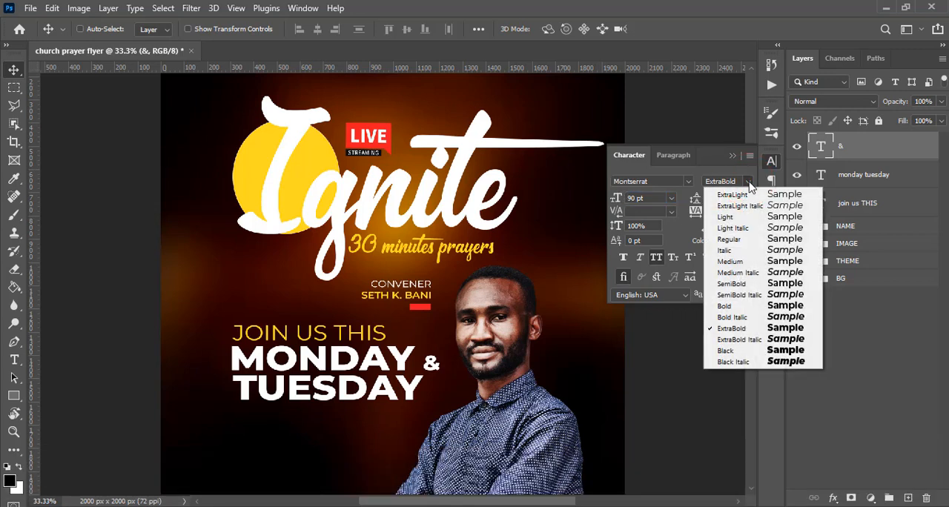
pyautogui.click(729, 240)
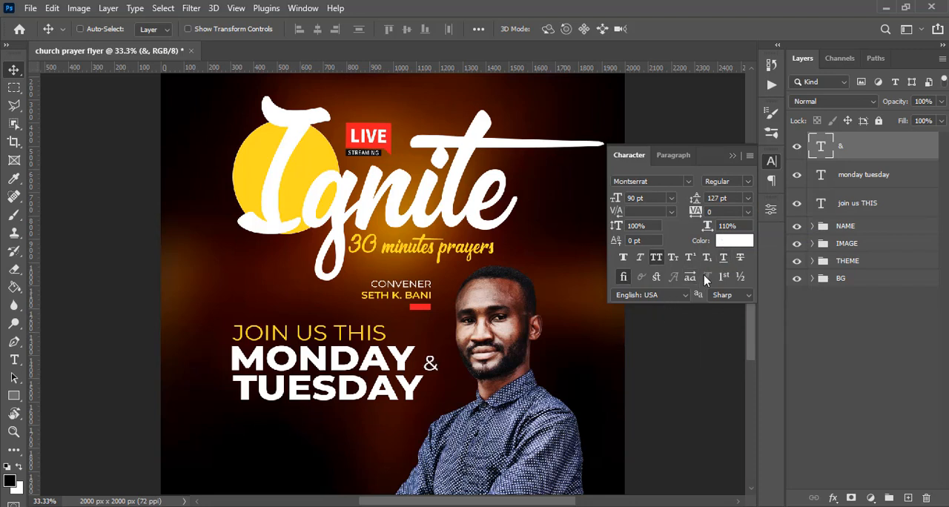
# Move the & up slightly and nudge it left until it sits close to the Y of MONDAY.
pyautogui.moveTo(436, 366)
pyautogui.mouseDown()
pyautogui.moveTo(450, 366)
pyautogui.moveTo(434, 366)
pyautogui.mouseUp()
pyautogui.press('Up')
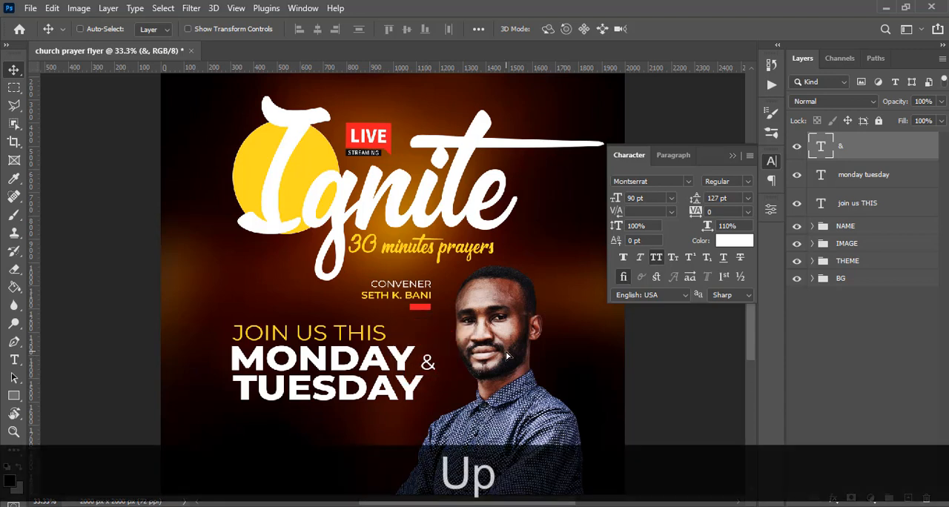
pyautogui.press('Left')
pyautogui.press('Left')
pyautogui.press('Left')
pyautogui.press('Left')
pyautogui.press('Left')
pyautogui.press('Left')
pyautogui.press('Left')
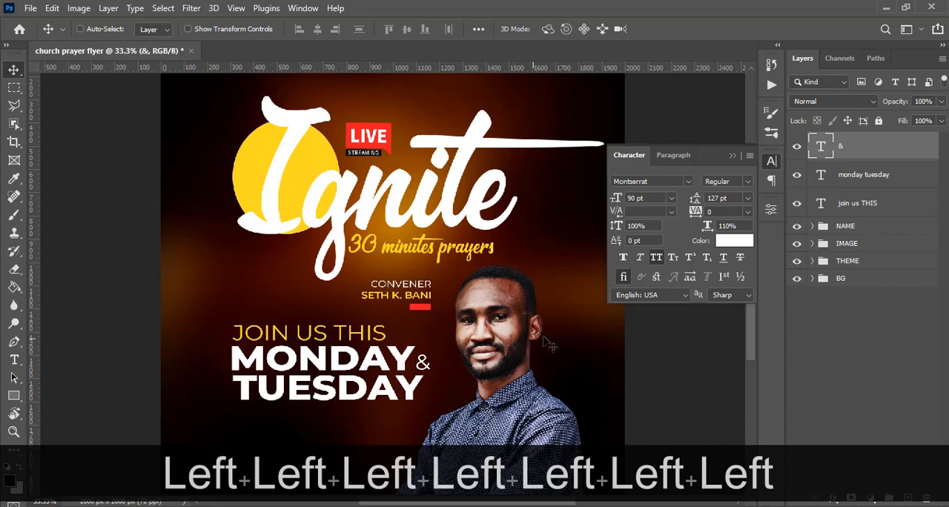
pyautogui.click(731, 157)
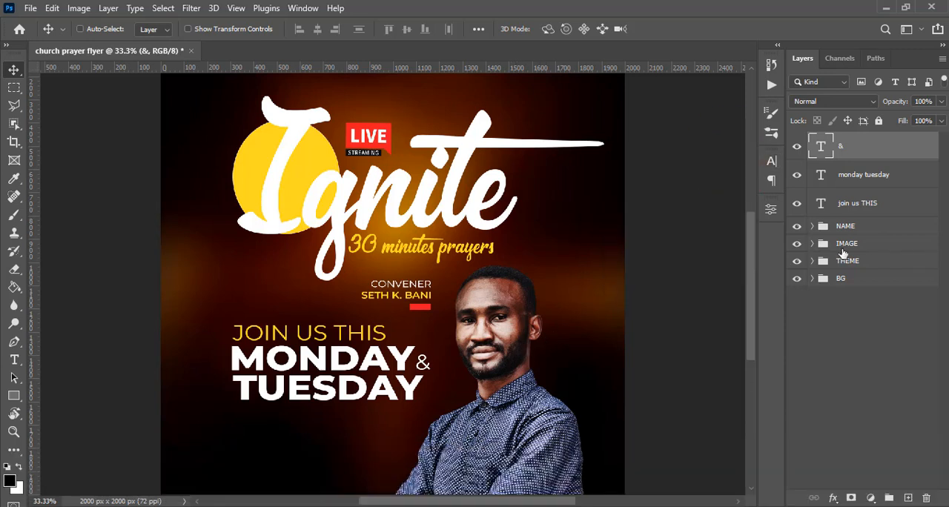
# Duplicate the & text, place the copy below TUESDAY at the starting edge of JOIN US THIS, and show the guides.
pyautogui.hotkey('ctrl', 'j')
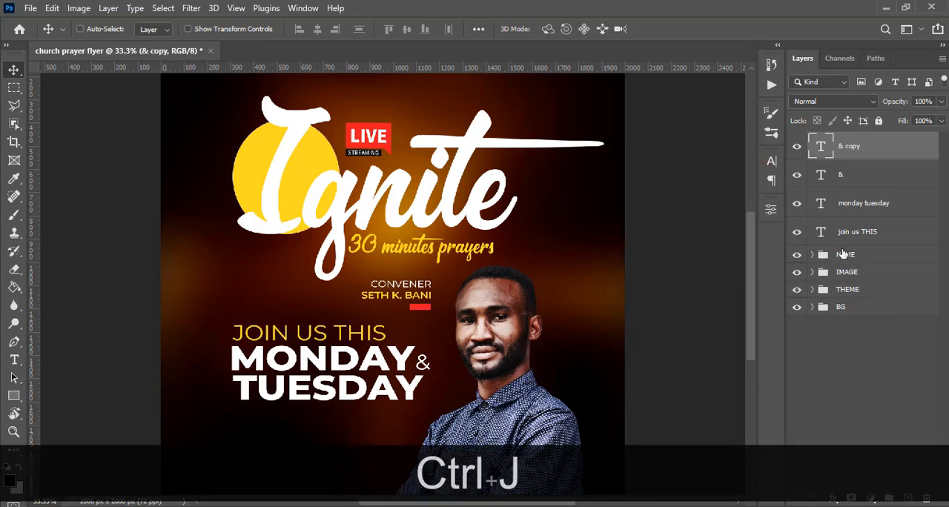
pyautogui.moveTo(423, 379); pyautogui.dragTo(297, 432)
pyautogui.scroll(-3, 300, 423)
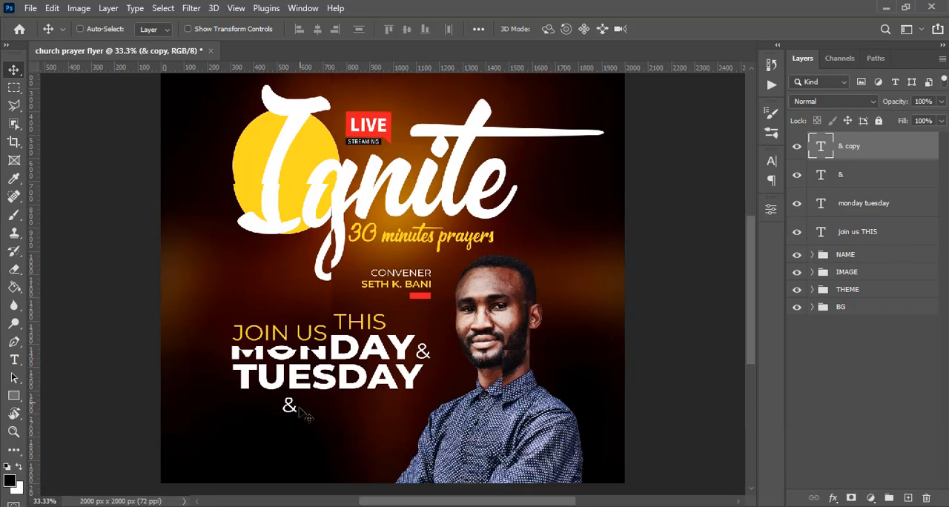
pyautogui.scroll(-1, 300, 414)
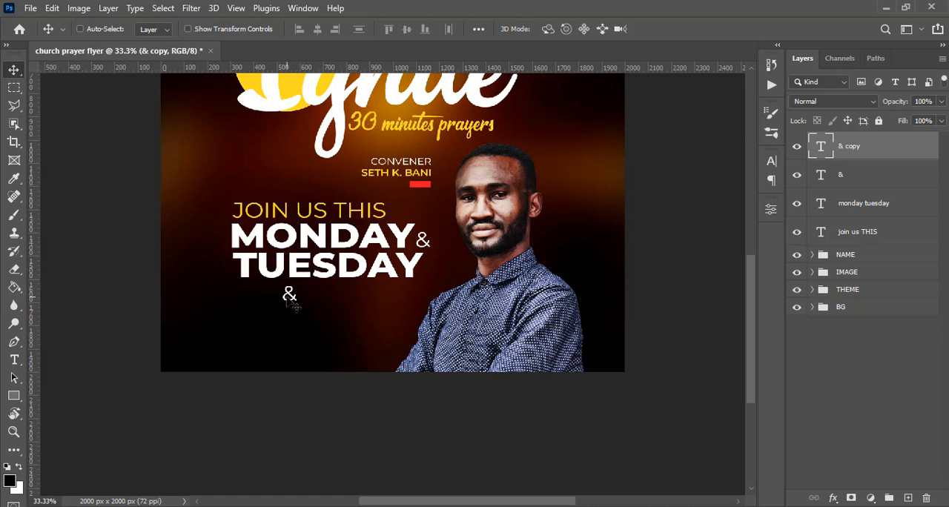
pyautogui.moveTo(293, 301); pyautogui.dragTo(247, 299)
pyautogui.hotkey('ctrl', 'h')
# Copy 9:00PM PROMPT from 10.txt in Notepad and replace the lower & text in Photoshop with it.
pyautogui.hotkey('alt', 'Tab')
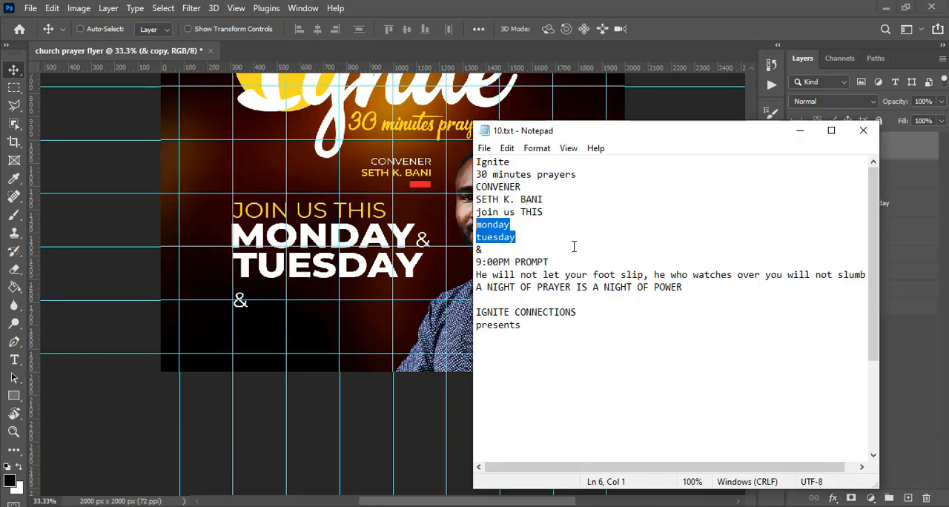
pyautogui.moveTo(544, 262); pyautogui.dragTo(475, 262)
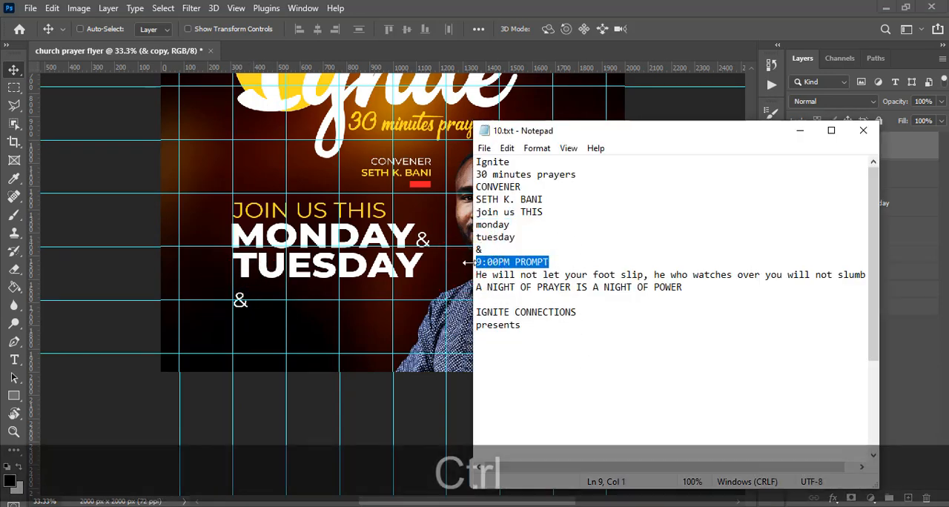
pyautogui.hotkey('ctrl', 'c')
pyautogui.click(525, 6)
pyautogui.doubleClick(819, 146)
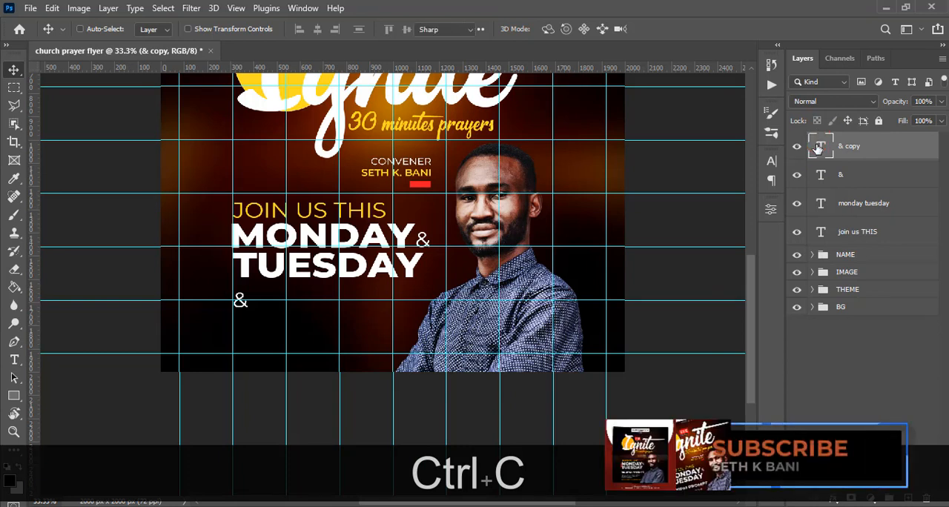
pyautogui.hotkey('ctrl', 'v')
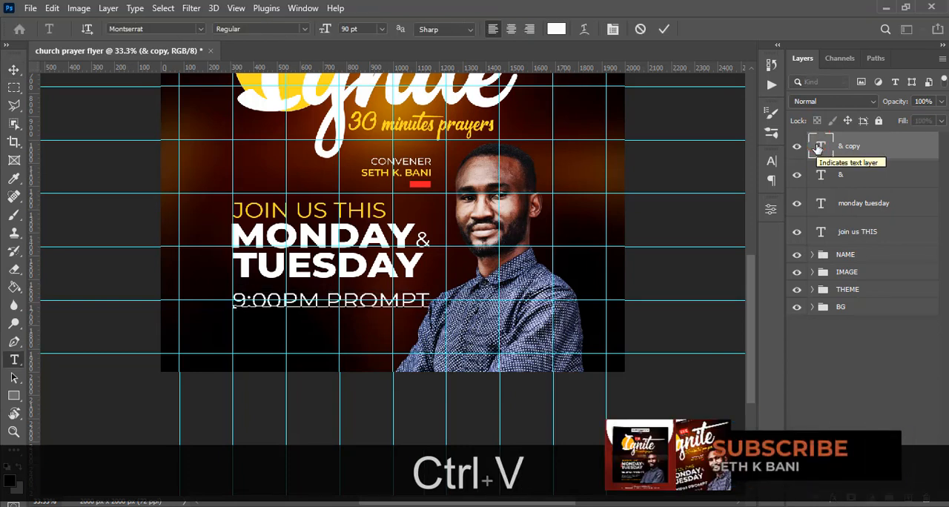
pyautogui.hotkey('ctrl', 'Return')
pyautogui.press('v')
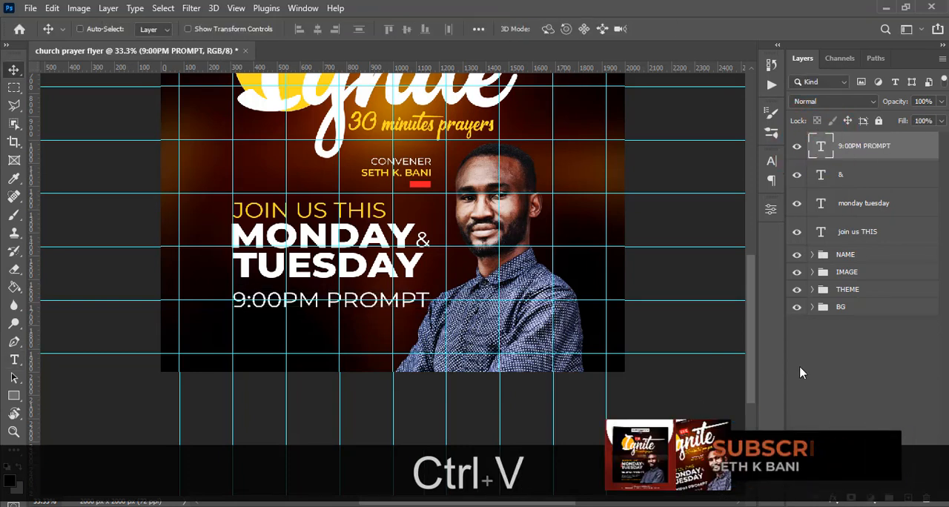
# Set the 9:00PM PROMPT text to Bold at 84 pt so it matches the width of TUESDAY.
pyautogui.click(772, 162)
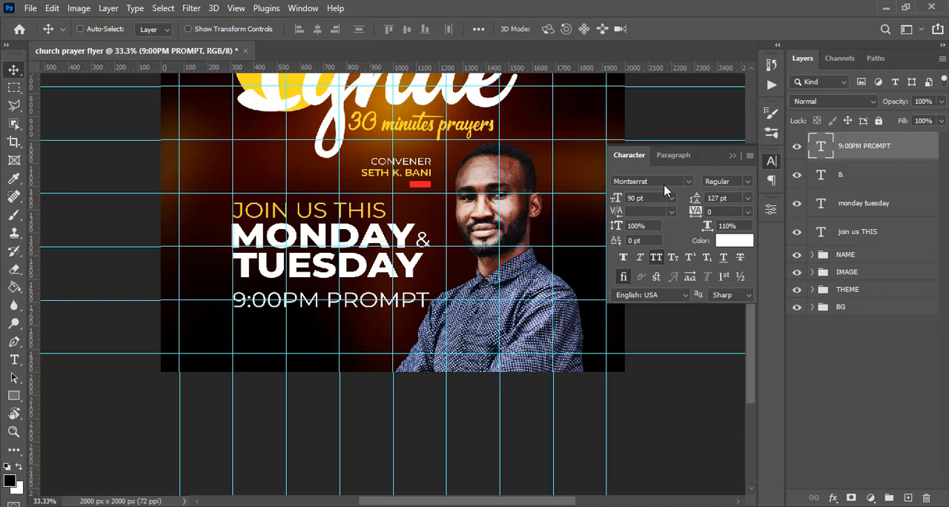
pyautogui.click(749, 185)
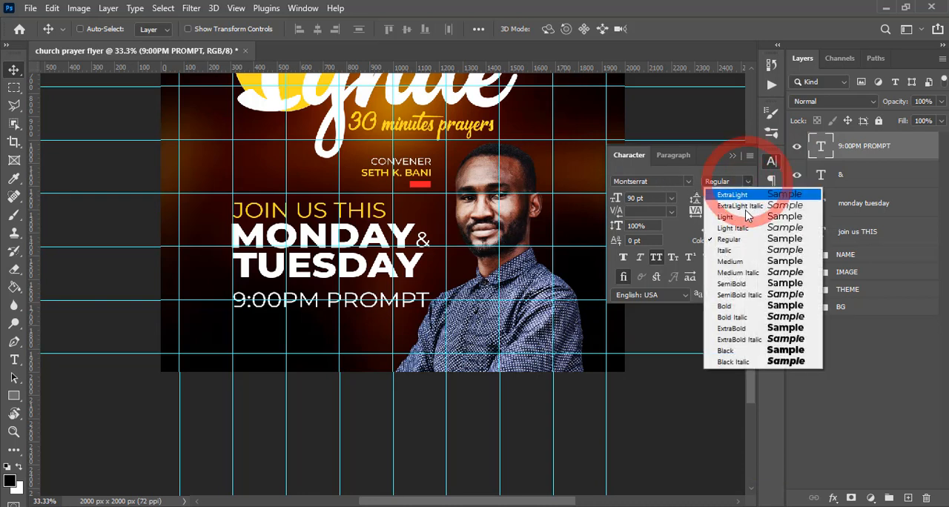
pyautogui.click(727, 304)
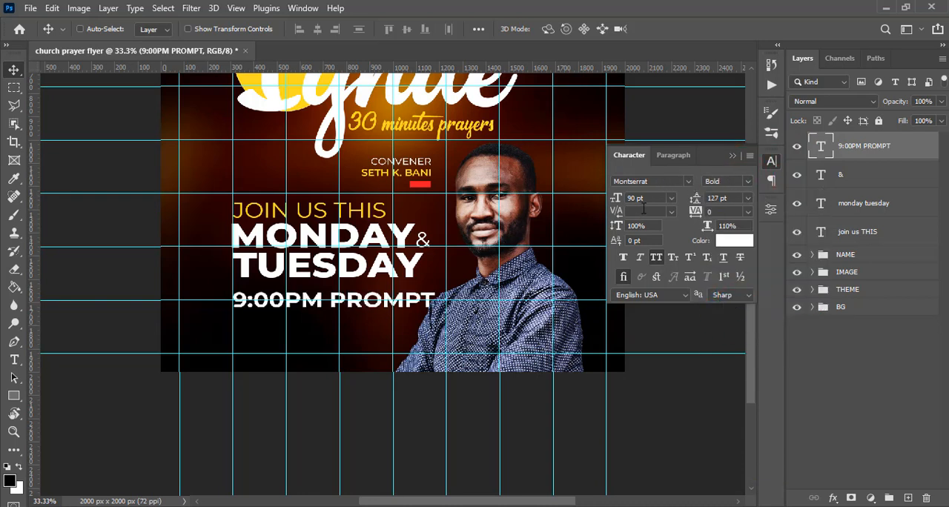
pyautogui.click(618, 199)
pyautogui.write('84')
pyautogui.press('Return')
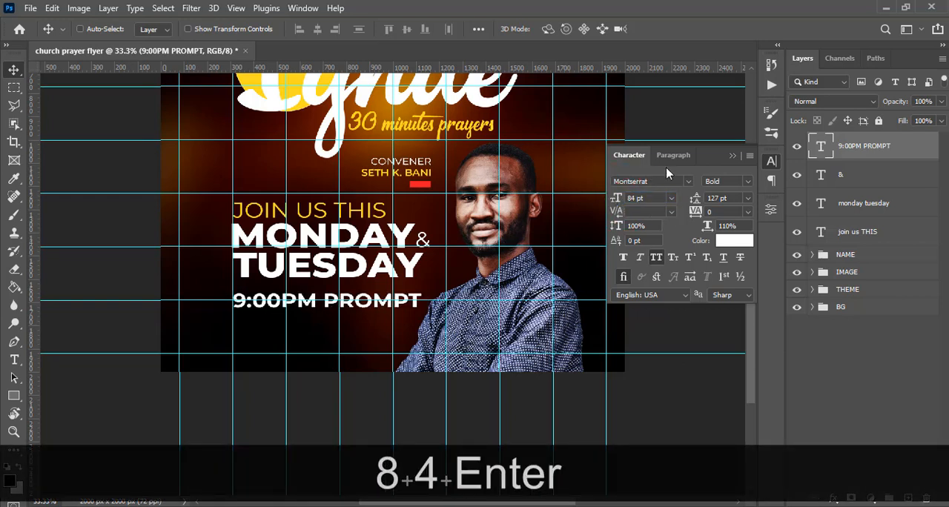
pyautogui.click(631, 226)
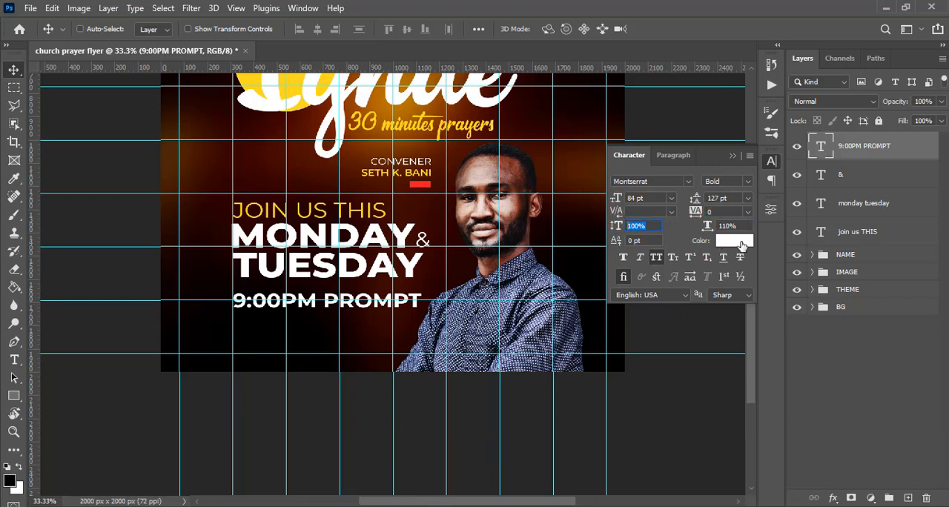
pyautogui.click(732, 156)
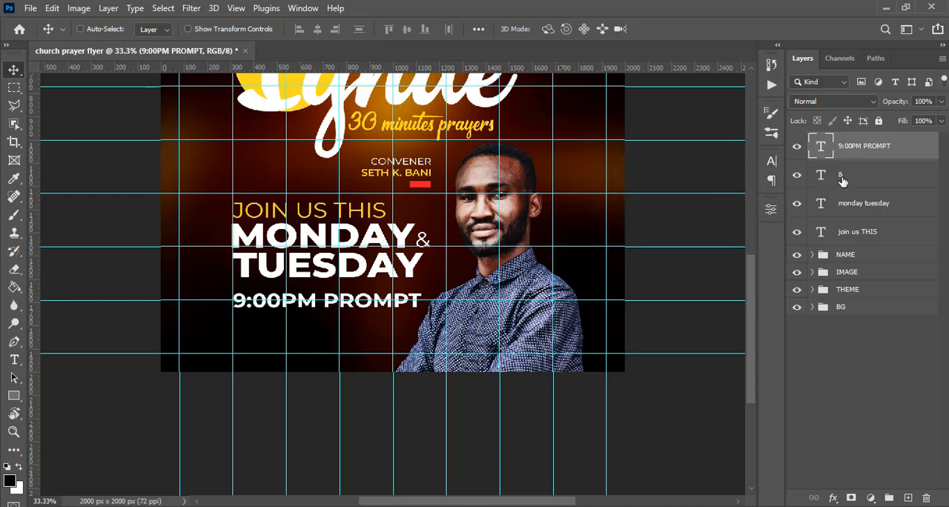
# Group the &, monday tuesday and join us THIS layers and name the group DATE.
pyautogui.click(843, 178)
pyautogui.keyDown('shift'); pyautogui.click(856, 234); pyautogui.keyUp('shift')
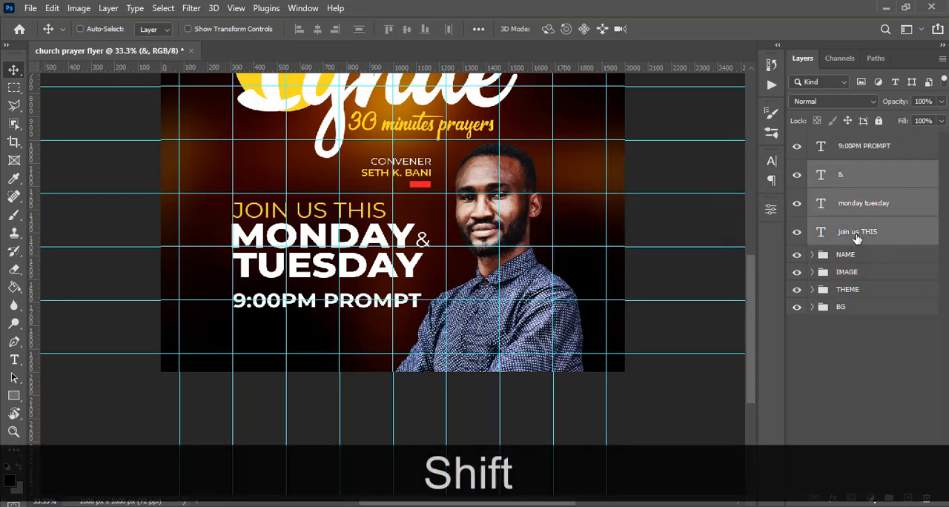
pyautogui.hotkey('ctrl', 'shift', 'g')
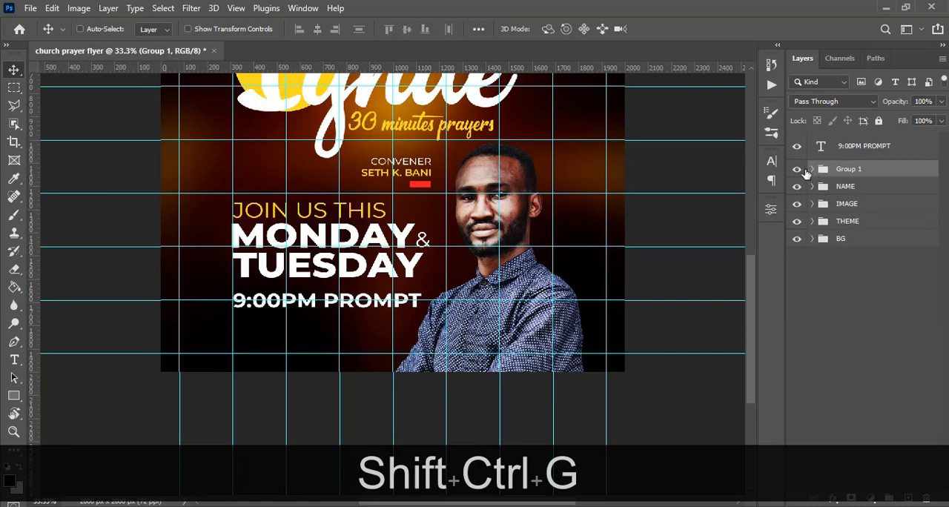
pyautogui.click(799, 170)
pyautogui.click(799, 170)
pyautogui.doubleClick(849, 169)
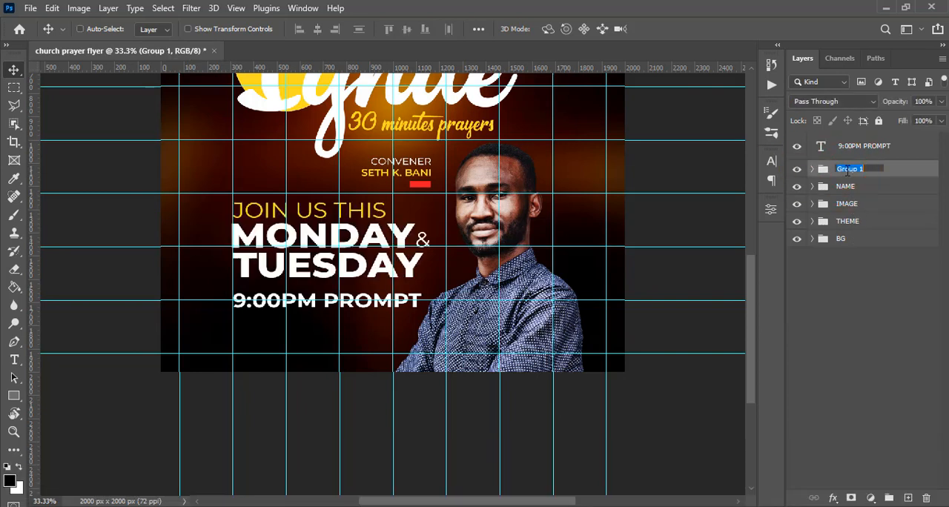
pyautogui.write('DATE')
pyautogui.press('Return')
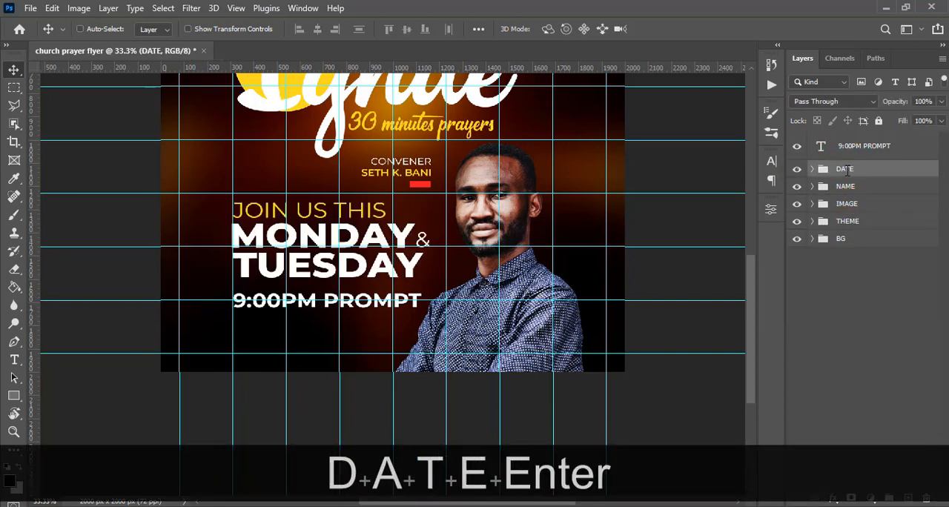
# Hide the guides, then put the 9:00PM PROMPT layer in its own group named TIME.
pyautogui.hotkey('ctrl', 'h')
pyautogui.click(849, 151)
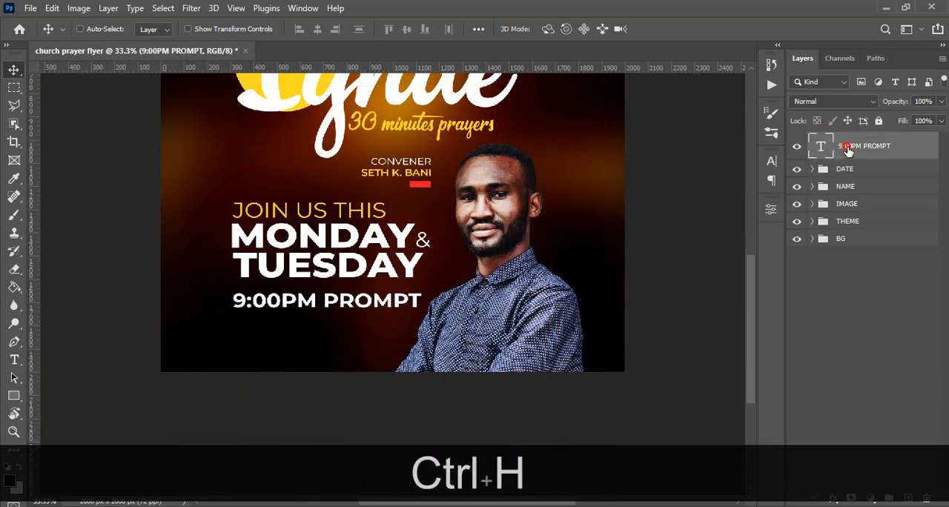
pyautogui.doubleClick(849, 148)
pyautogui.hotkey('ctrl', 'g')
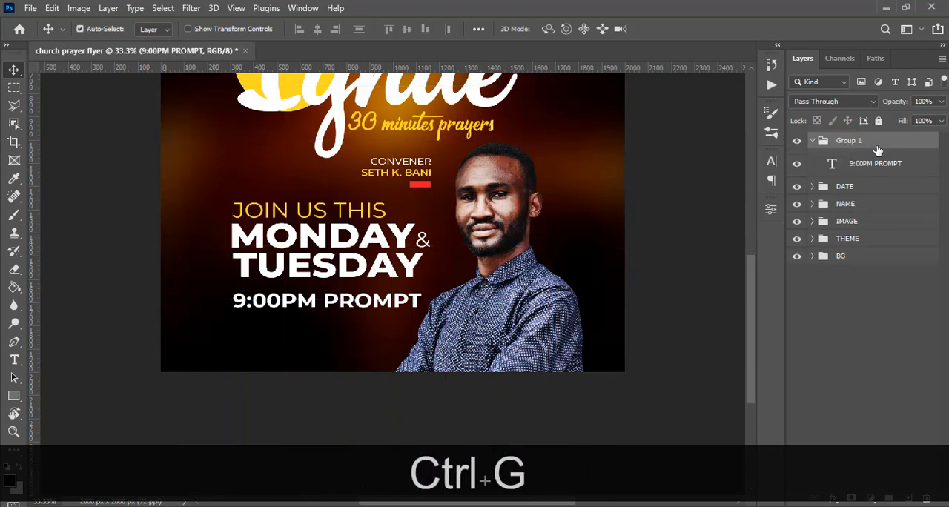
pyautogui.doubleClick(853, 140)
pyautogui.write('TIME')
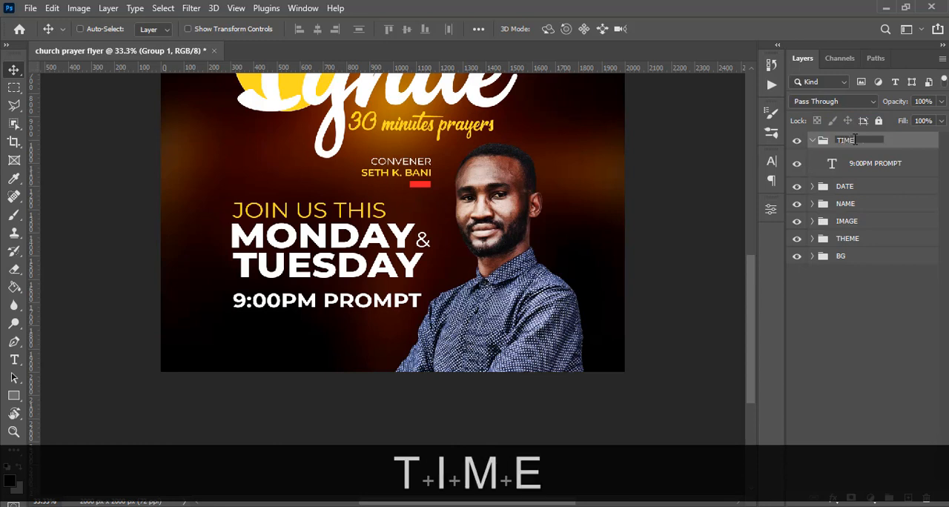
pyautogui.press('Return')
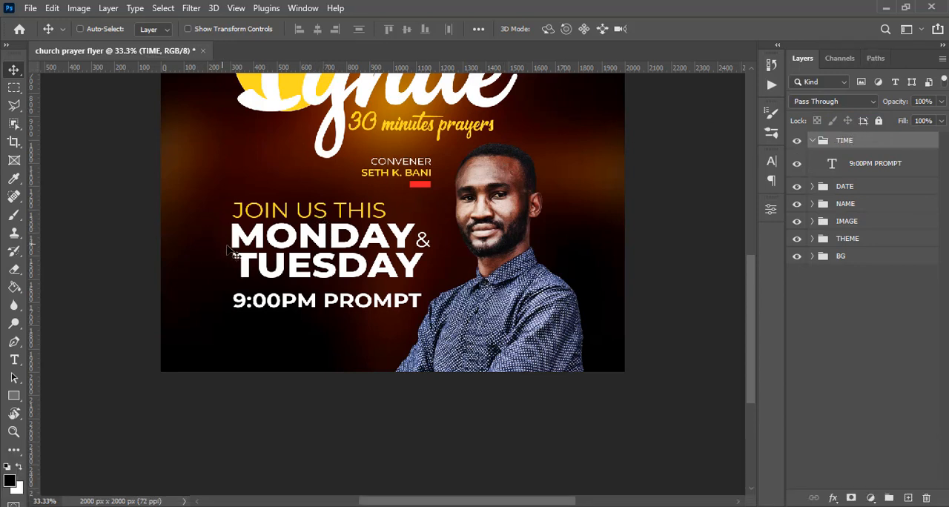
pyautogui.hotkey('ctrl', '=')
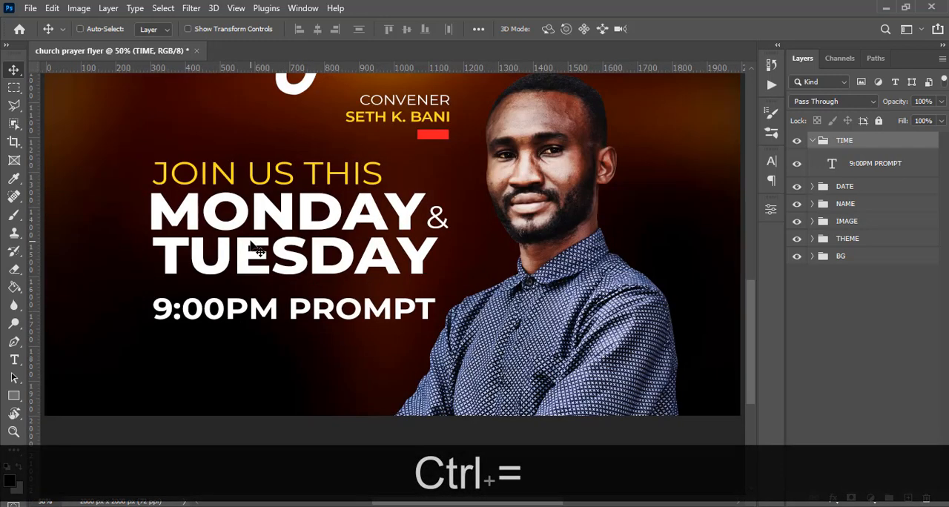
# Draw a thin vertical rectangle shape about 5 x 123 px just before the MONDAY TUESDAY text.
pyautogui.press('v')
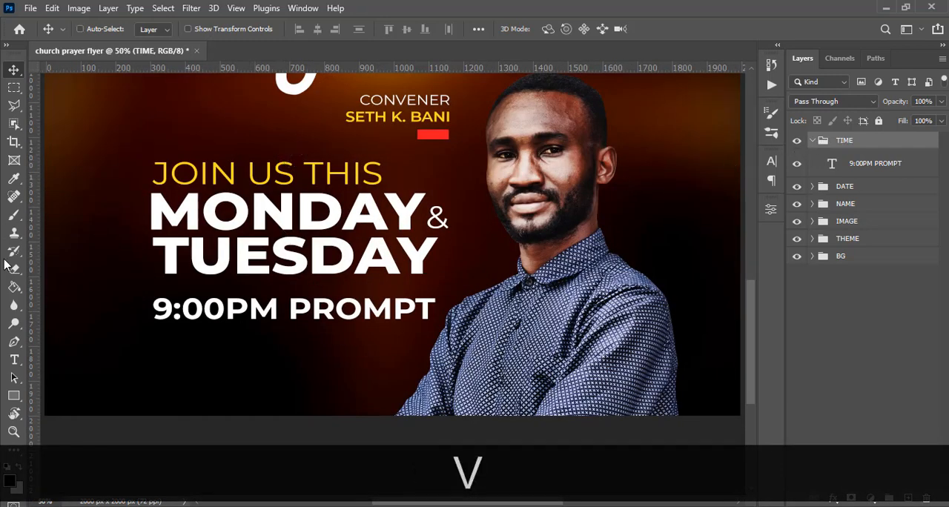
pyautogui.click(14, 396)
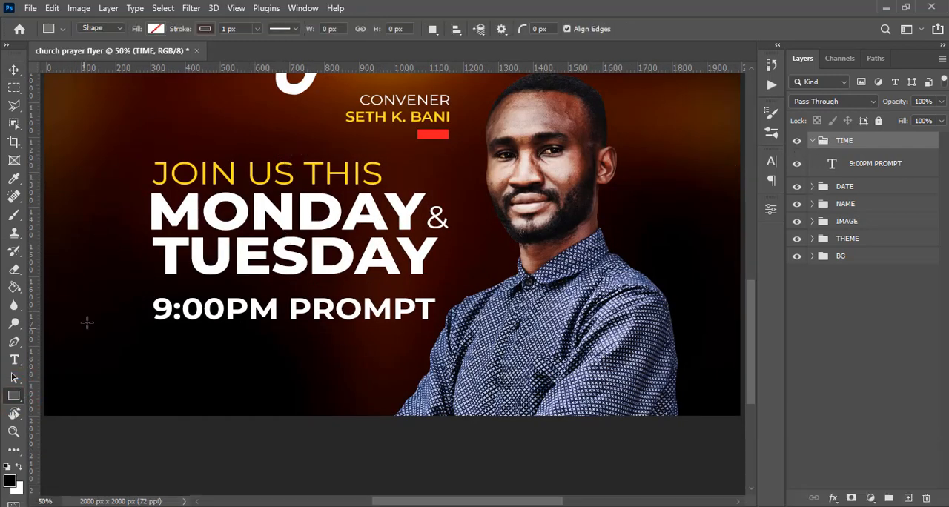
pyautogui.moveTo(141, 215); pyautogui.dragTo(145, 259)
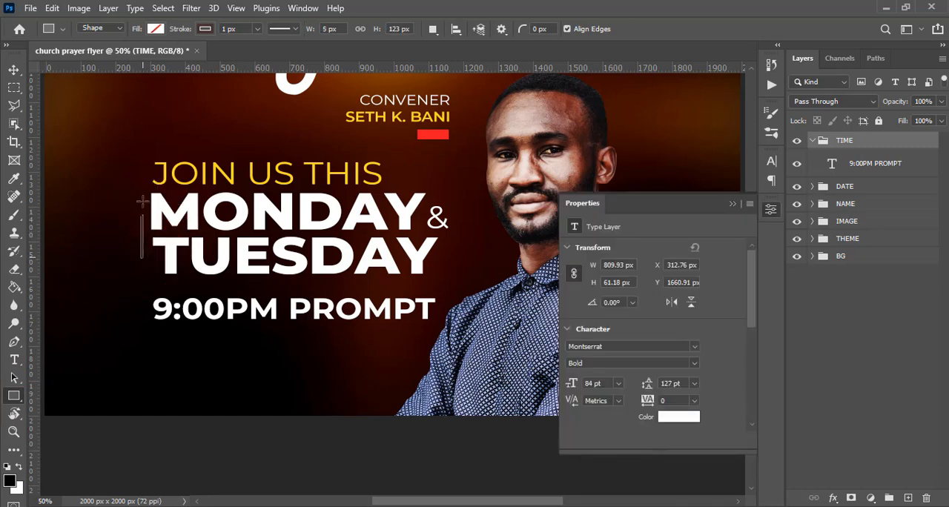
# Remove the thin rectangle's stroke and fill it with the red sampled from the bar under the convener's name.
pyautogui.click(205, 29)
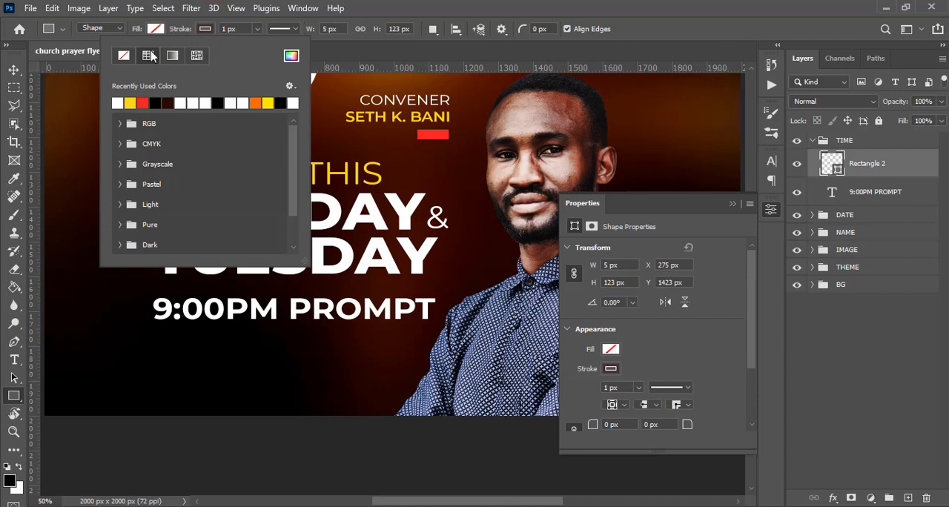
pyautogui.click(121, 61)
pyautogui.click(155, 29)
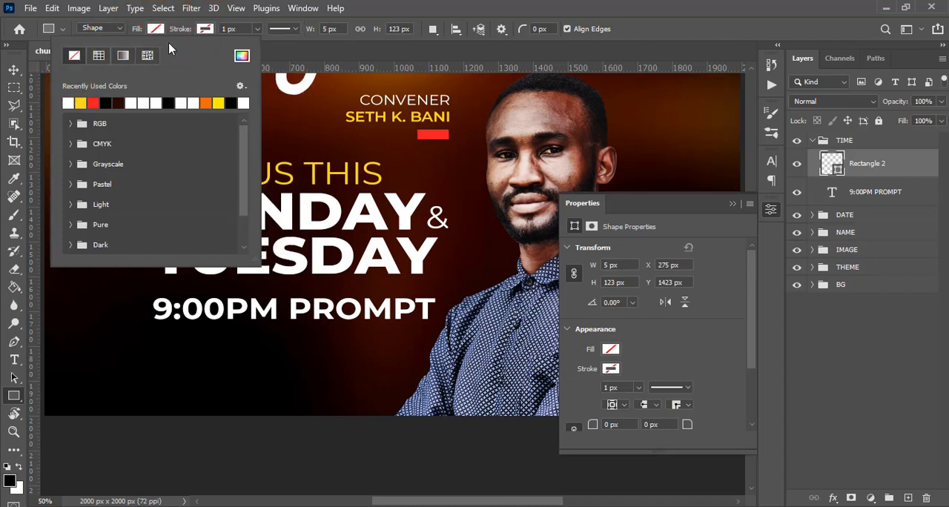
pyautogui.click(241, 55)
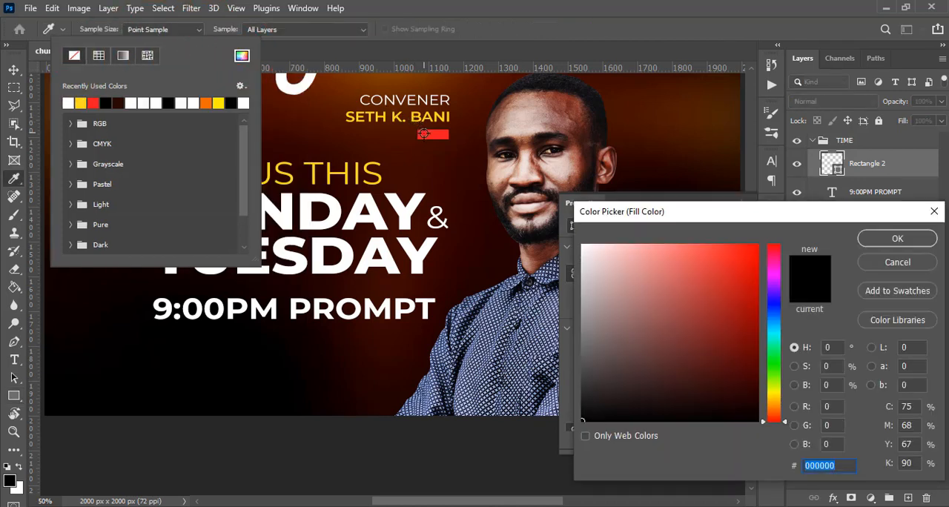
pyautogui.click(424, 134)
pyautogui.click(882, 238)
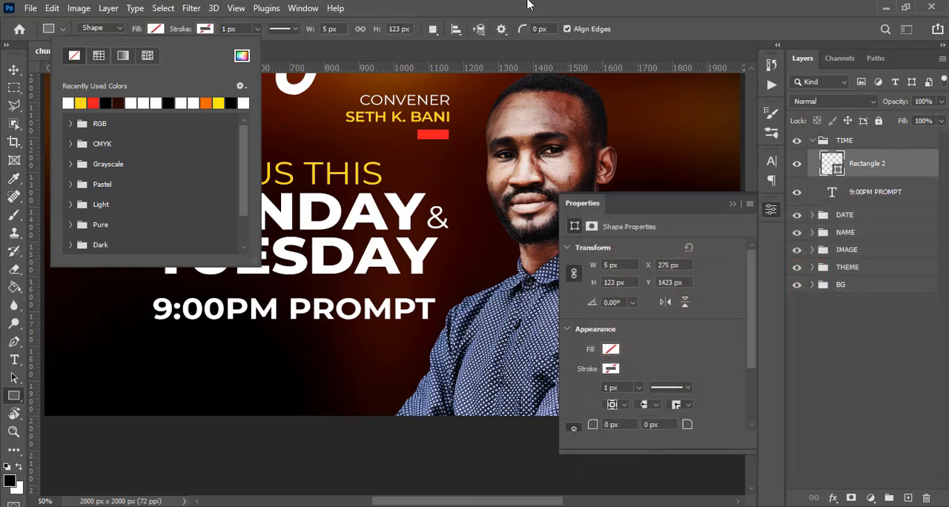
pyautogui.press('v')
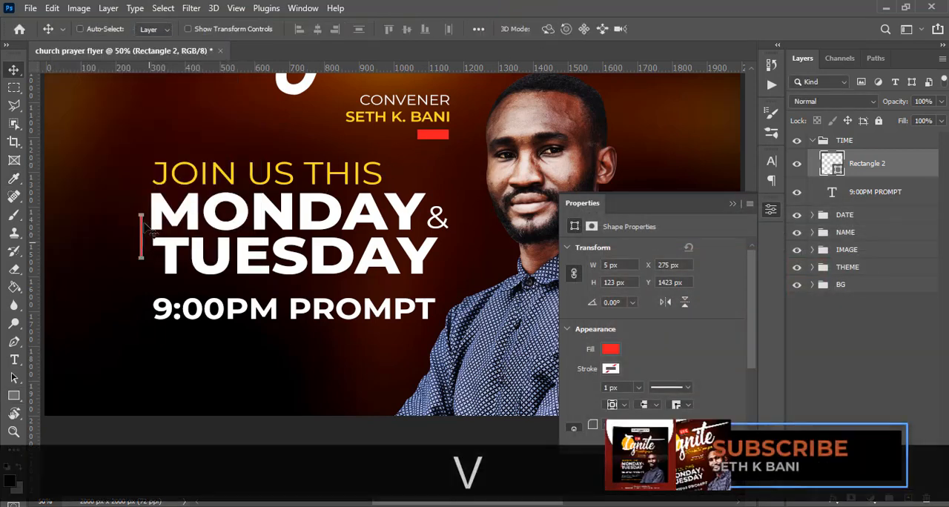
# Show the guides and nudge the red vertical bar right to X 307 px, near the text's left guide.
pyautogui.press('Right')
pyautogui.press('Right')
pyautogui.press('Right')
pyautogui.press('Right')
pyautogui.press('Right')
pyautogui.press('Right')
pyautogui.press('Right')
pyautogui.press('Right')
pyautogui.press('Right')
pyautogui.press('Right')
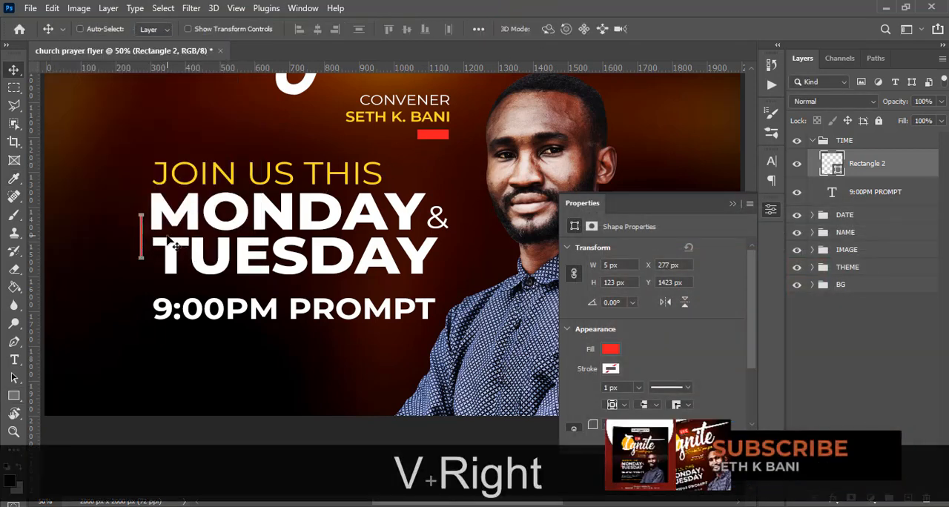
pyautogui.press('ctrl')
pyautogui.hotkey('ctrl', 'h')
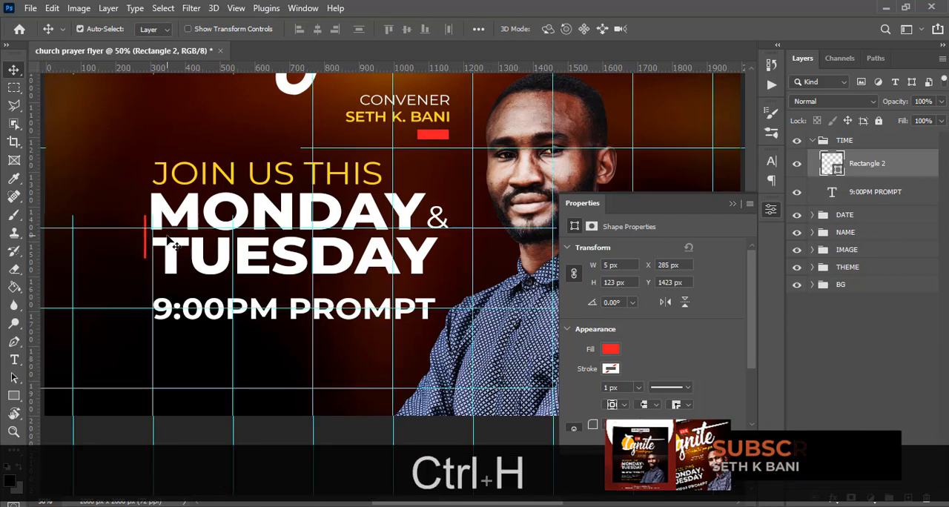
pyautogui.hotkey('shift', 'Right')
pyautogui.hotkey('shift', 'Right')
pyautogui.press('Right')
pyautogui.press('Right')
pyautogui.press('Right')
pyautogui.press('Right')
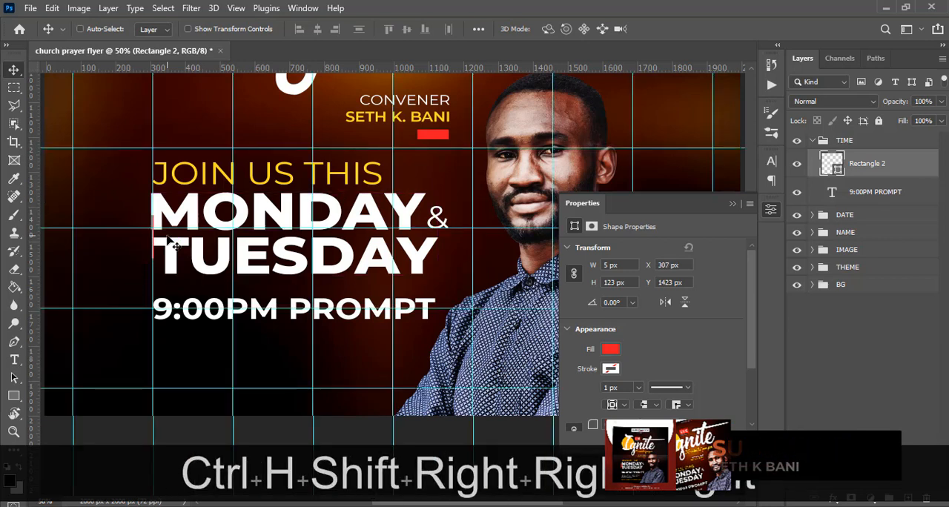
pyautogui.press('Left')
pyautogui.press('Left')
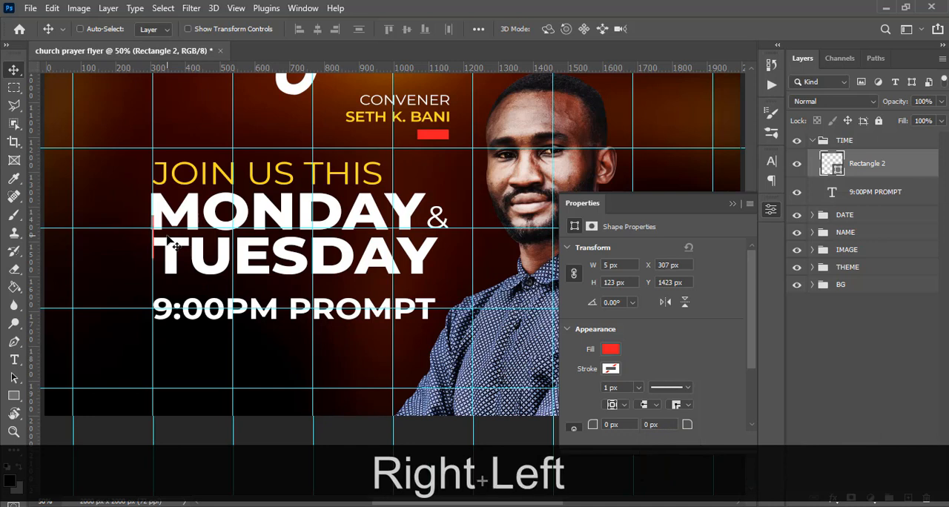
# Expand the DATE group and move the Rectangle 2 layer from TIME to the top of DATE.
pyautogui.click(812, 214)
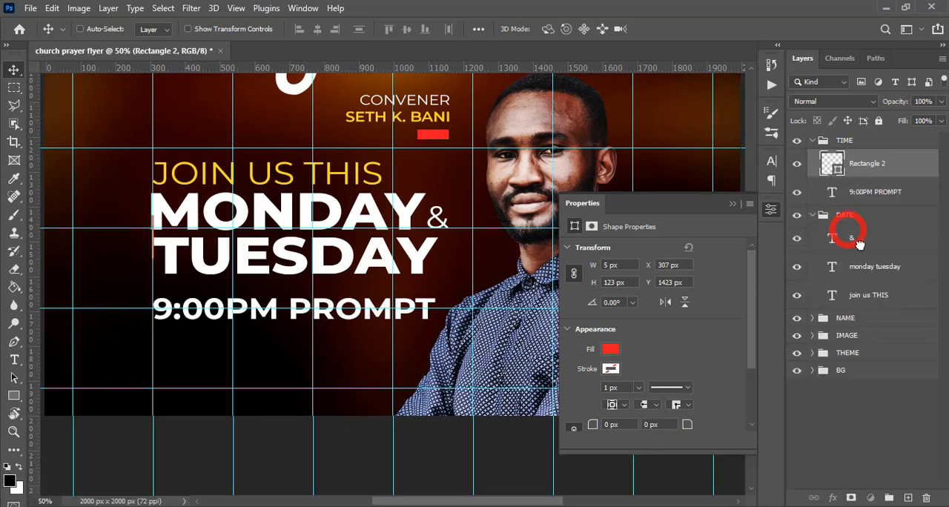
pyautogui.moveTo(858, 244); pyautogui.dragTo(858, 245)
pyautogui.click(834, 222)
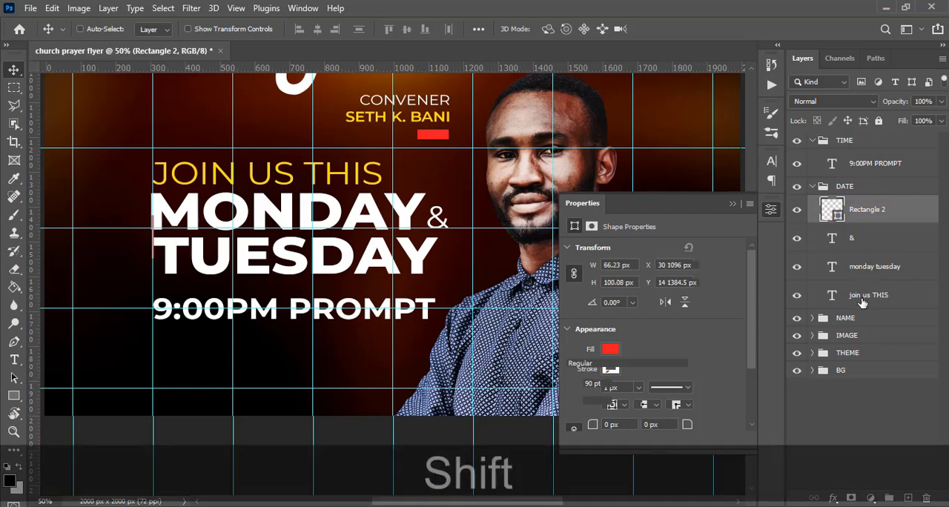
# Shift the join us THIS, monday tuesday and & layers together 18 px to the right.
pyautogui.keyDown('shift'); pyautogui.click(865, 300); pyautogui.keyUp('shift')
pyautogui.press('v')
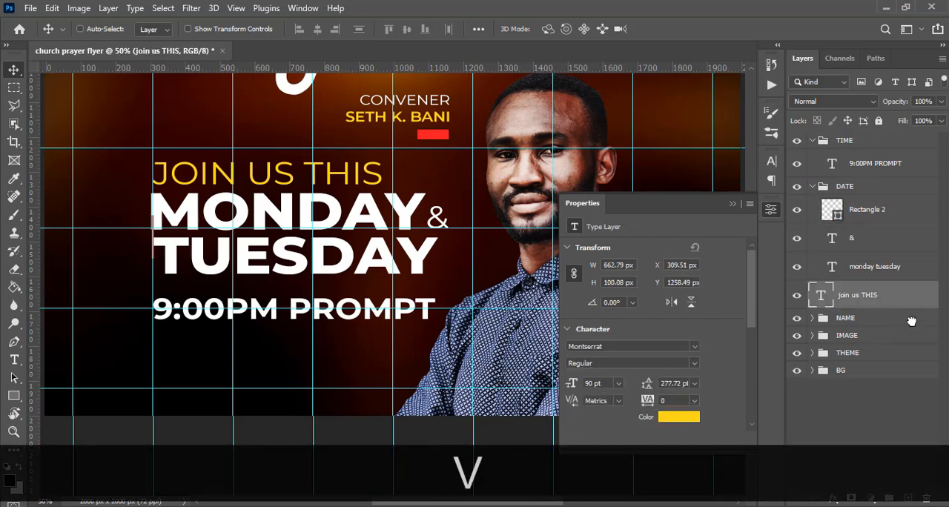
pyautogui.keyDown('shift'); pyautogui.click(867, 237); pyautogui.keyUp('shift')
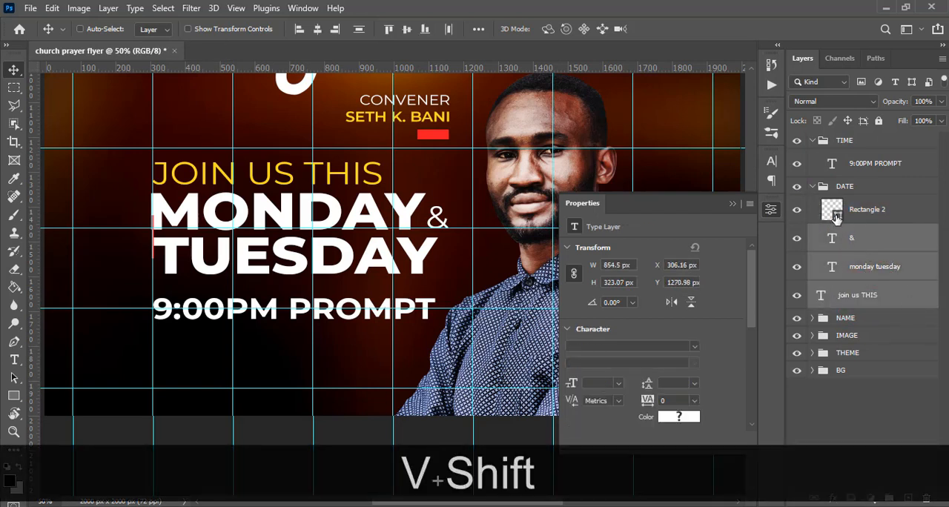
pyautogui.press('Right')
pyautogui.press('Right')
pyautogui.press('Right')
pyautogui.press('Right')
pyautogui.press('Right')
pyautogui.press('Right')
pyautogui.press('Right')
pyautogui.press('Right')
pyautogui.press('Right')
pyautogui.press('Right')
pyautogui.press('Right')
pyautogui.press('Right')
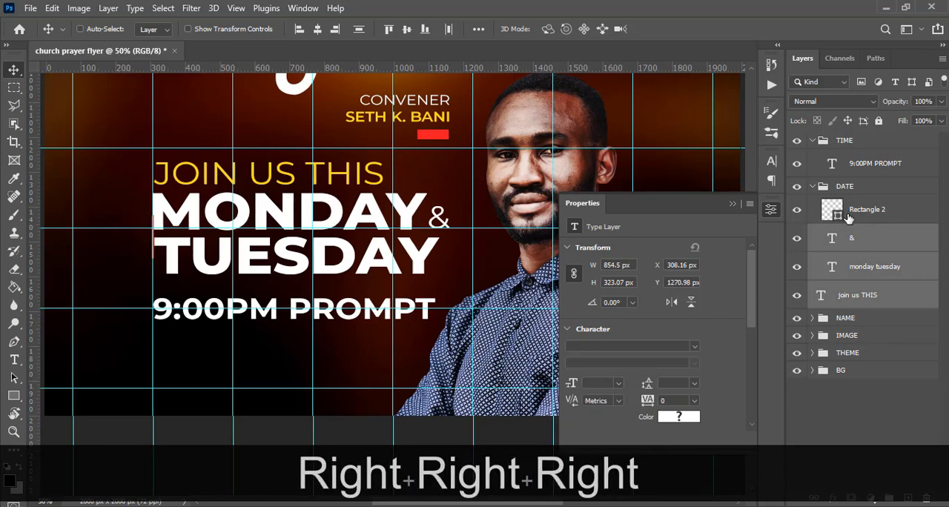
pyautogui.press('Right')
pyautogui.press('Right')
pyautogui.press('Right')
pyautogui.press('Right')
pyautogui.press('Right')
pyautogui.press('Right')
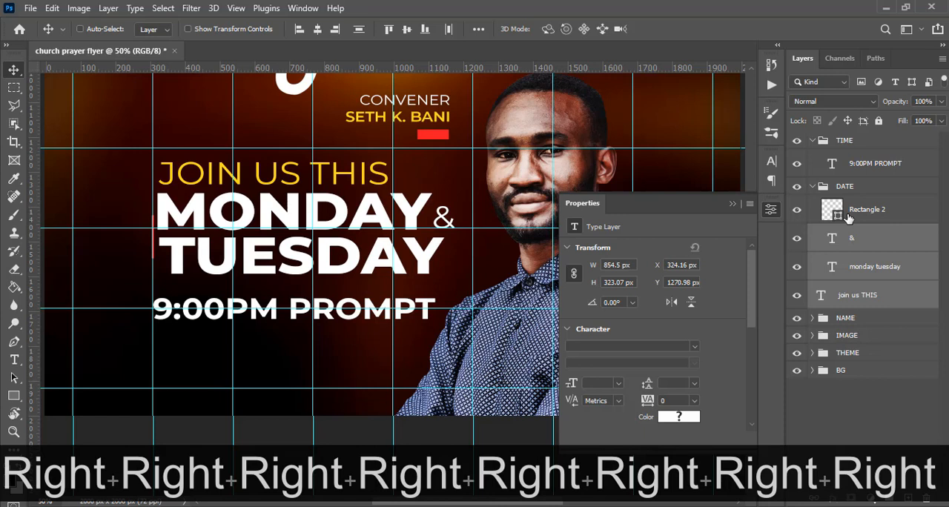
# Nudge the red vertical bar right to X 311 px so it sits against the guide.
pyautogui.click(853, 215)
pyautogui.press('v')
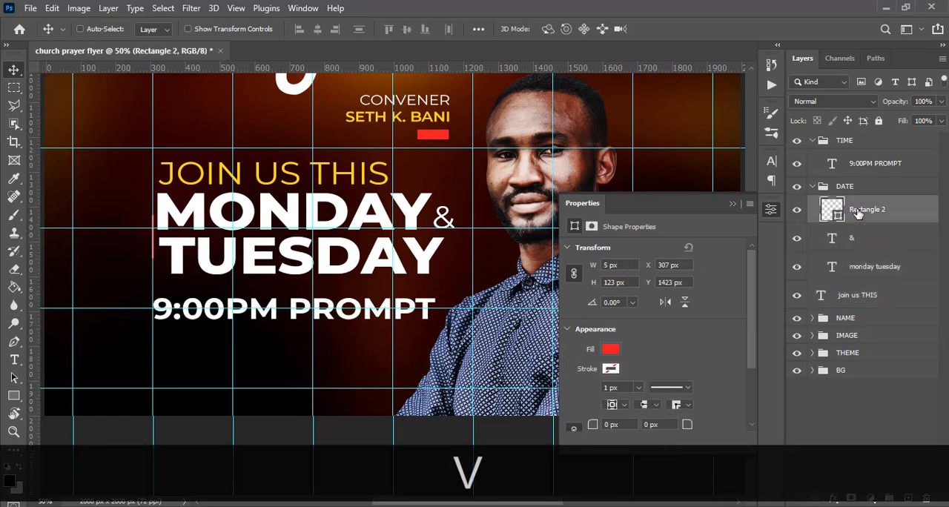
pyautogui.press('Right')
pyautogui.press('Right')
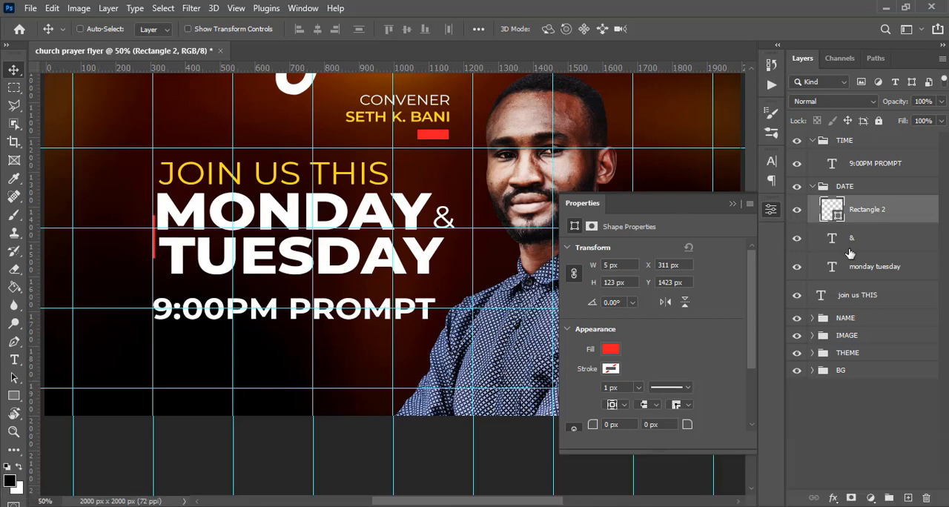
# Nudge the JOIN US THIS text left to X 311.51 px to line up with the guide, then hide the guides.
pyautogui.click(856, 295)
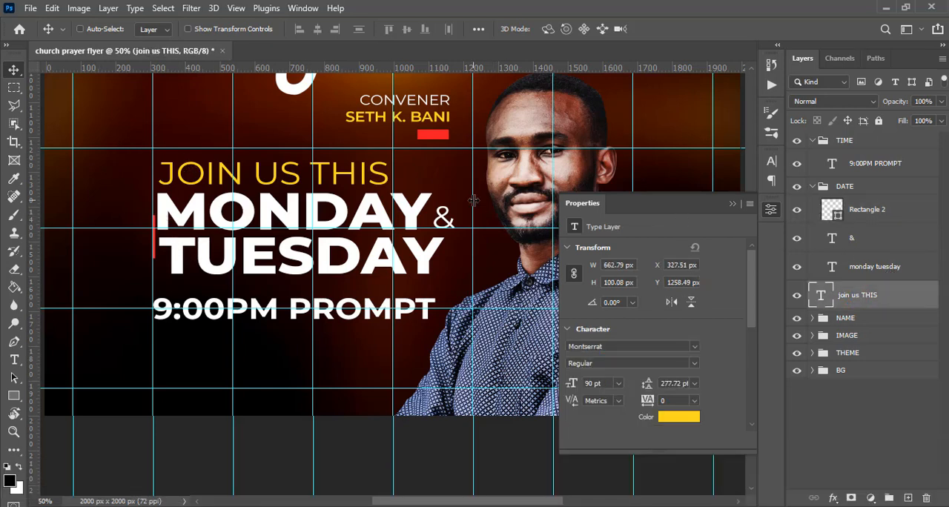
pyautogui.hotkey('shift', 'Left')
pyautogui.hotkey('shift', 'Left')
pyautogui.hotkey('shift', 'Left')
pyautogui.hotkey('shift', 'Left')
pyautogui.hotkey('shift', 'Left')
pyautogui.hotkey('shift', 'Left')
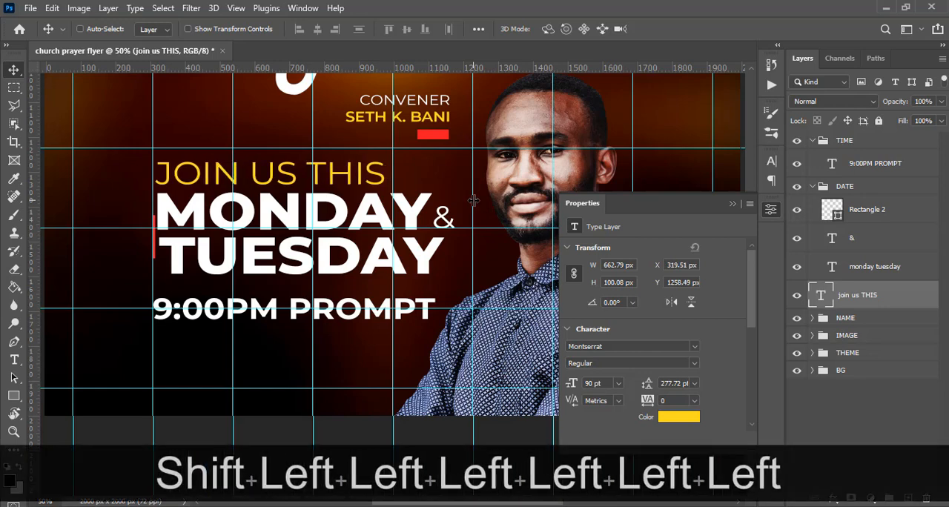
pyautogui.hotkey('shift', 'Left')
pyautogui.hotkey('shift', 'Left')
pyautogui.hotkey('shift', 'Left')
pyautogui.hotkey('shift', 'Left')
pyautogui.hotkey('shift', 'Left')
pyautogui.hotkey('shift', 'Left')
pyautogui.hotkey('ctrl', 'h')
pyautogui.hotkey('ctrl', '0')
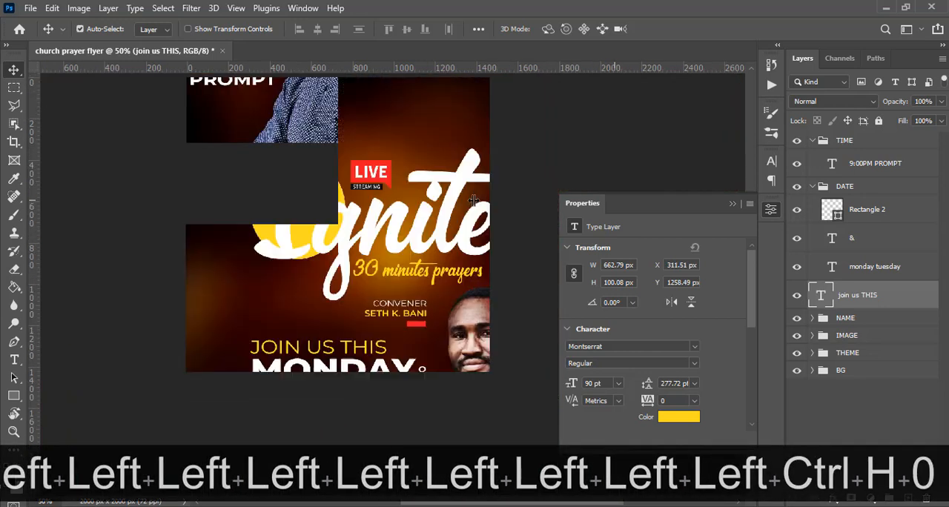
pyautogui.hotkey('ctrl', '-')
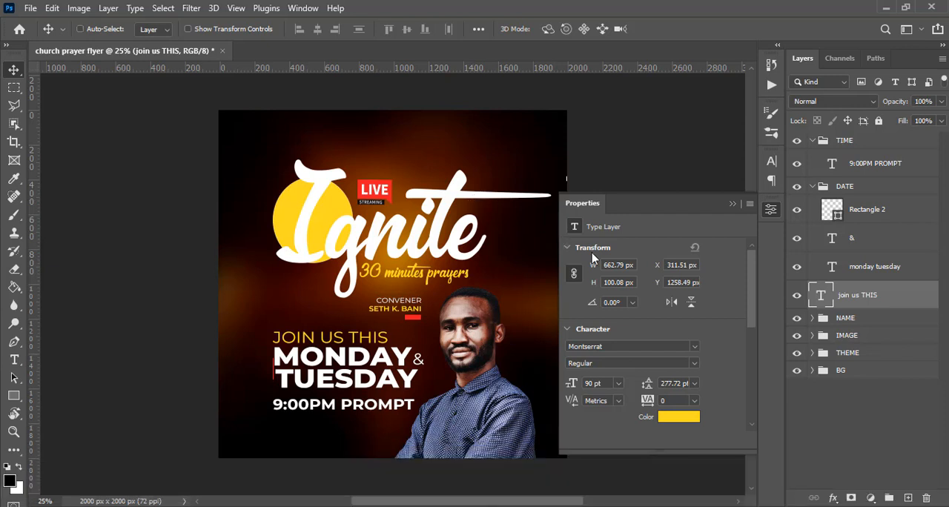
# Shift the monday tuesday and & layers together 10 px to the right, away from the red bar.
pyautogui.click(860, 268)
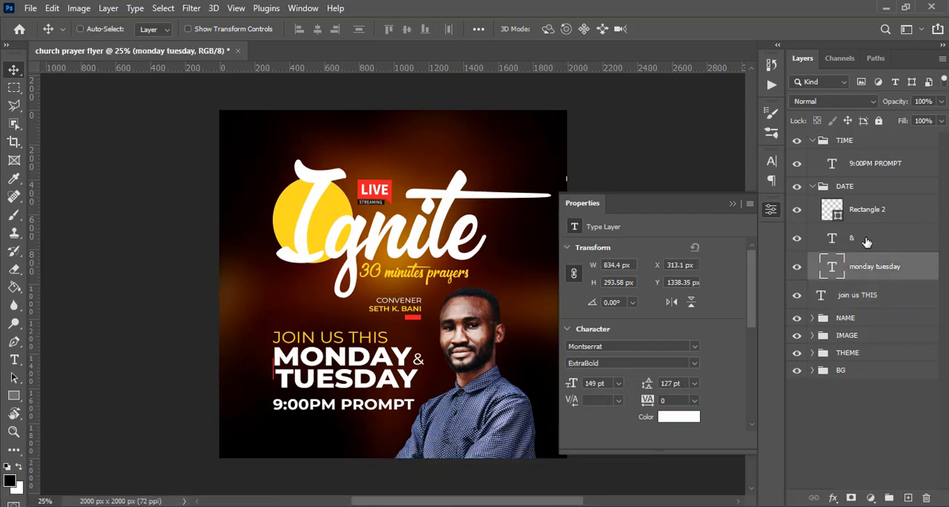
pyautogui.press('shift')
pyautogui.press('shift')
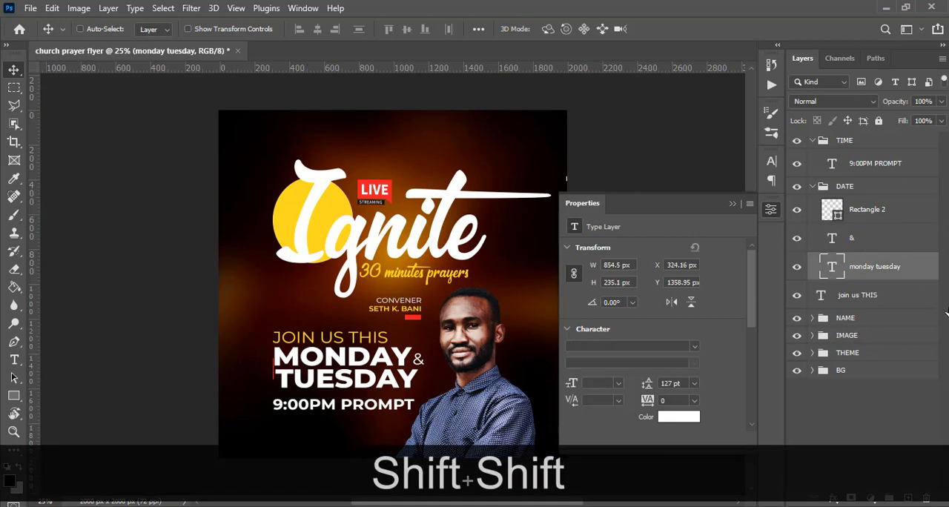
pyautogui.keyDown('shift'); pyautogui.click(864, 238); pyautogui.keyUp('shift')
pyautogui.press('v')
pyautogui.hotkey('shift', 'Right')
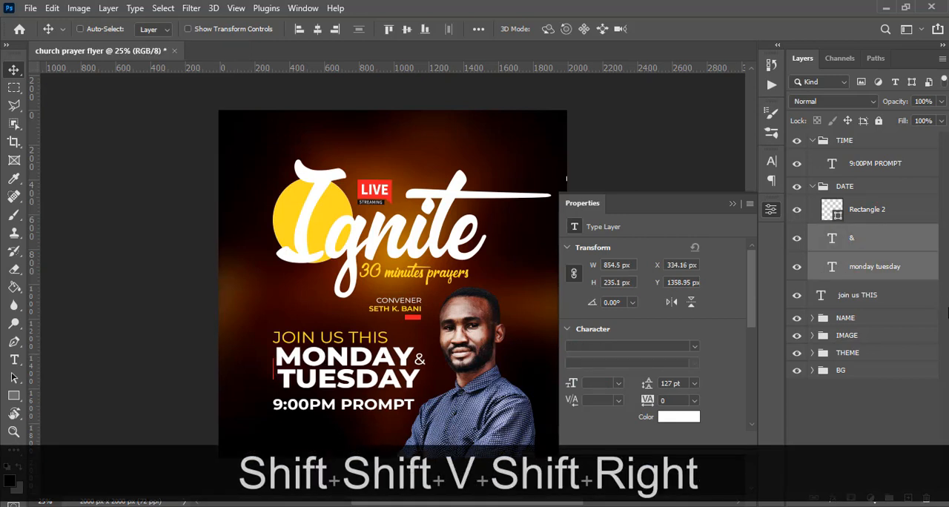
pyautogui.hotkey('ctrl', '-')
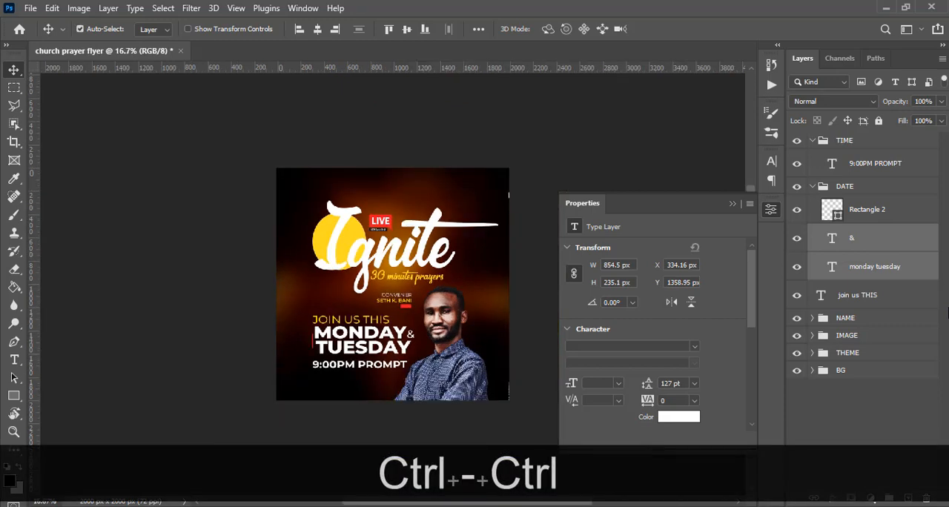
pyautogui.hotkey('ctrl', '=')
pyautogui.hotkey('ctrl', '0')
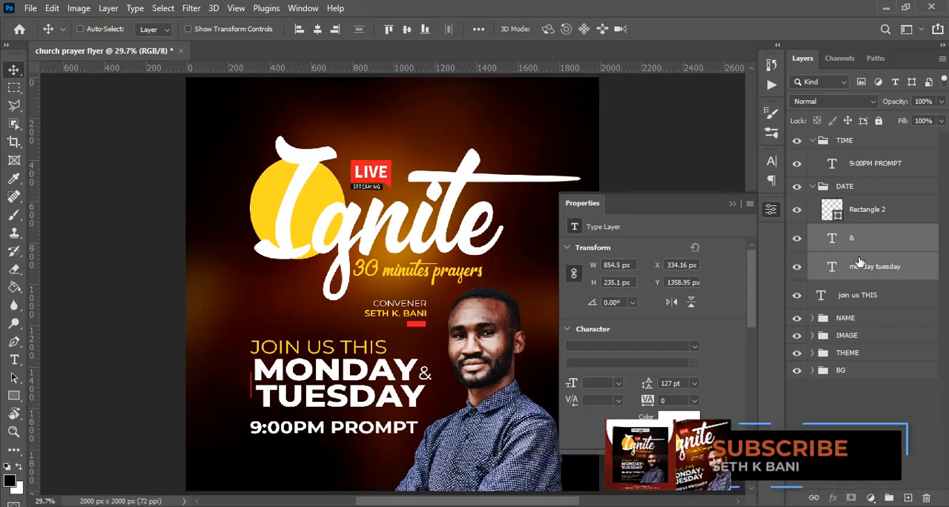
# Show the guides and move the JOIN US THIS text right to X 333.51 px to align it with MONDAY.
pyautogui.click(858, 295)
pyautogui.hotkey('ctrl', '=')
pyautogui.hotkey('ctrl', '=')
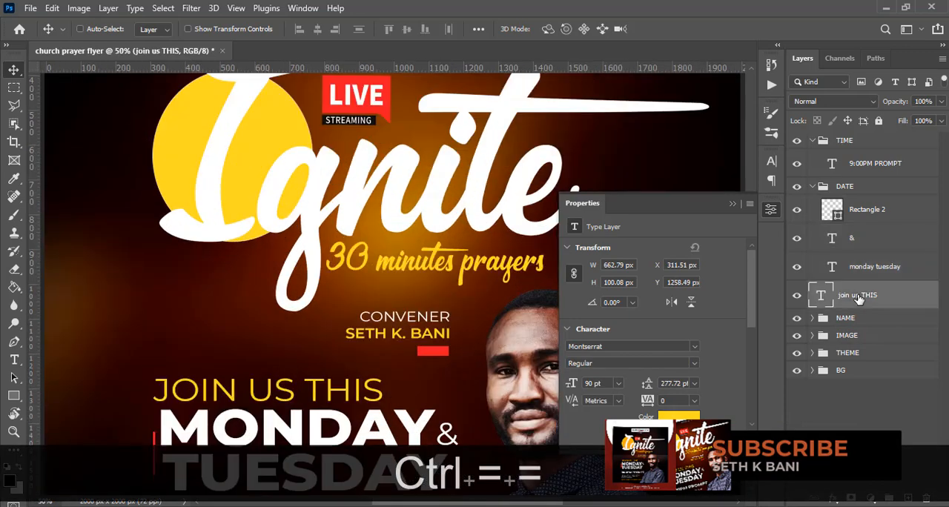
pyautogui.hotkey('ctrl', 'h')
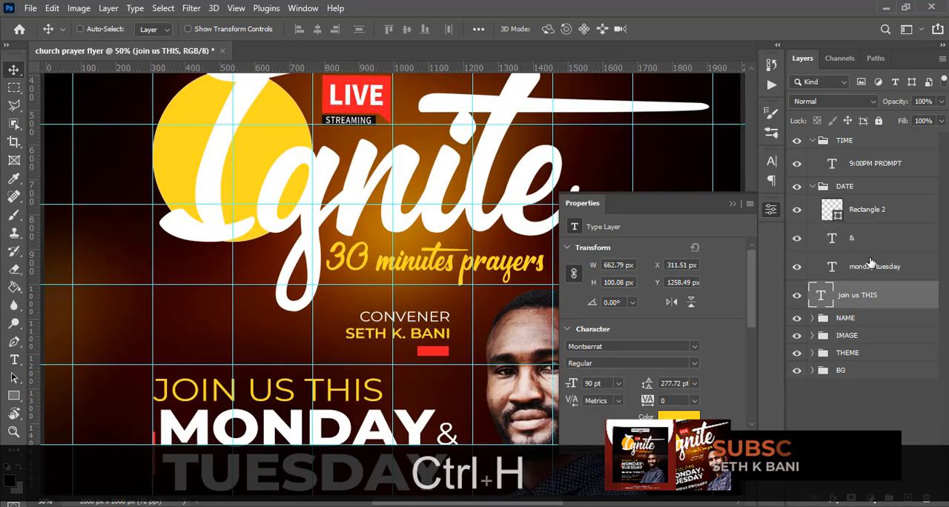
pyautogui.click(845, 295)
pyautogui.press('shift')
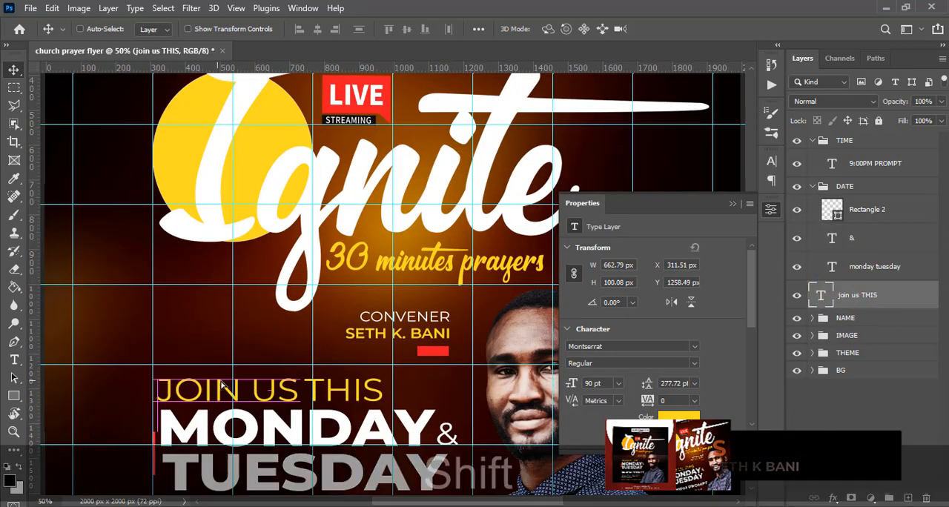
pyautogui.moveTo(221, 384); pyautogui.dragTo(221, 382)
pyautogui.press('Left')
pyautogui.press('Left')
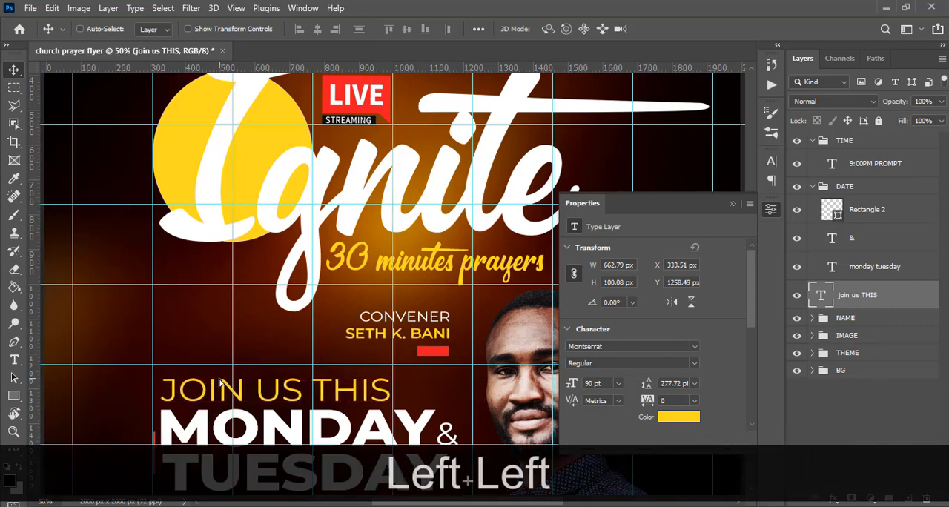
# Resize the red vertical bar beside MONDAY TUESDAY to 12 x 148 px, then check it with the guides hidden and shown.
pyautogui.hotkey('ctrl', '0')
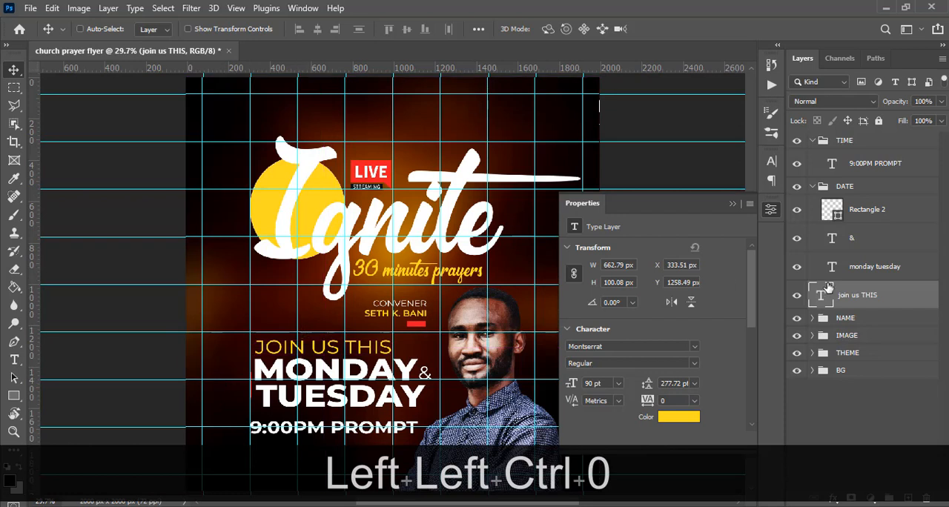
pyautogui.click(838, 213)
pyautogui.hotkey('ctrl', 't')
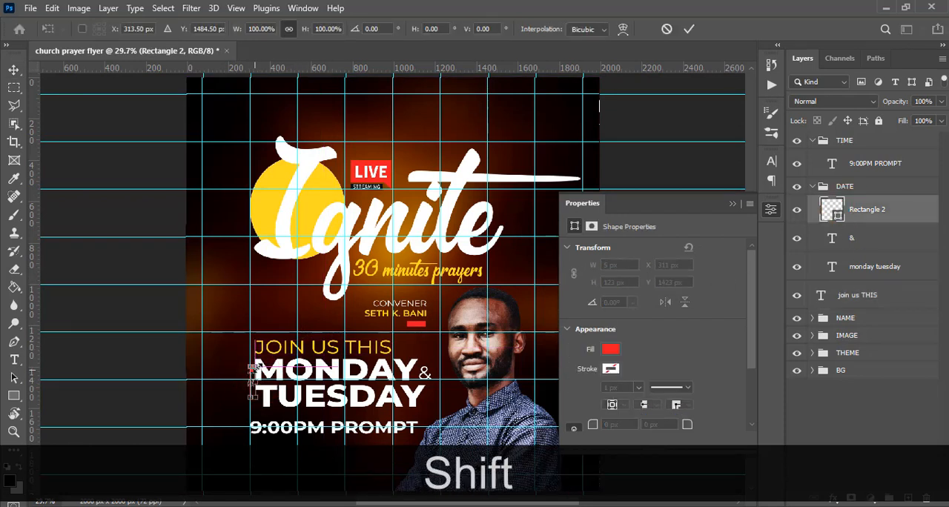
pyautogui.moveTo(252, 371); pyautogui.dragTo(256, 341)
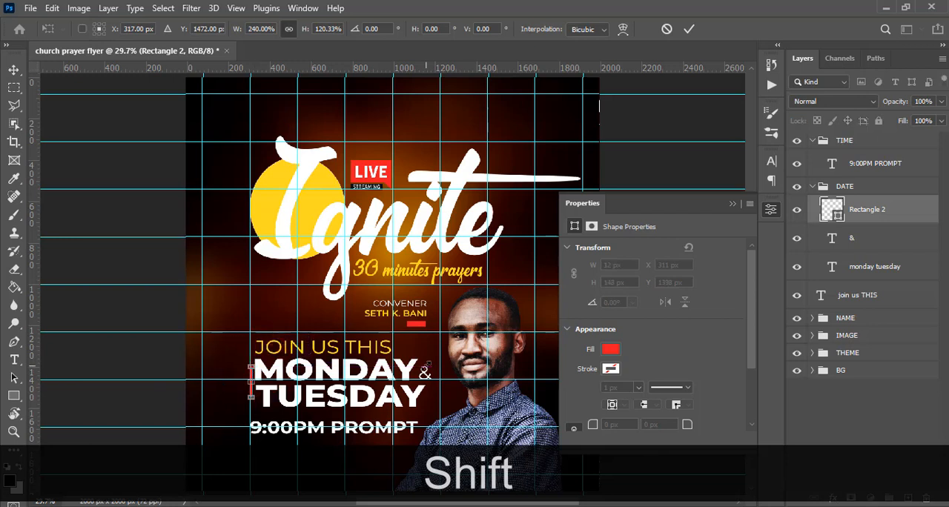
pyautogui.press('Return')
pyautogui.press('v')
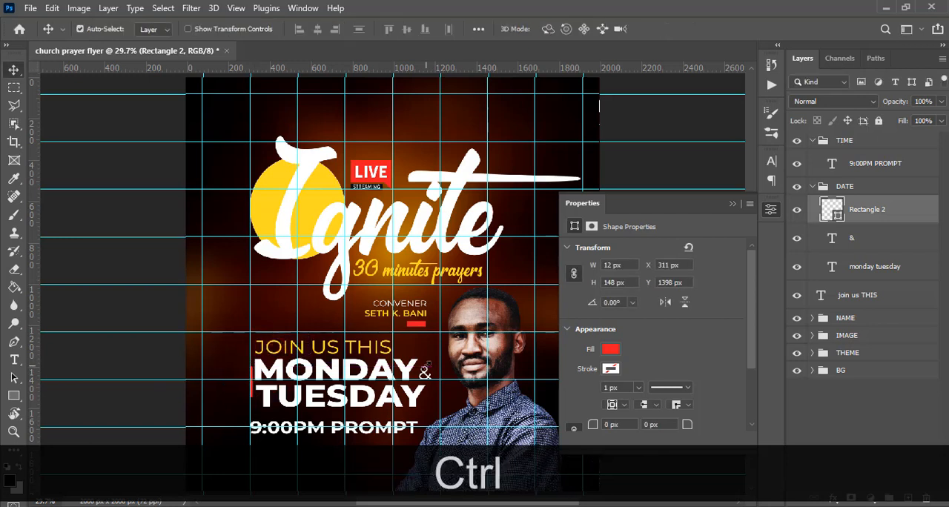
pyautogui.hotkey('ctrl', 'h')
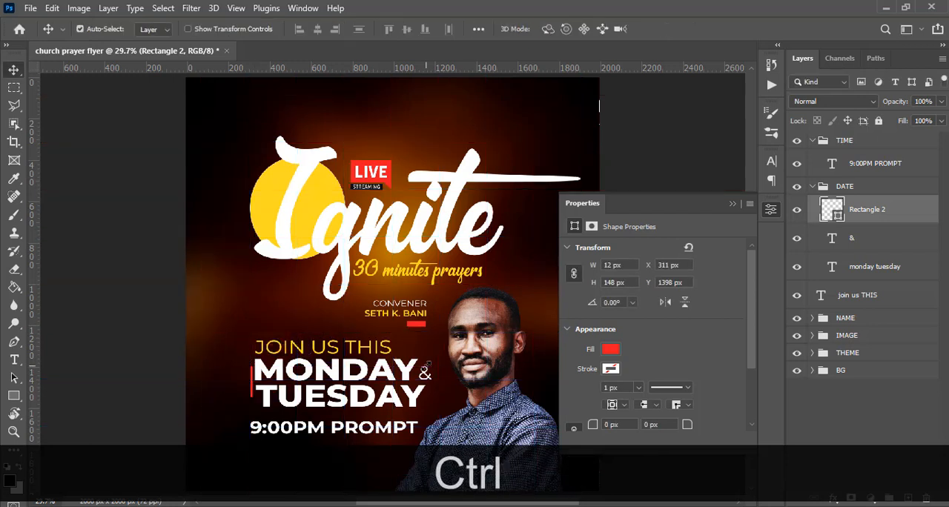
pyautogui.hotkey('ctrl', 'h')
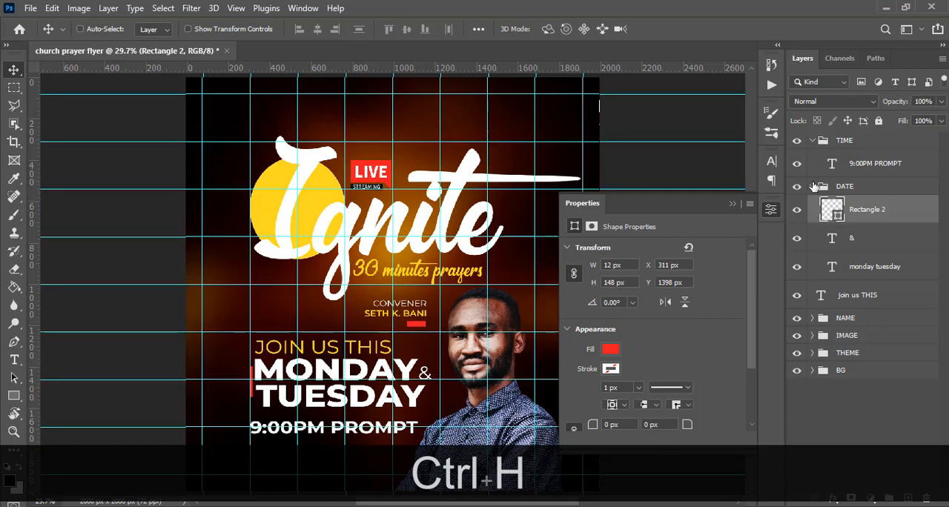
# Move the &, monday tuesday and join us THIS layers together right to X 342.89 px, away from the red bar.
pyautogui.click(870, 241)
pyautogui.keyDown('shift'); pyautogui.click(862, 295); pyautogui.keyUp('shift')
pyautogui.hotkey('shift', 'v')
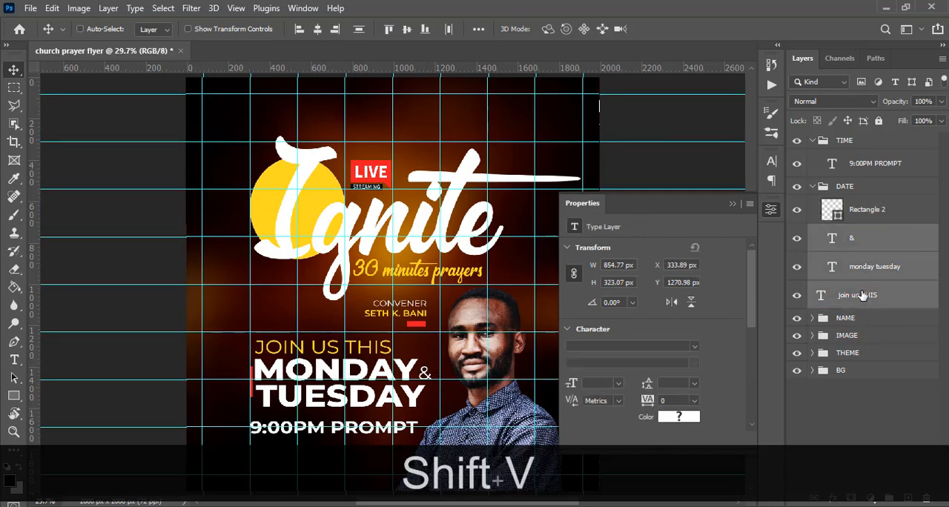
pyautogui.press('Right')
pyautogui.press('Right')
pyautogui.press('Right')
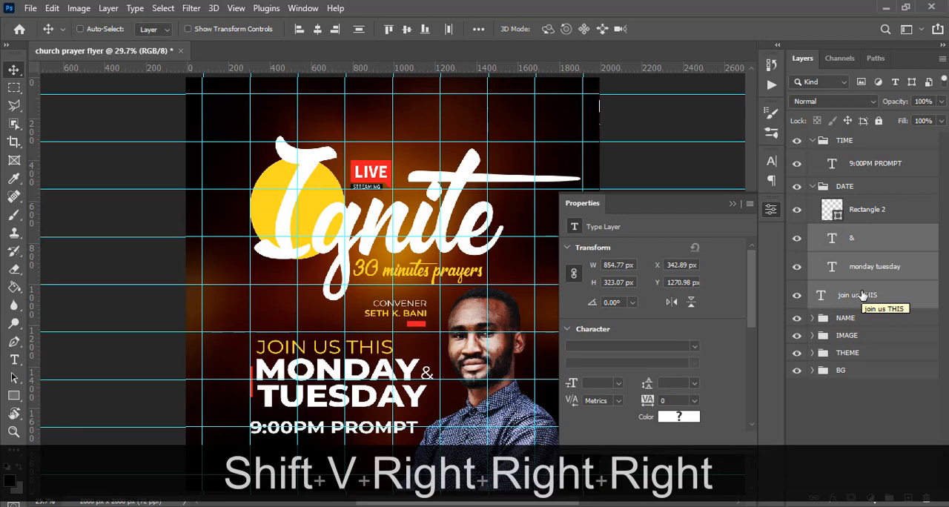
pyautogui.hotkey('ctrl', 'h')
pyautogui.hotkey('ctrl', '-')
pyautogui.hotkey('ctrl', '-')
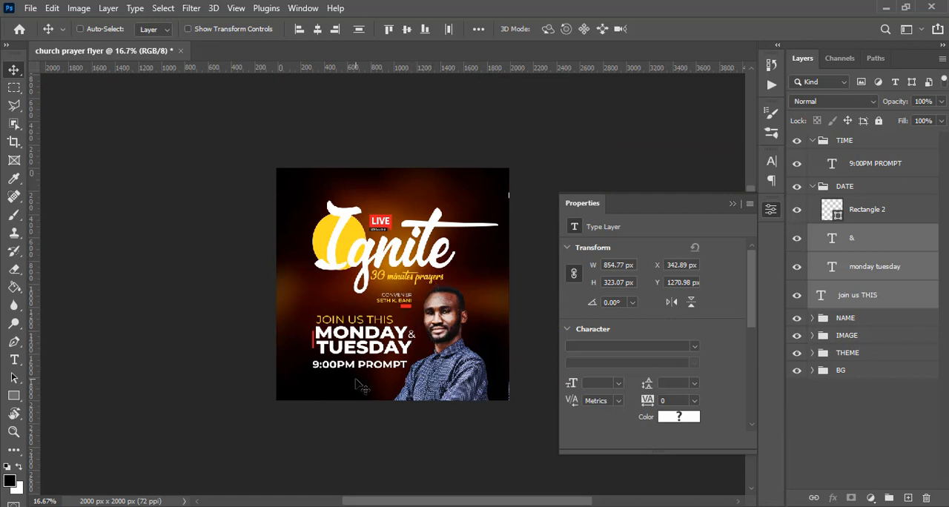
pyautogui.hotkey('ctrl', 'h')
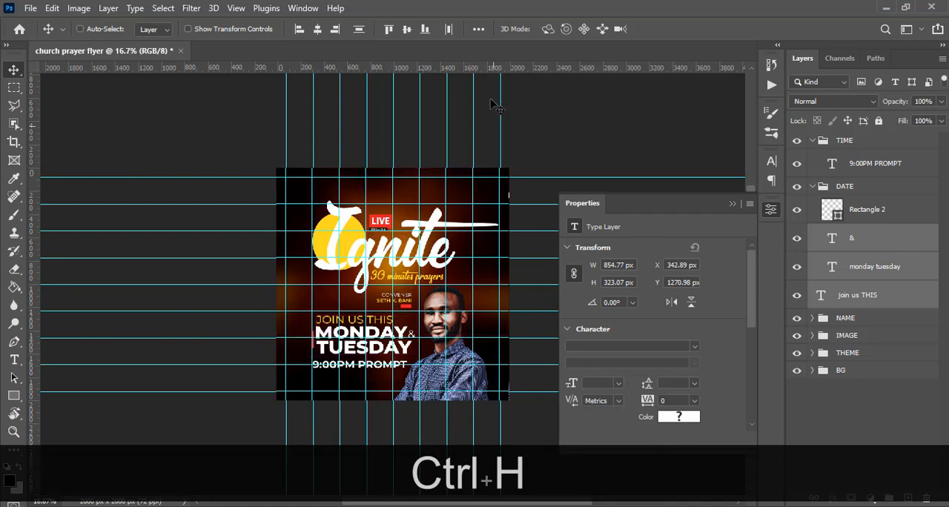
# Collapse the DATE and TIME layer groups and hide the guides.
pyautogui.click(812, 186)
pyautogui.click(812, 140)
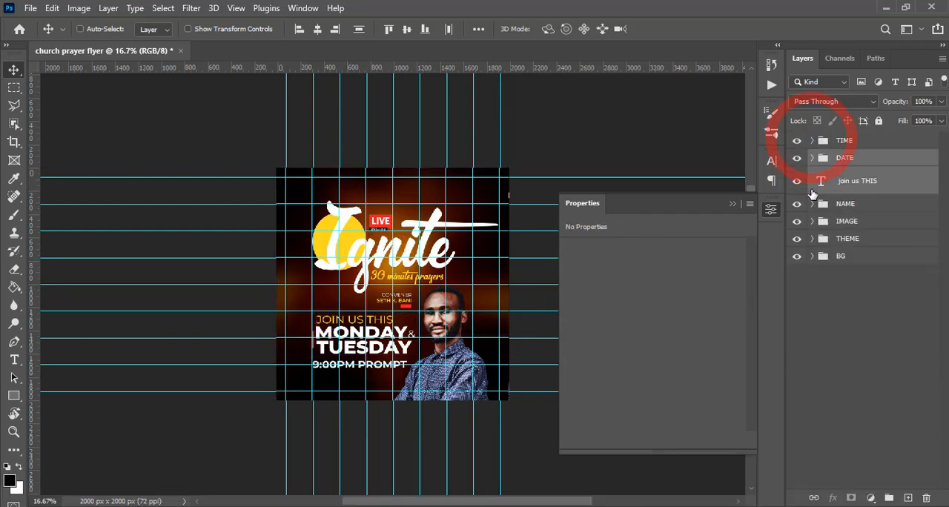
pyautogui.hotkey('ctrl', '=')
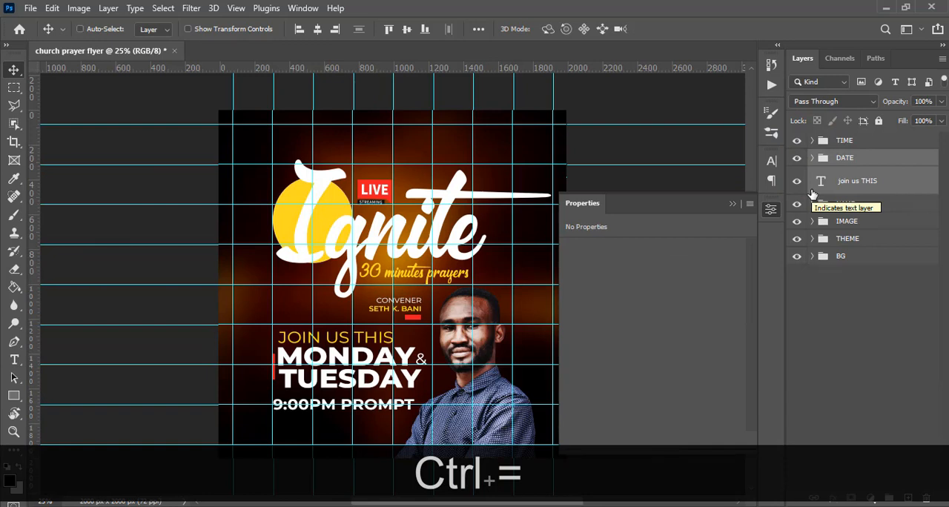
pyautogui.scroll(-5, 371, 226)
pyautogui.hotkey('ctrl', 'h')
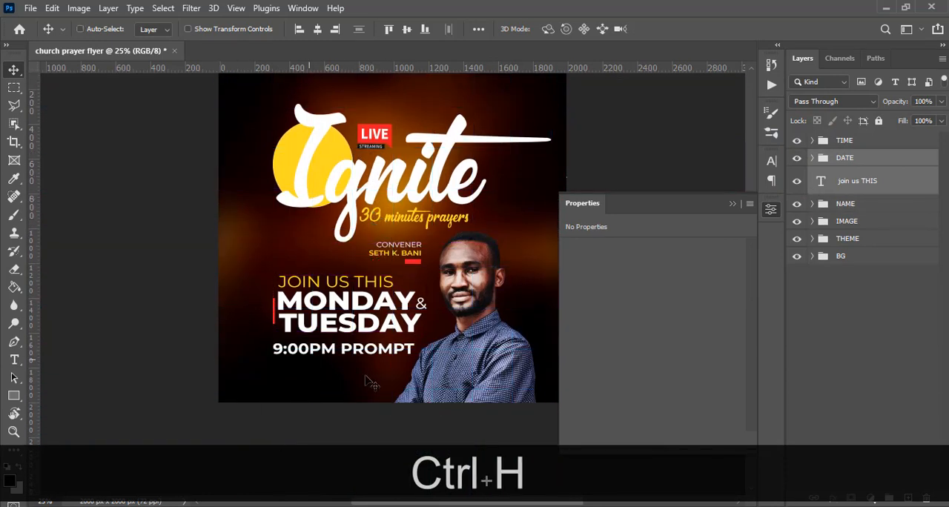
# Start a new text layer below 9:00PM PROMPT, switch to Notepad and copy the "He will not let your foot slip" line from 10.txt.
pyautogui.press('t')
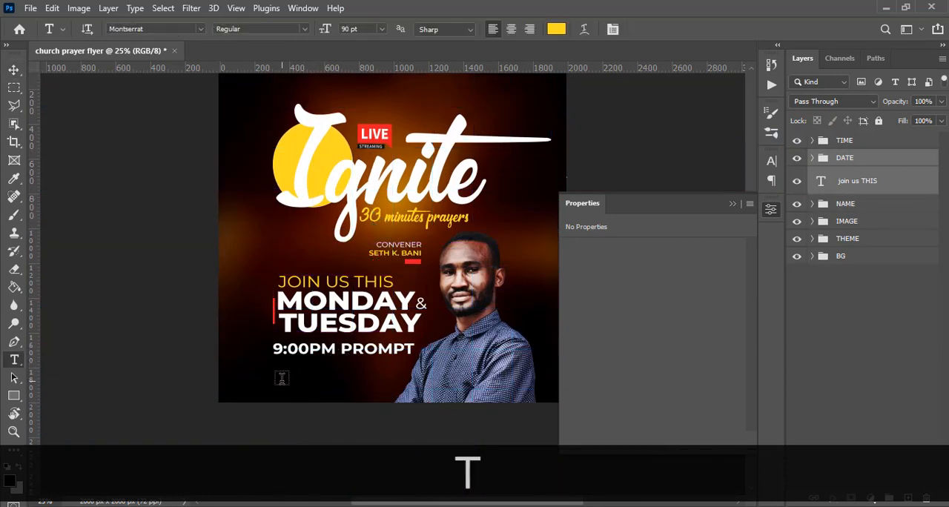
pyautogui.hotkey('alt', 'Tab')
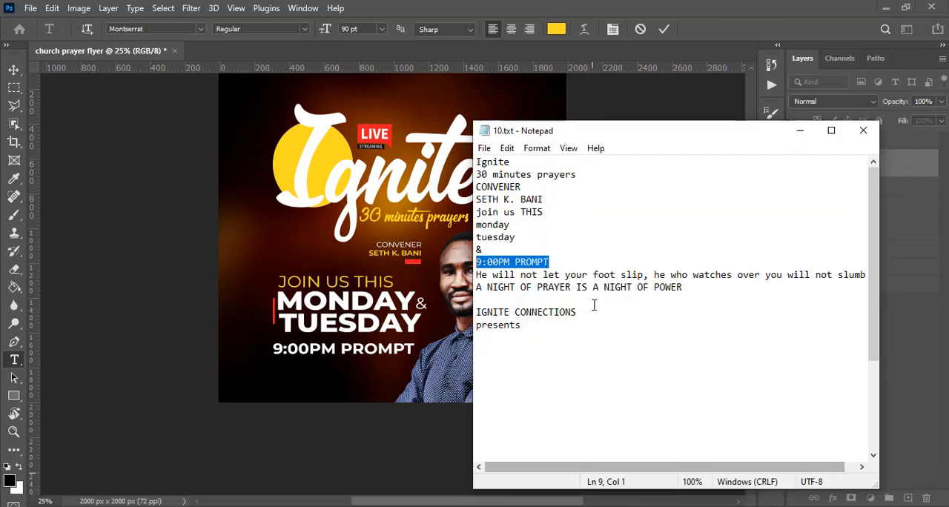
pyautogui.click(477, 274)
pyautogui.hotkey('shift', 'Down')
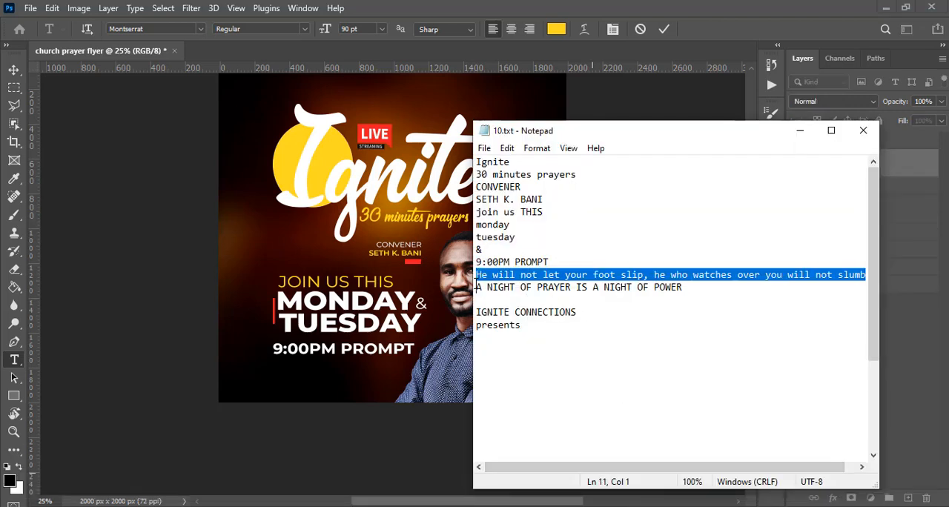
pyautogui.hotkey('ctrl', 'c')
# Back in Photoshop, paste the verse into the new text layer and move it below 9:00PM PROMPT, to about X 198, Y 1794 px.
pyautogui.click(555, 5)
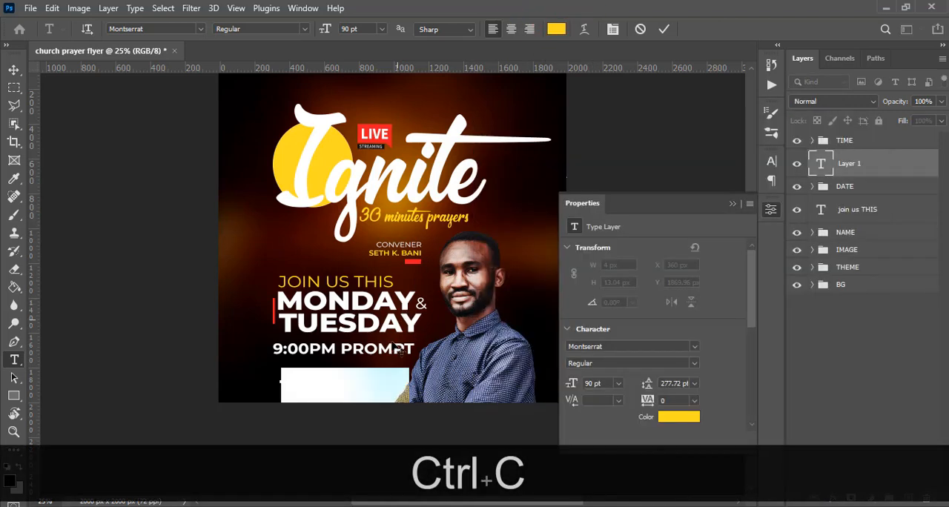
pyautogui.hotkey('ctrl', 'v')
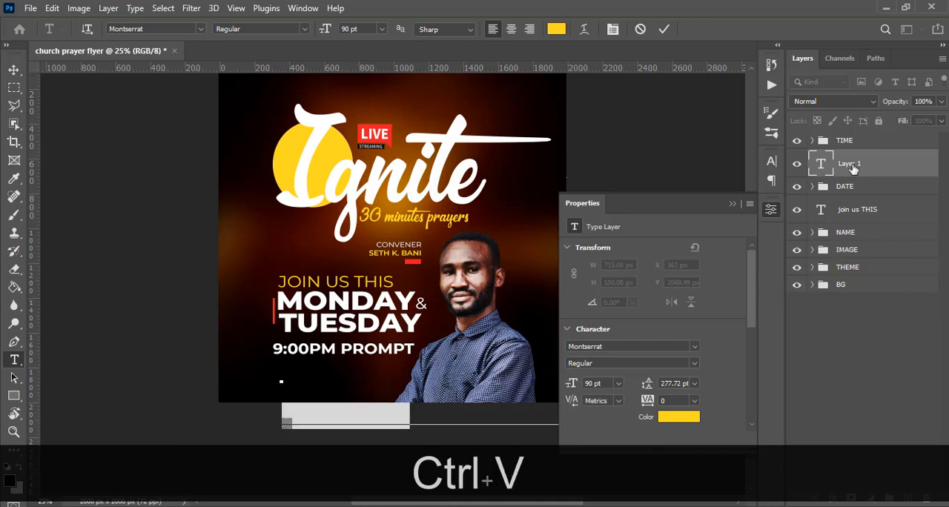
pyautogui.click(849, 167)
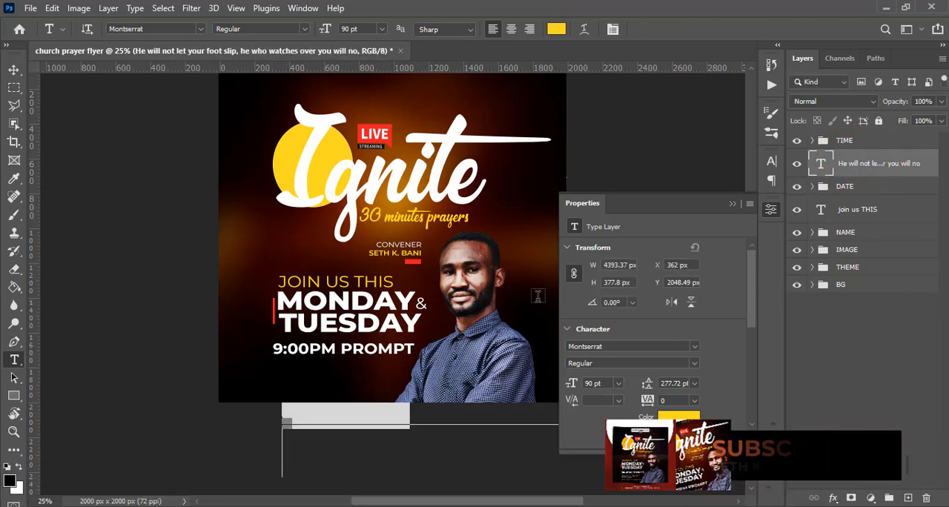
pyautogui.press('v')
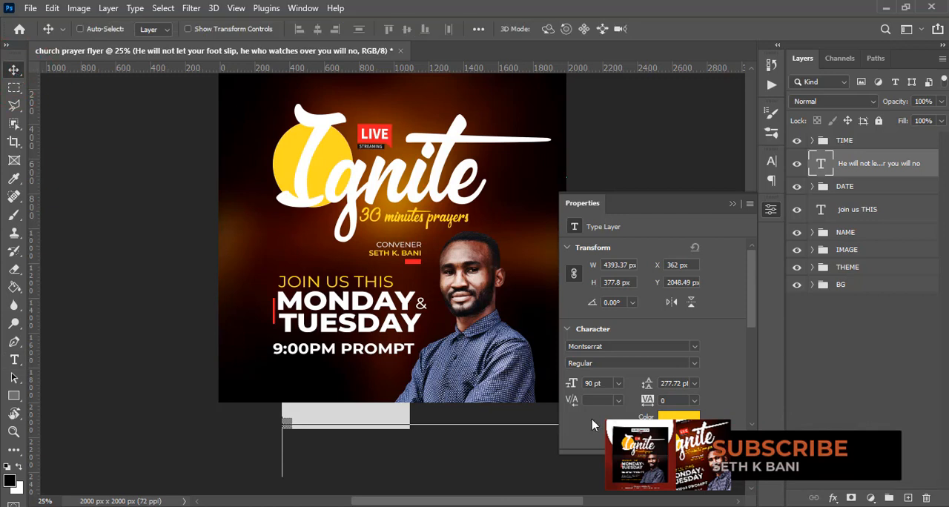
pyautogui.moveTo(438, 381); pyautogui.dragTo(423, 304)
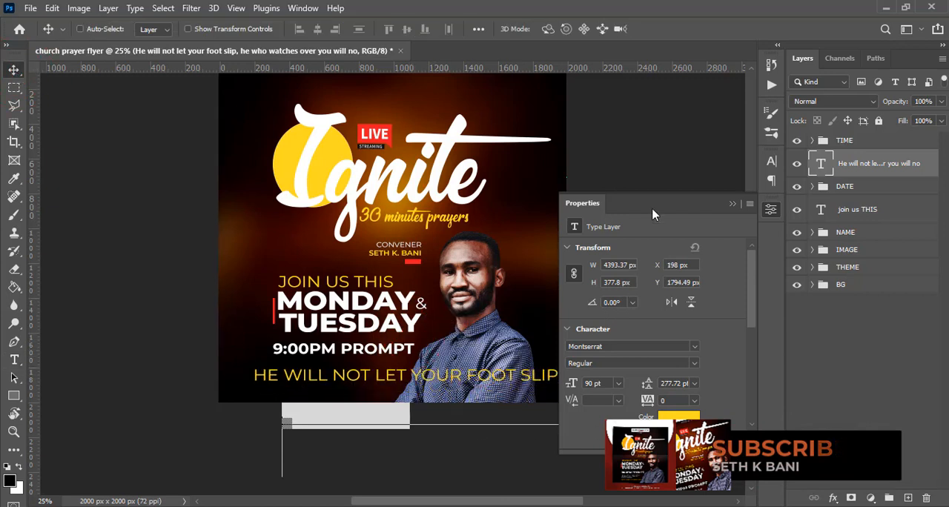
# Set the verse text to Montserrat Medium at 29 pt.
pyautogui.click(772, 162)
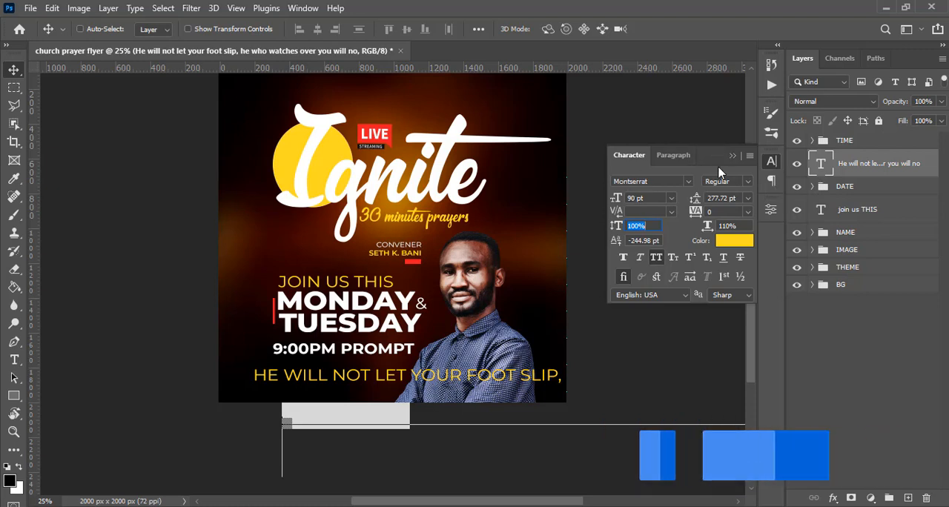
pyautogui.click(748, 184)
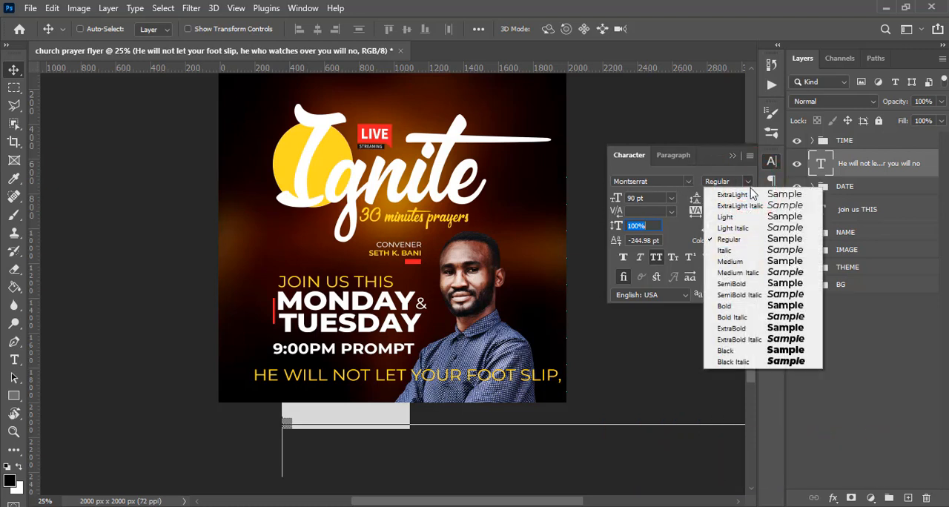
pyautogui.click(729, 251)
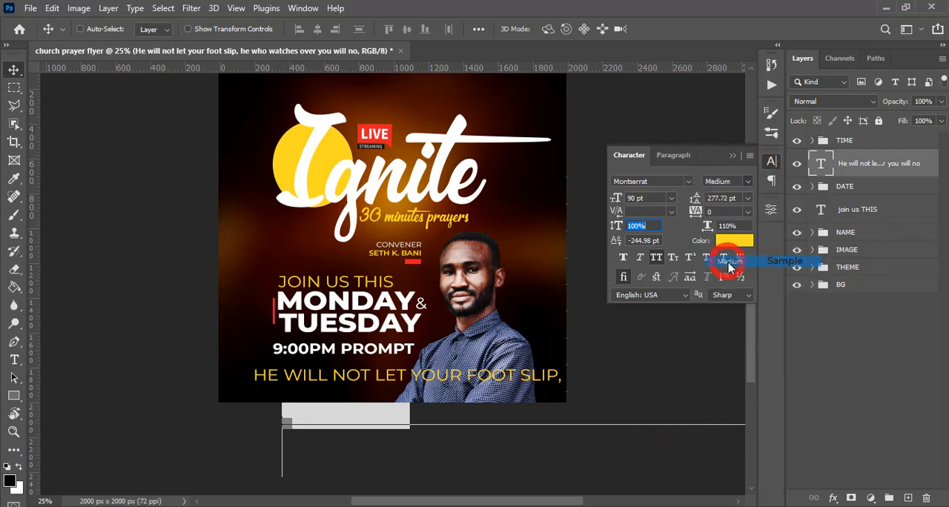
pyautogui.click(648, 199)
pyautogui.write('29')
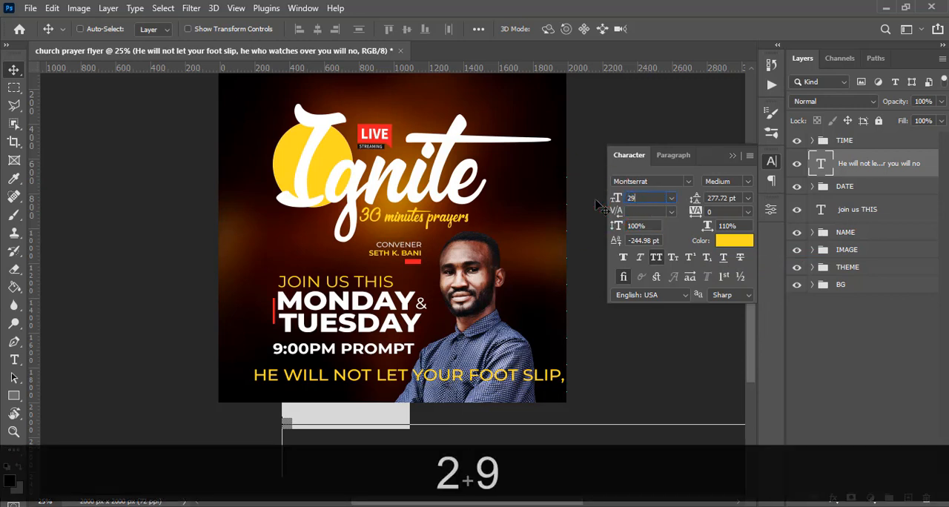
pyautogui.press('Return')
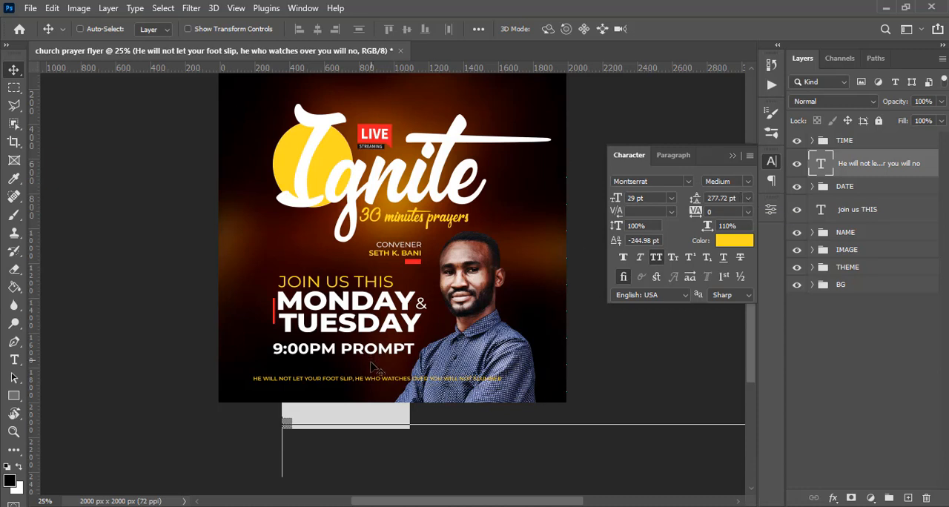
# Break the verse into two lines after "FOOT SLIP," and set its leading to 48 pt.
pyautogui.doubleClick(825, 169)
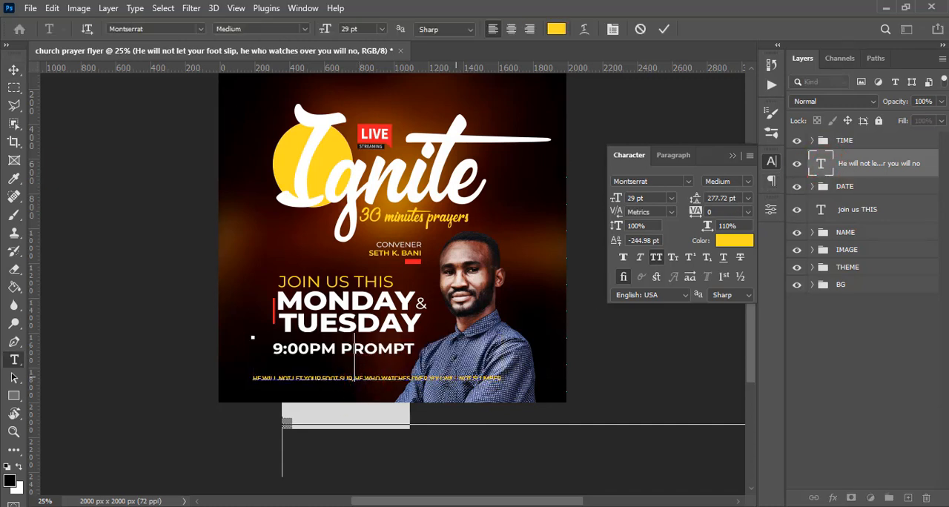
pyautogui.press('Return')
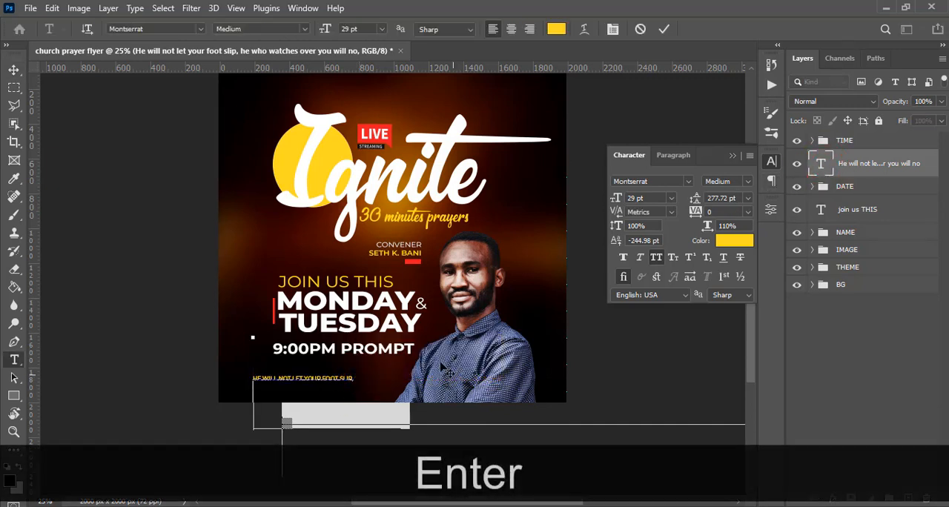
pyautogui.click(820, 163)
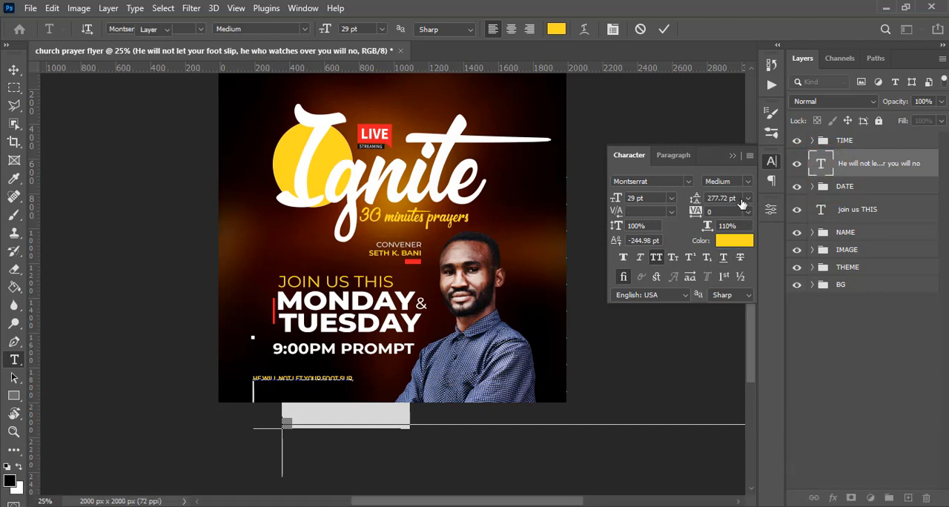
pyautogui.click(695, 199)
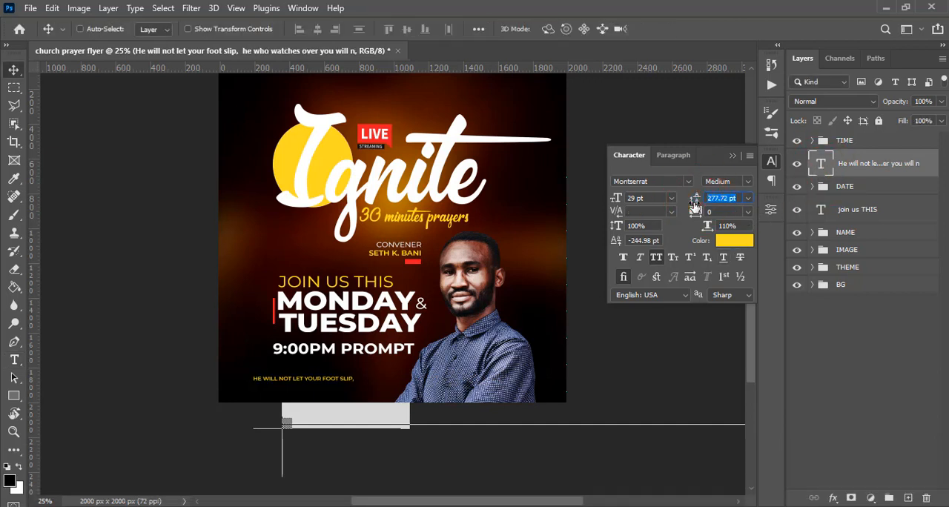
pyautogui.write('48')
pyautogui.press('Return')
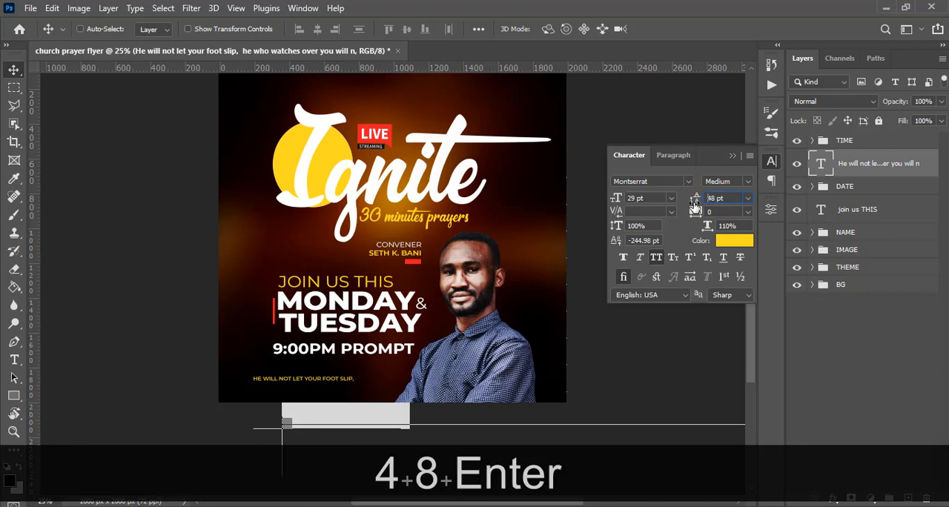
# Break the verse's second line after "WATCHES OVER" so "YOU WILL NOT SLUMBER" forms a third line.
pyautogui.doubleClick(820, 165)
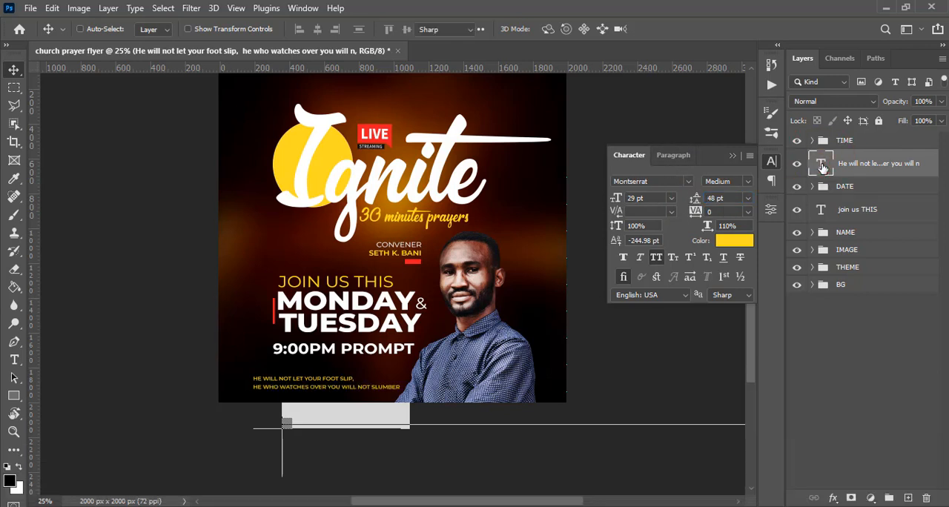
pyautogui.click(340, 384)
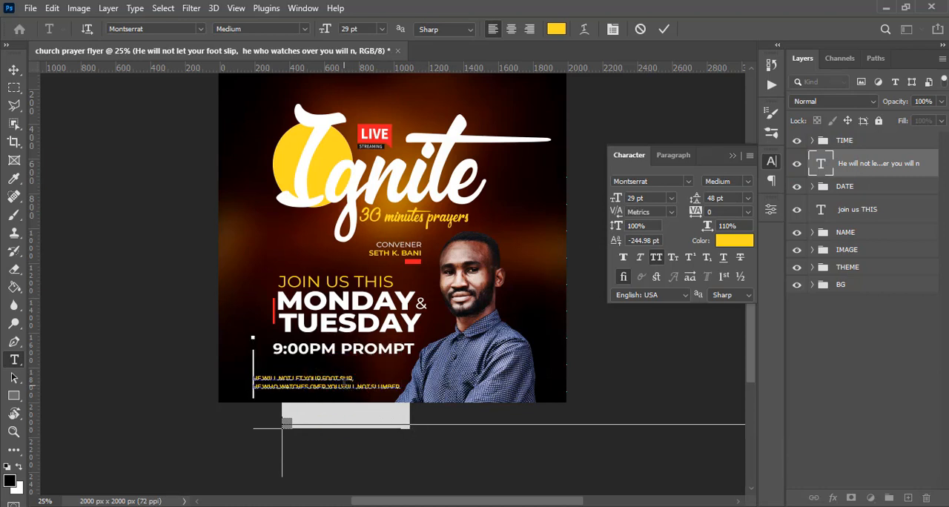
pyautogui.press('Left')
pyautogui.press('Left')
pyautogui.press('Left')
pyautogui.press('Left')
pyautogui.press('Left')
pyautogui.press('Left')
pyautogui.press('Left')
pyautogui.press('Left')
pyautogui.press('Left')
pyautogui.press('Left')
pyautogui.press('Left')
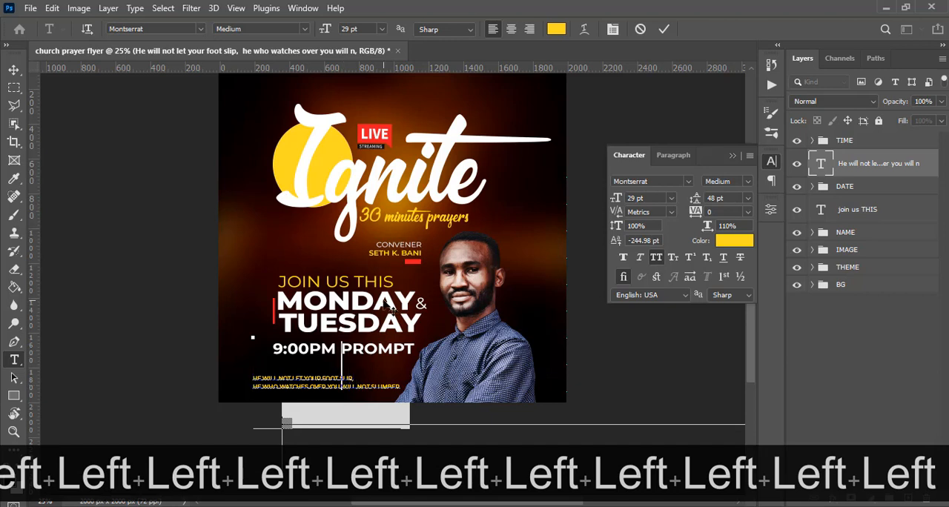
pyautogui.press('Left')
pyautogui.press('Left')
pyautogui.press('Left')
pyautogui.press('Left')
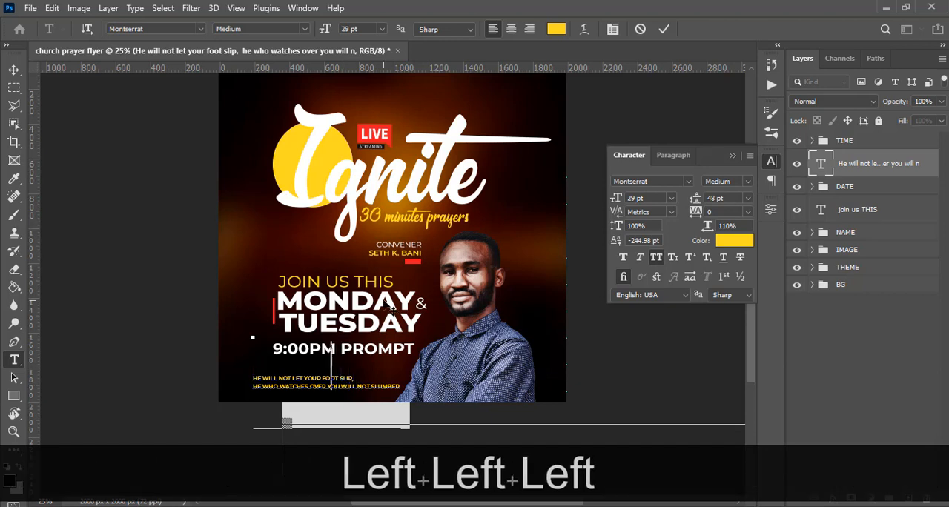
pyautogui.press('Return')
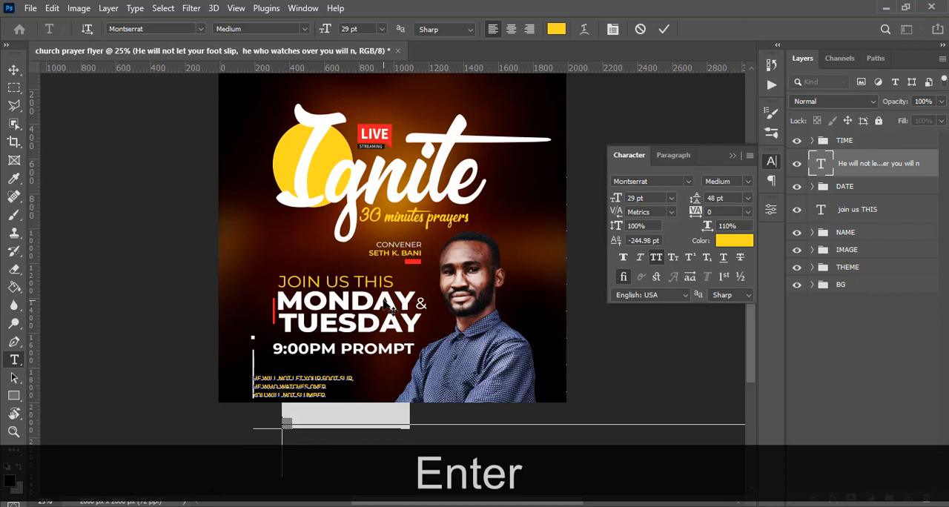
pyautogui.click(13, 69)
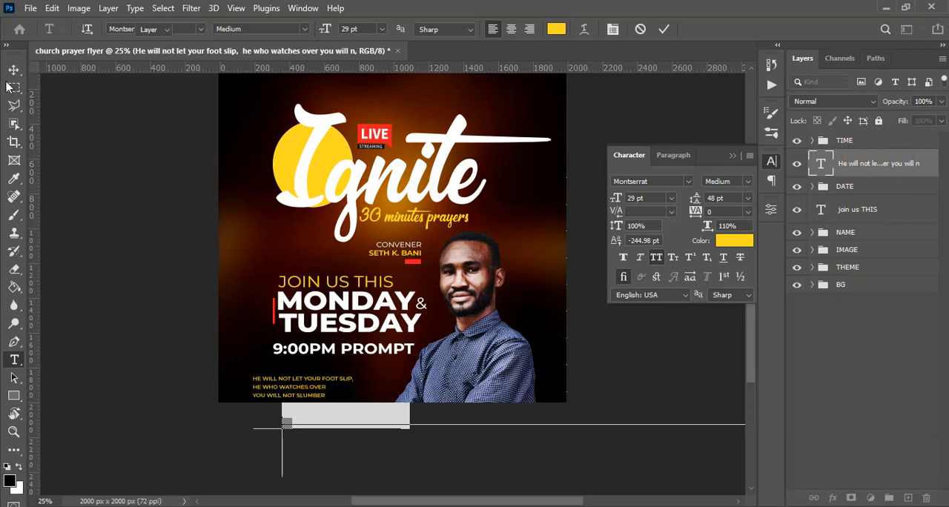
# Using the guides, align the verse's left edge with 9:00PM PROMPT and place it just below that line, then hide the guides.
pyautogui.hotkey('ctrl', 'h')
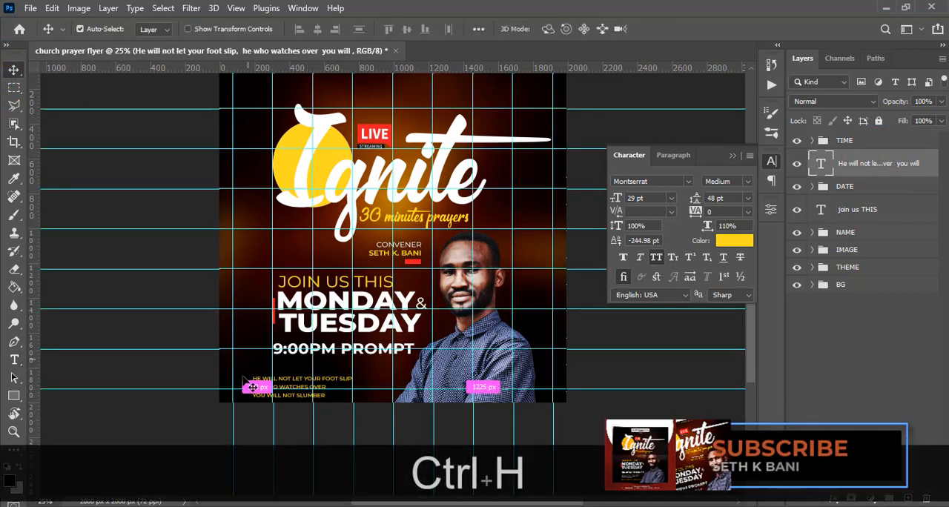
pyautogui.moveTo(300, 379); pyautogui.dragTo(311, 373)
pyautogui.press('Right')
pyautogui.press('Right')
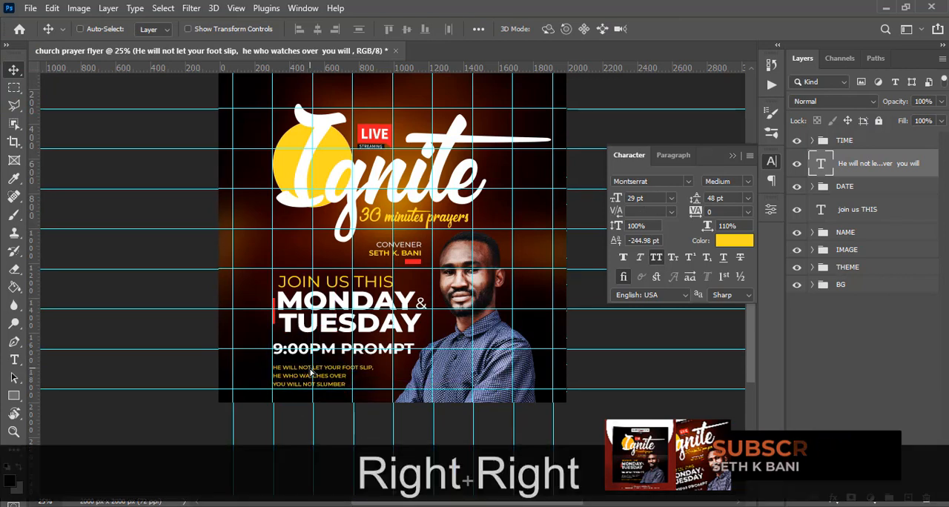
pyautogui.press('Up')
pyautogui.press('Up')
pyautogui.press('Up')
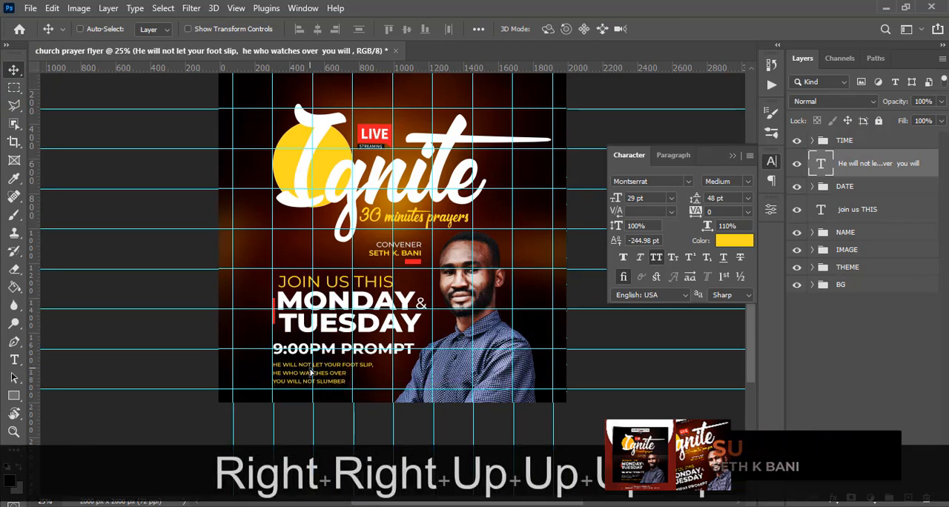
pyautogui.press('Up')
pyautogui.hotkey('ctrl', '-')
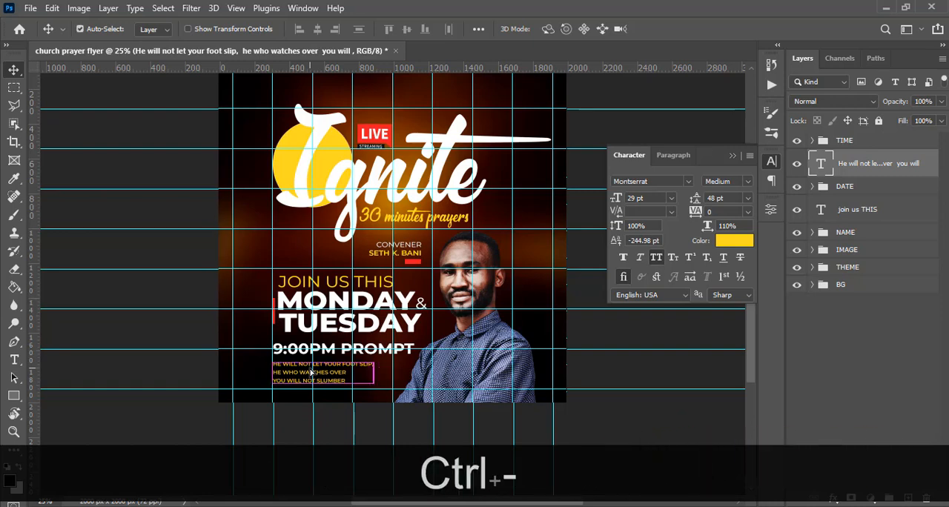
pyautogui.hotkey('ctrl', 'h')
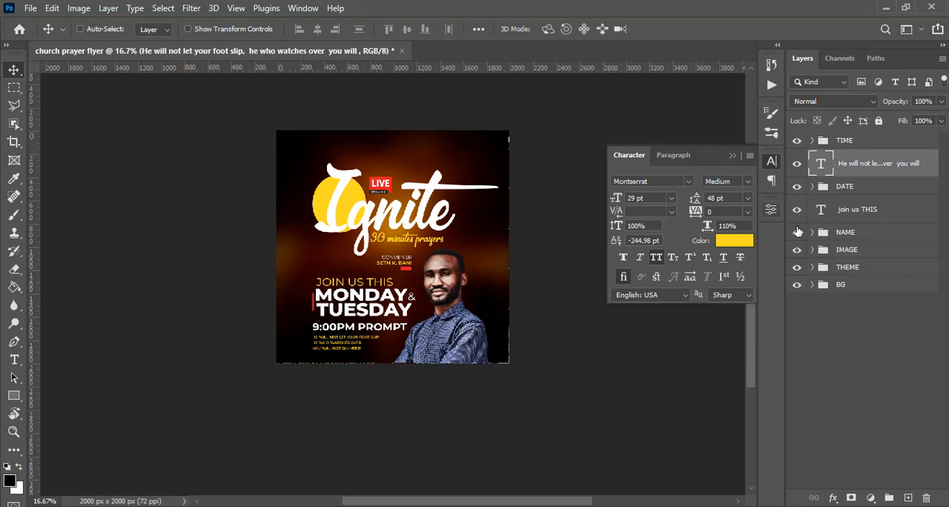
# Move the THEME group up by about 40 px.
pyautogui.click(853, 268)
pyautogui.press('v')
pyautogui.hotkey('shift', 'Up')
pyautogui.hotkey('shift', 'Up')
pyautogui.hotkey('shift', 'Up')
pyautogui.hotkey('shift', 'Up')
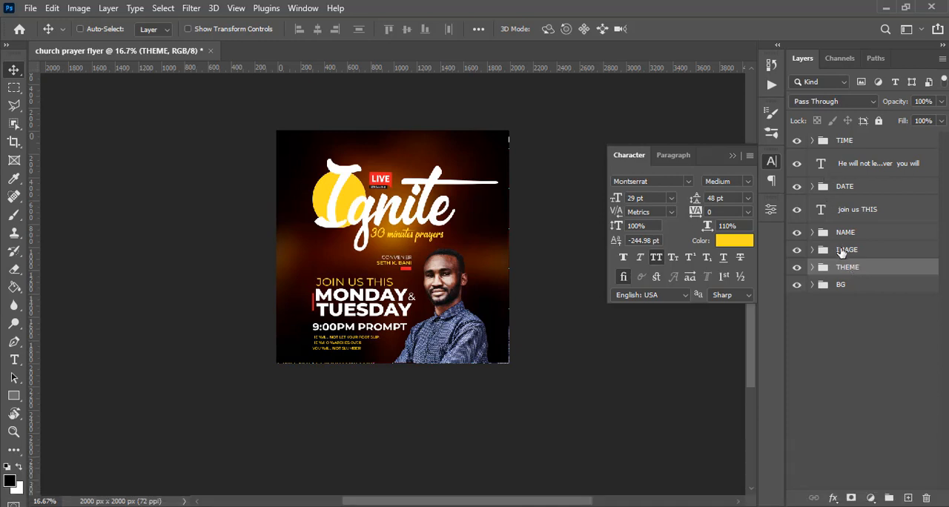
# Move the NAME group up by about 90 px, closer to the "30 minutes prayers" line.
pyautogui.click(844, 233)
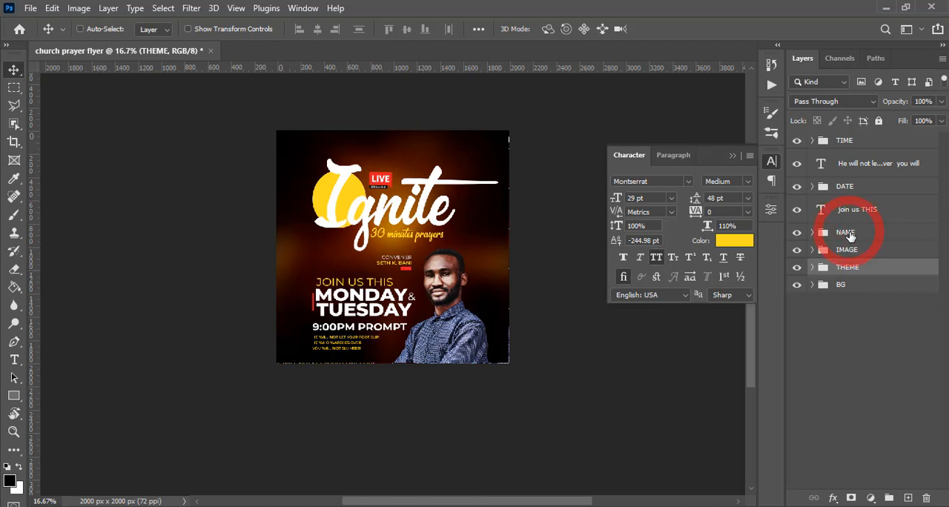
pyautogui.hotkey('ctrl', 'Up')
pyautogui.hotkey('ctrl', 'Up')
pyautogui.hotkey('ctrl', 'Up')
pyautogui.hotkey('ctrl', 'Up')
pyautogui.hotkey('ctrl', 'Up')
pyautogui.hotkey('ctrl', 'Up')
pyautogui.hotkey('ctrl', 'Up')
pyautogui.hotkey('ctrl', 'Up')
pyautogui.hotkey('ctrl', 'Up')
pyautogui.hotkey('ctrl', 'Up')
pyautogui.hotkey('ctrl', 'Up')
pyautogui.hotkey('ctrl', 'Up')
pyautogui.hotkey('ctrl', 'Up')
pyautogui.hotkey('ctrl', 'Up')
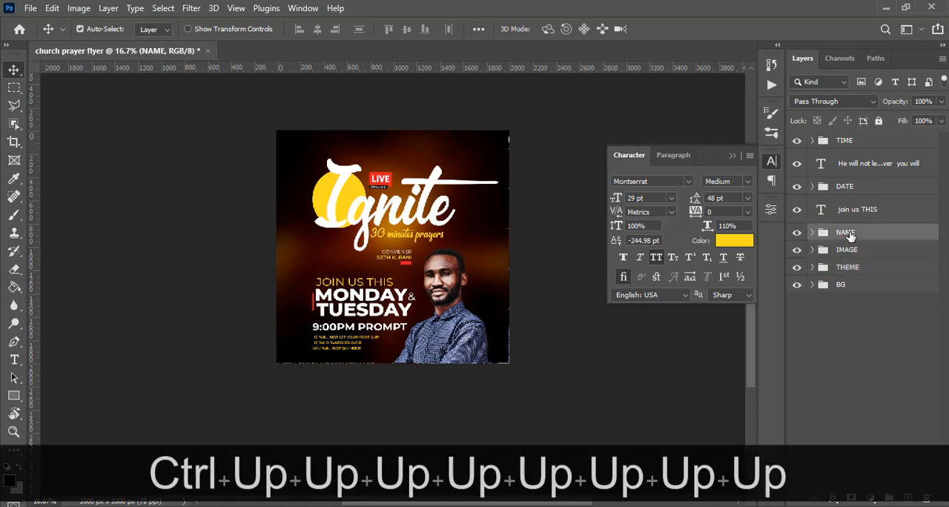
pyautogui.hotkey('ctrl', 'Up')
pyautogui.hotkey('ctrl', 'Up')
pyautogui.hotkey('ctrl', 'Down')
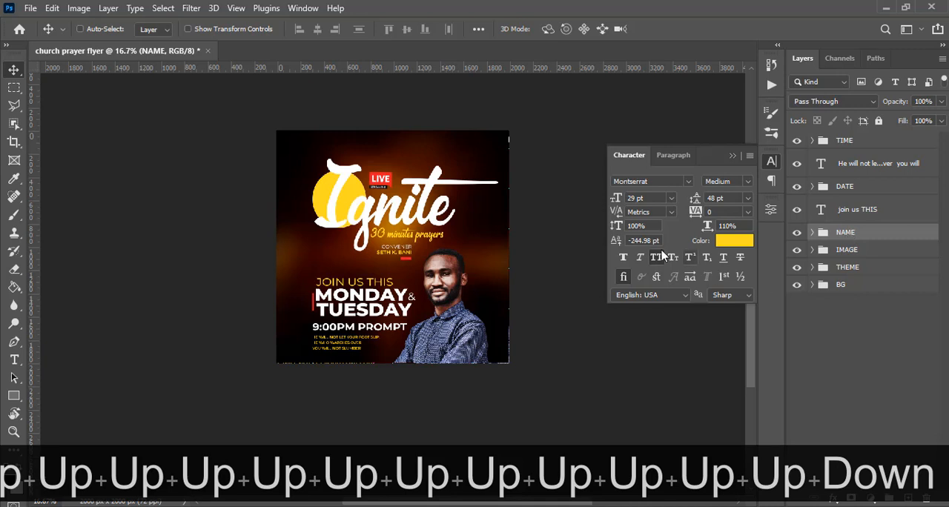
# Move the IMAGE group with the portrait up by about 60 px.
pyautogui.click(849, 253)
pyautogui.hotkey('ctrl', 'Up')
pyautogui.hotkey('ctrl', 'Up')
pyautogui.hotkey('ctrl', 'Up')
pyautogui.hotkey('ctrl', 'Up')
pyautogui.hotkey('ctrl', 'Up')
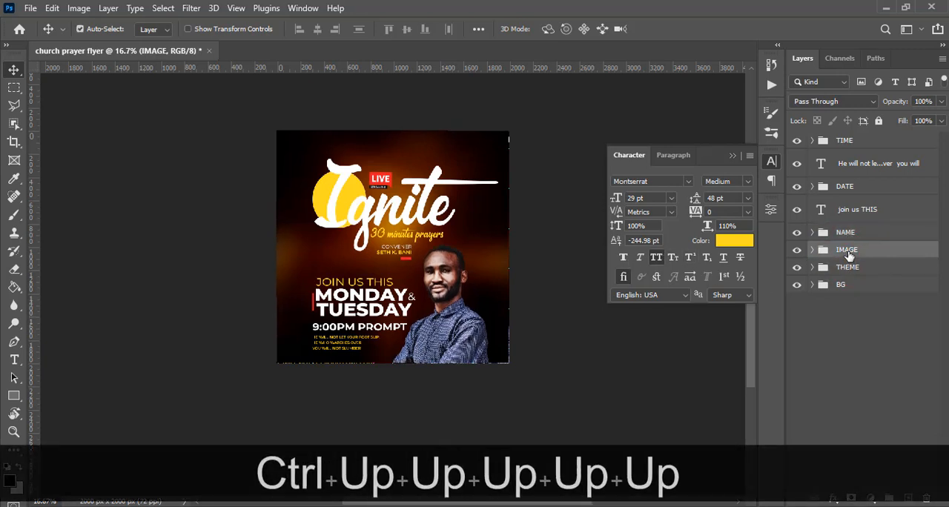
pyautogui.hotkey('ctrl', 'Up')
pyautogui.hotkey('ctrl', 'Up')
pyautogui.hotkey('ctrl', 'Up')
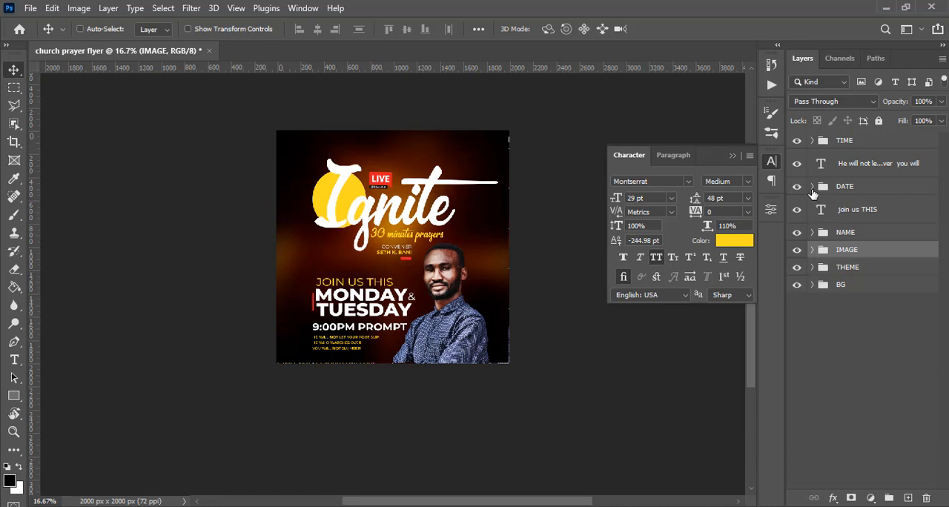
# Put the "join us THIS" text layer into the DATE group, below the "monday tuesday" layer.
pyautogui.click(812, 187)
pyautogui.click(850, 295)
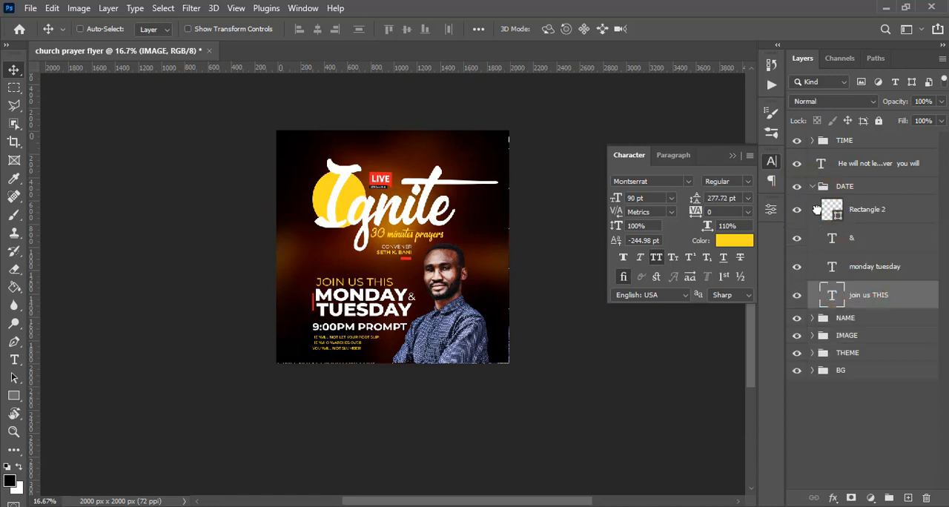
pyautogui.click(813, 189)
# Move the DATE group up by about 90 px.
pyautogui.click(845, 187)
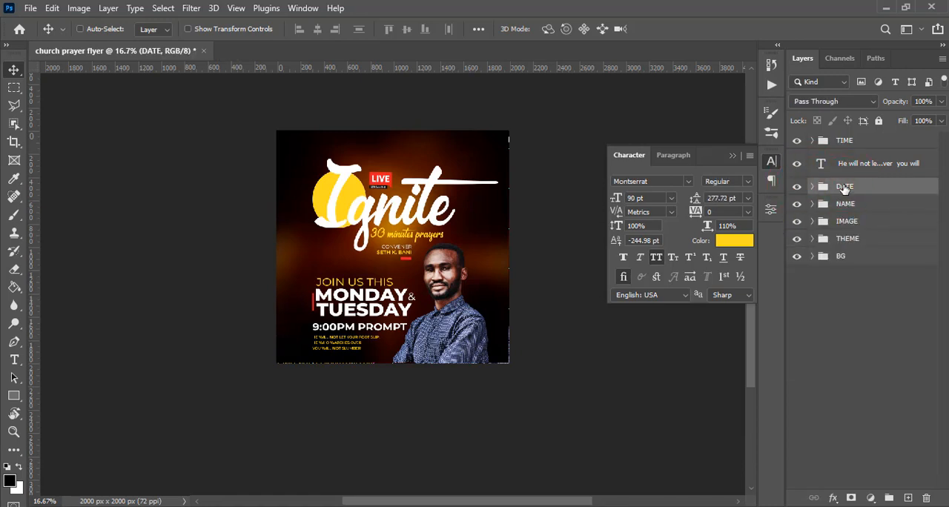
pyautogui.press('v')
pyautogui.hotkey('shift', 'Up')
pyautogui.hotkey('shift', 'Up')
pyautogui.hotkey('shift', 'Up')
pyautogui.hotkey('shift', 'Up')
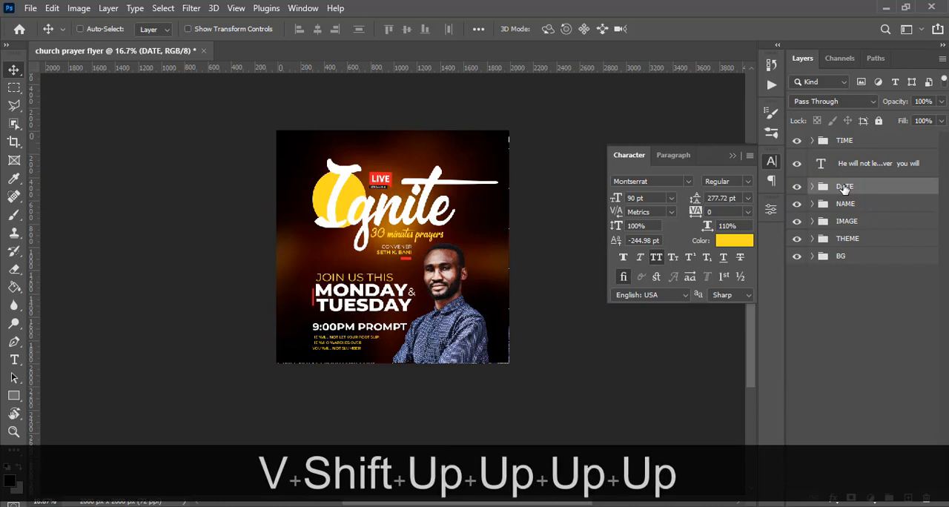
pyautogui.hotkey('shift', 'Up')
pyautogui.hotkey('shift', 'Up')
pyautogui.hotkey('shift', 'Up')
pyautogui.hotkey('shift', 'Up')
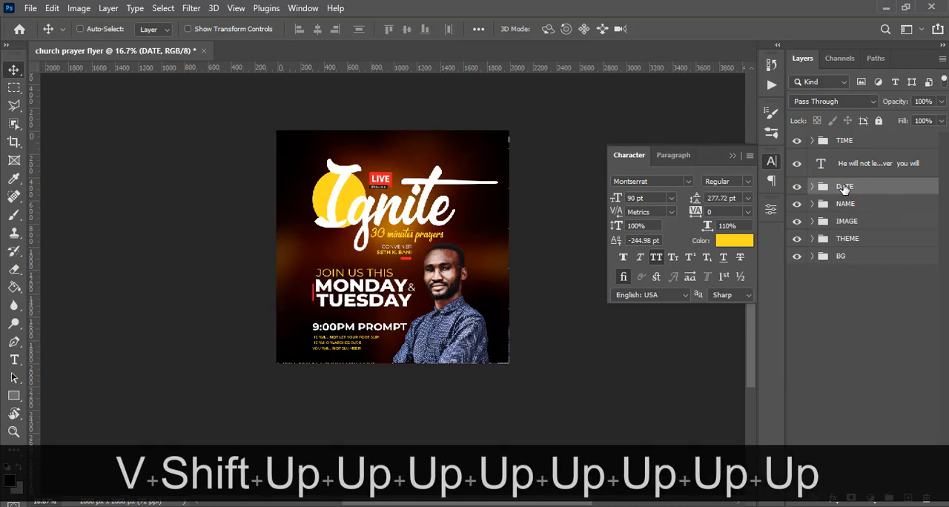
pyautogui.hotkey('shift', 'Up')
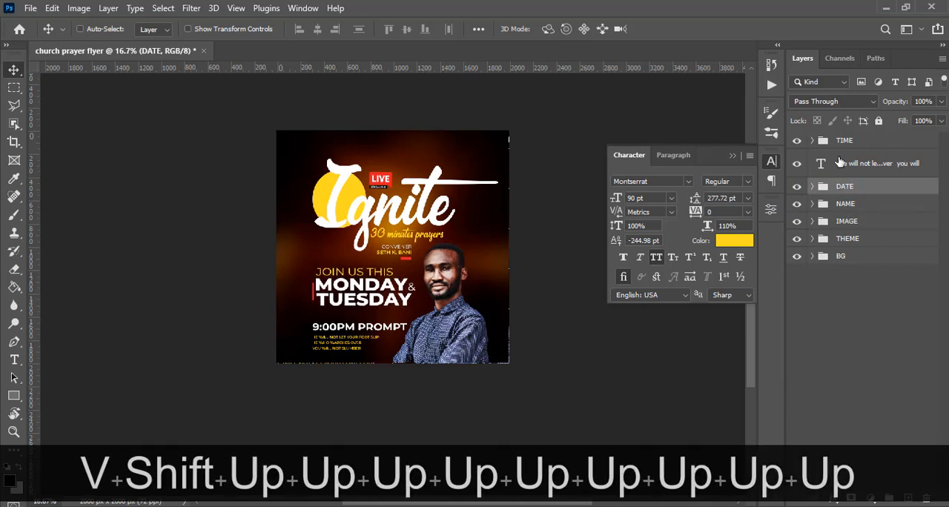
# Reorder the layers so the verse sits above the TIME group, and move the verse up by about 50 px.
pyautogui.click(842, 163)
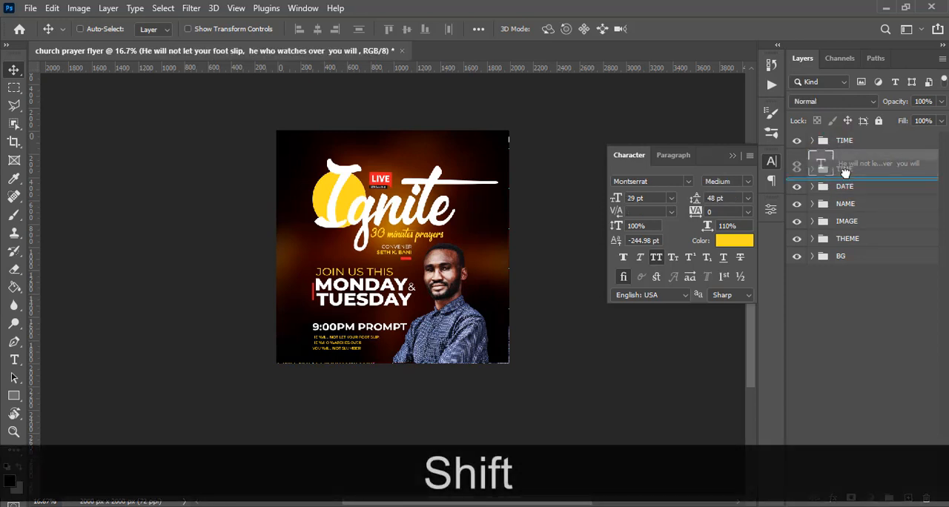
pyautogui.moveTo(845, 164); pyautogui.dragTo(846, 141)
pyautogui.hotkey('shift', 'Up')
pyautogui.hotkey('shift', 'Up')
pyautogui.hotkey('shift', 'Up')
pyautogui.hotkey('shift', 'Up')
pyautogui.hotkey('shift', 'Up')
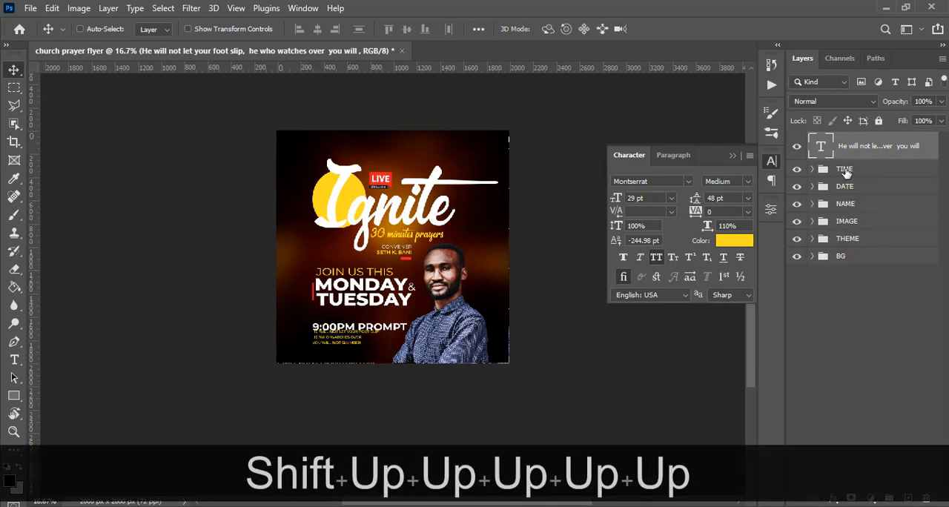
# Move the TIME group up by about 80 px, clear of the verse.
pyautogui.click(846, 171)
pyautogui.hotkey('shift', 'Up')
pyautogui.hotkey('shift', 'Up')
pyautogui.hotkey('shift', 'Up')
pyautogui.hotkey('shift', 'Up')
pyautogui.hotkey('shift', 'Up')
pyautogui.hotkey('shift', 'Up')
pyautogui.hotkey('shift', 'Up')
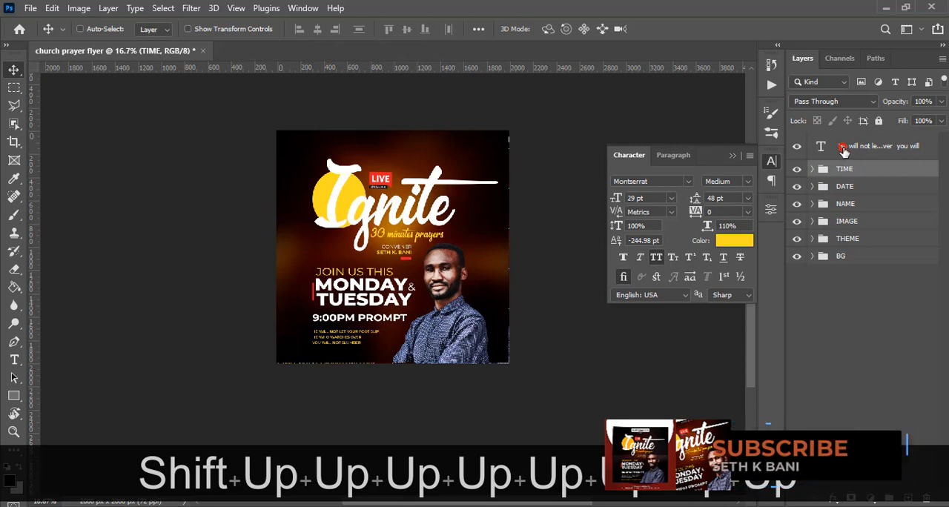
# Nudge the verse slightly closer to 9:00PM PROMPT and duplicate it directly below, aligned with the original.
pyautogui.click(844, 151)
pyautogui.press('Up')
pyautogui.press('Up')
pyautogui.press('Up')
pyautogui.press('Up')
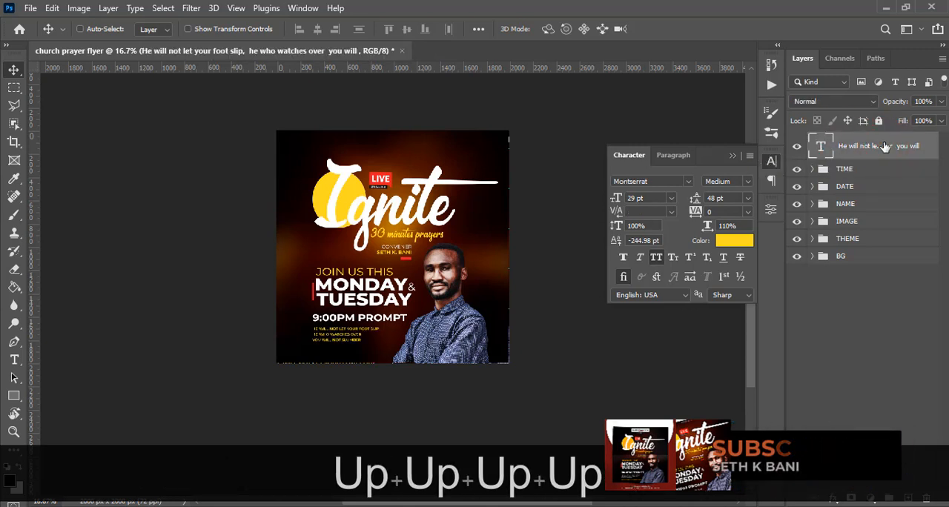
pyautogui.hotkey('ctrl', 'j')
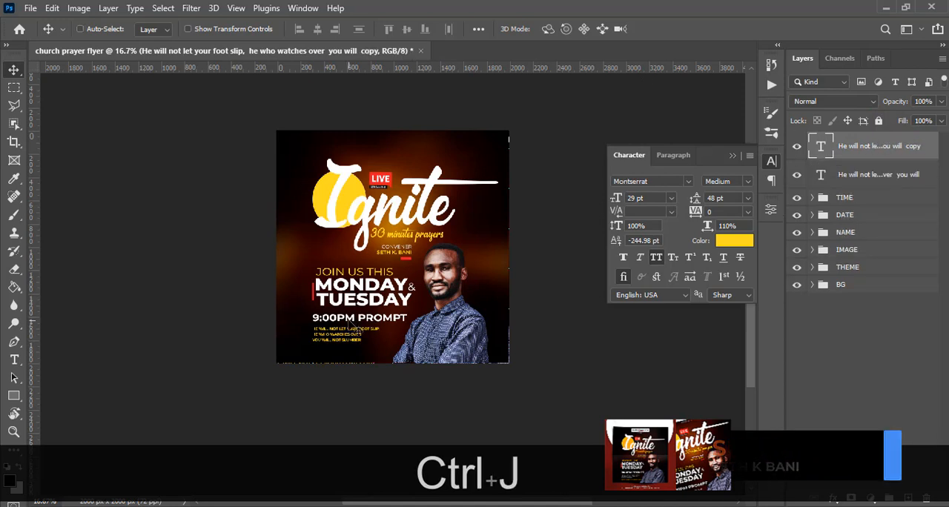
pyautogui.moveTo(351, 332); pyautogui.dragTo(350, 343)
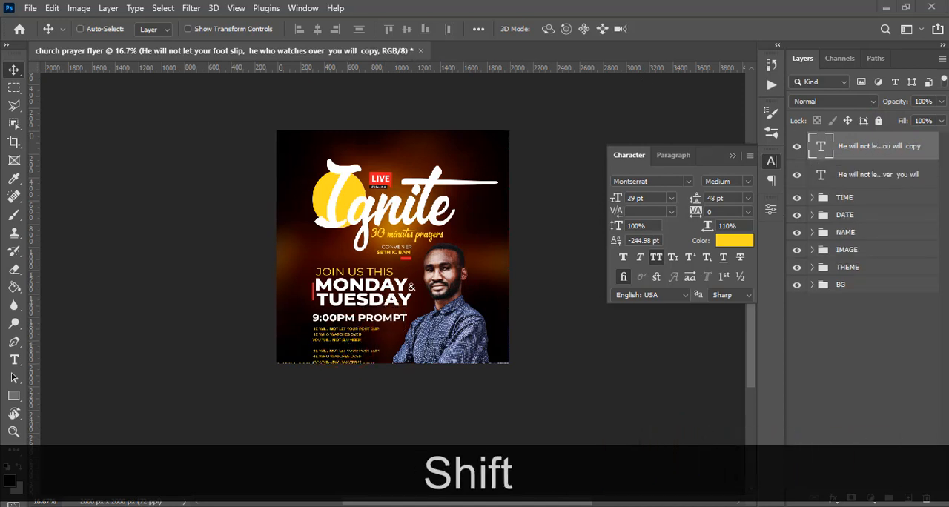
# Copy "A NIGHT OF PRAYER IS A NIGHT OF POWER" from Notepad and replace the duplicated verse's text with it in Photoshop.
pyautogui.hotkey('alt', 'Tab')
pyautogui.moveTo(683, 287); pyautogui.dragTo(464, 288)
pyautogui.hotkey('ctrl', 'c')
pyautogui.click(526, 3)
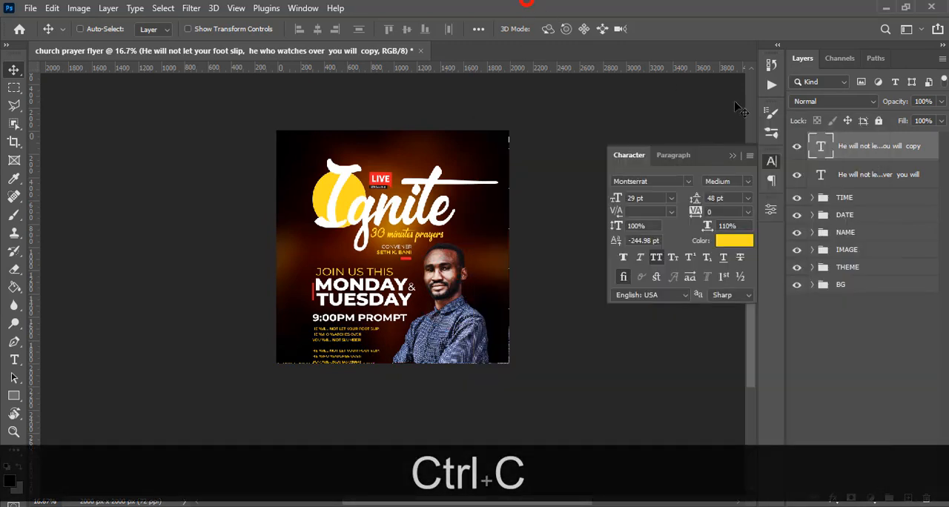
pyautogui.doubleClick(822, 148)
pyautogui.hotkey('ctrl', 'v')
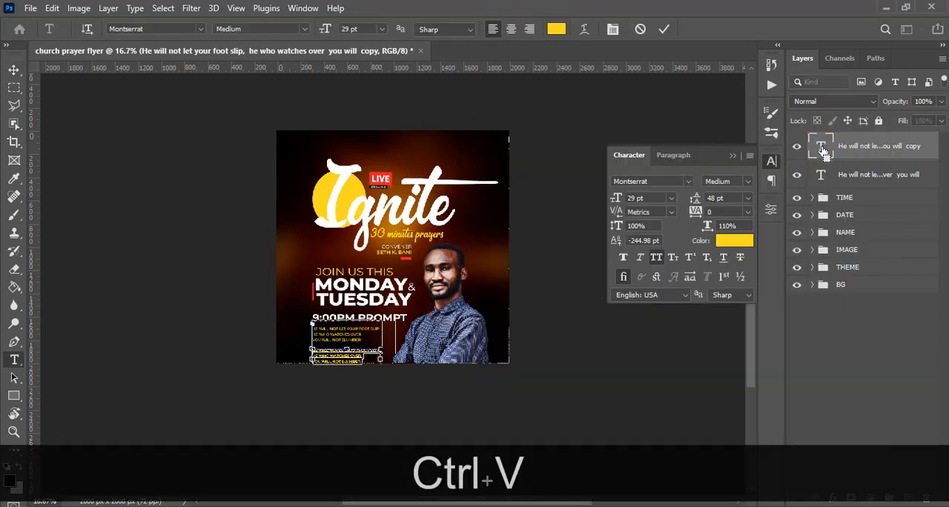
pyautogui.hotkey('ctrl', 'Return')
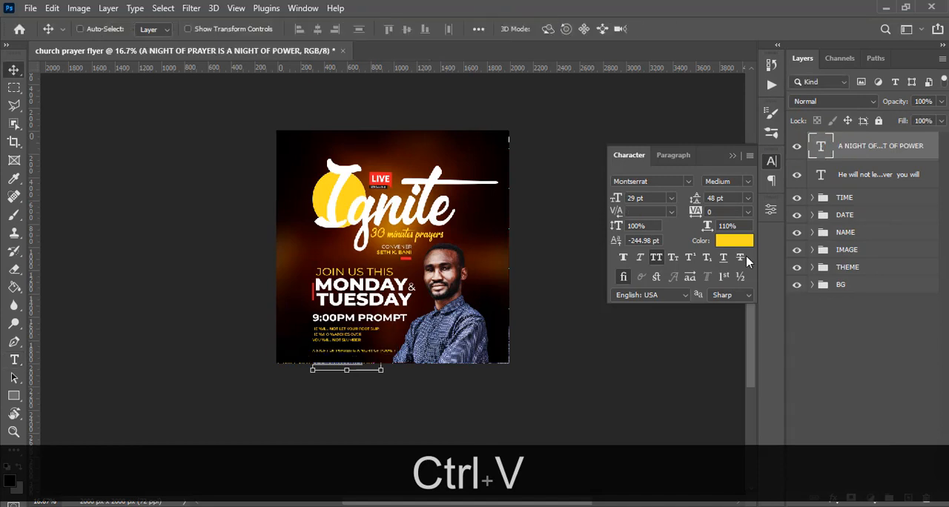
pyautogui.click(737, 247)
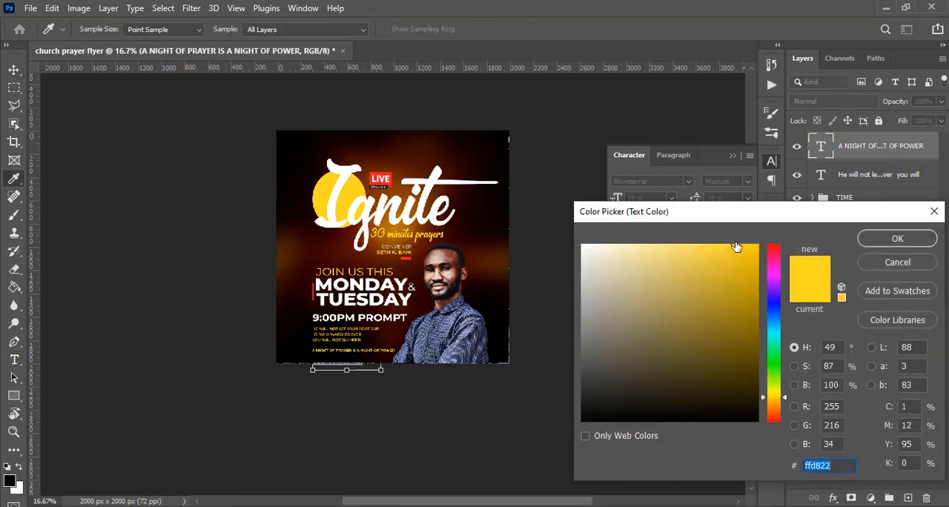
pyautogui.click(883, 264)
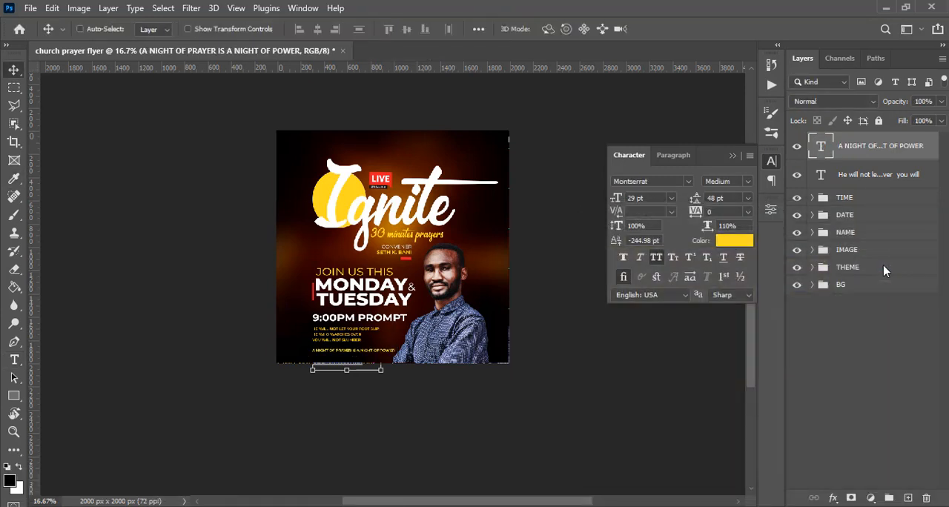
# Set the text color of the three-line Bible verse to white (ffffff).
pyautogui.hotkey('ctrl', '=')
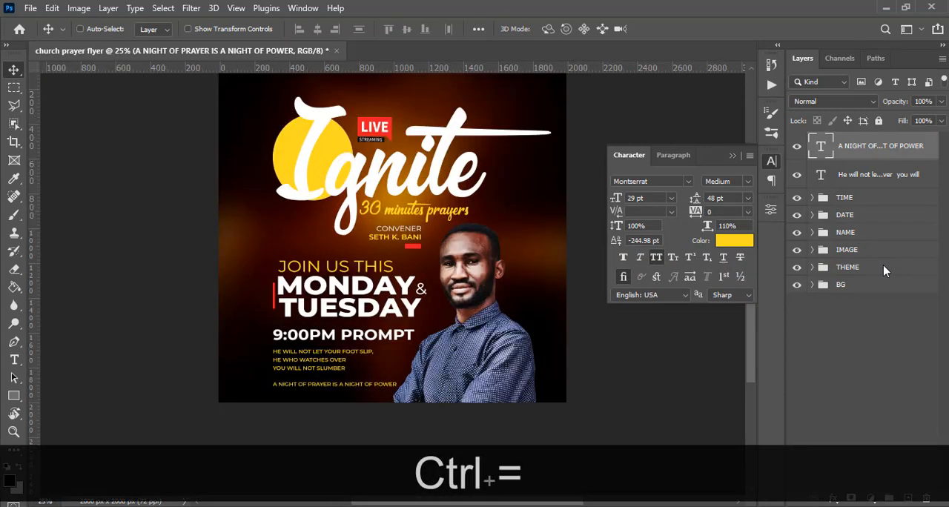
pyautogui.click(854, 178)
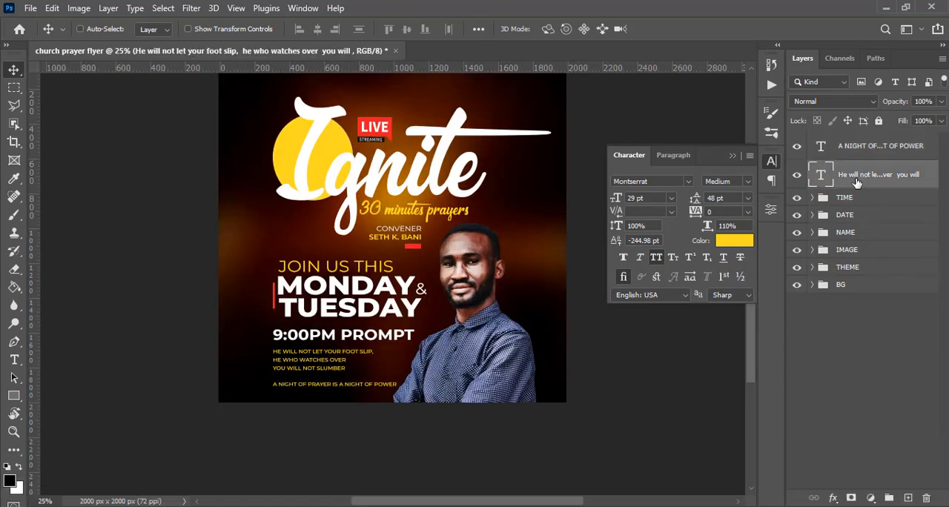
pyautogui.click(737, 241)
pyautogui.write('ffffff')
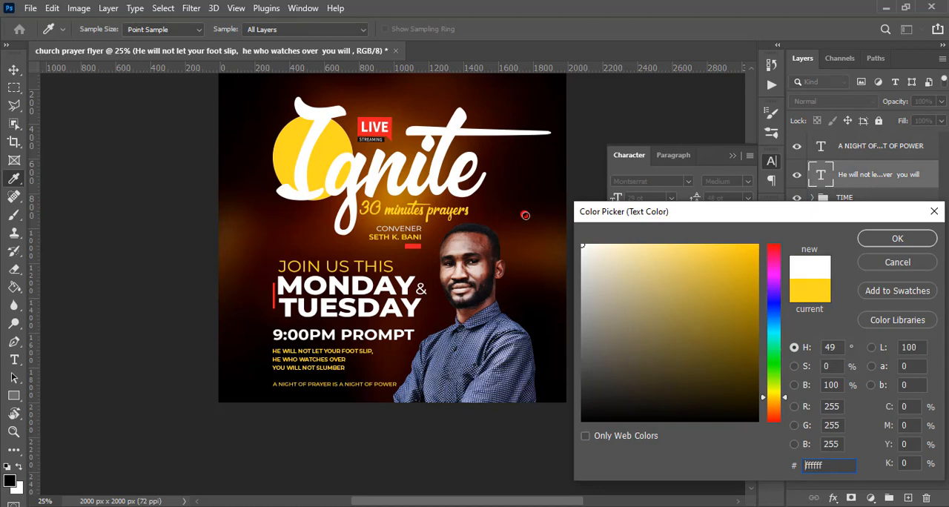
pyautogui.click(890, 245)
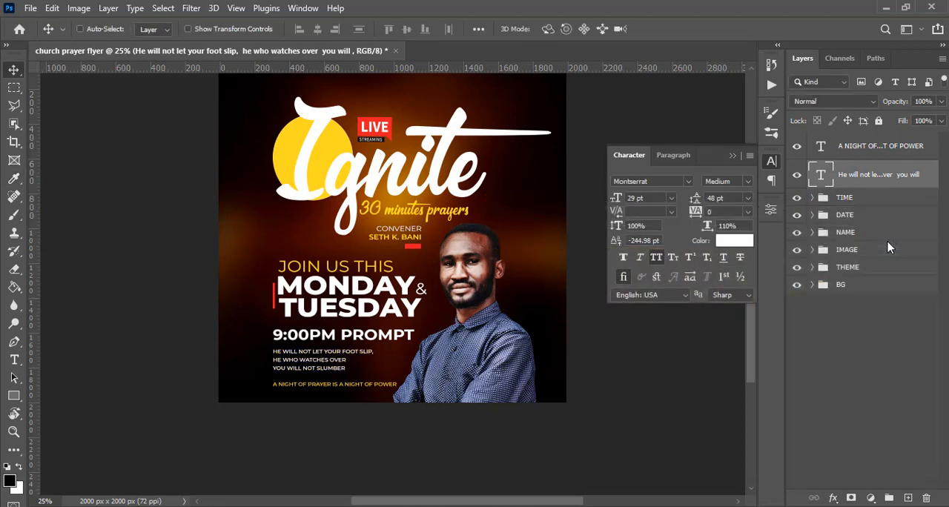
# Group the verse and prayer tagline layers and name the group OTHER TEXT.
pyautogui.click(733, 156)
pyautogui.press('ctrl')
pyautogui.keyDown('ctrl'); pyautogui.click(888, 148); pyautogui.keyUp('ctrl')
pyautogui.hotkey('ctrl', 'g')
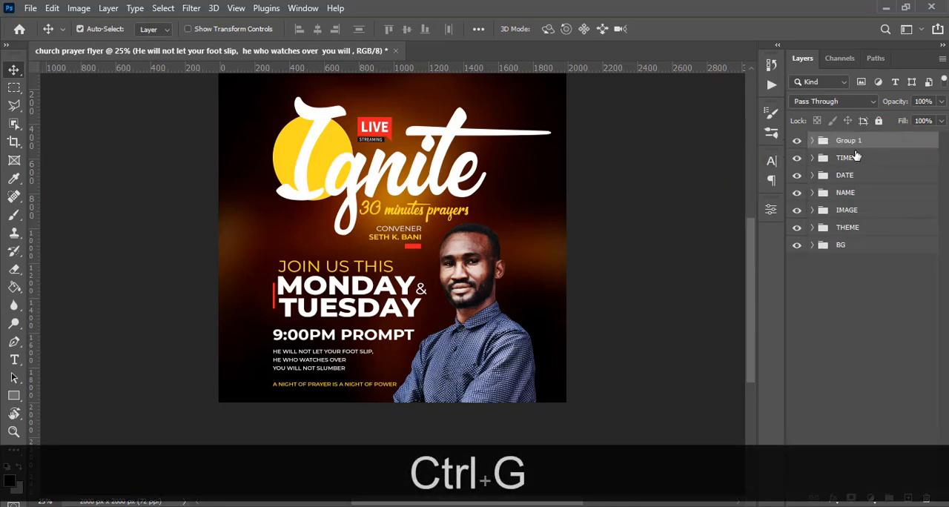
pyautogui.doubleClick(848, 141)
pyautogui.write('OTHER TEXT')
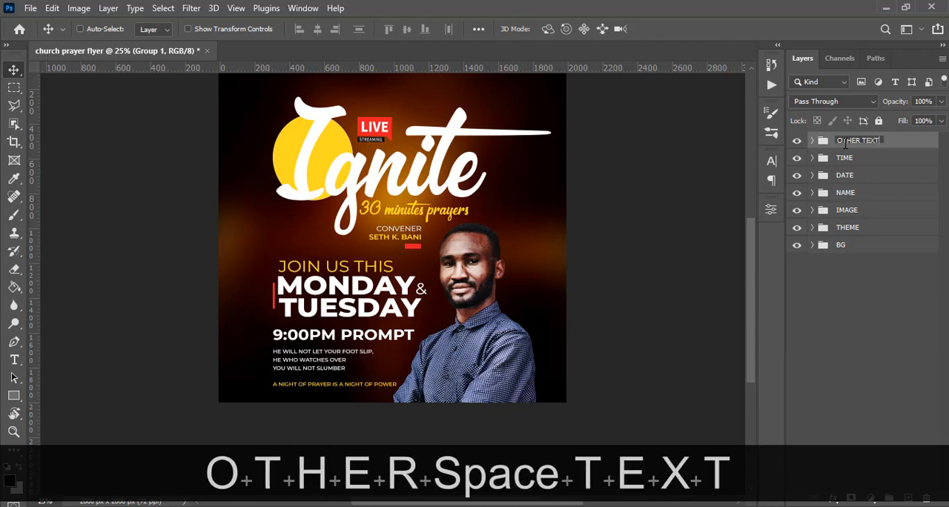
pyautogui.press('Return')
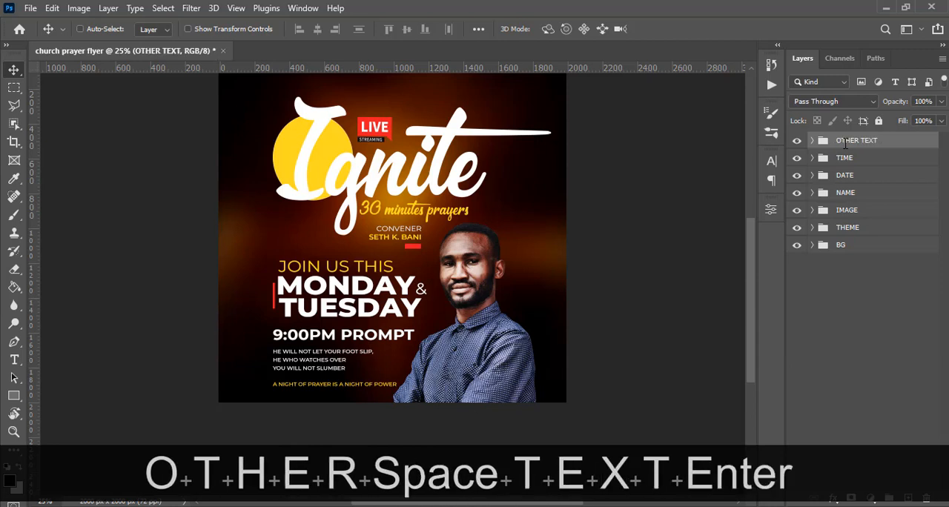
# Copy "IGNITE CONNECTIONS" from Notepad into a new text layer in Photoshop and position it just above the LIVE badge.
pyautogui.scroll(5, 640, 164)
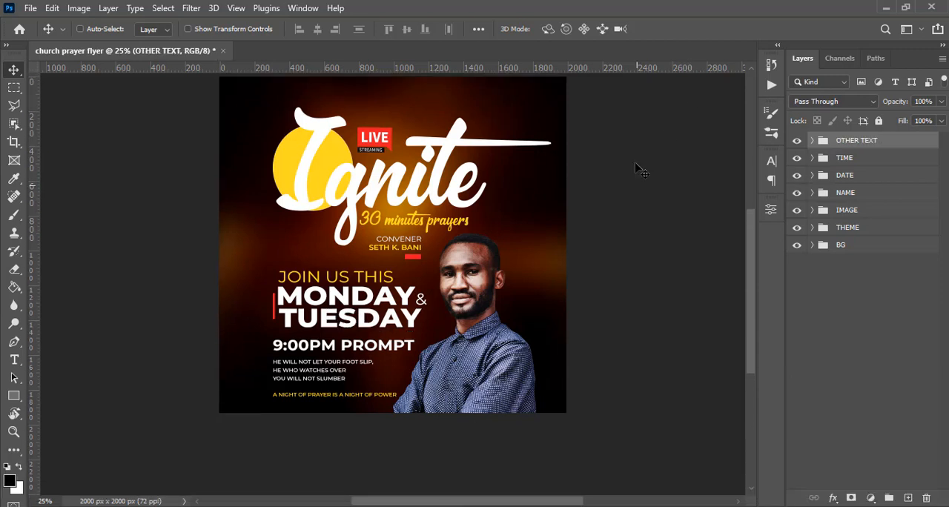
pyautogui.moveTo(748, 255); pyautogui.dragTo(744, 249)
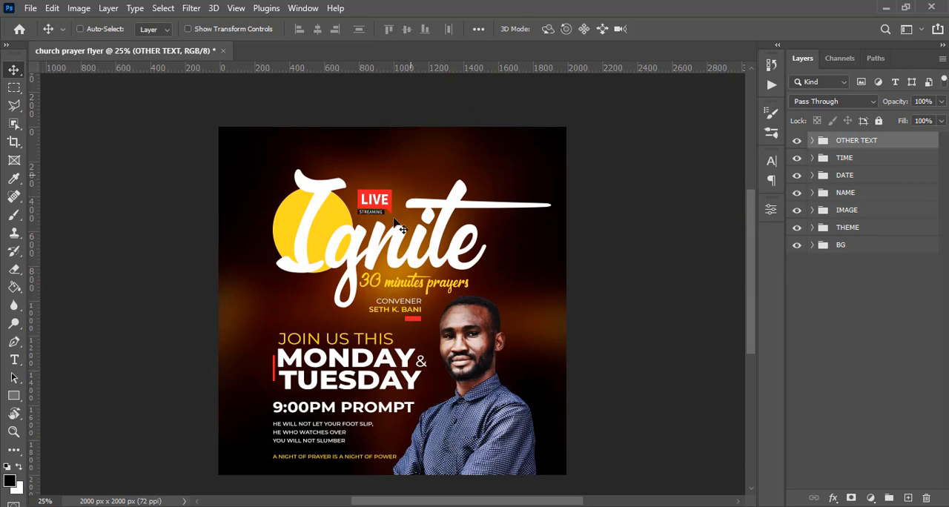
pyautogui.press('t')
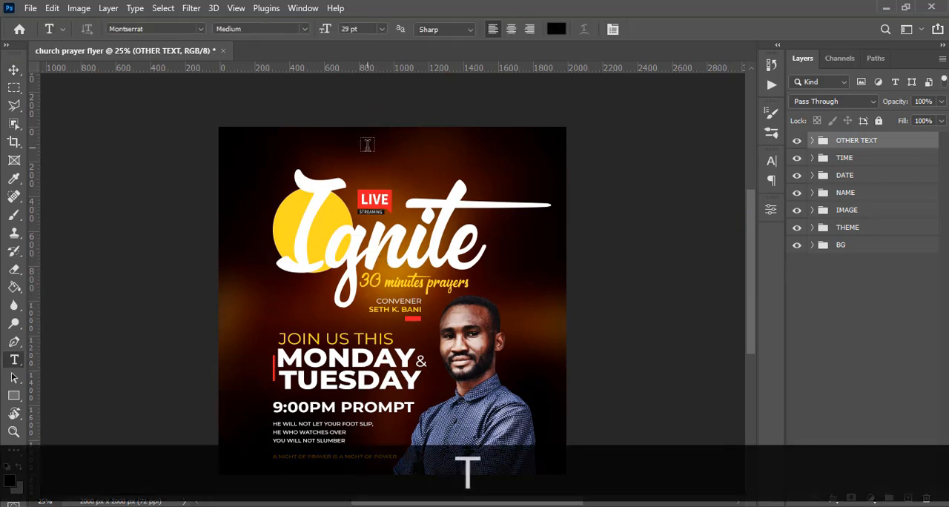
pyautogui.click(367, 148)
pyautogui.hotkey('alt', 'Tab')
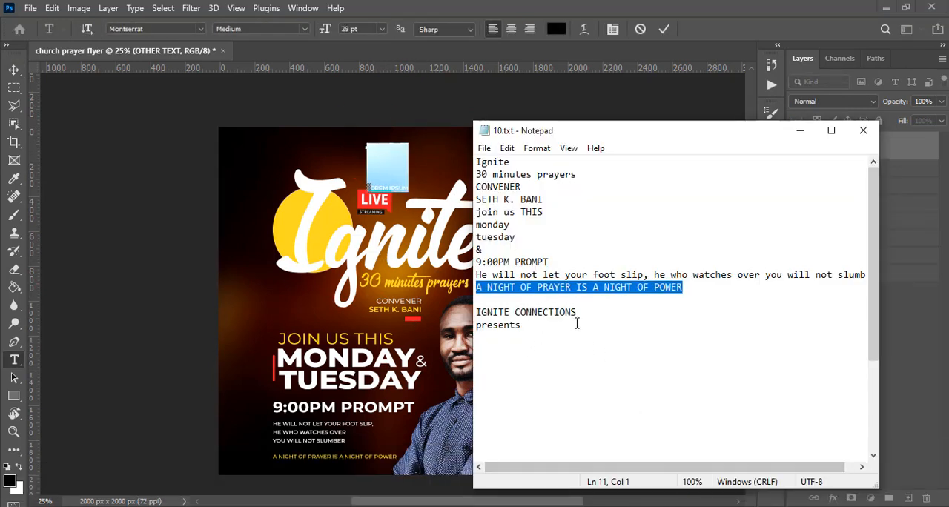
pyautogui.moveTo(576, 313); pyautogui.dragTo(476, 312)
pyautogui.hotkey('ctrl', 'c')
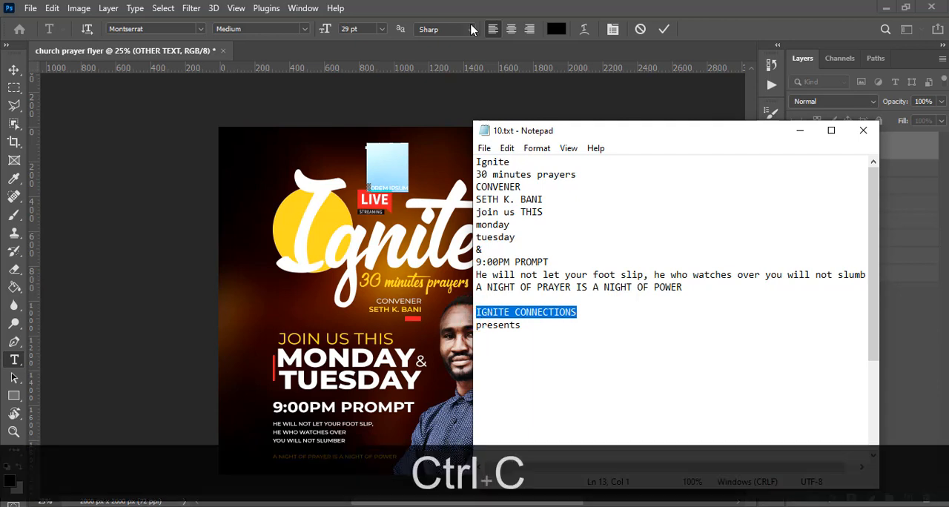
pyautogui.click(470, 6)
pyautogui.hotkey('ctrl', 'v')
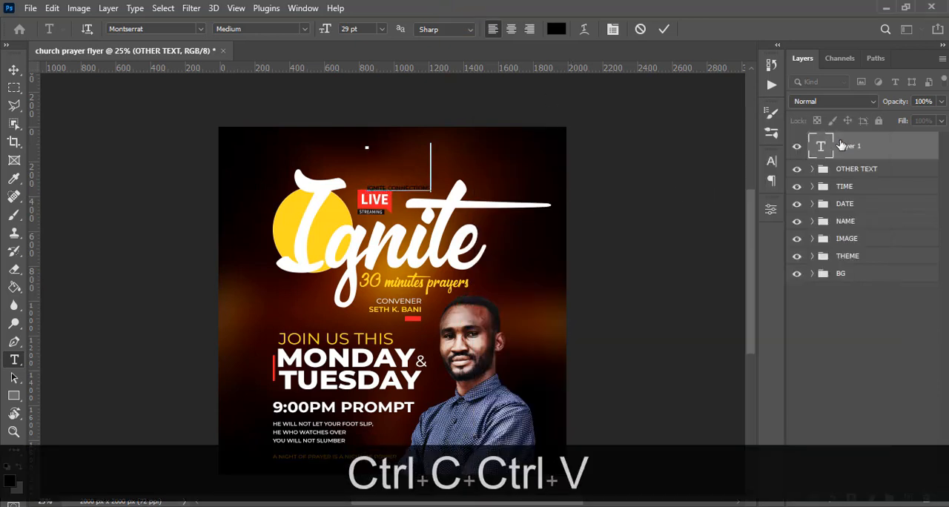
pyautogui.click(18, 71)
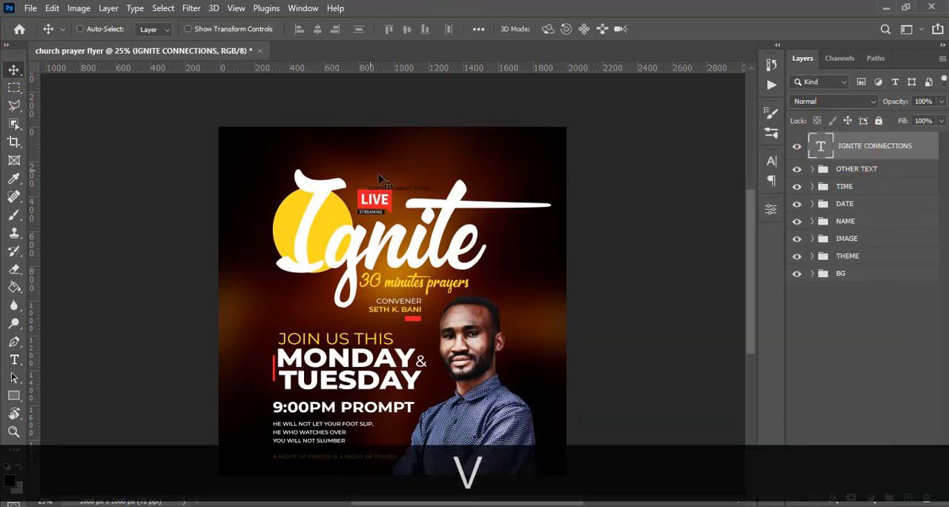
pyautogui.moveTo(380, 179); pyautogui.dragTo(380, 161)
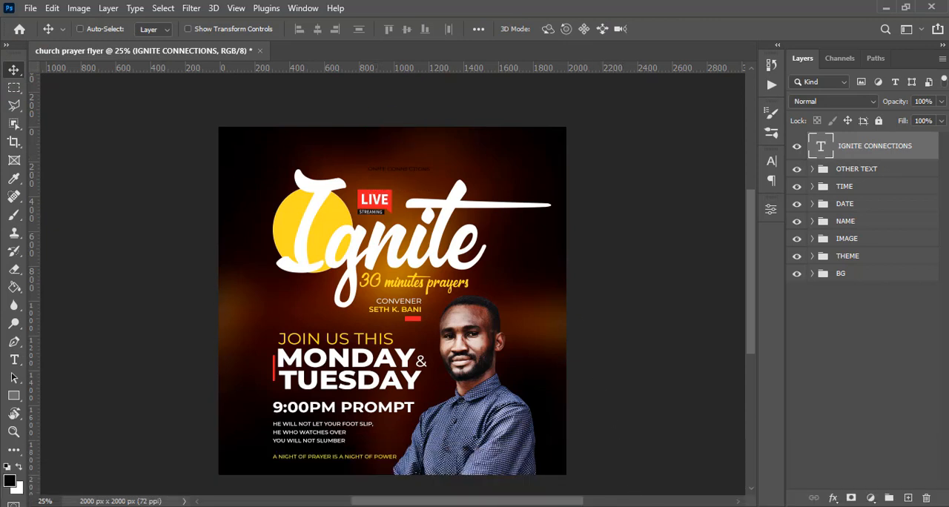
# Set the IGNITE CONNECTIONS text to Montserrat SemiBold at 44 pt.
pyautogui.click(770, 163)
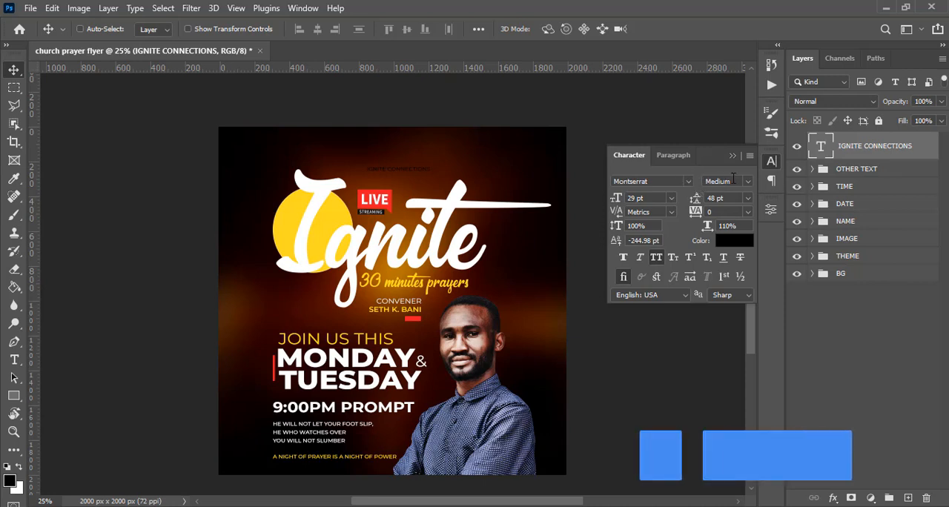
pyautogui.click(748, 182)
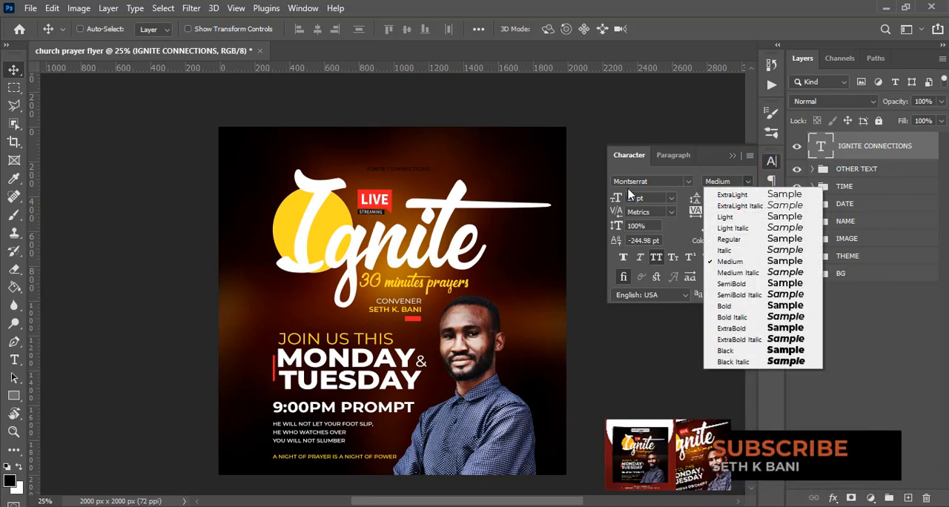
pyautogui.click(736, 285)
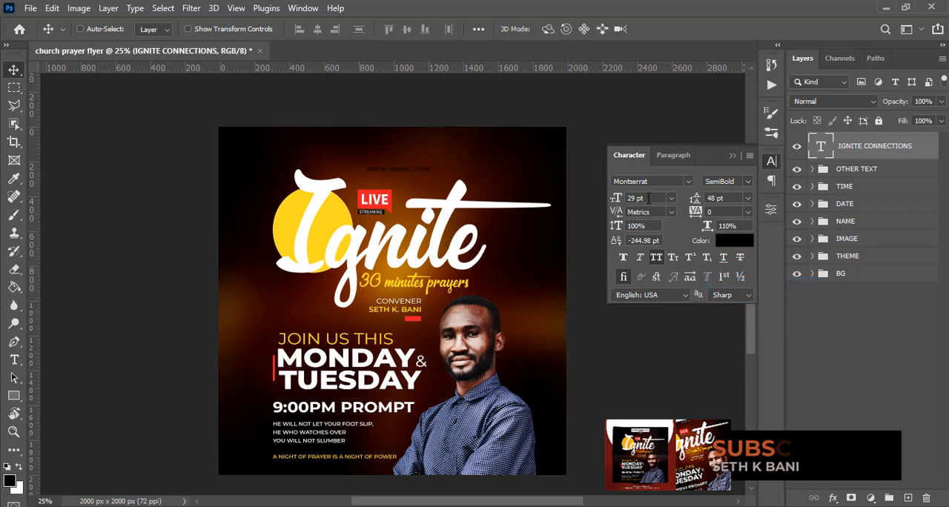
pyautogui.write('44')
pyautogui.press('Return')
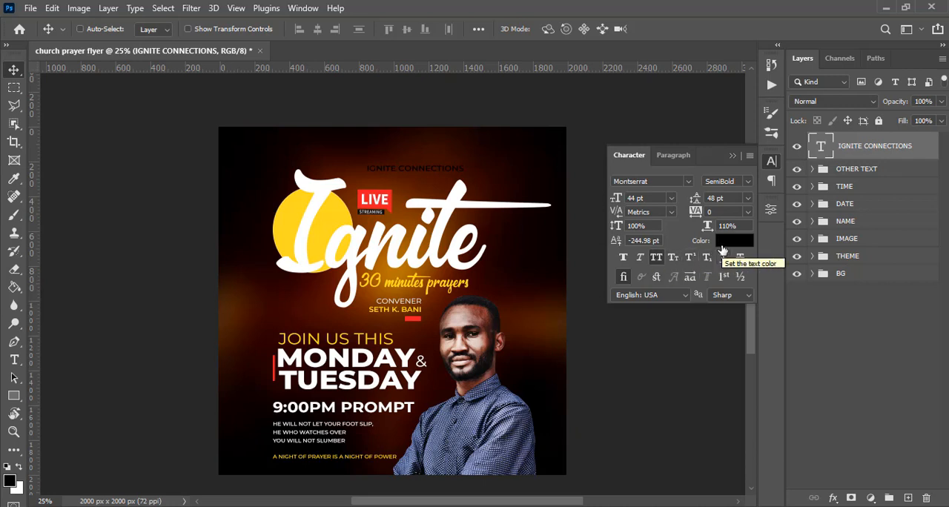
# Show the guides and move IGNITE CONNECTIONS to the horizontal centre of the flyer, just below its top margin guide.
pyautogui.hotkey('ctrl', 'h')
pyautogui.hotkey('ctrl', 't')
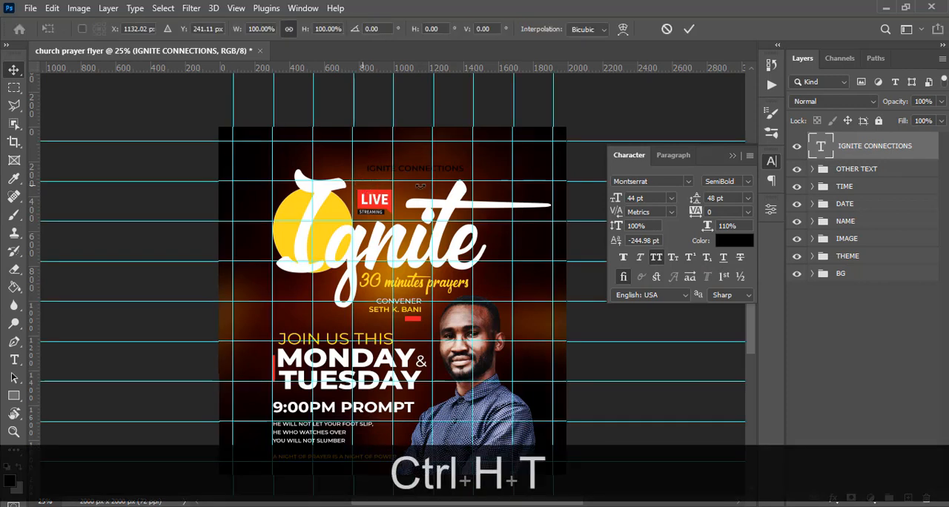
pyautogui.moveTo(422, 178); pyautogui.dragTo(401, 157)
pyautogui.press('Up')
pyautogui.press('Up')
pyautogui.press('Up')
pyautogui.press('Up')
pyautogui.press('Up')
pyautogui.press('Up')
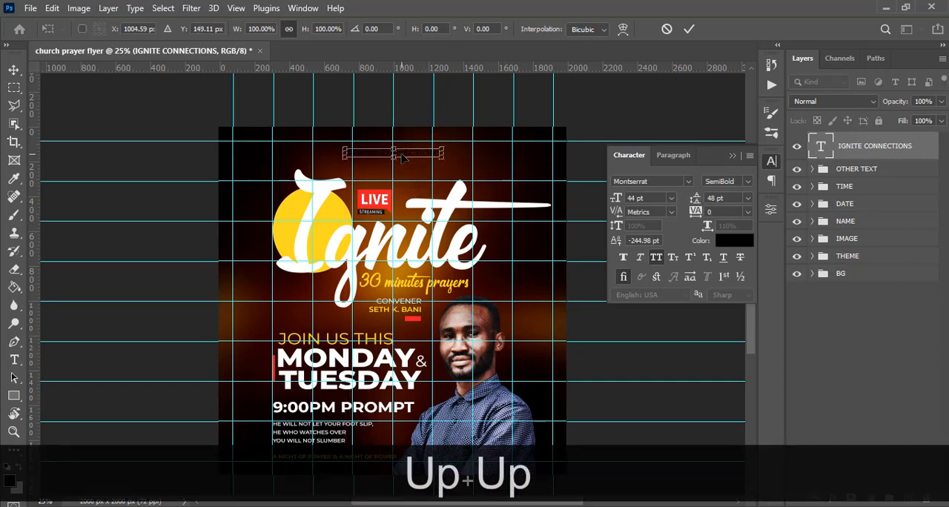
pyautogui.press('Return')
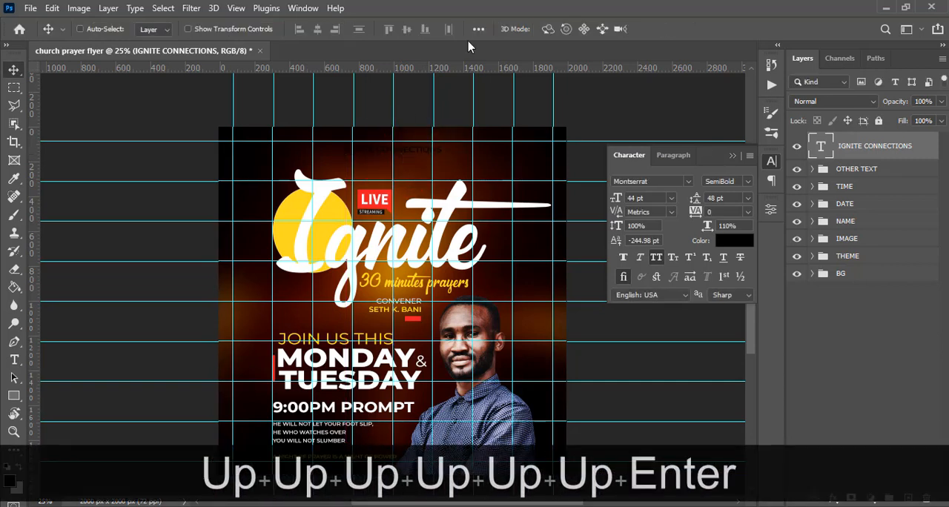
# Draw a rectangle about 658 x 140 px around IGNITE CONNECTIONS and centre it horizontally on the flyer.
pyautogui.click(15, 395)
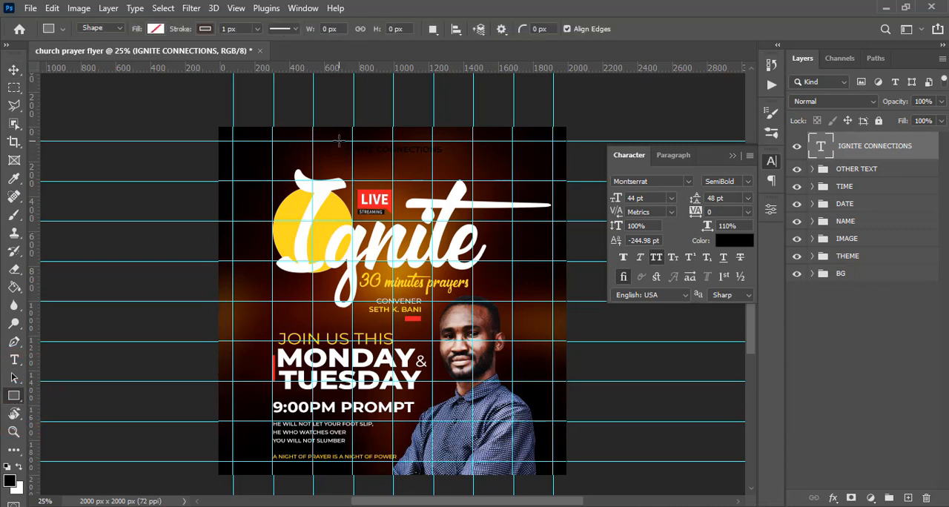
pyautogui.moveTo(338, 139); pyautogui.dragTo(454, 166)
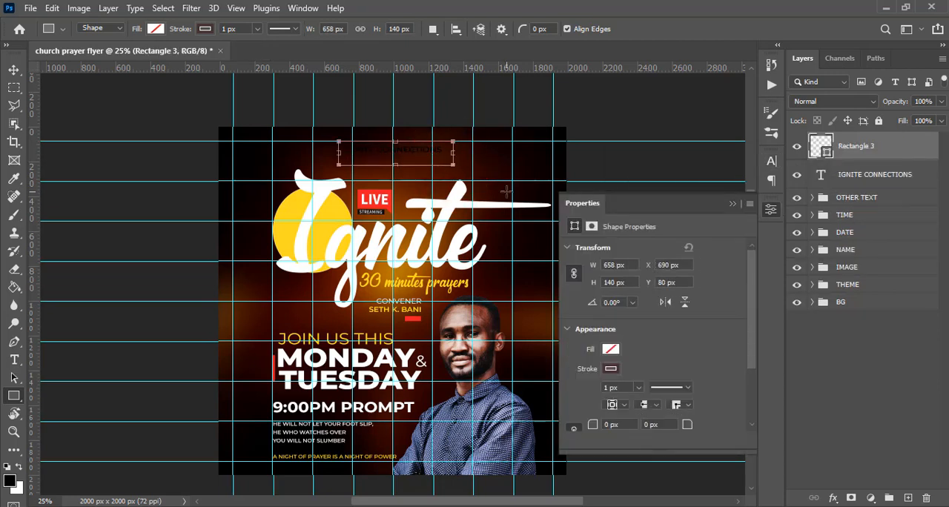
pyautogui.hotkey('shift', 'Left')
pyautogui.hotkey('shift', 'Left')
pyautogui.hotkey('shift', 'Left')
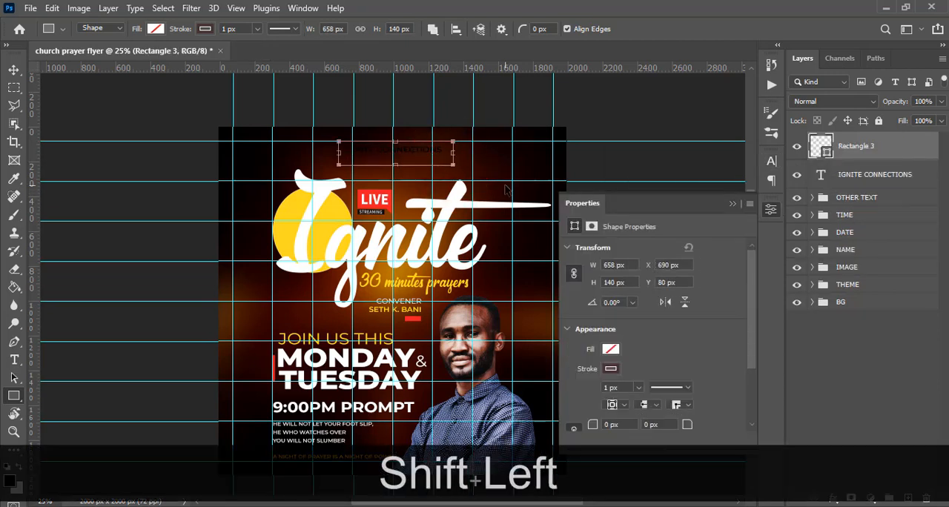
pyautogui.hotkey('shift', 'Left')
pyautogui.press('v')
pyautogui.press('Left')
pyautogui.press('Left')
pyautogui.press('Left')
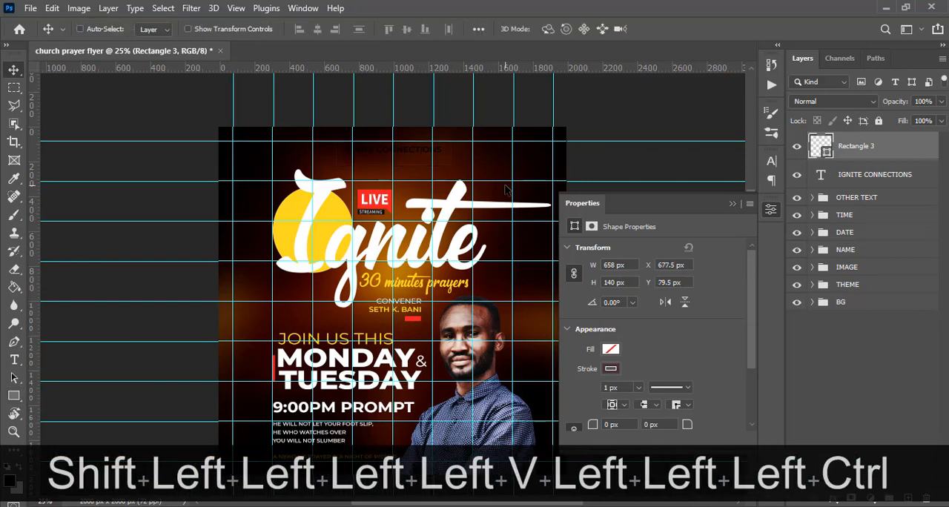
pyautogui.hotkey('ctrl', 't')
pyautogui.press('Left')
pyautogui.press('Left')
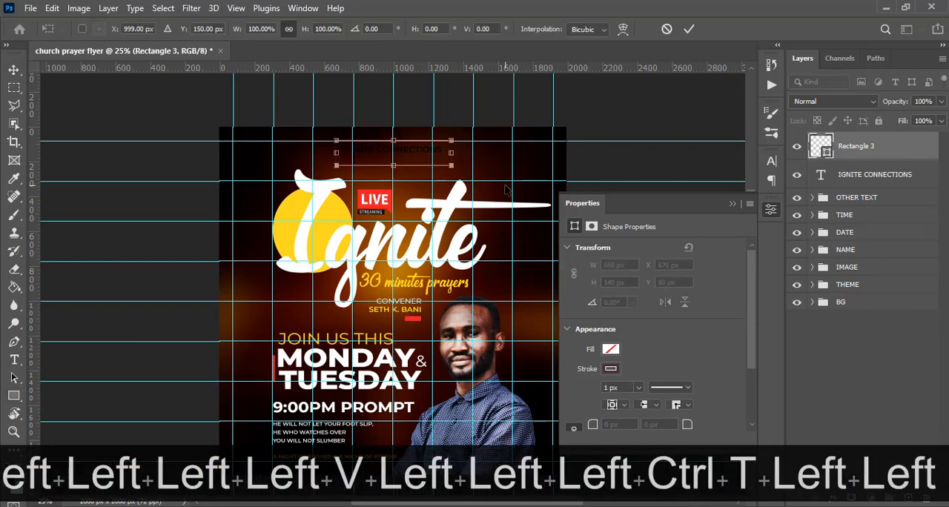
pyautogui.press('Right')
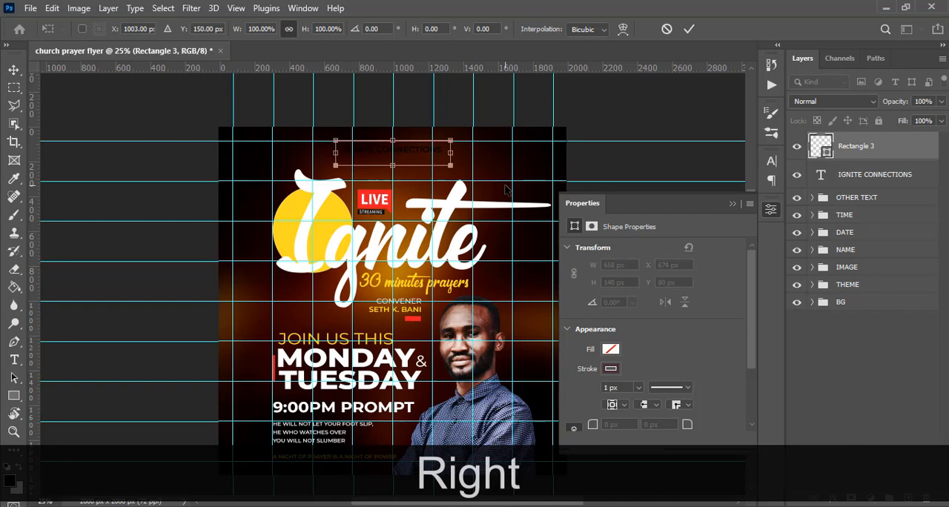
pyautogui.press('Return')
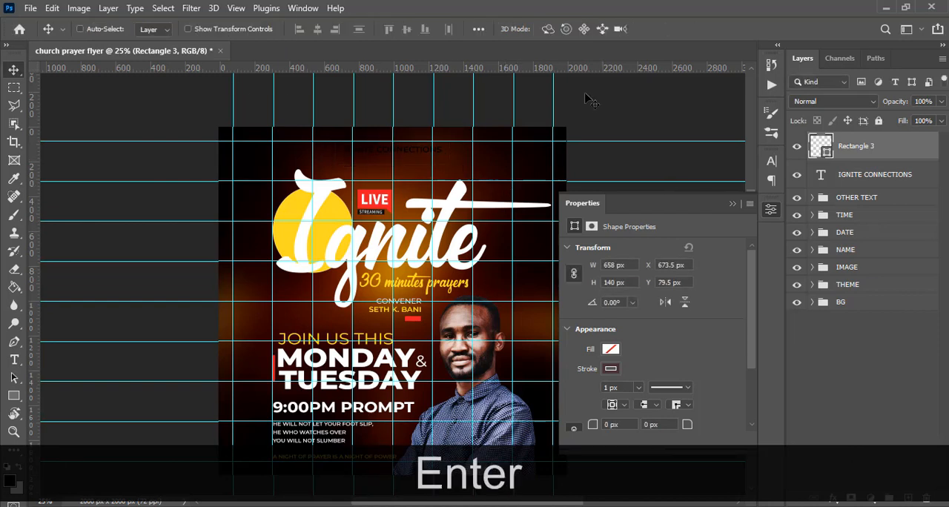
# Remove the rectangle's stroke, fill it with white, and place its layer beneath the IGNITE CONNECTIONS text.
pyautogui.click(13, 395)
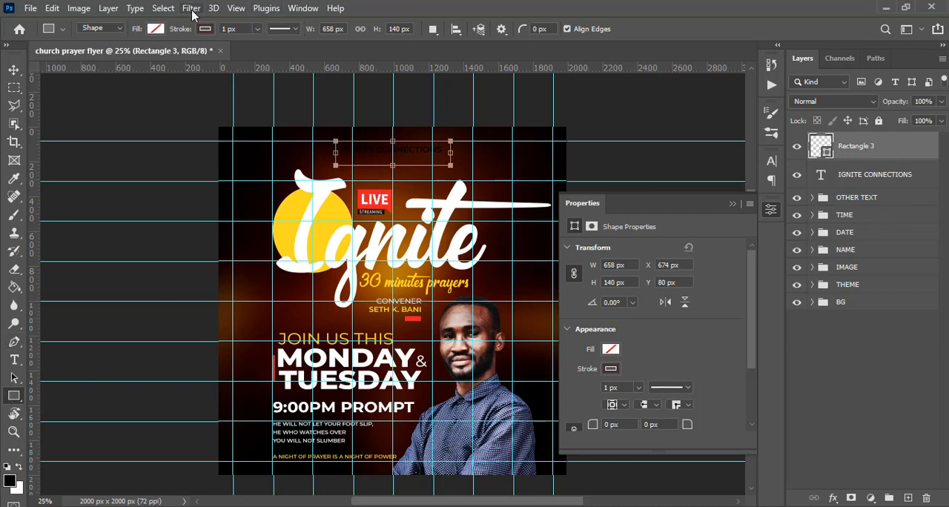
pyautogui.click(205, 29)
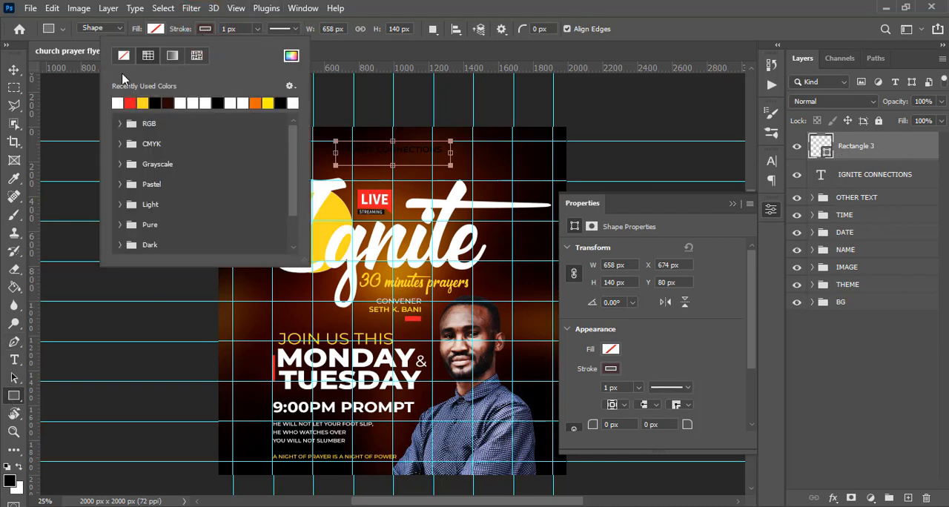
pyautogui.click(155, 28)
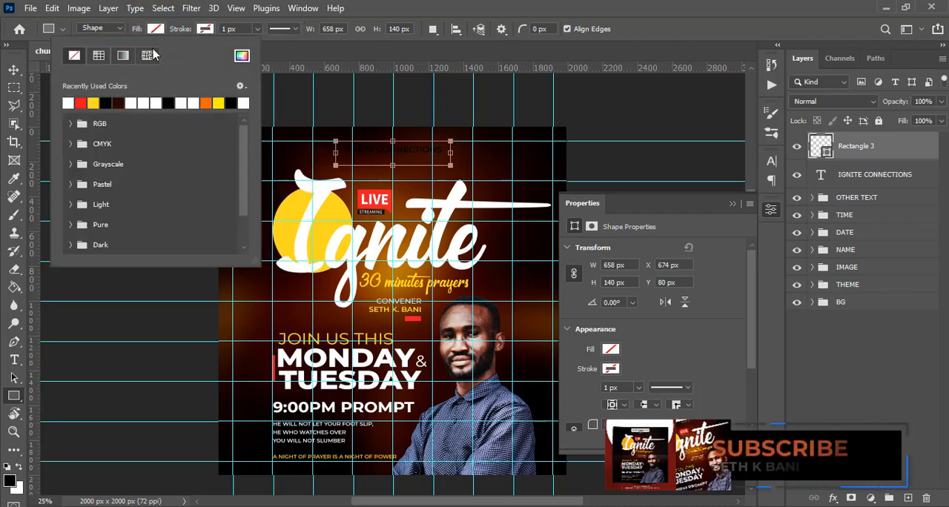
pyautogui.click(68, 103)
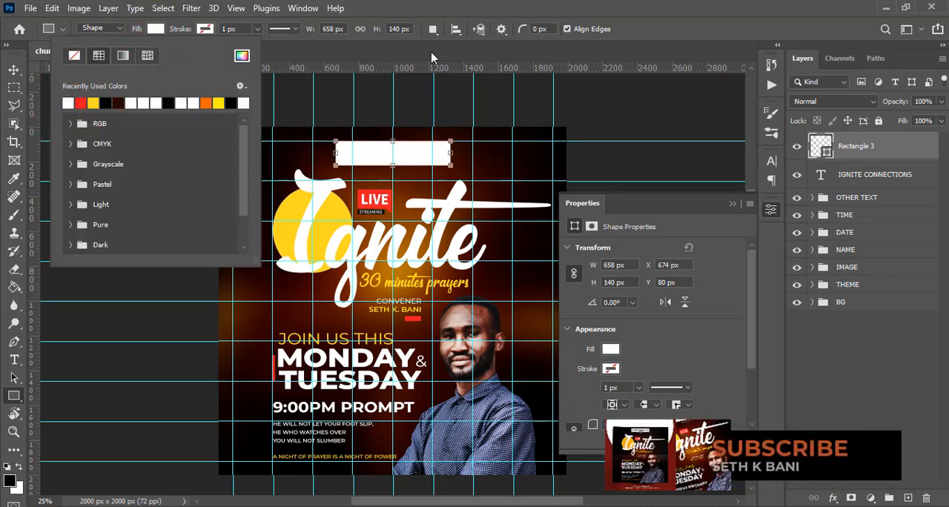
pyautogui.click(727, 62)
pyautogui.moveTo(871, 157); pyautogui.dragTo(861, 185)
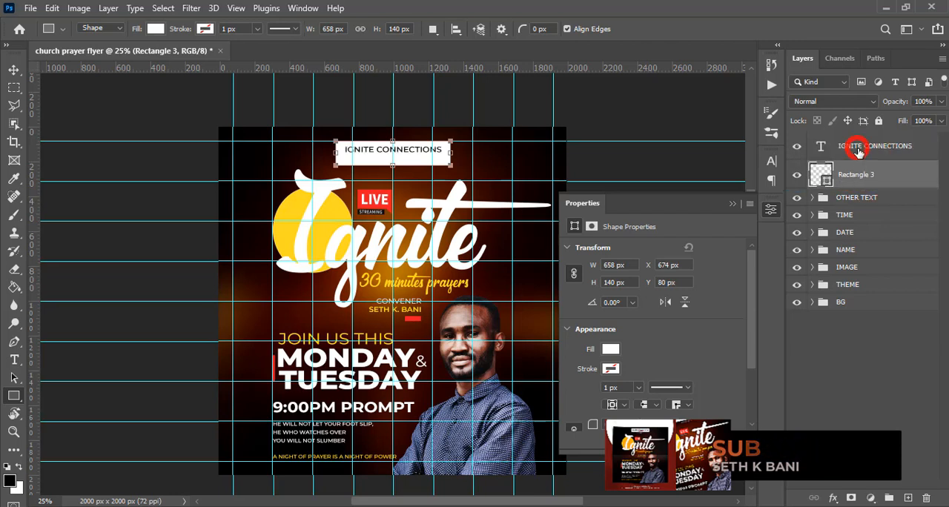
# Change the font weight of the IGNITE CONNECTIONS text to Bold.
pyautogui.click(859, 148)
pyautogui.click(771, 161)
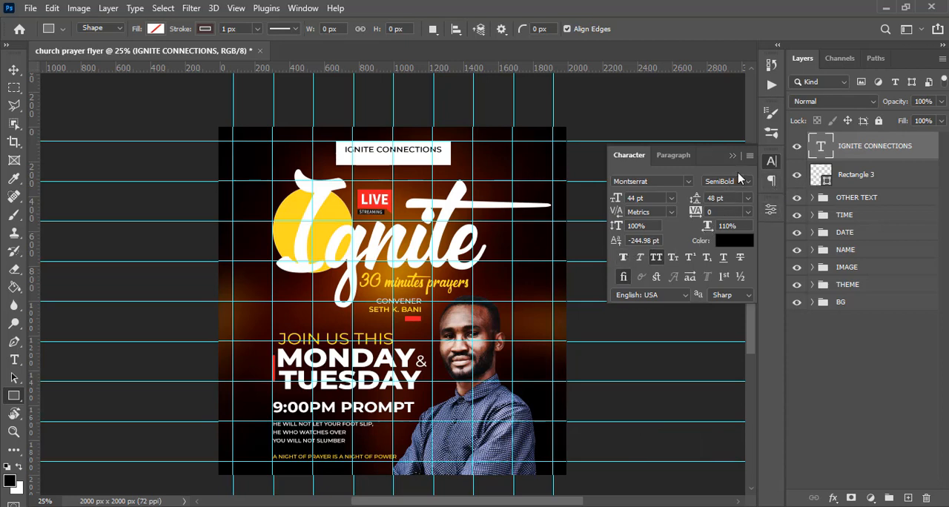
pyautogui.click(748, 183)
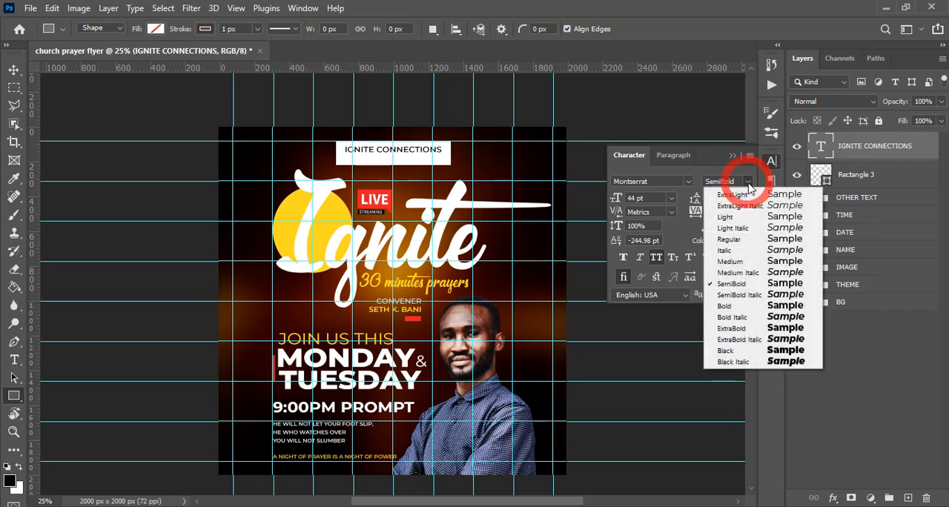
pyautogui.click(736, 330)
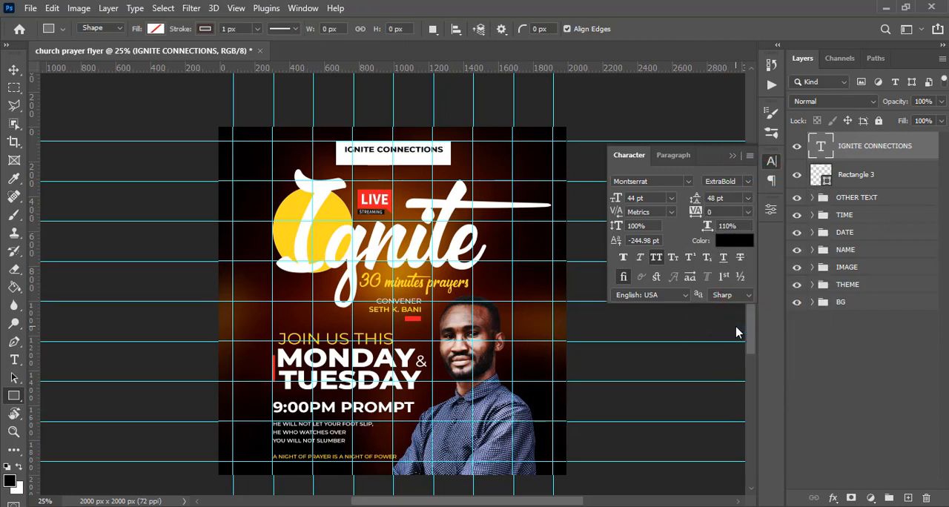
pyautogui.click(748, 183)
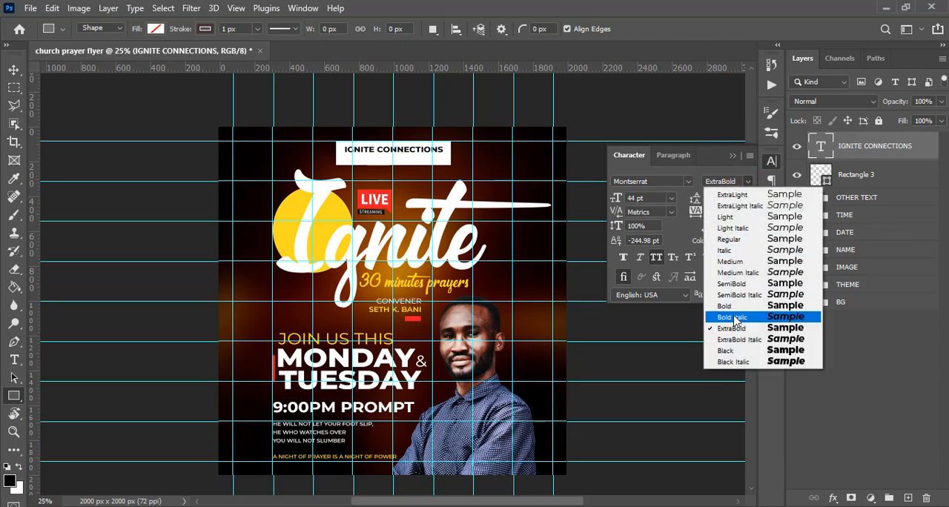
pyautogui.click(730, 306)
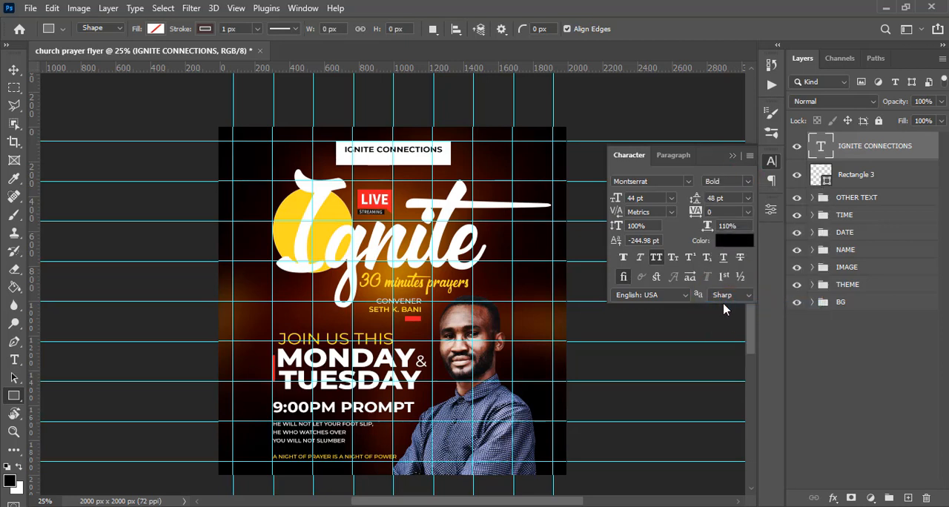
# Place the YouTube logo file pngwing.com (2) copy.png, scale it to about 5.76%, and move it into the white box beneath IGNITE CONNECTIONS.
pyautogui.hotkey('alt', 'Tab')
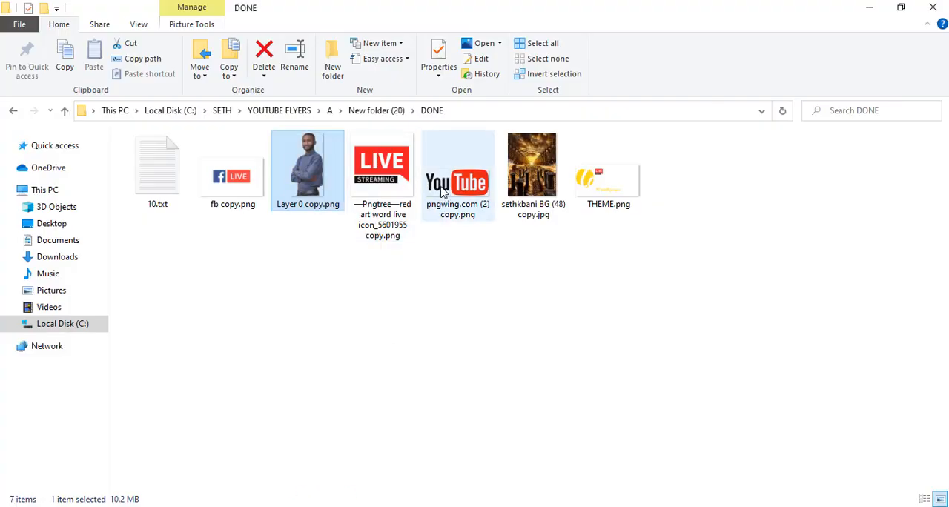
pyautogui.moveTo(453, 185); pyautogui.dragTo(379, 244)
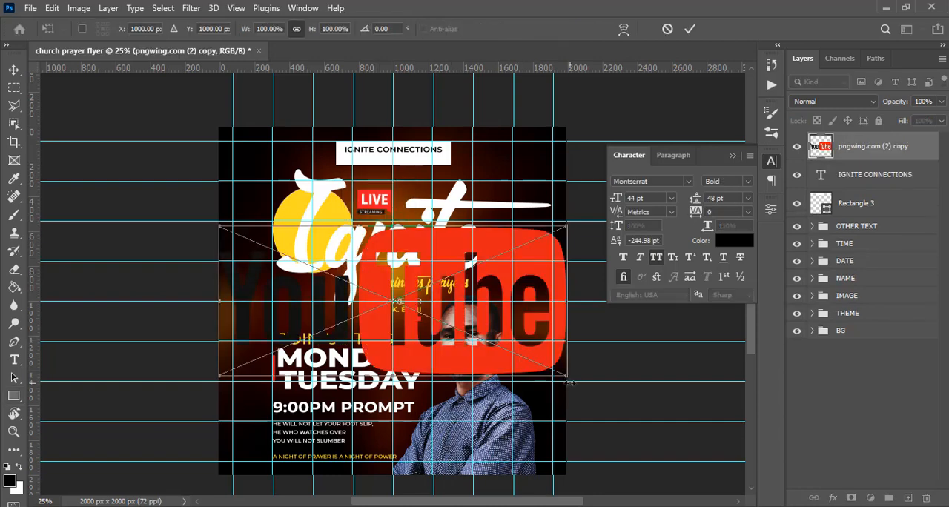
pyautogui.moveTo(568, 380); pyautogui.dragTo(427, 279)
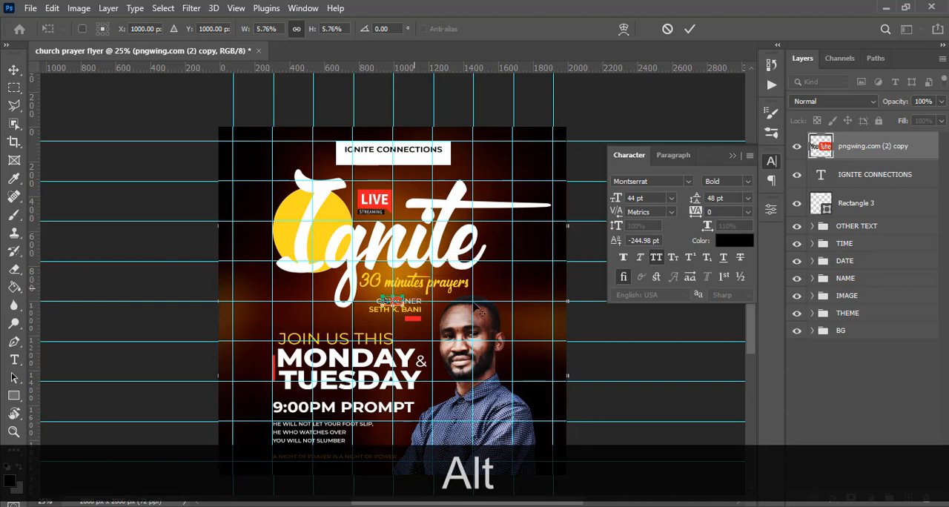
pyautogui.press('Return')
pyautogui.press('v')
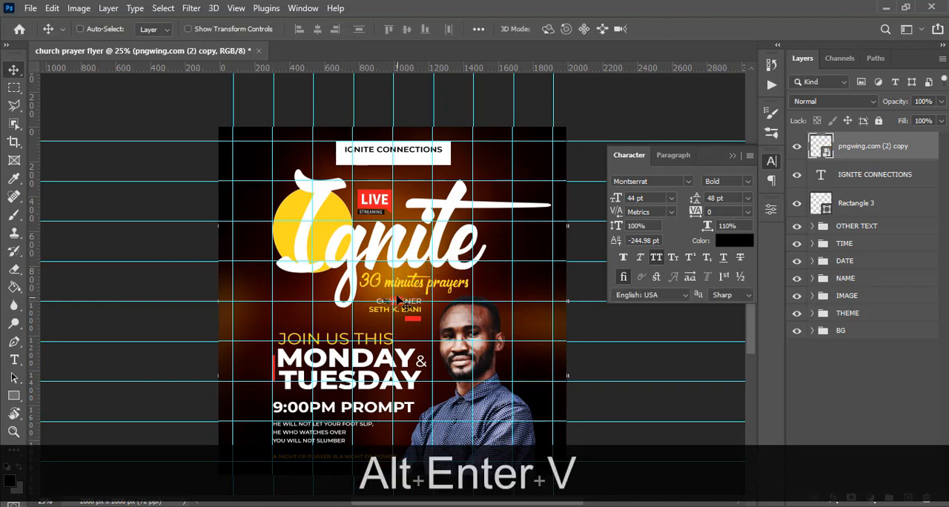
pyautogui.moveTo(404, 293); pyautogui.dragTo(381, 152)
# Place fb copy.png, shrink it into the white box beside the YouTube logo, and put its layer below the YouTube logo's layer.
pyautogui.click(313, 504)
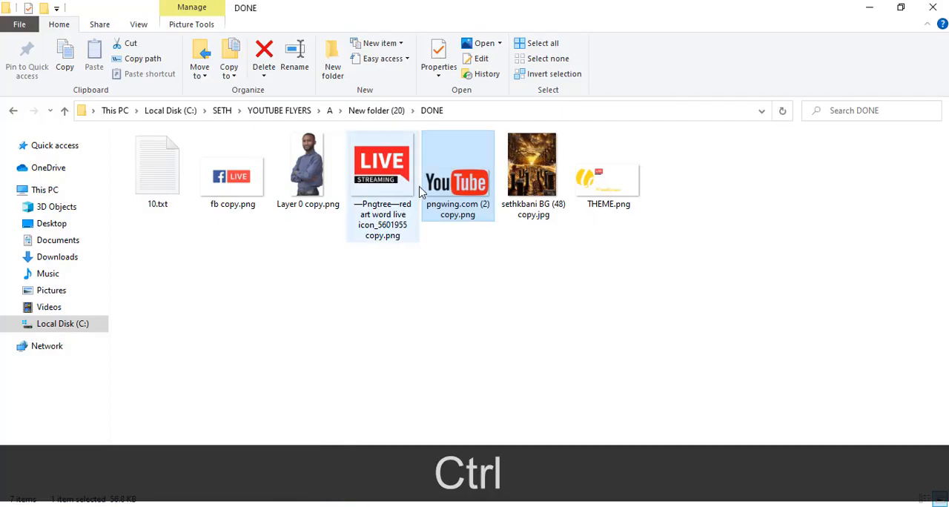
pyautogui.moveTo(220, 174); pyautogui.dragTo(447, 308)
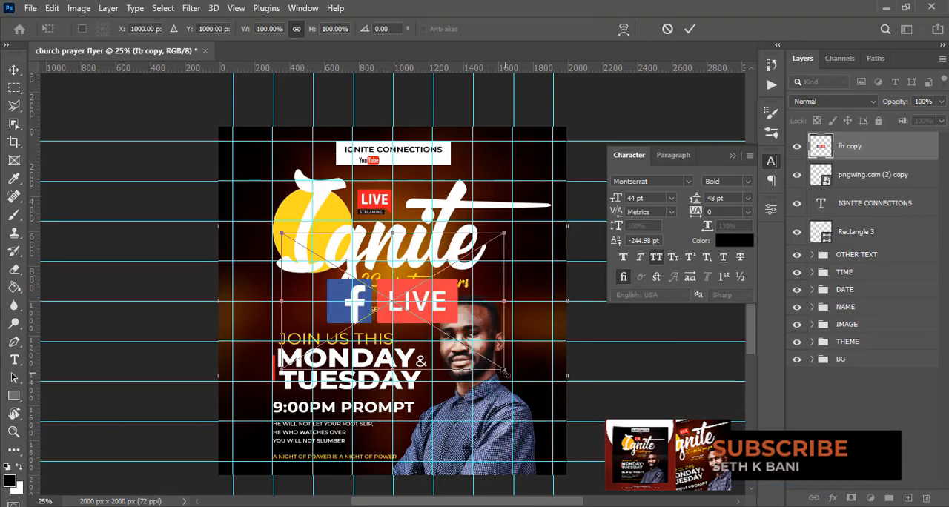
pyautogui.moveTo(505, 370); pyautogui.dragTo(404, 177)
pyautogui.press('Return')
pyautogui.press('v')
pyautogui.hotkey('ctrl', '[')
# Scale the YouTube logo in the white box to about 4.8% around its centre.
pyautogui.hotkey('ctrl', '=')
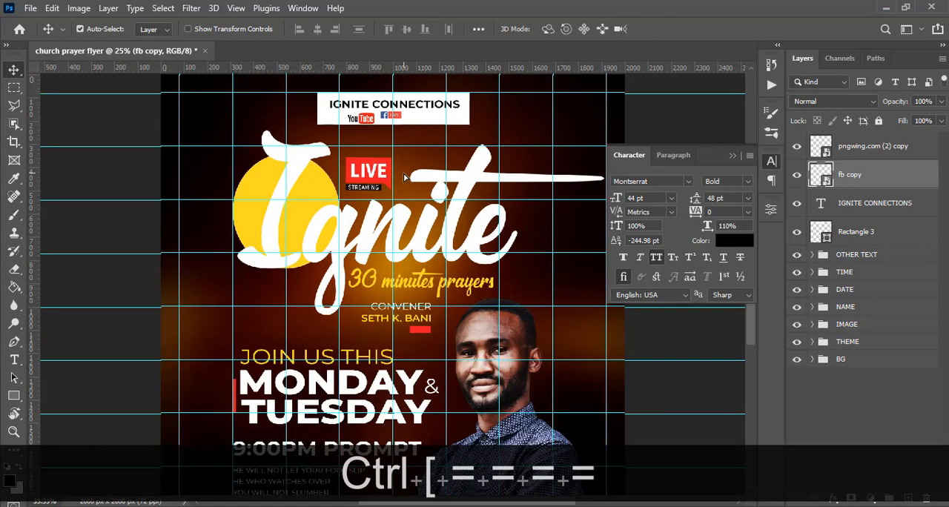
pyautogui.hotkey('ctrl', '=')
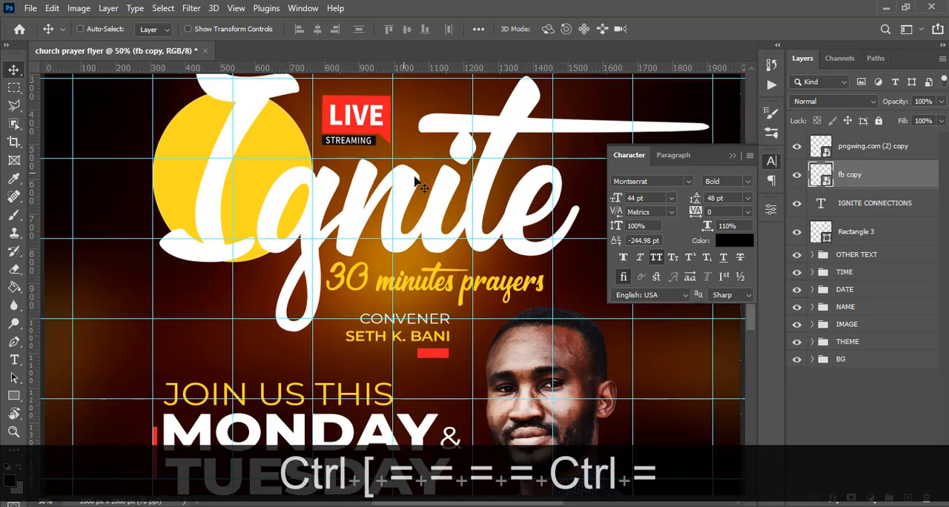
pyautogui.click(731, 154)
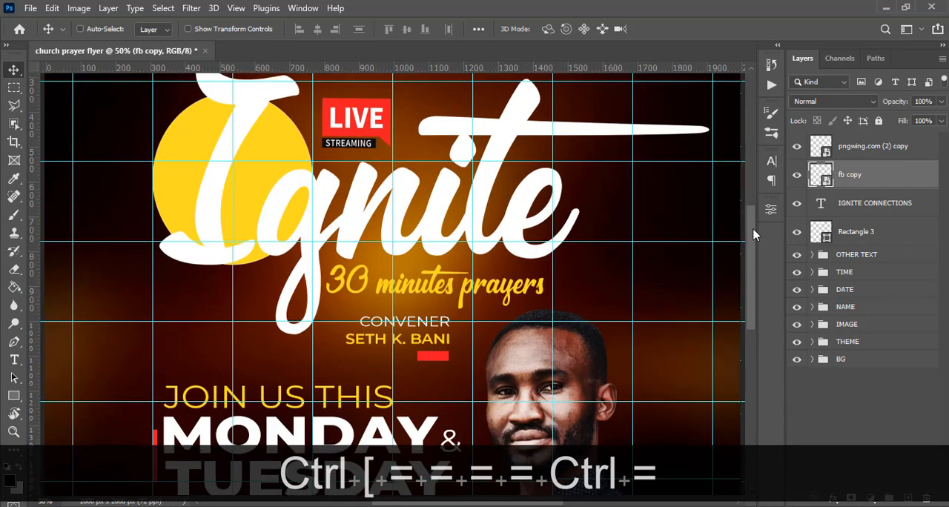
pyautogui.scroll(3, 754, 234)
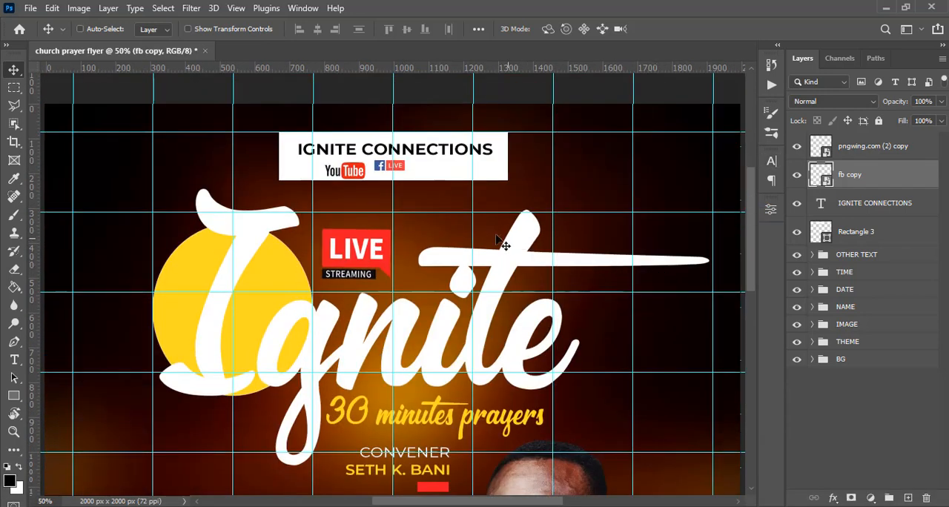
pyautogui.click(864, 148)
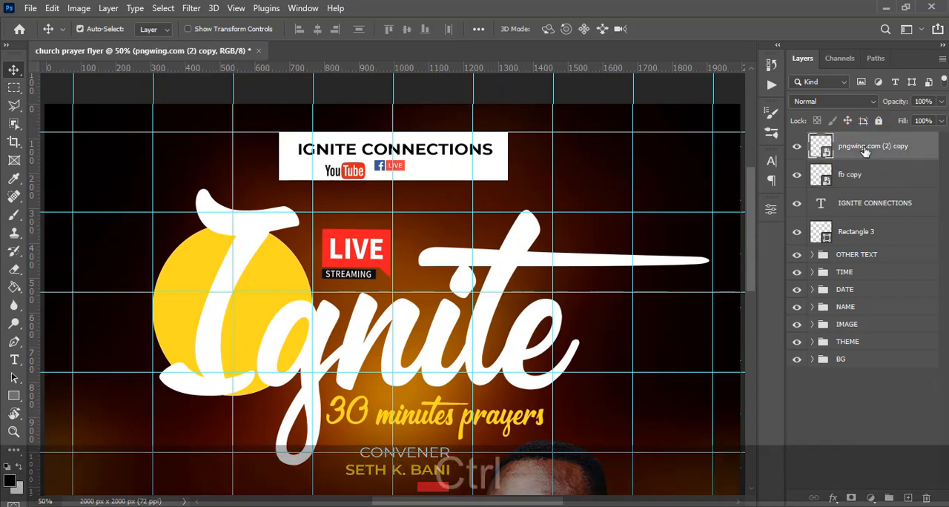
pyautogui.hotkey('ctrl', 't')
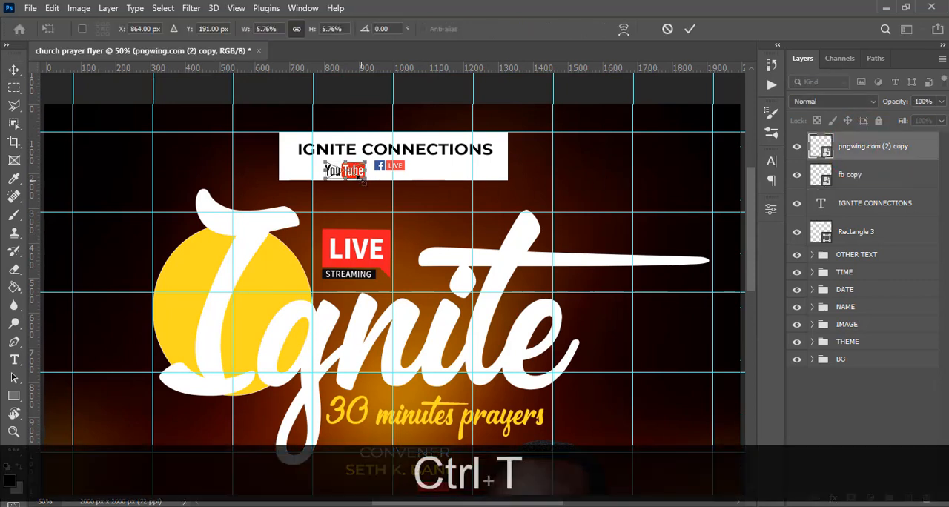
pyautogui.press('alt')
pyautogui.moveTo(362, 179); pyautogui.dragTo(359, 177)
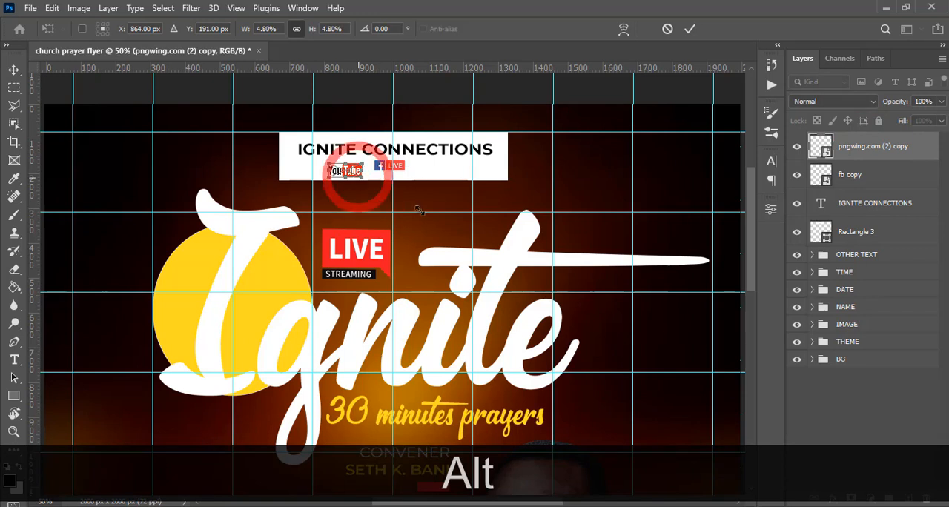
pyautogui.press('Return')
# Nudge the YouTube logo about 20 px right and 10 px up, closer to the Facebook LIVE logo.
pyautogui.press('v')
pyautogui.hotkey('shift', 'Up')
pyautogui.hotkey('shift', 'Up')
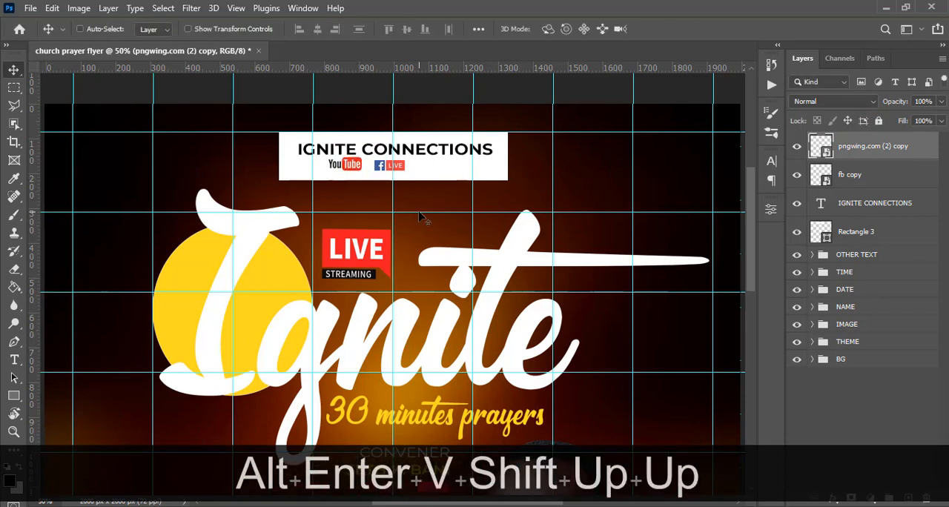
pyautogui.hotkey('shift', 'Right')
pyautogui.press('Down')
pyautogui.press('Down')
pyautogui.press('Up')
pyautogui.press('Right')
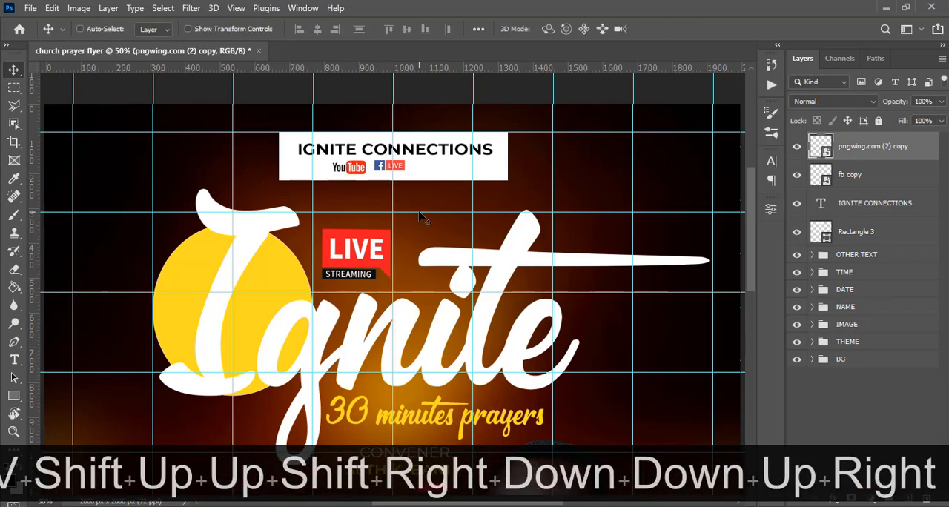
pyautogui.press('Right')
pyautogui.press('Right')
pyautogui.press('Right')
pyautogui.hotkey('ctrl', 'Right')
# Scale the YouTube logo to about 4.34% and nudge it right until it sits close beside the Facebook LIVE logo.
pyautogui.hotkey('ctrl', 't')
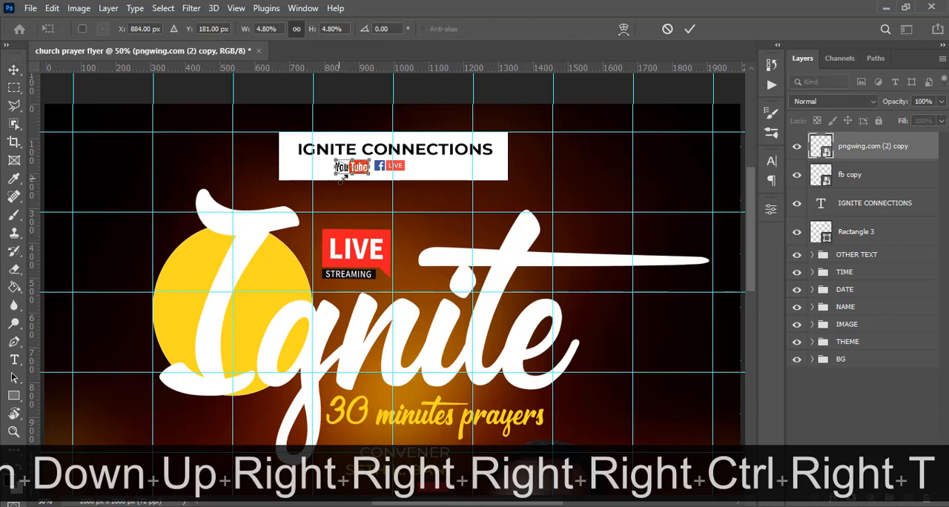
pyautogui.moveTo(334, 172); pyautogui.dragTo(339, 172)
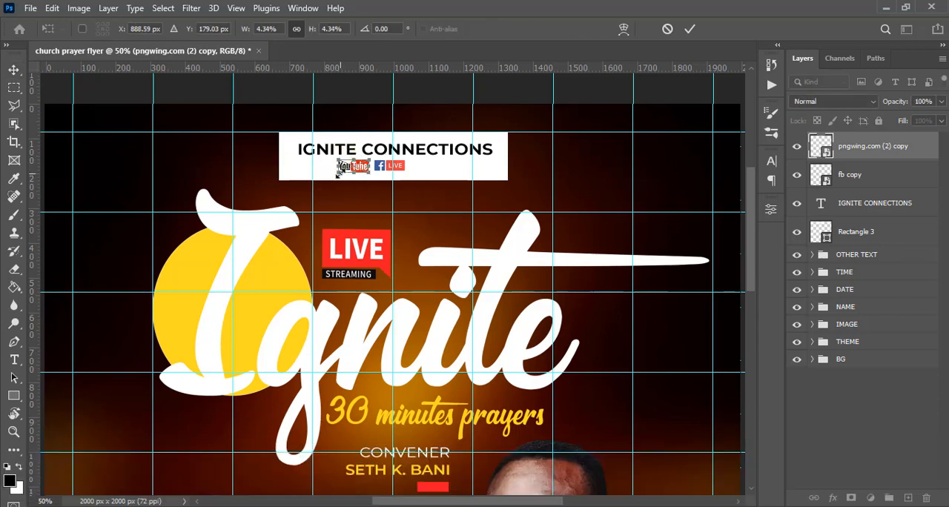
pyautogui.press('Return')
pyautogui.press('v')
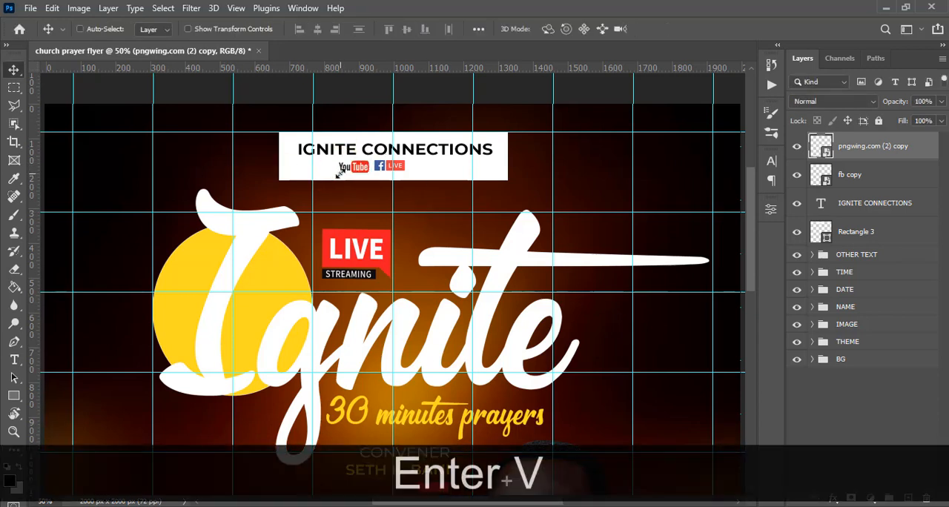
pyautogui.press('Up')
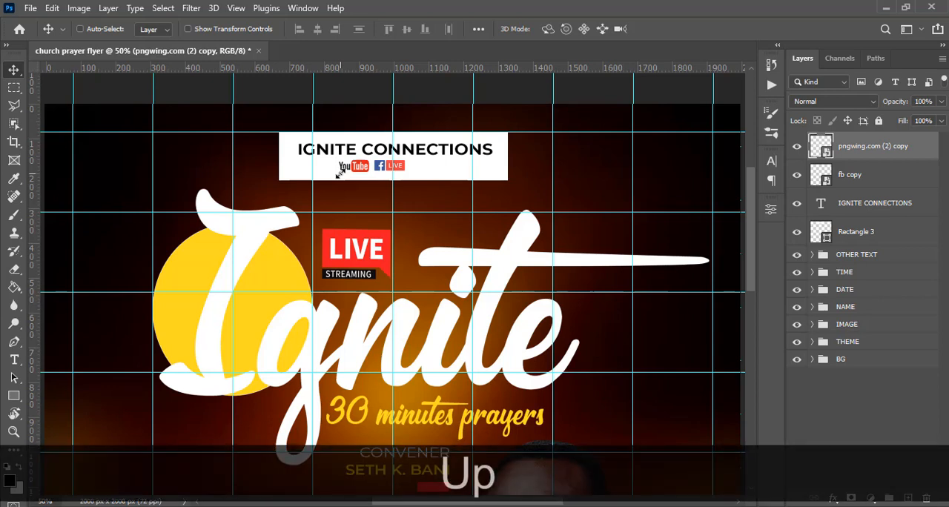
pyautogui.press('Right')
pyautogui.press('Right')
pyautogui.press('Right')
pyautogui.press('Right')
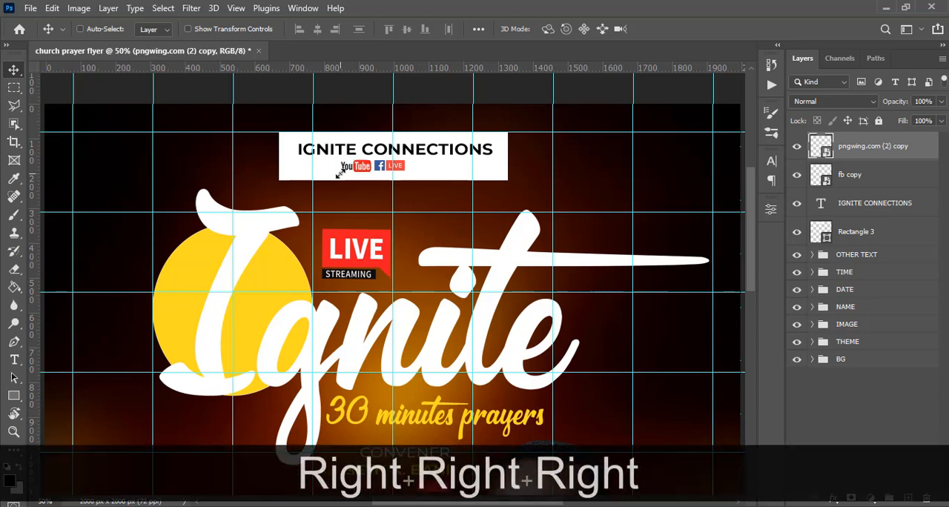
# Move the YouTube and Facebook LIVE logos together about 54 px right to centre them under IGNITE CONNECTIONS.
pyautogui.keyDown('ctrl'); pyautogui.click(861, 177); pyautogui.keyUp('ctrl')
pyautogui.hotkey('ctrl', 't')
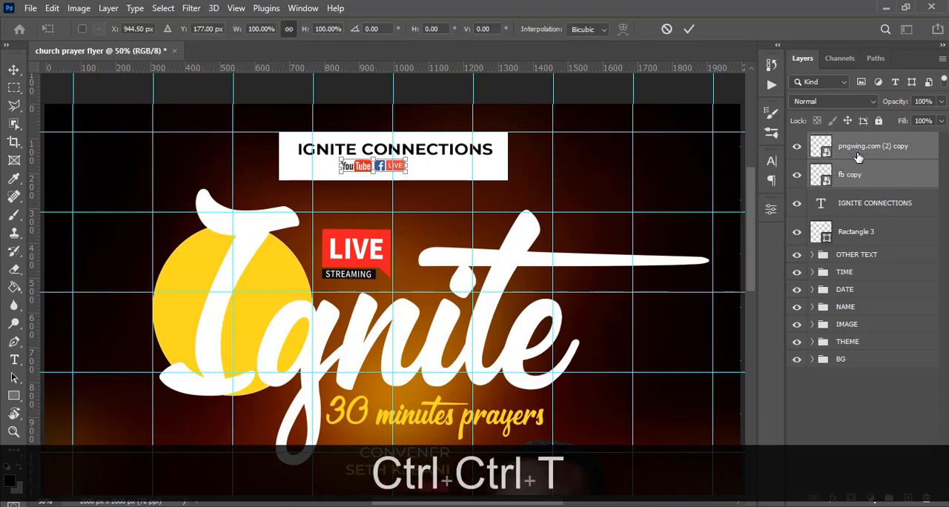
pyautogui.hotkey('shift', 'Right')
pyautogui.hotkey('shift', 'Right')
pyautogui.hotkey('shift', 'Right')
pyautogui.hotkey('shift', 'Right')
pyautogui.hotkey('shift', 'Right')
pyautogui.press('Right')
pyautogui.press('Right')
pyautogui.press('Right')
pyautogui.press('Right')
pyautogui.press('Right')
pyautogui.press('Right')
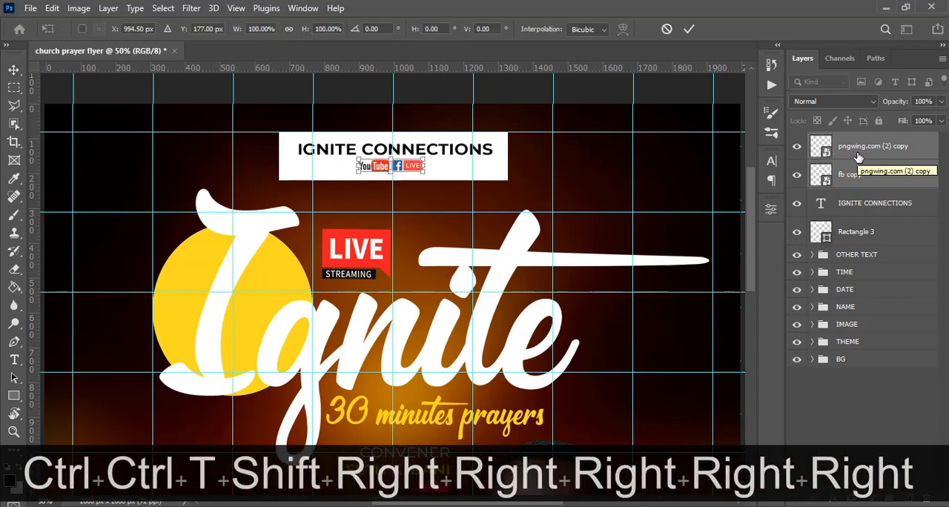
pyautogui.press('Left')
pyautogui.press('Left')
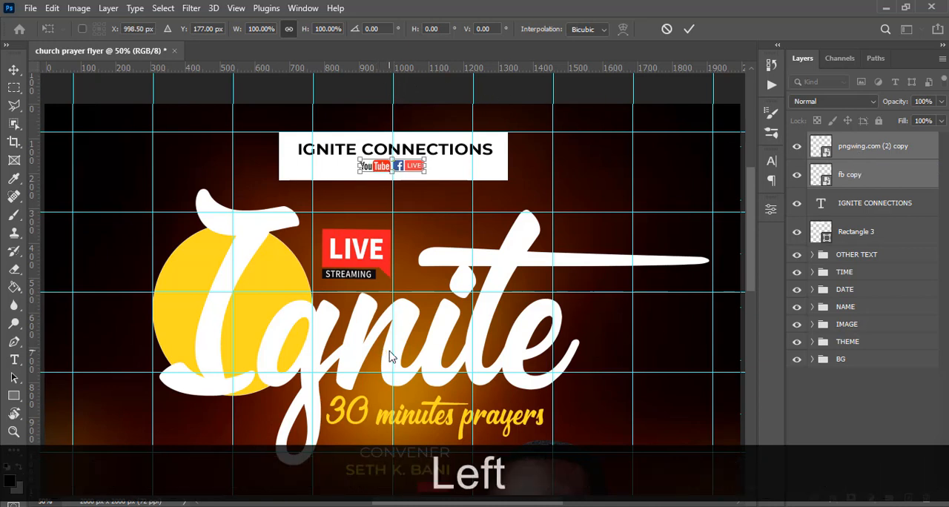
pyautogui.press('Return')
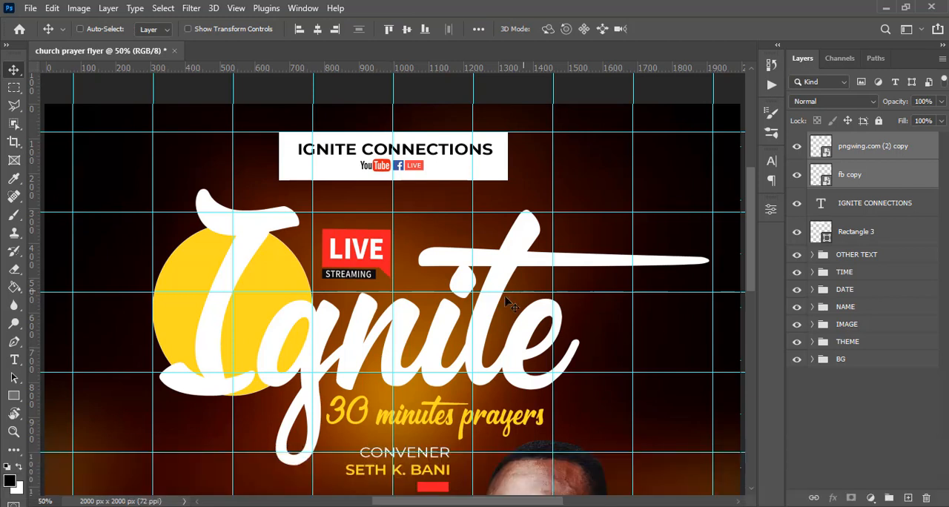
# Group the two logos, the IGNITE CONNECTIONS text and its white rectangle, and name the group LOGO.
pyautogui.keyDown('shift'); pyautogui.click(846, 203); pyautogui.keyUp('shift')
pyautogui.keyDown('shift'); pyautogui.click(857, 229); pyautogui.keyUp('shift')
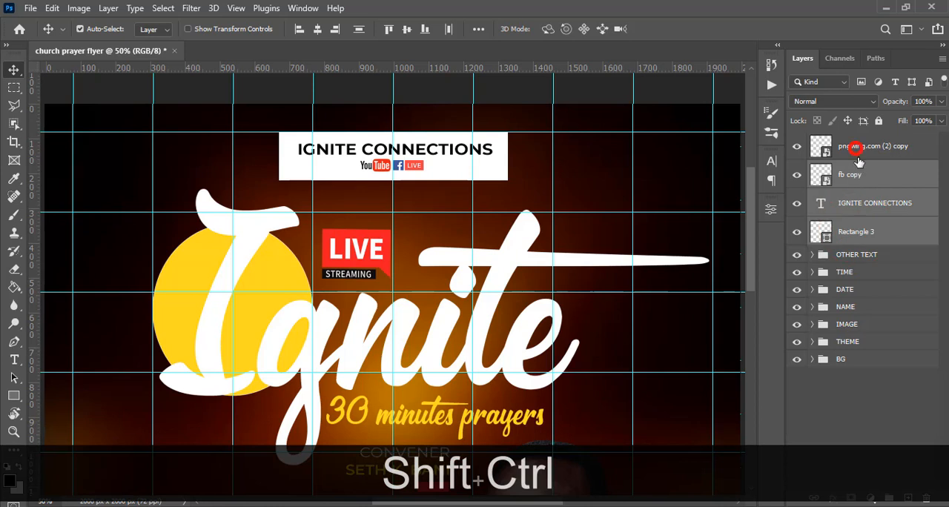
pyautogui.keyDown('ctrl'); pyautogui.click(856, 154); pyautogui.keyUp('ctrl')
pyautogui.hotkey('ctrl', 'g')
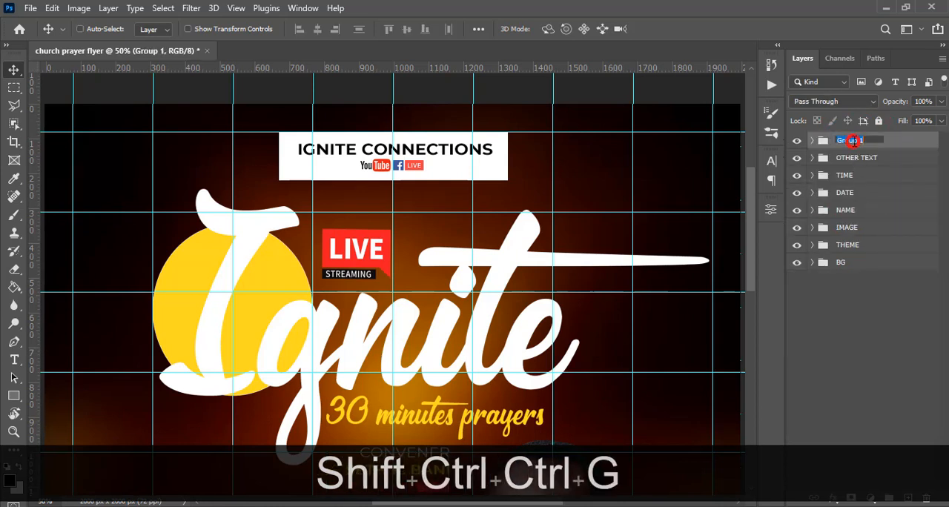
pyautogui.press('capslock')
pyautogui.press('capslock')
pyautogui.write('LOGO')
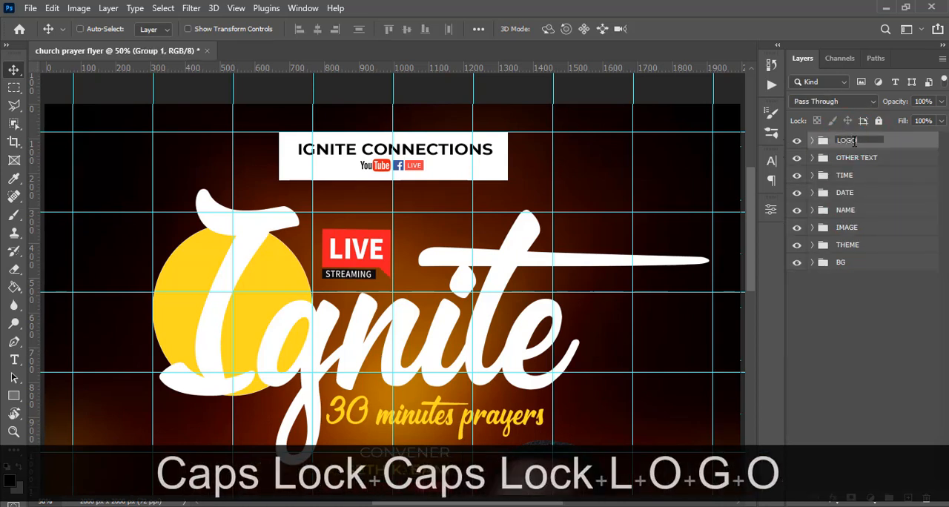
pyautogui.press('Return')
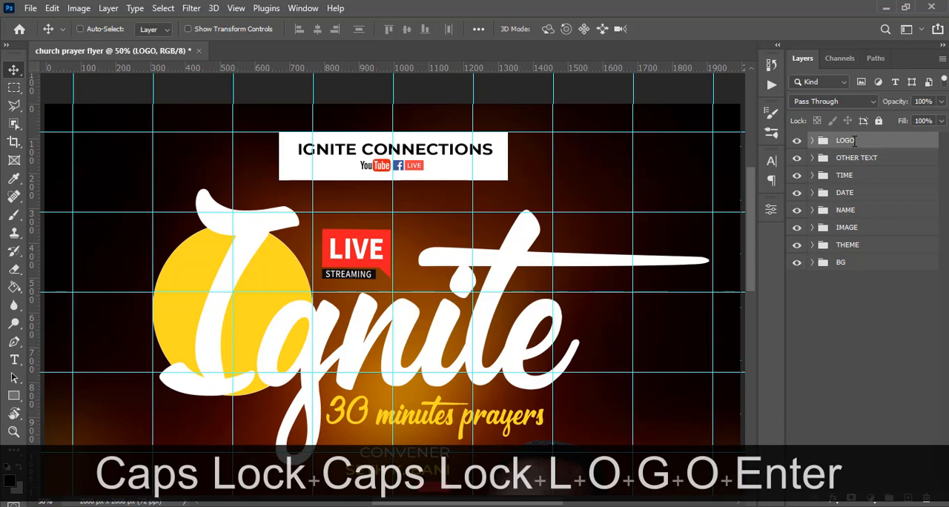
# Add the text "presents", copied from the Notepad file 10.txt, and place it just below the white IGNITE CONNECTIONS box.
pyautogui.press('t')
pyautogui.click(365, 207)
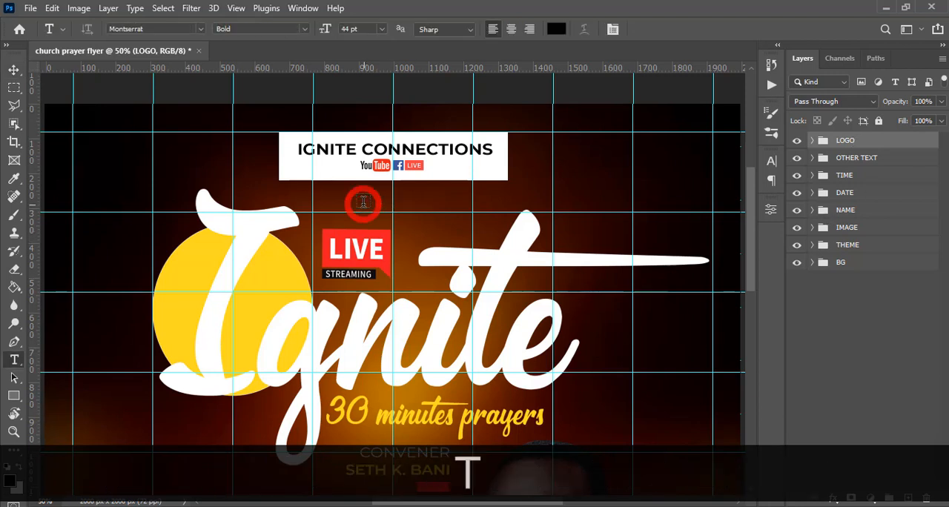
pyautogui.hotkey('alt', 'Tab')
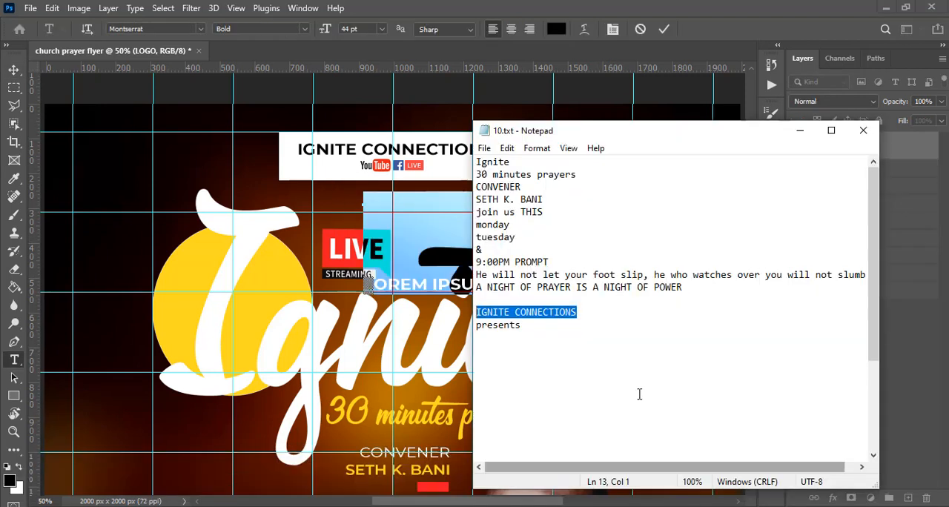
pyautogui.moveTo(522, 326); pyautogui.dragTo(460, 331)
pyautogui.hotkey('ctrl', 'c')
pyautogui.hotkey('alt', 'Tab')
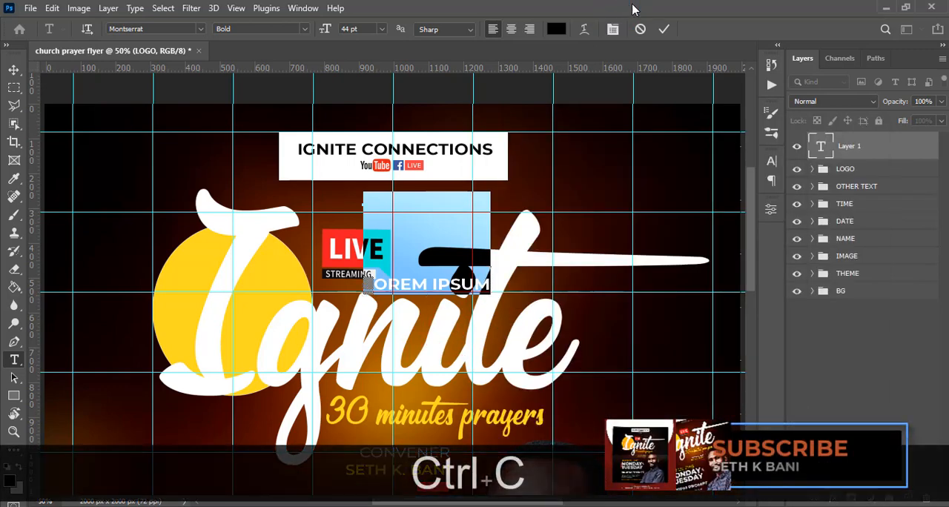
pyautogui.hotkey('ctrl', 'v')
pyautogui.hotkey('ctrl', 'a')
pyautogui.hotkey('ctrl', 'v')
pyautogui.click(847, 145)
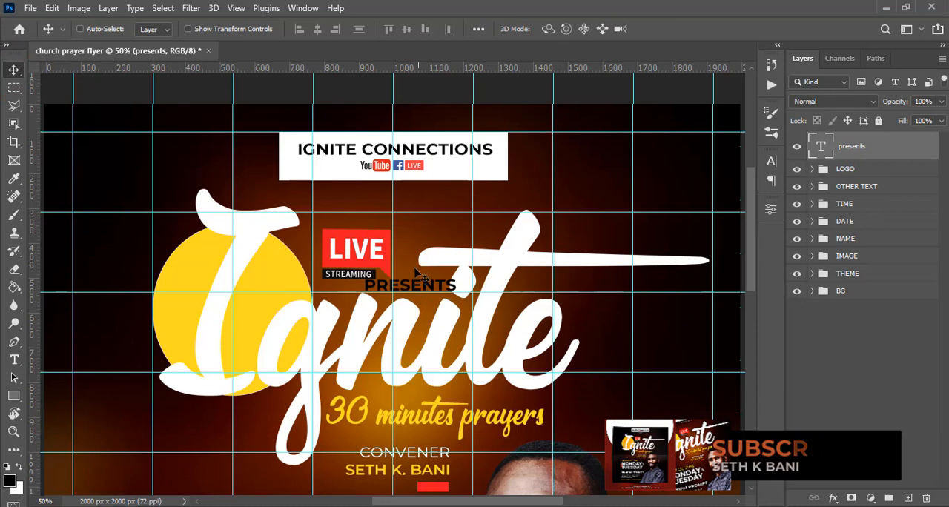
pyautogui.moveTo(418, 291); pyautogui.dragTo(388, 186)
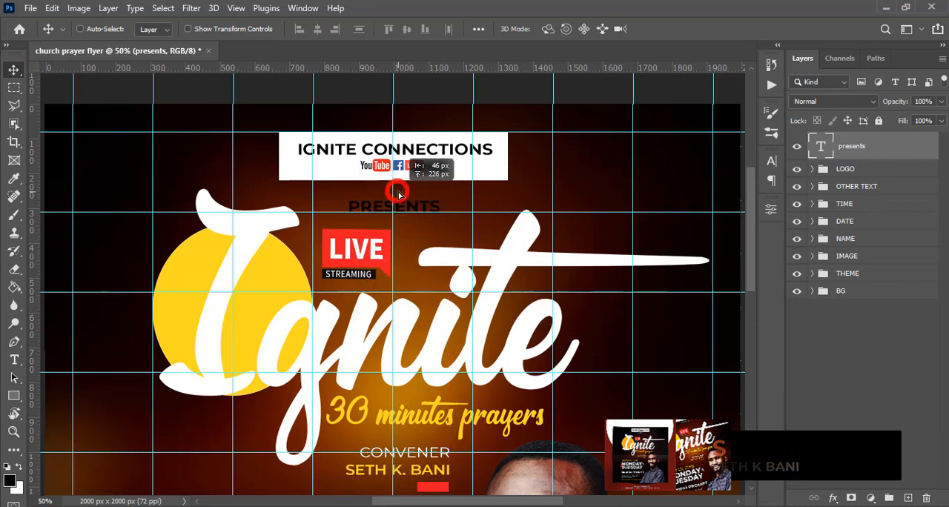
# Set the PRESENTS text to Montserrat Medium at 24 pt.
pyautogui.click(772, 162)
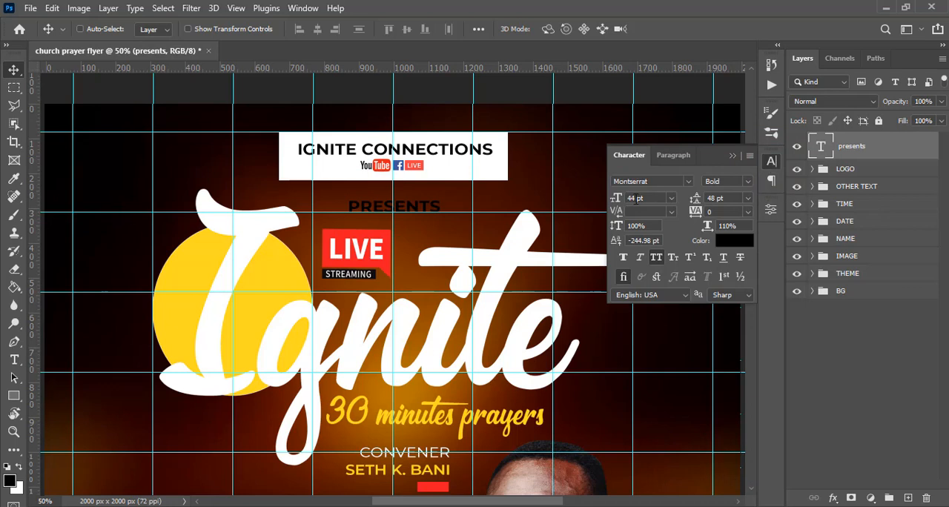
pyautogui.click(749, 181)
pyautogui.click(730, 263)
pyautogui.click(653, 199)
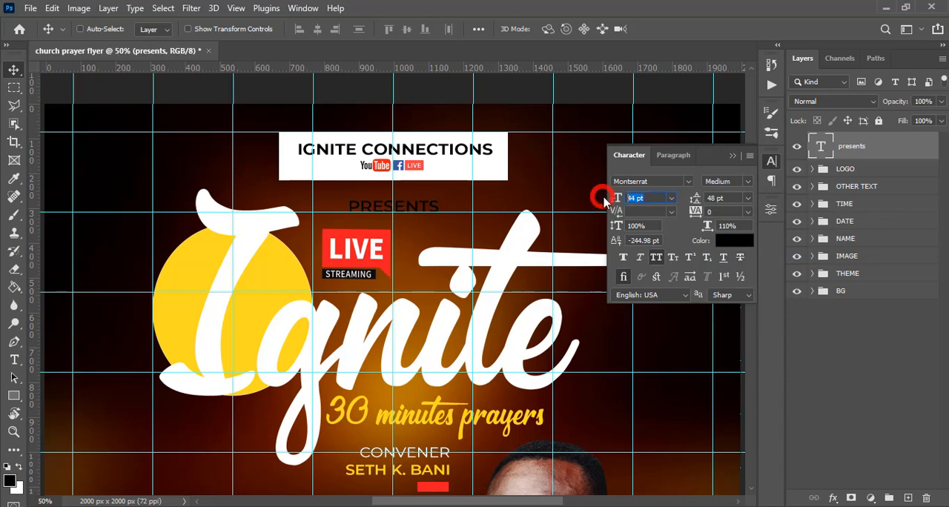
pyautogui.write('24')
pyautogui.press('Return')
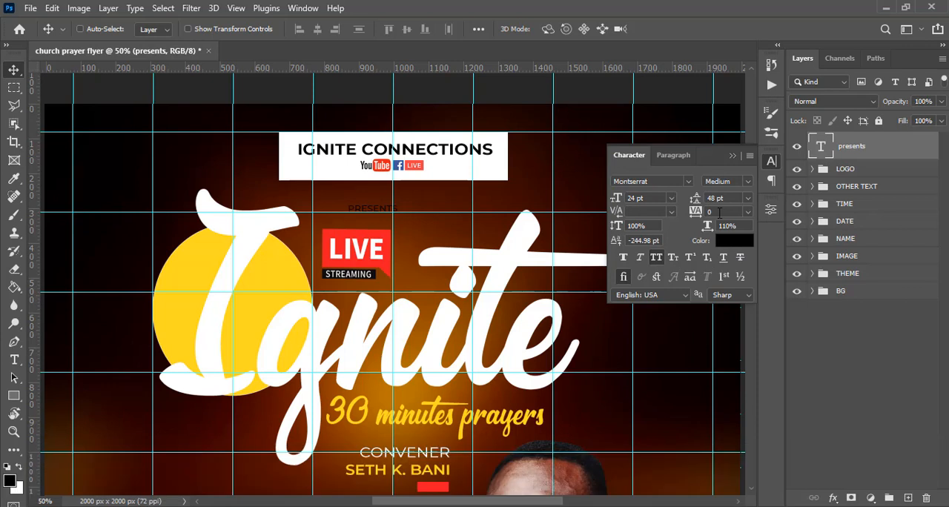
# Set the PRESENTS text's tracking to 400 and its colour to white.
pyautogui.moveTo(721, 212); pyautogui.dragTo(672, 214)
pyautogui.write('400')
pyautogui.press('Return')
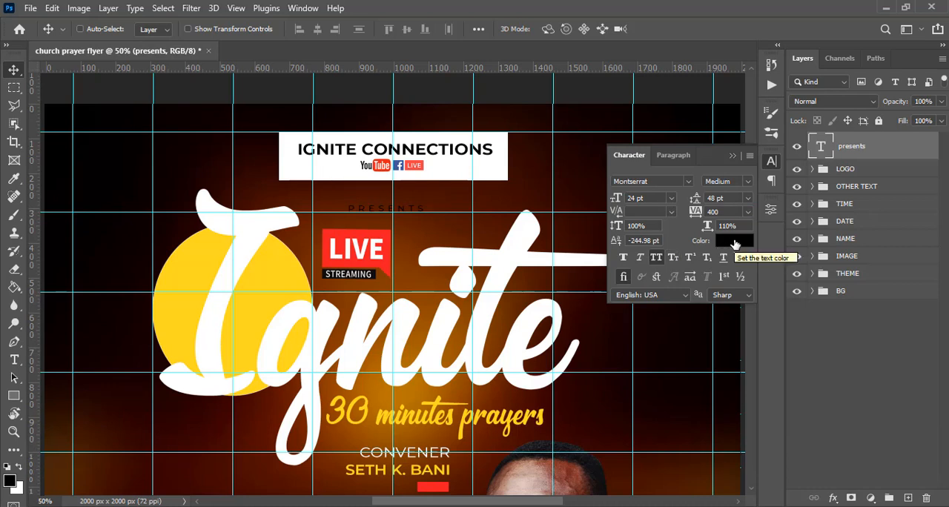
pyautogui.click(712, 228)
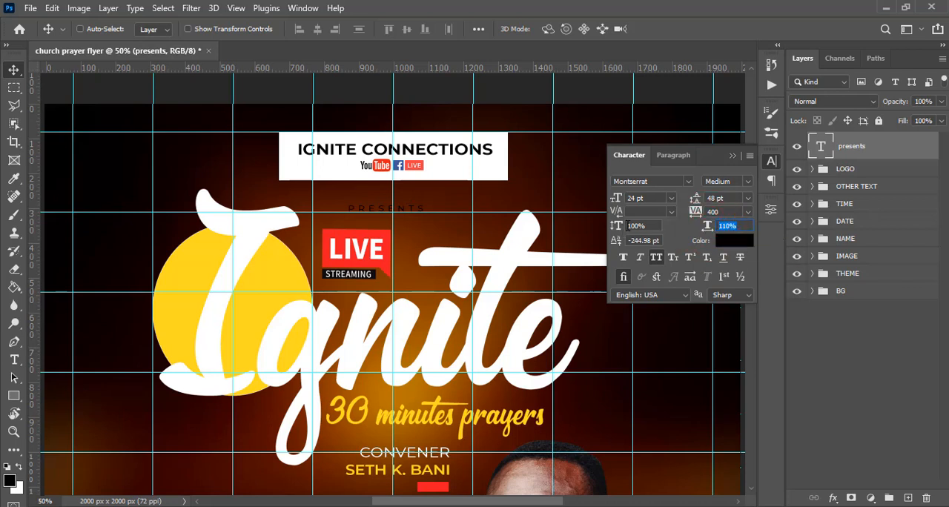
pyautogui.click(619, 226)
pyautogui.click(731, 244)
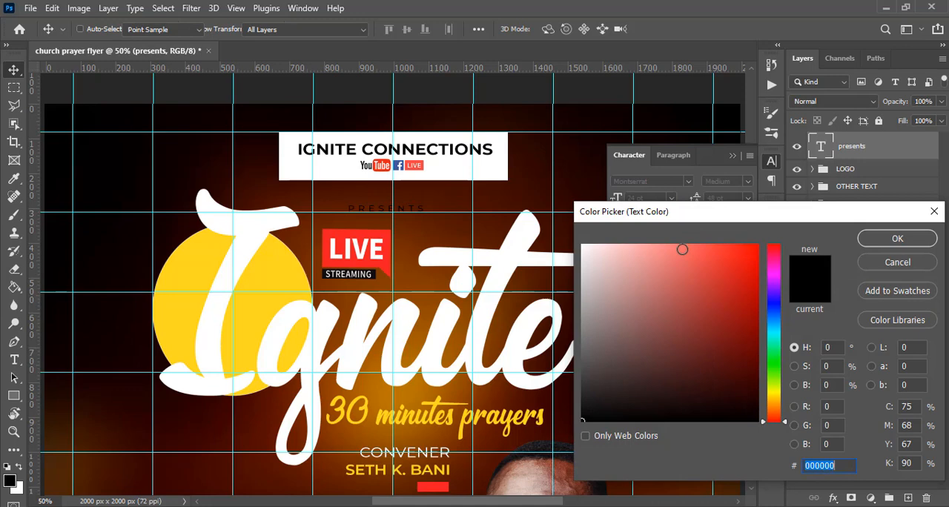
pyautogui.click(562, 234)
pyautogui.click(895, 239)
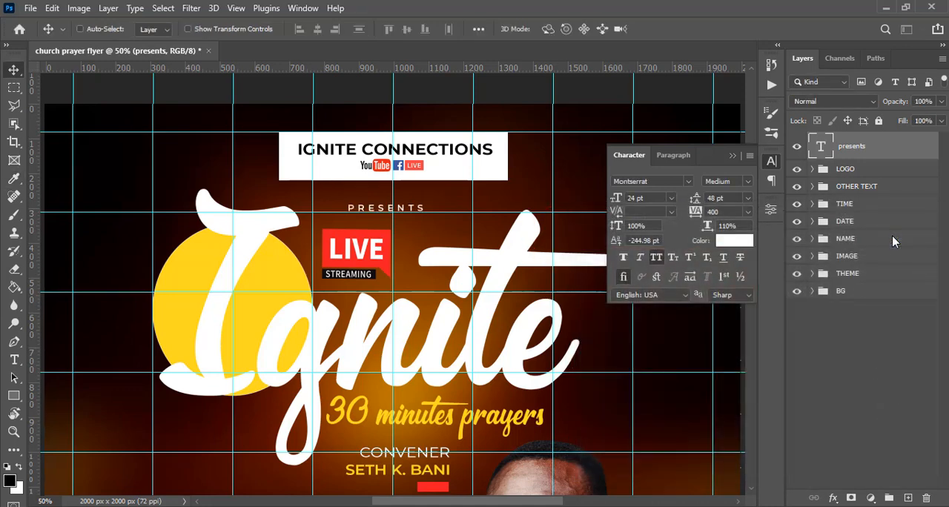
# Move the PRESENTS text about 14 px right and 40 px up, centring it close beneath the IGNITE CONNECTIONS box.
pyautogui.press('v')
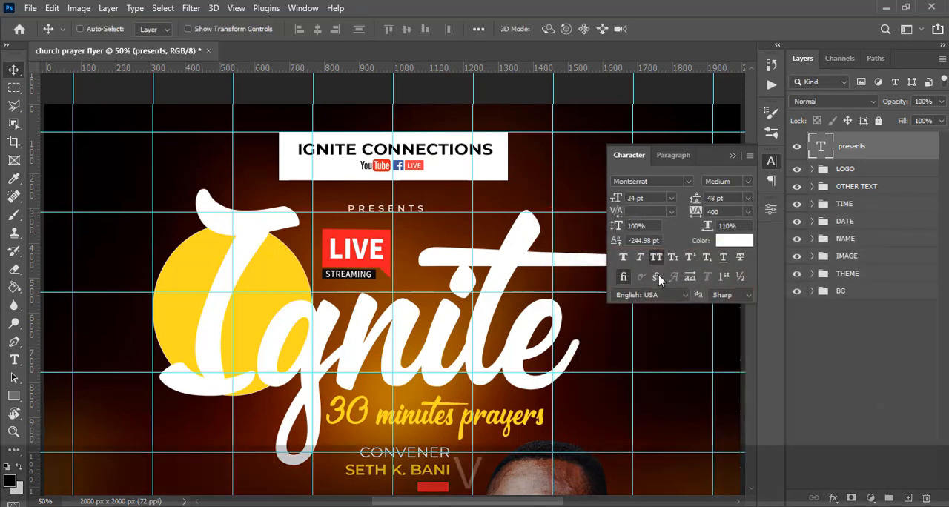
pyautogui.hotkey('ctrl', 't')
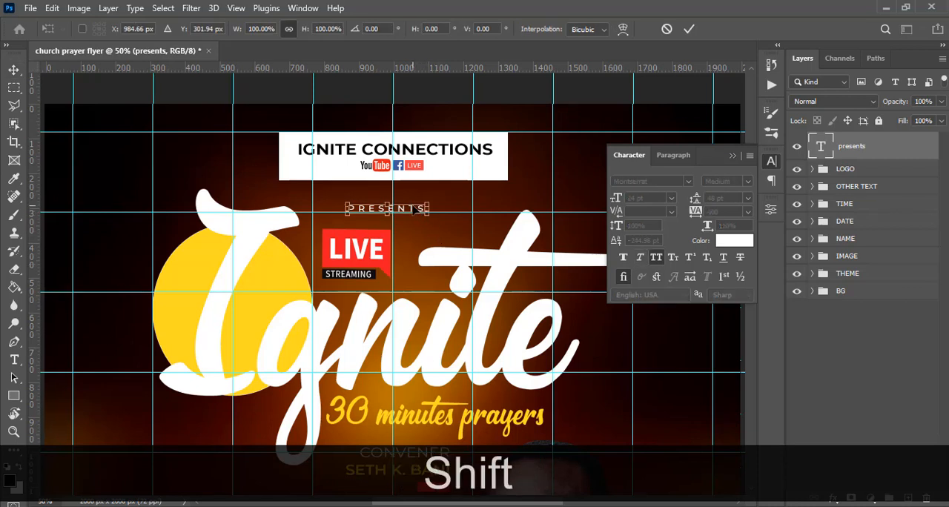
pyautogui.hotkey('shift', 'Right')
pyautogui.hotkey('shift', 'Right')
pyautogui.hotkey('shift', 'Right')
pyautogui.press('Left')
pyautogui.press('Left')
pyautogui.press('Left')
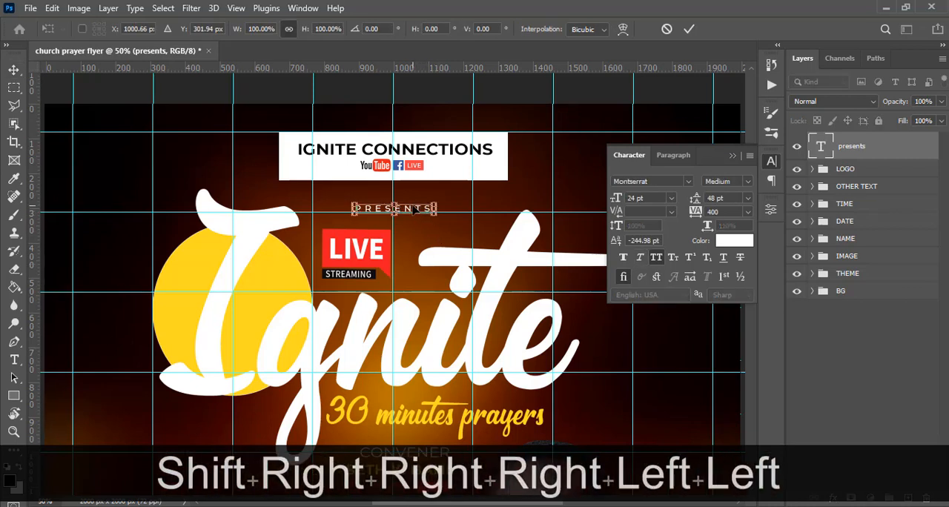
pyautogui.hotkey('shift', 'Up')
pyautogui.hotkey('shift', 'Up')
pyautogui.hotkey('shift', 'Up')
pyautogui.hotkey('shift', 'Up')
pyautogui.hotkey('shift', 'Up')
pyautogui.hotkey('shift', 'Up')
pyautogui.hotkey('shift', 'Up')
pyautogui.hotkey('shift', 'Up')
pyautogui.hotkey('shift', 'Up')
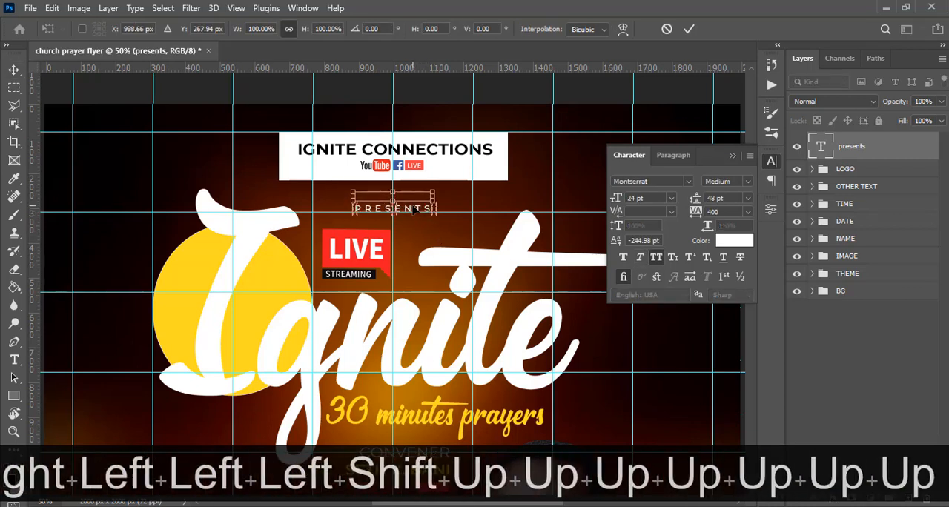
pyautogui.press('Return')
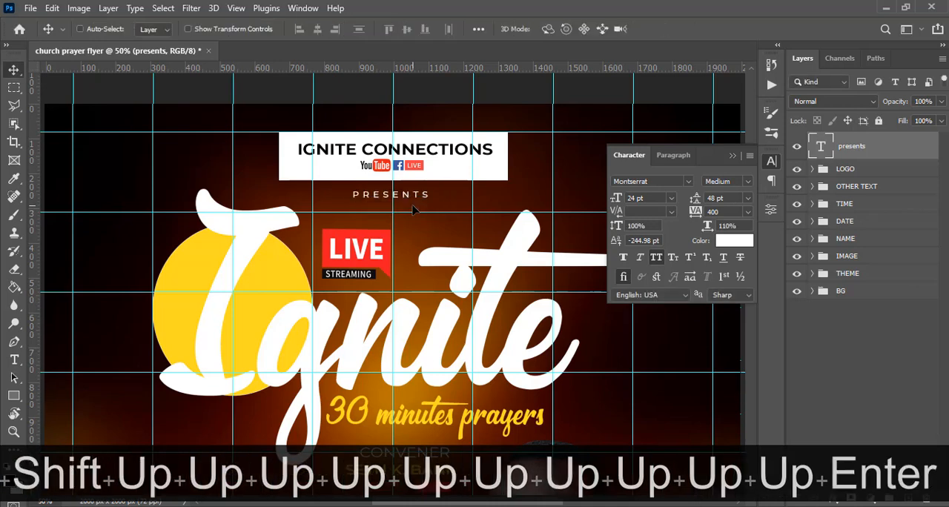
# Hide the guides and collapse the Character settings to check the whole flyer.
pyautogui.hotkey('ctrl', '0')
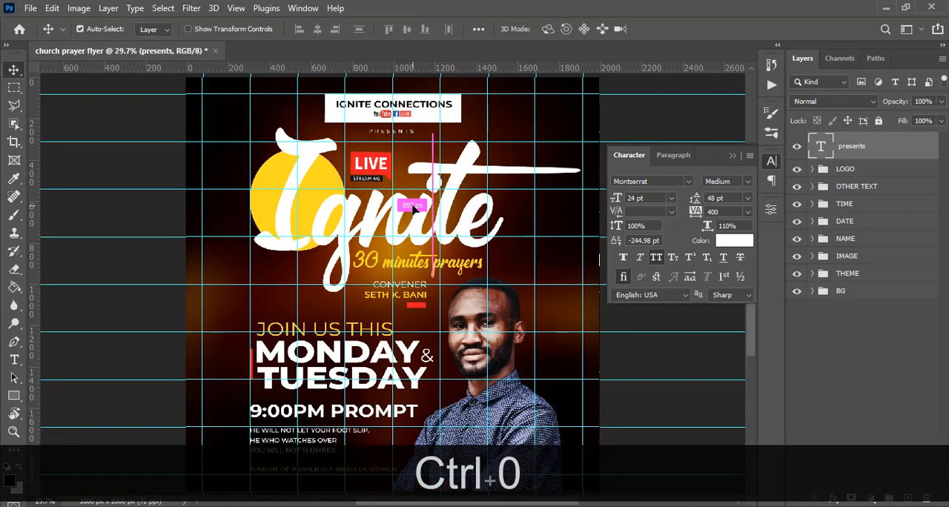
pyautogui.hotkey('ctrl', 'h')
pyautogui.hotkey('ctrl', '-')
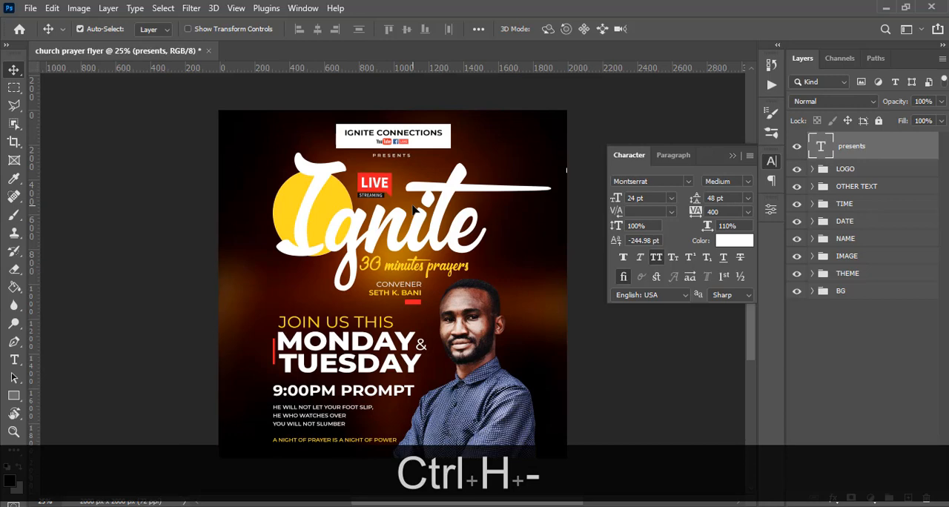
pyautogui.hotkey('ctrl', '-')
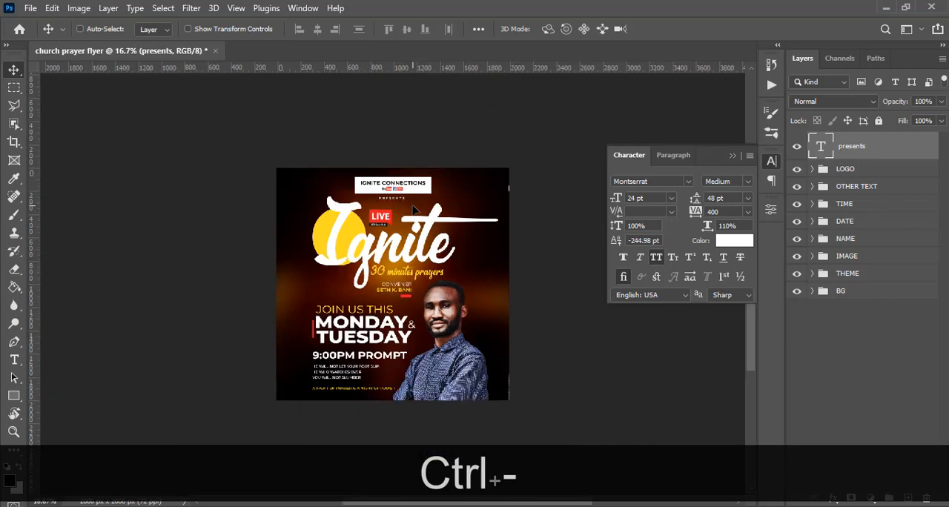
pyautogui.click(729, 154)
pyautogui.hotkey('ctrl', '=')
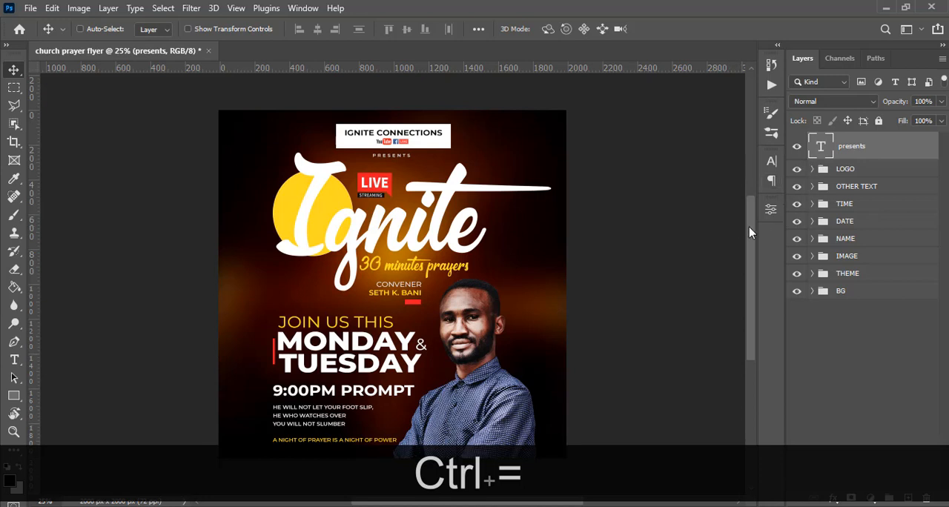
pyautogui.moveTo(749, 233); pyautogui.dragTo(751, 250)
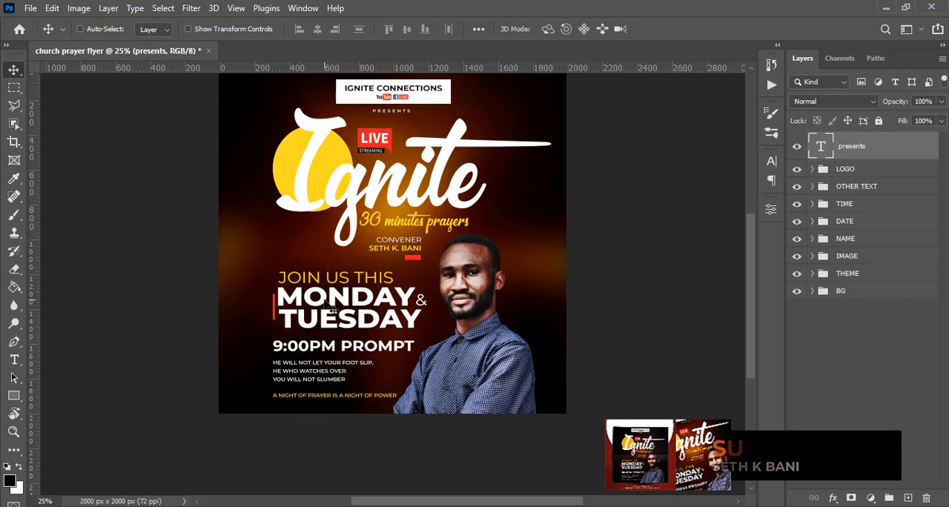
# Distribute the DATE group, the TIME group and the two OTHER TEXT lines evenly in the vertical direction.
pyautogui.click(840, 225)
pyautogui.press('ctrl')
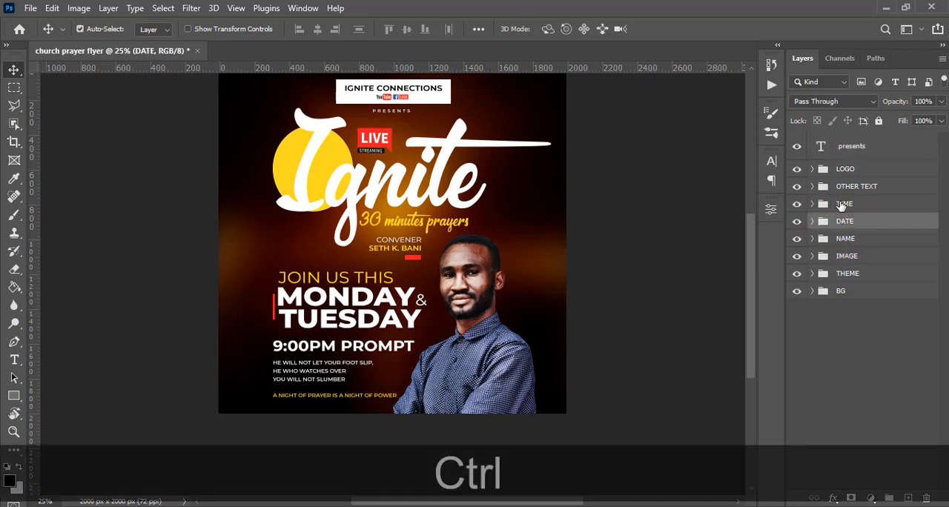
pyautogui.keyDown('ctrl'); pyautogui.click(845, 204); pyautogui.keyUp('ctrl')
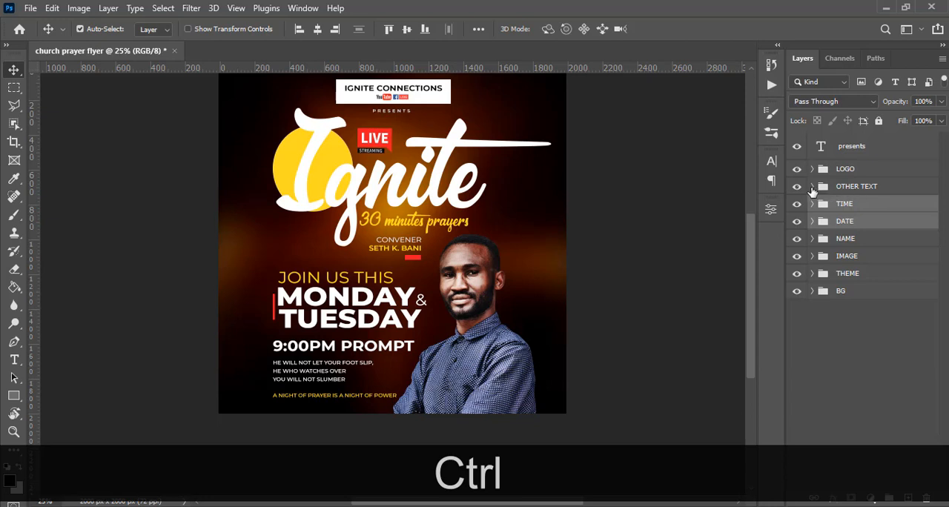
pyautogui.click(812, 186)
pyautogui.keyDown('ctrl'); pyautogui.click(867, 238); pyautogui.keyUp('ctrl')
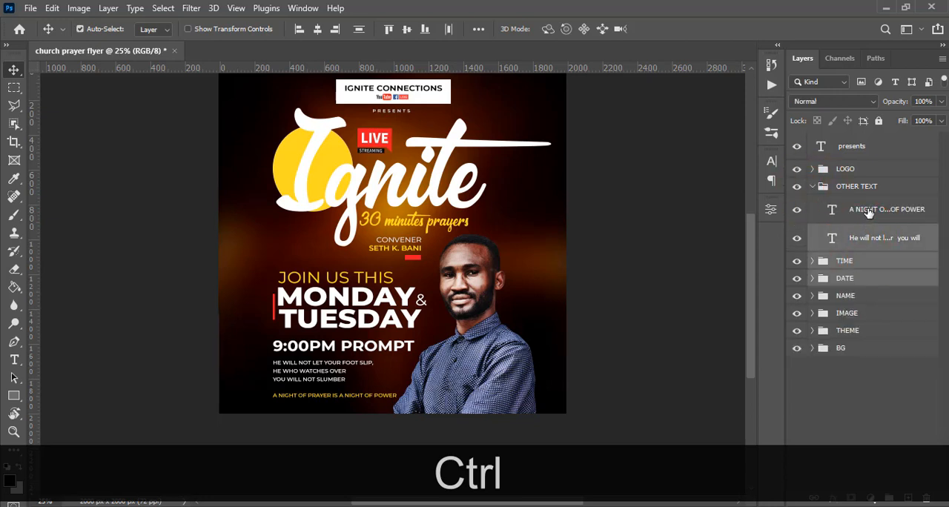
pyautogui.keyDown('ctrl'); pyautogui.click(869, 213); pyautogui.keyUp('ctrl')
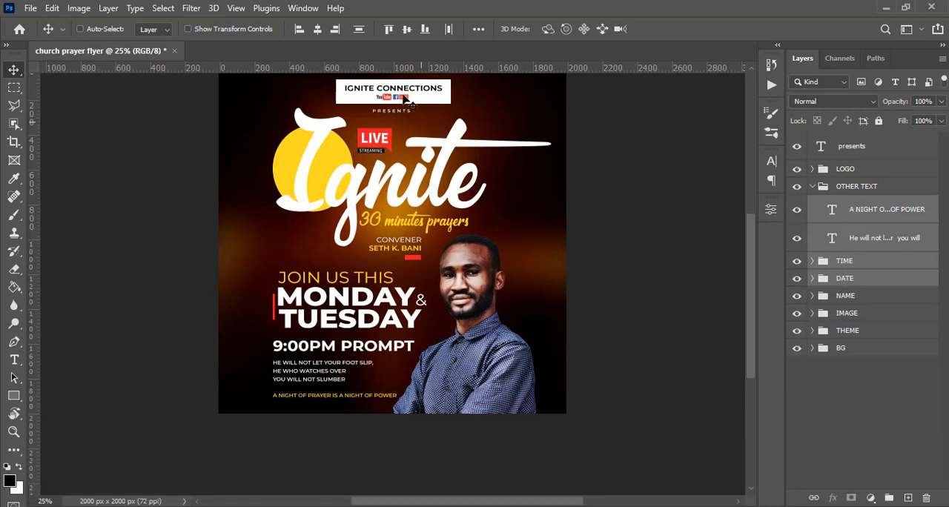
pyautogui.click(359, 34)
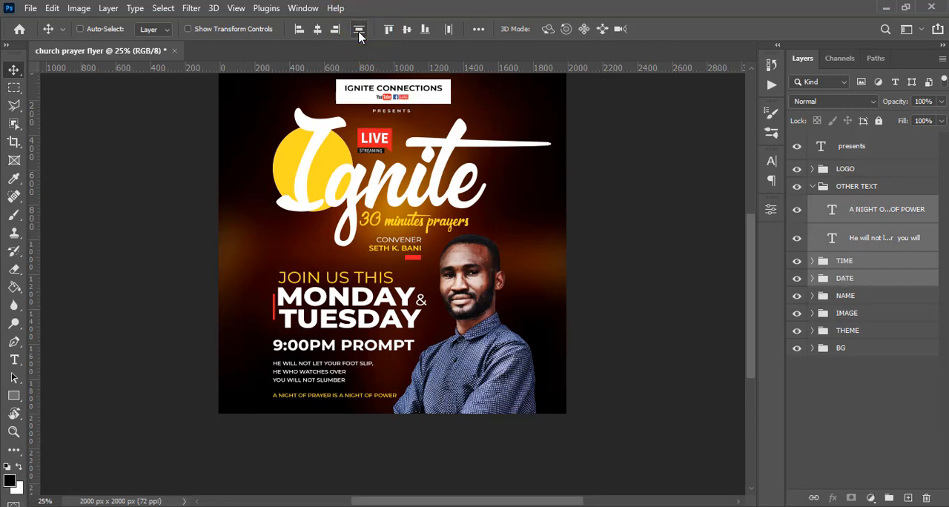
pyautogui.click(812, 187)
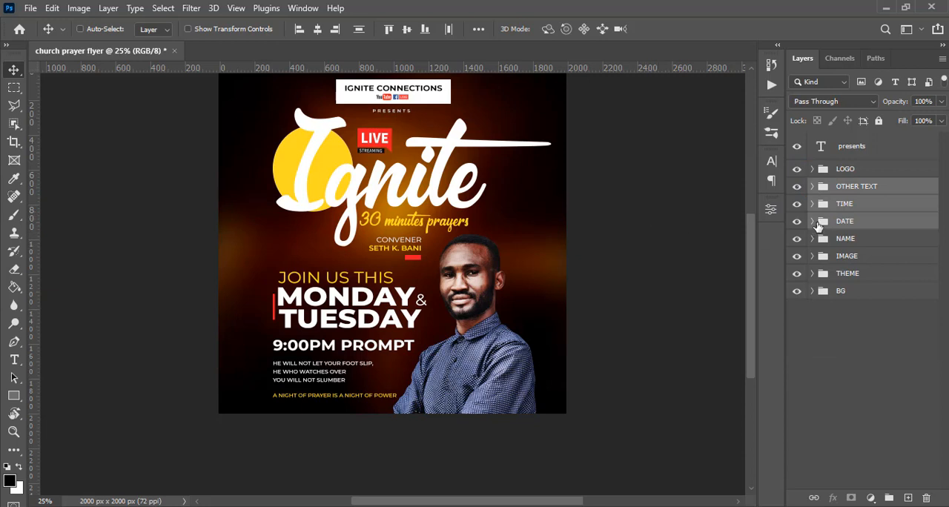
# Nudge the LOGO group down about 24 px from the flyer's upper edge.
pyautogui.hotkey('ctrl', '-')
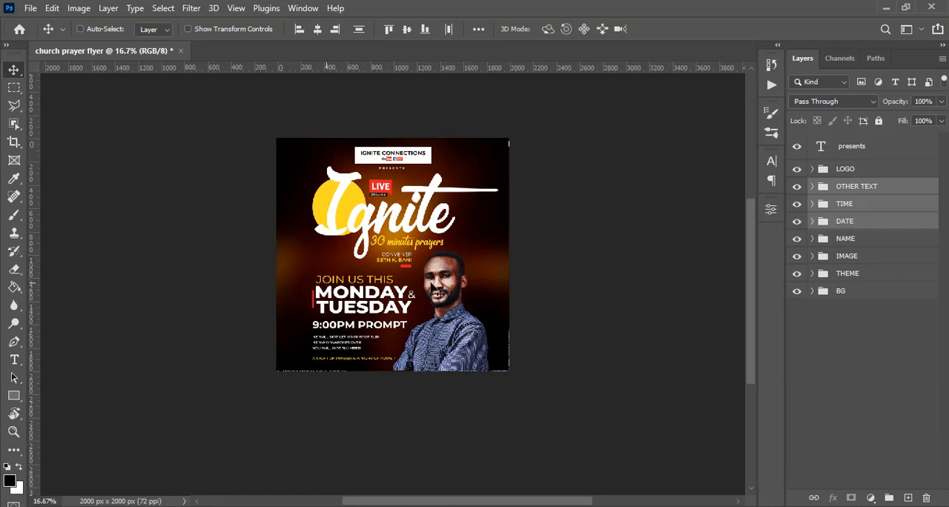
pyautogui.click(851, 172)
pyautogui.press('v')
pyautogui.press('Down')
pyautogui.press('Down')
pyautogui.press('Down')
pyautogui.press('Down')
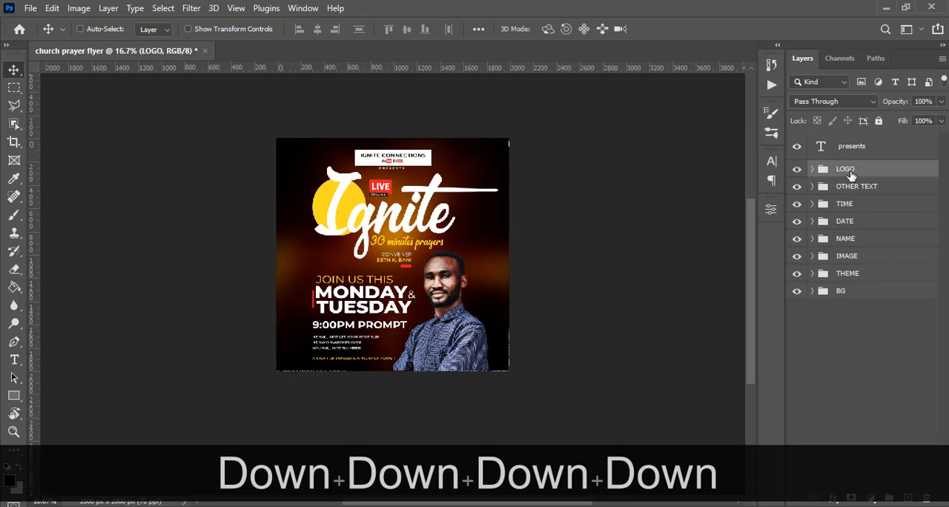
# Nudge the THEME group with the Ignite title down about 30 px.
pyautogui.press('ctrl')
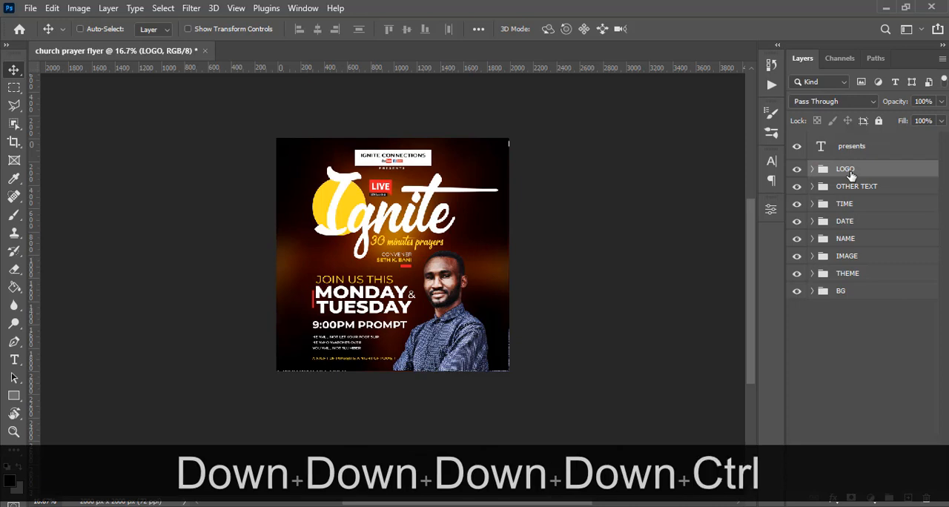
pyautogui.click(845, 278)
pyautogui.press('Down')
pyautogui.press('Down')
pyautogui.press('Down')
pyautogui.press('Down')
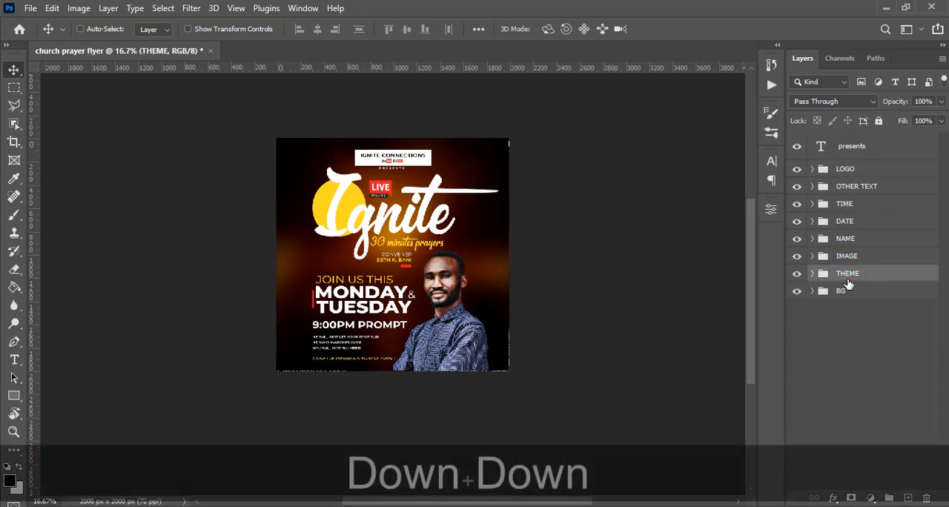
pyautogui.press('Down')
pyautogui.press('Down')
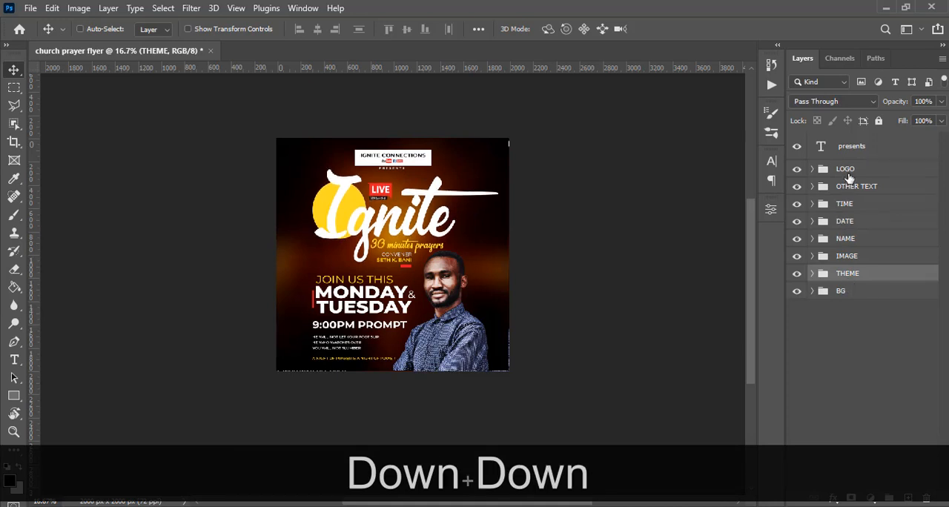
# Nudge the NAME group with the CONVENER text down about 30 px, beneath the 30 minutes prayers line.
pyautogui.click(847, 241)
pyautogui.press('Down')
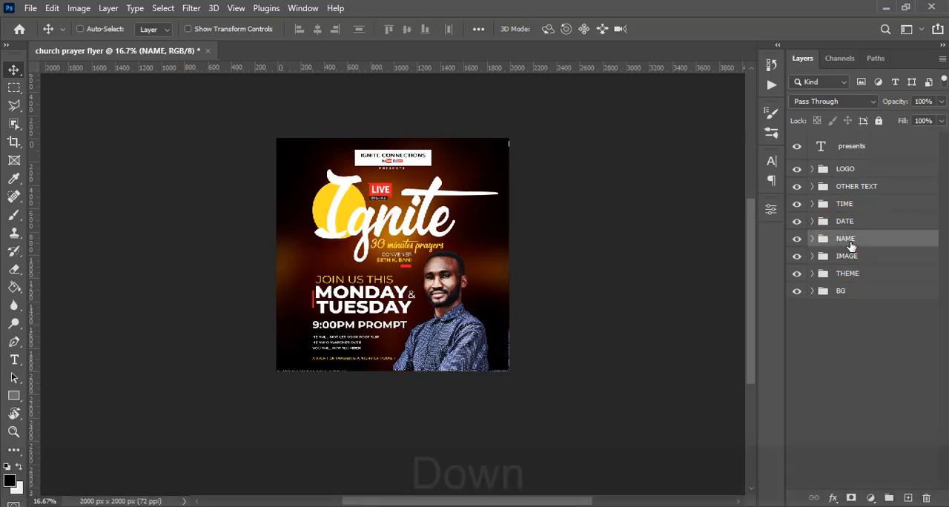
pyautogui.press('Down')
pyautogui.press('Down')
pyautogui.press('Down')
pyautogui.press('Down')
pyautogui.press('Down')
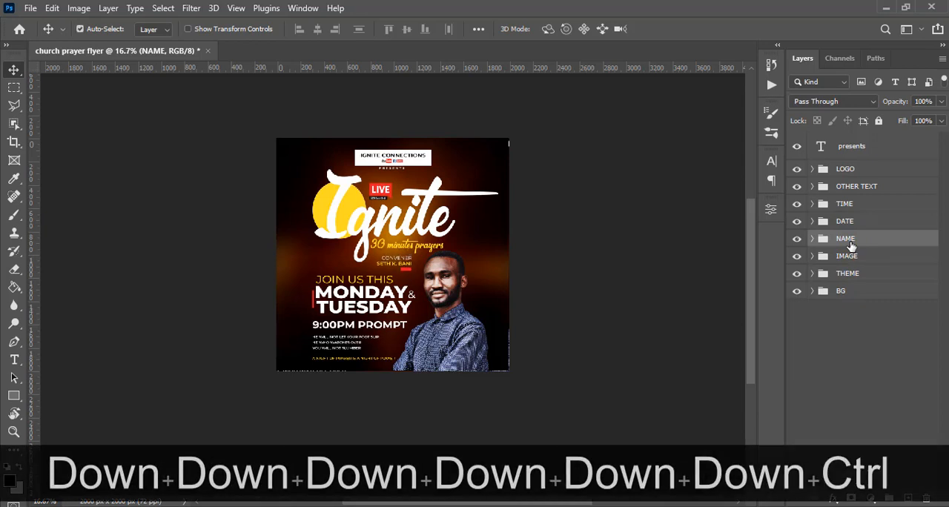
# Move the presents text layer into the LOGO group and collapse the group.
pyautogui.hotkey('ctrl', '=')
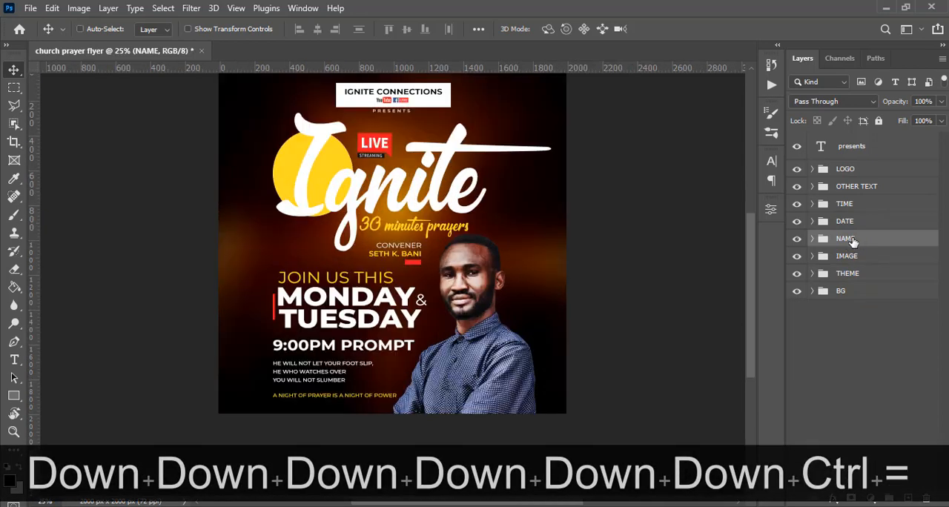
pyautogui.hotkey('ctrl', '-')
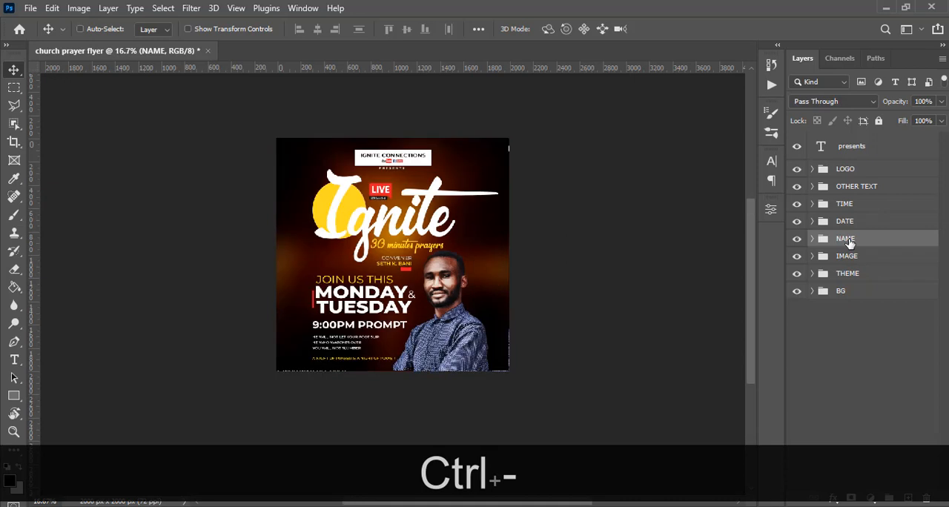
pyautogui.click(813, 169)
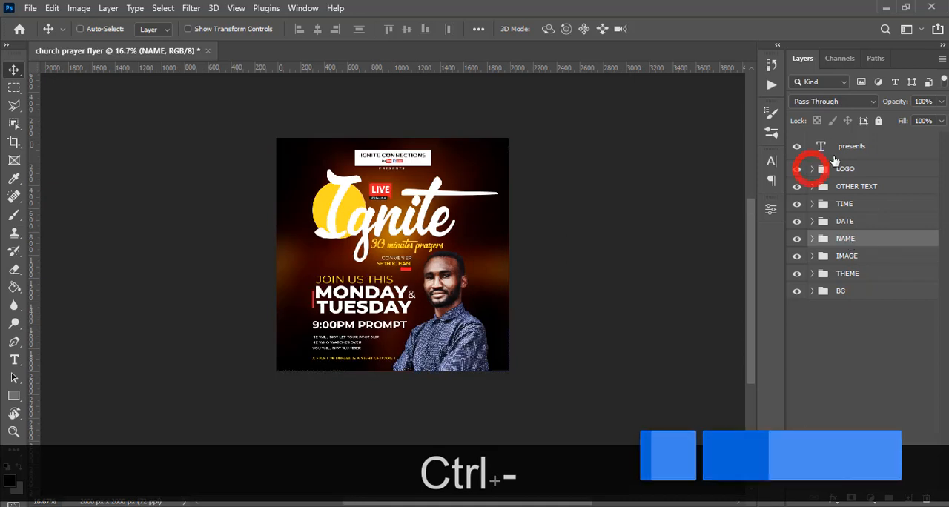
pyautogui.moveTo(816, 147); pyautogui.dragTo(810, 167)
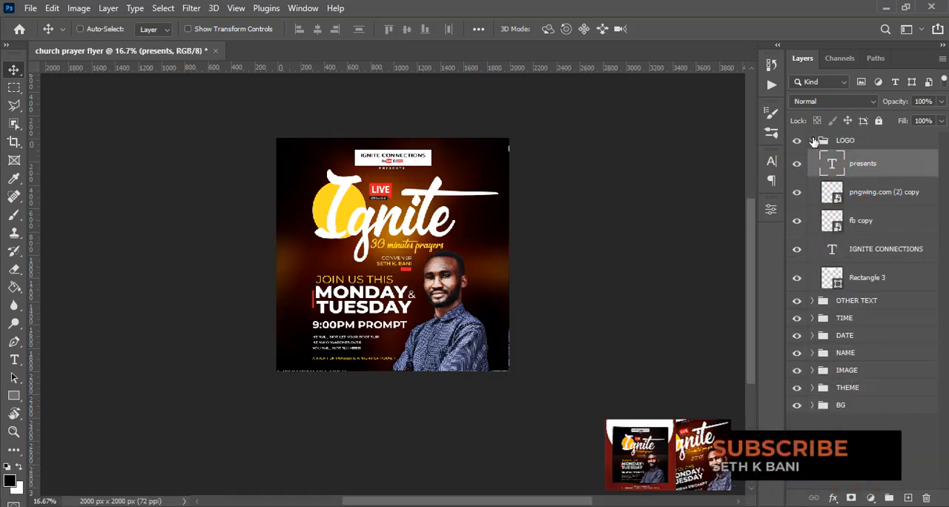
pyautogui.click(817, 141)
pyautogui.click(813, 140)
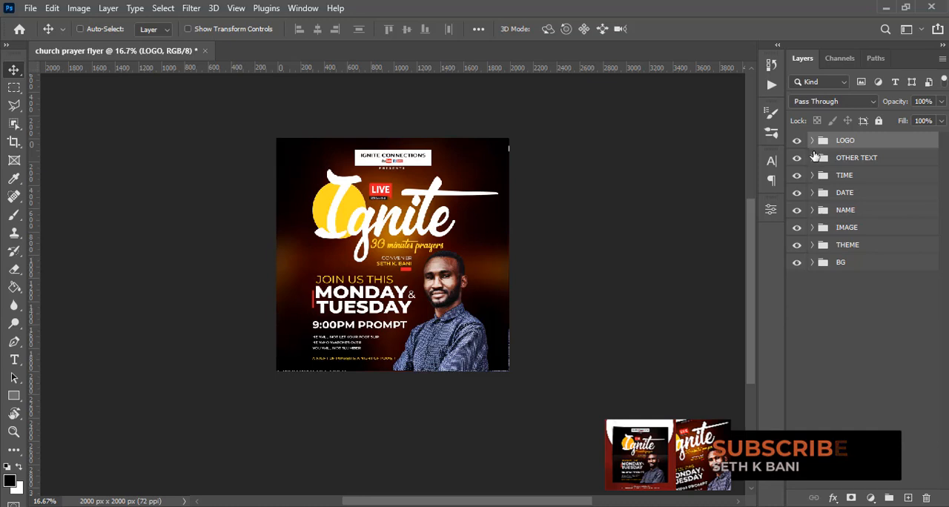
# Add a solid color fill layer in 6B4E49 above the LOGO group and set its blend mode to Soft Light.
pyautogui.click(872, 143)
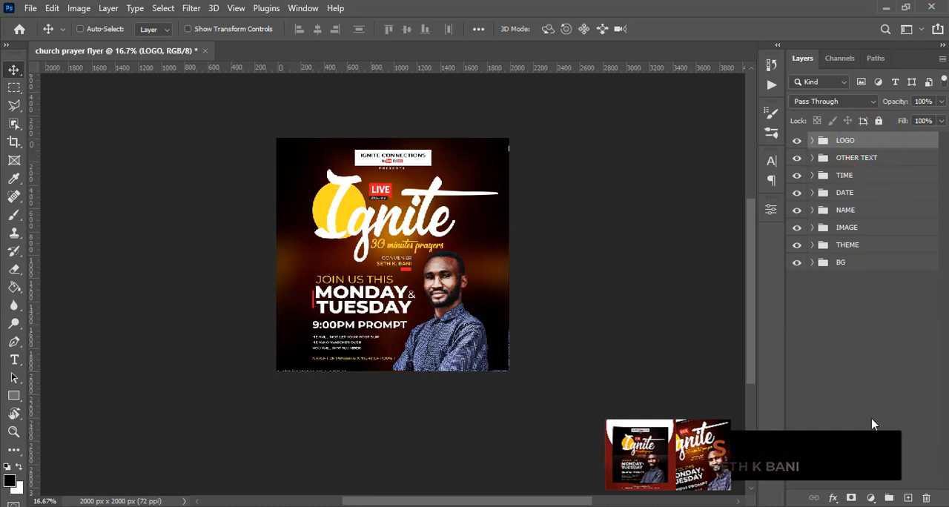
pyautogui.click(870, 498)
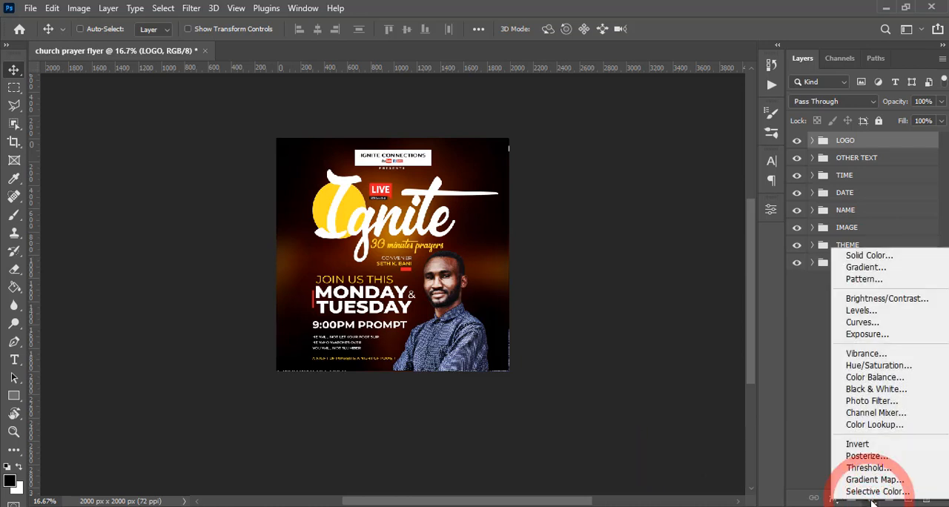
pyautogui.click(878, 259)
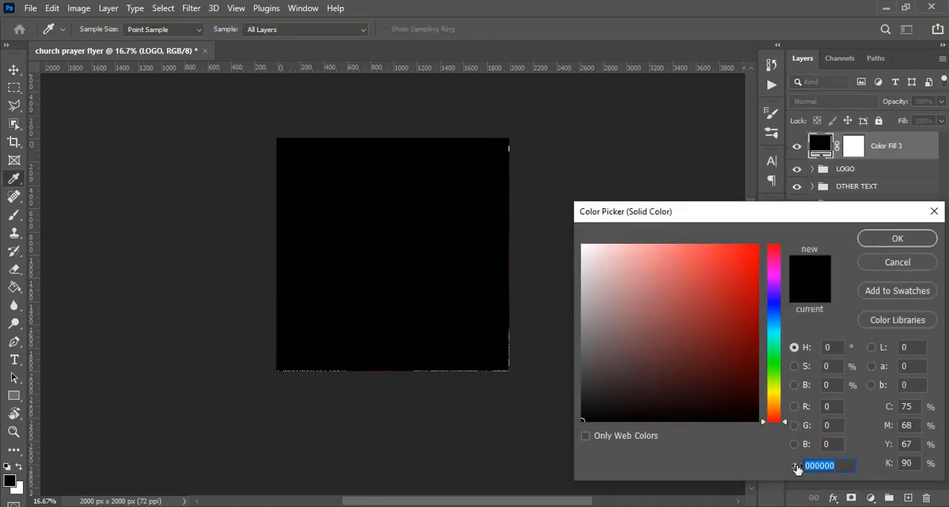
pyautogui.write('6B')
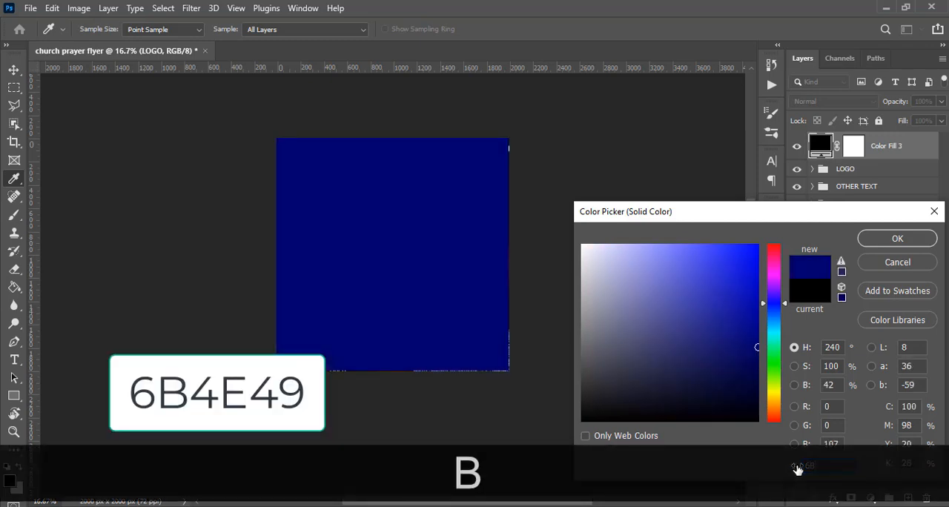
pyautogui.write('4E')
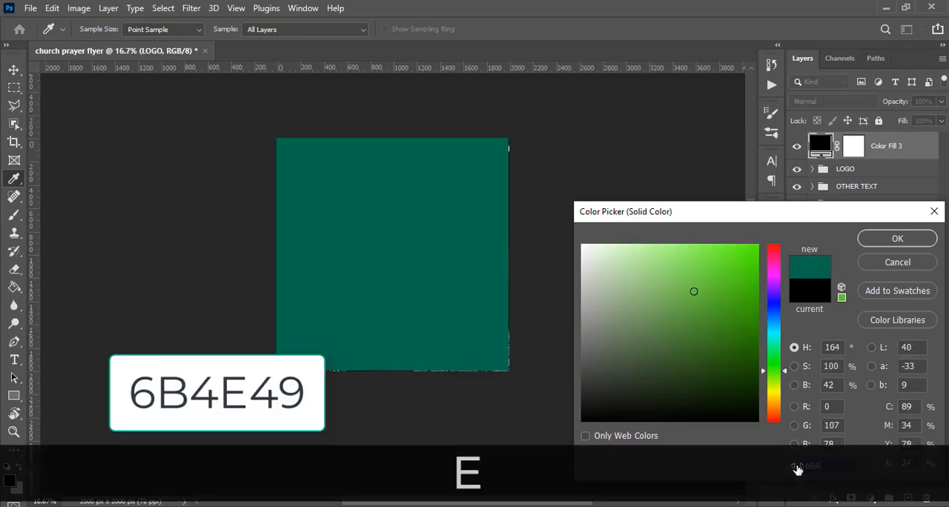
pyautogui.write('49')
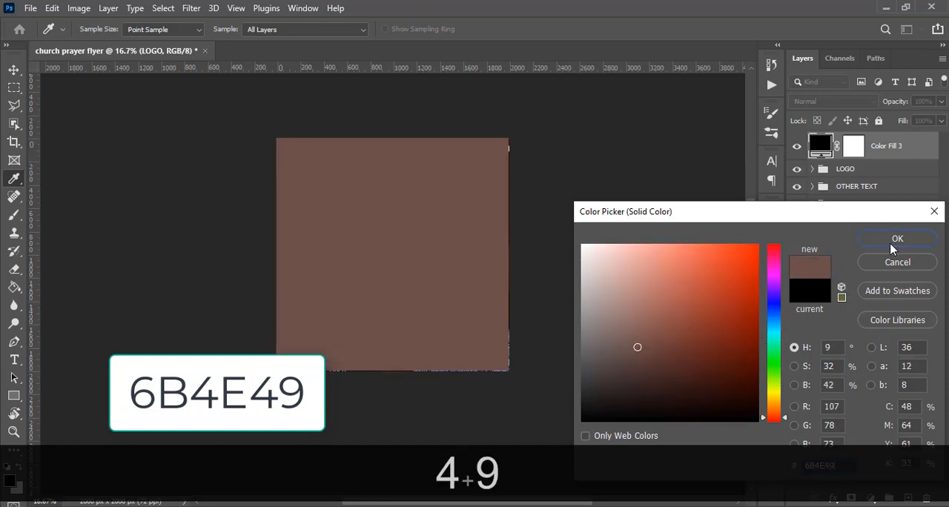
pyautogui.click(897, 238)
pyautogui.click(832, 100)
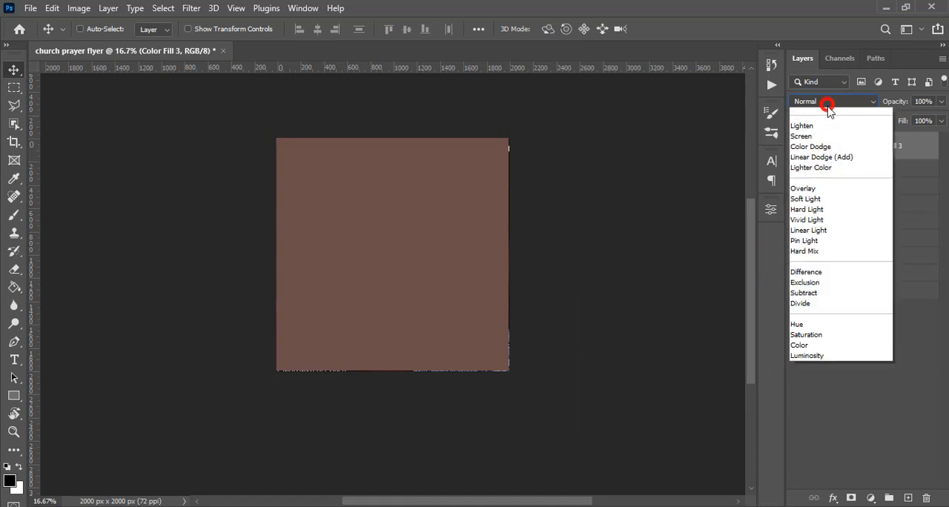
pyautogui.click(807, 281)
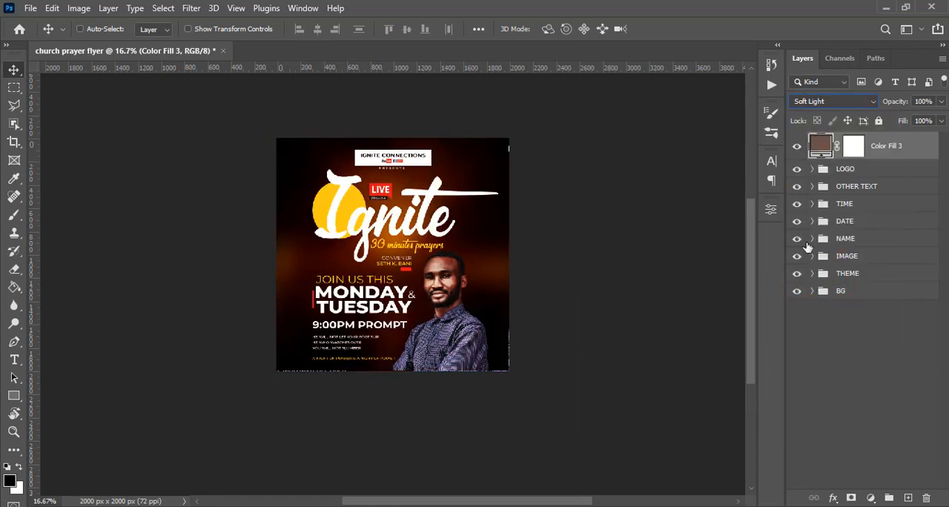
# Compare the flyer with and without the brown color fill layer, leaving the layer switched on.
pyautogui.hotkey('ctrl', '=')
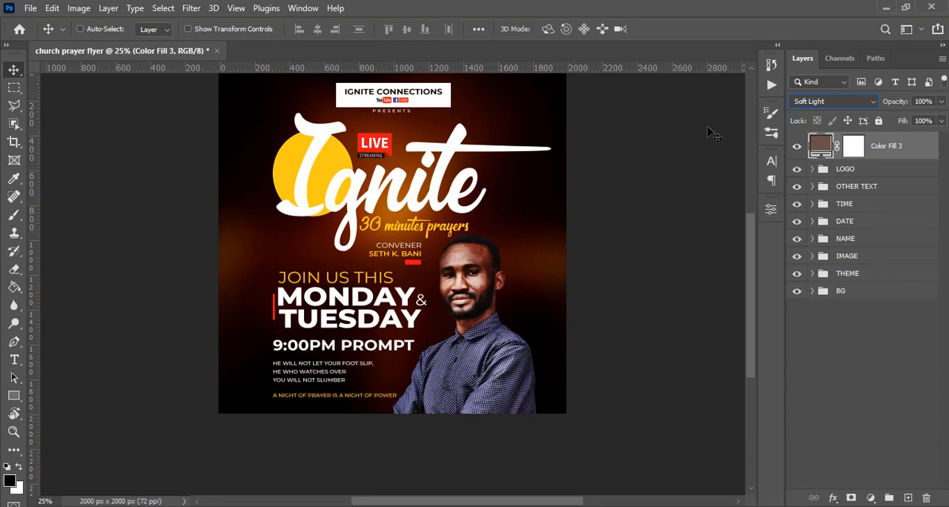
pyautogui.hotkey('ctrl', '=')
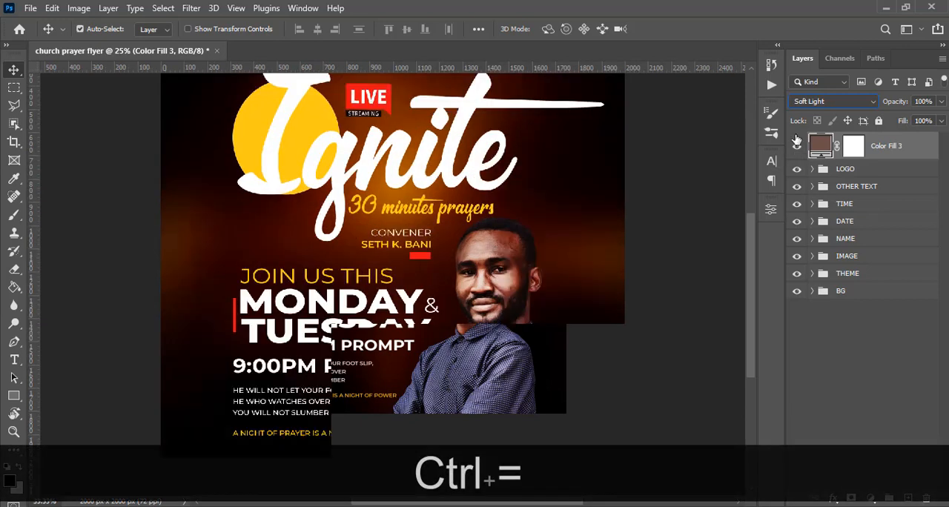
pyautogui.click(798, 146)
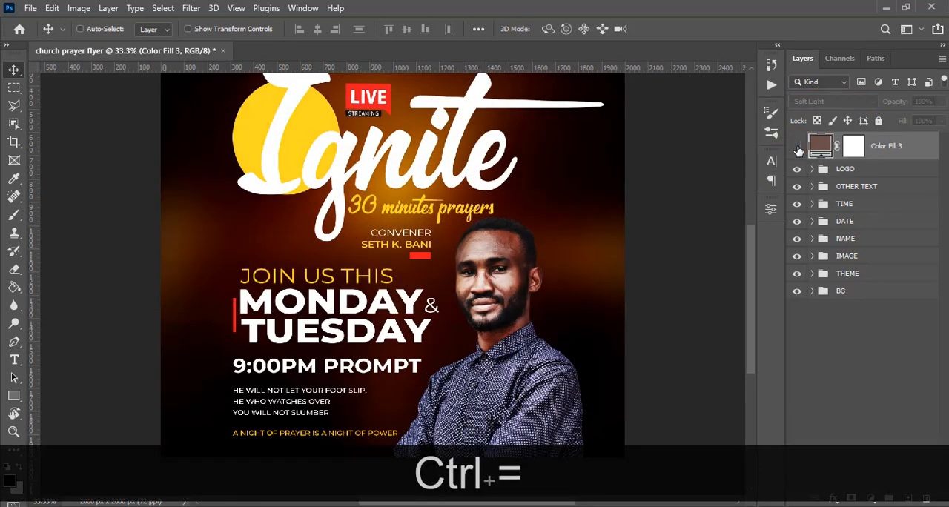
pyautogui.click(797, 148)
pyautogui.click(797, 147)
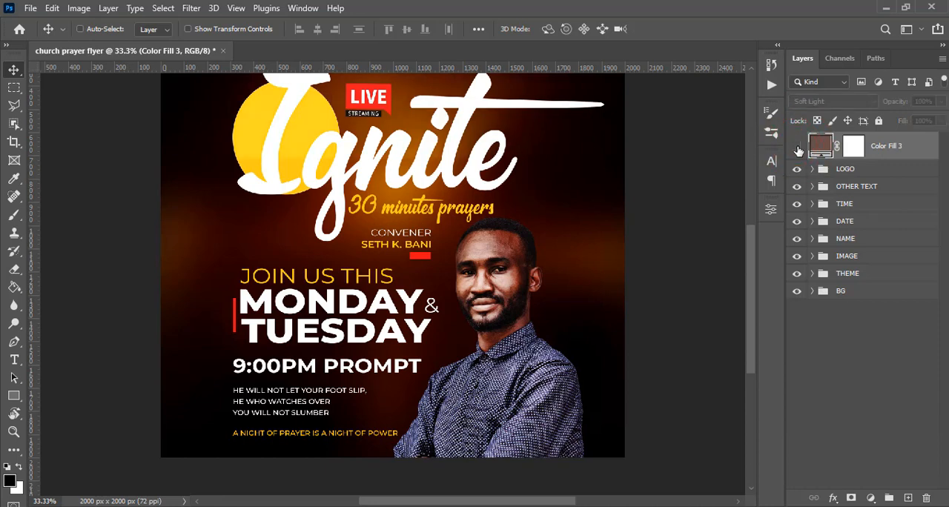
pyautogui.click(797, 148)
pyautogui.hotkey('ctrl', '0')
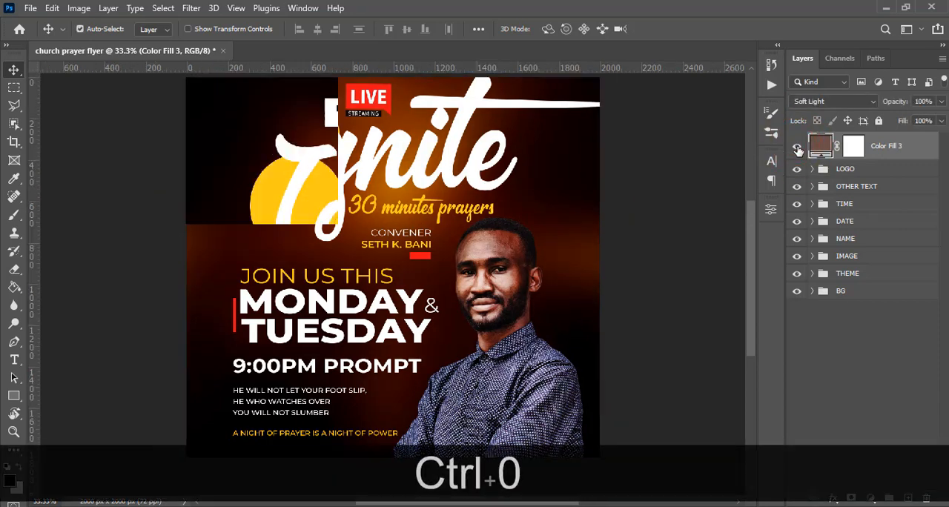
pyautogui.hotkey('ctrl', '-')
pyautogui.hotkey('ctrl', '-')
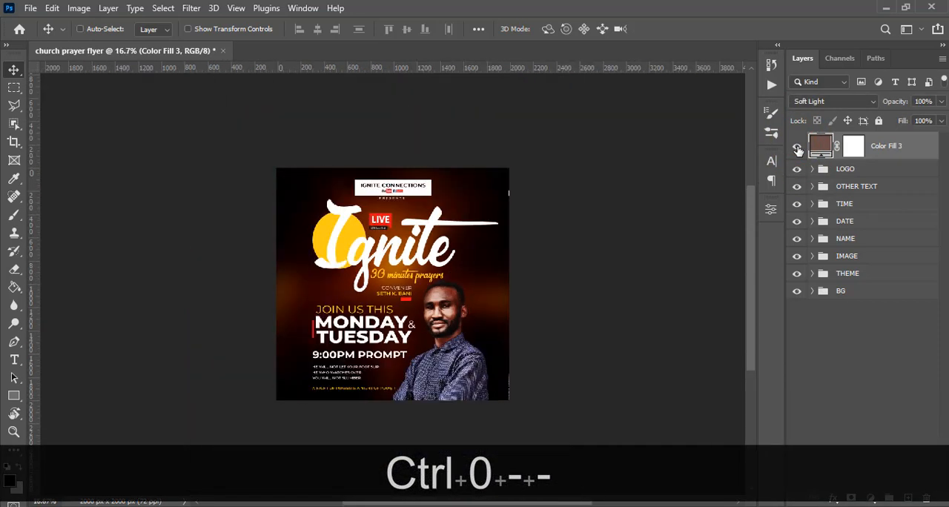